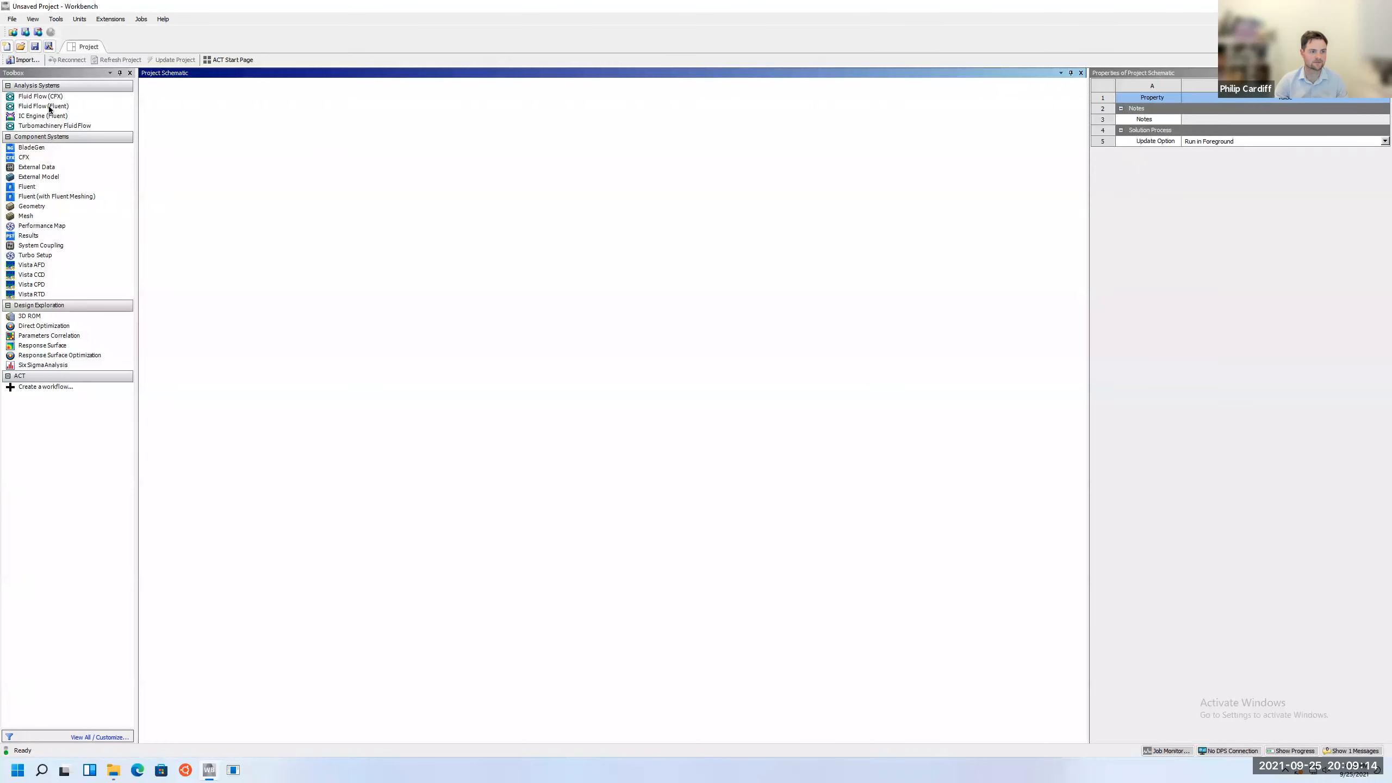
Start saving the project under a new name and browse to the AnsysFluentModels folder in Documents on the local disk
{"action": "left_click", "coordinate": [14, 20]}
{"action": "left_click", "coordinate": [55, 66]}
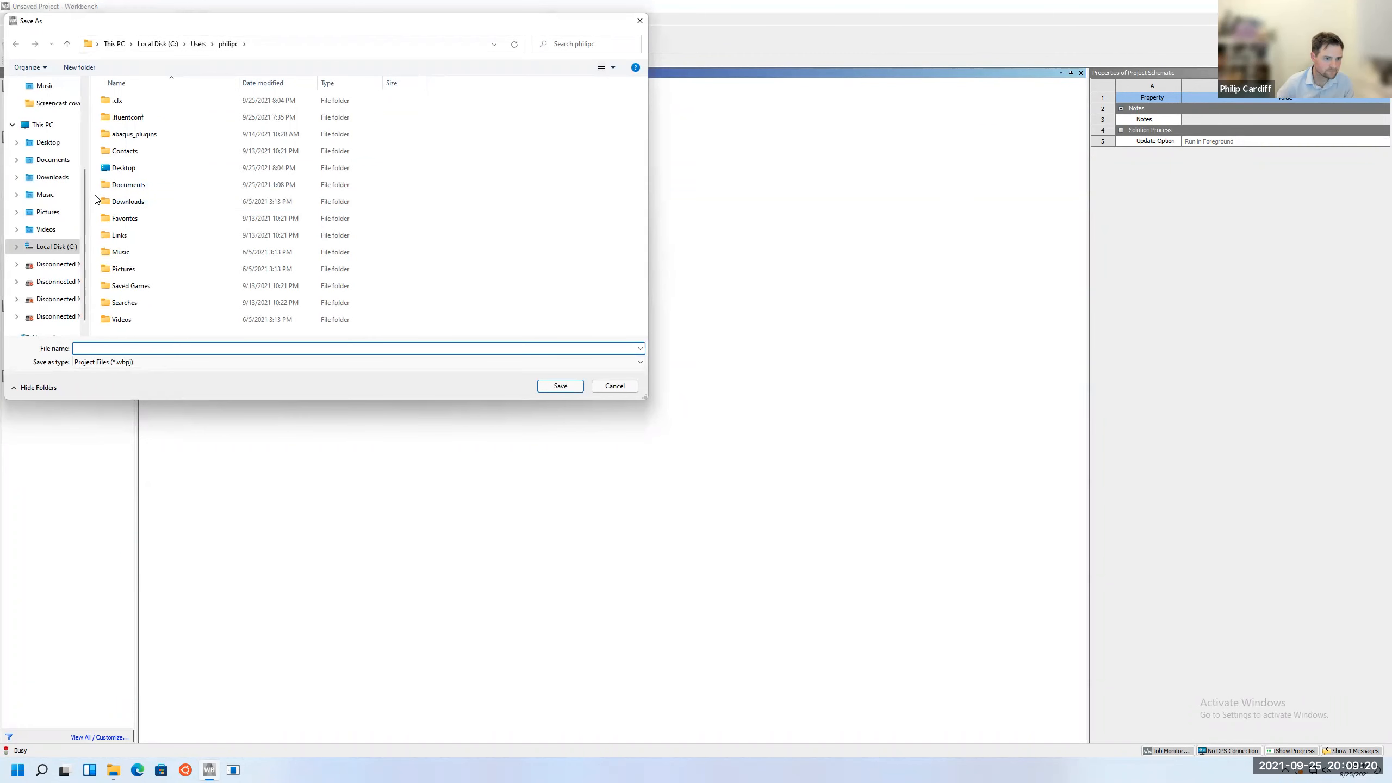
{"action": "left_click", "coordinate": [48, 142]}
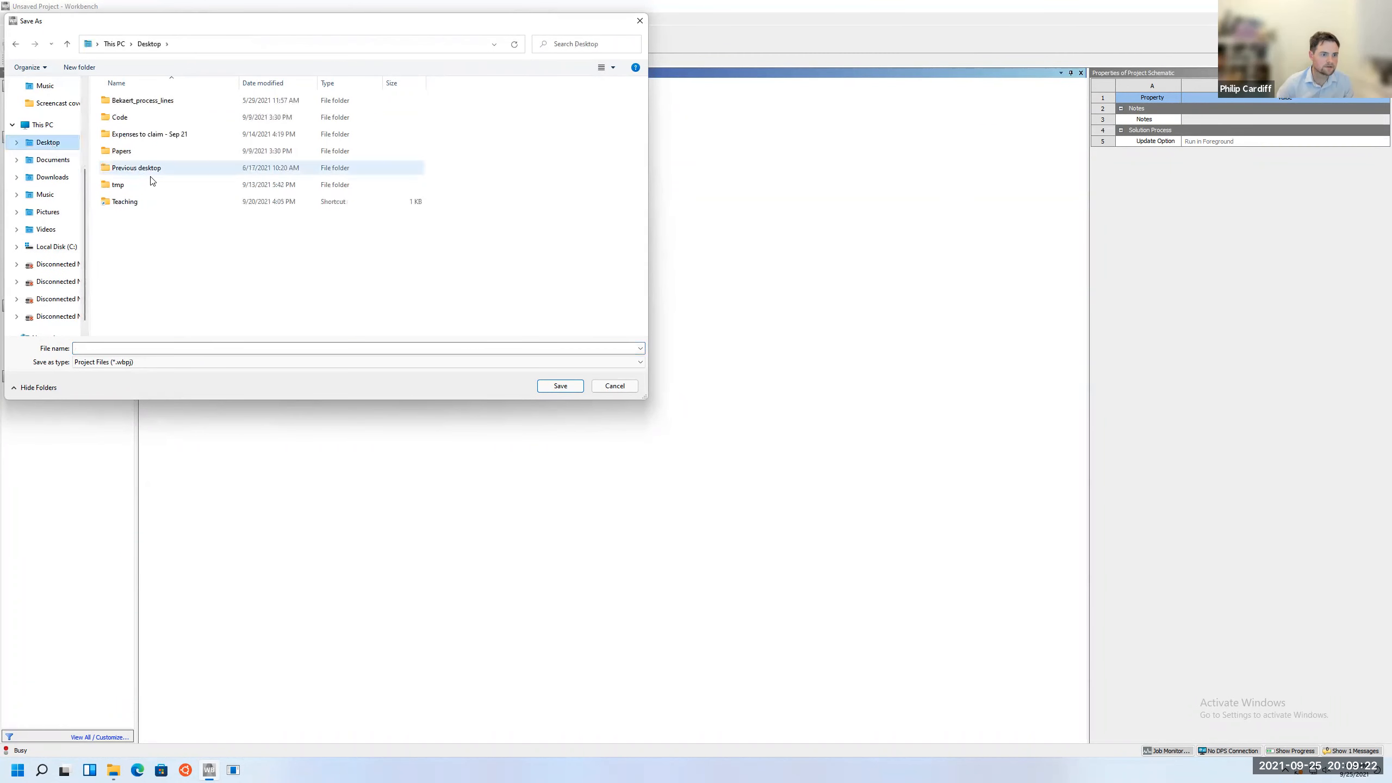
{"action": "scroll", "coordinate": [85, 155], "scroll_direction": "up", "scroll_amount": 1}
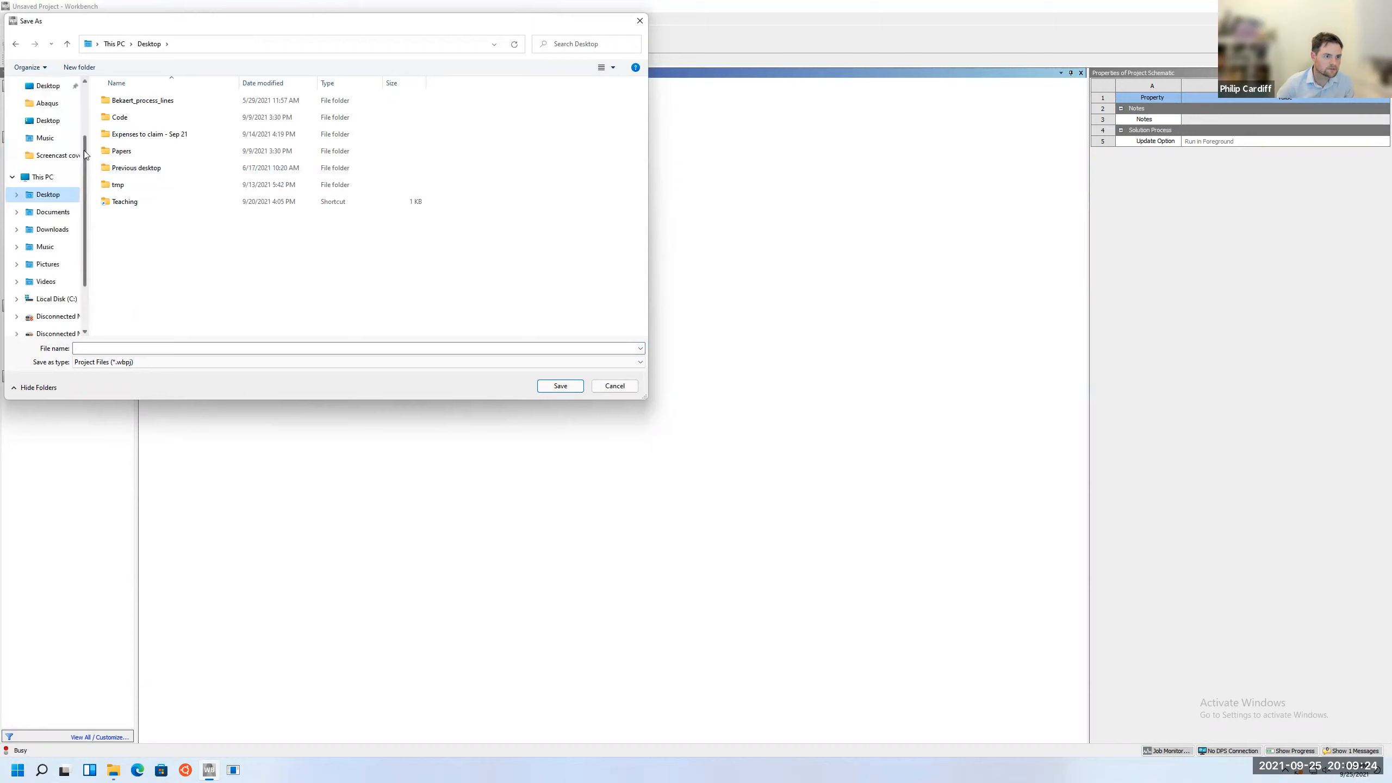
{"action": "left_click", "coordinate": [70, 124]}
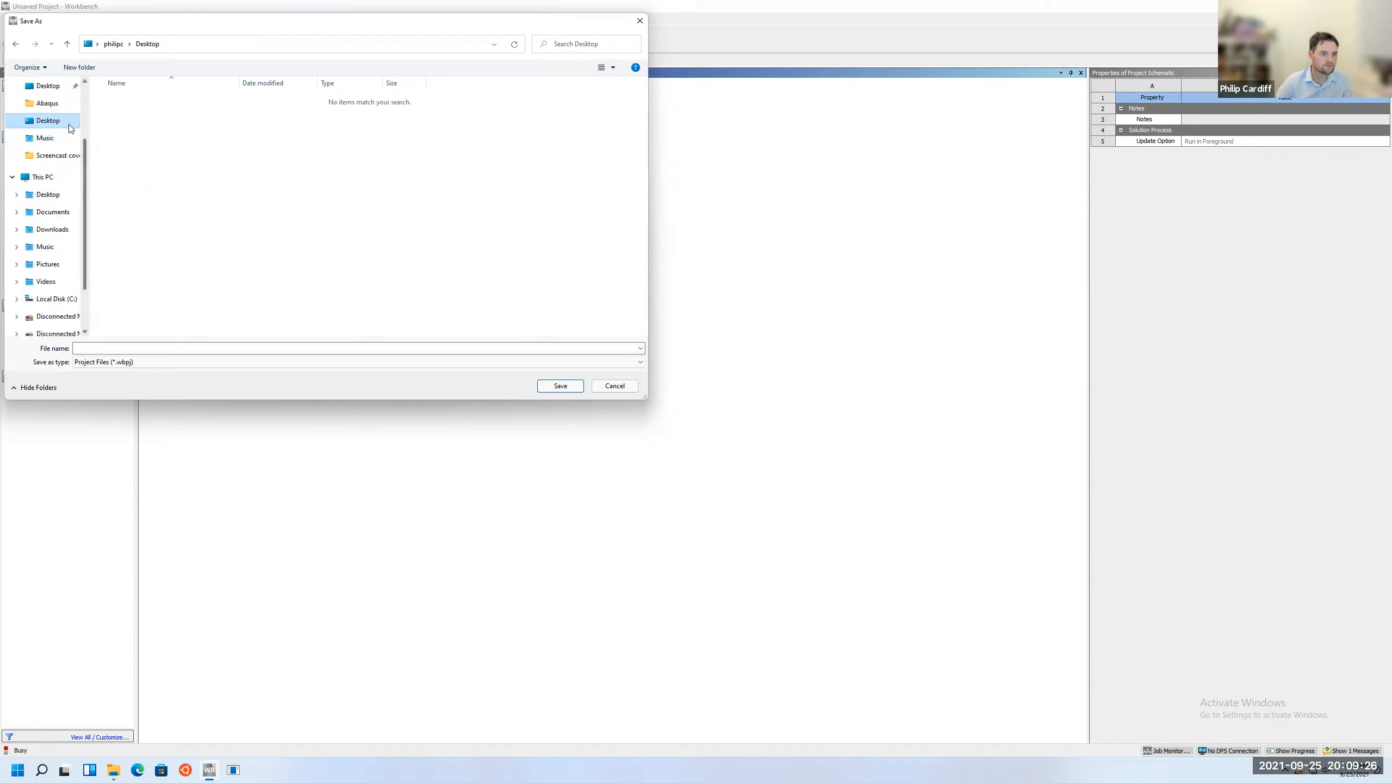
{"action": "scroll", "coordinate": [84, 187], "scroll_direction": "down", "scroll_amount": 2}
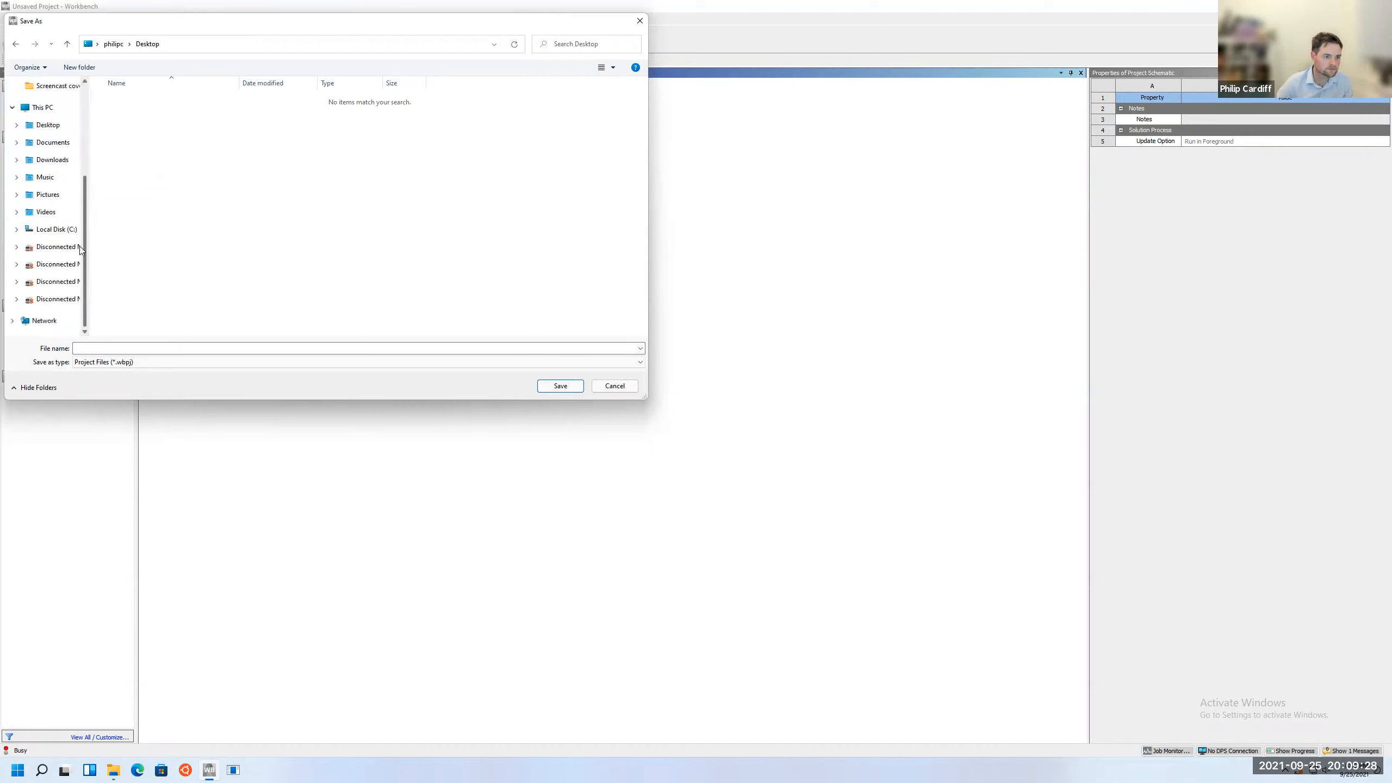
{"action": "left_click", "coordinate": [34, 230]}
{"action": "double_click", "coordinate": [118, 185]}
{"action": "double_click", "coordinate": [121, 101]}
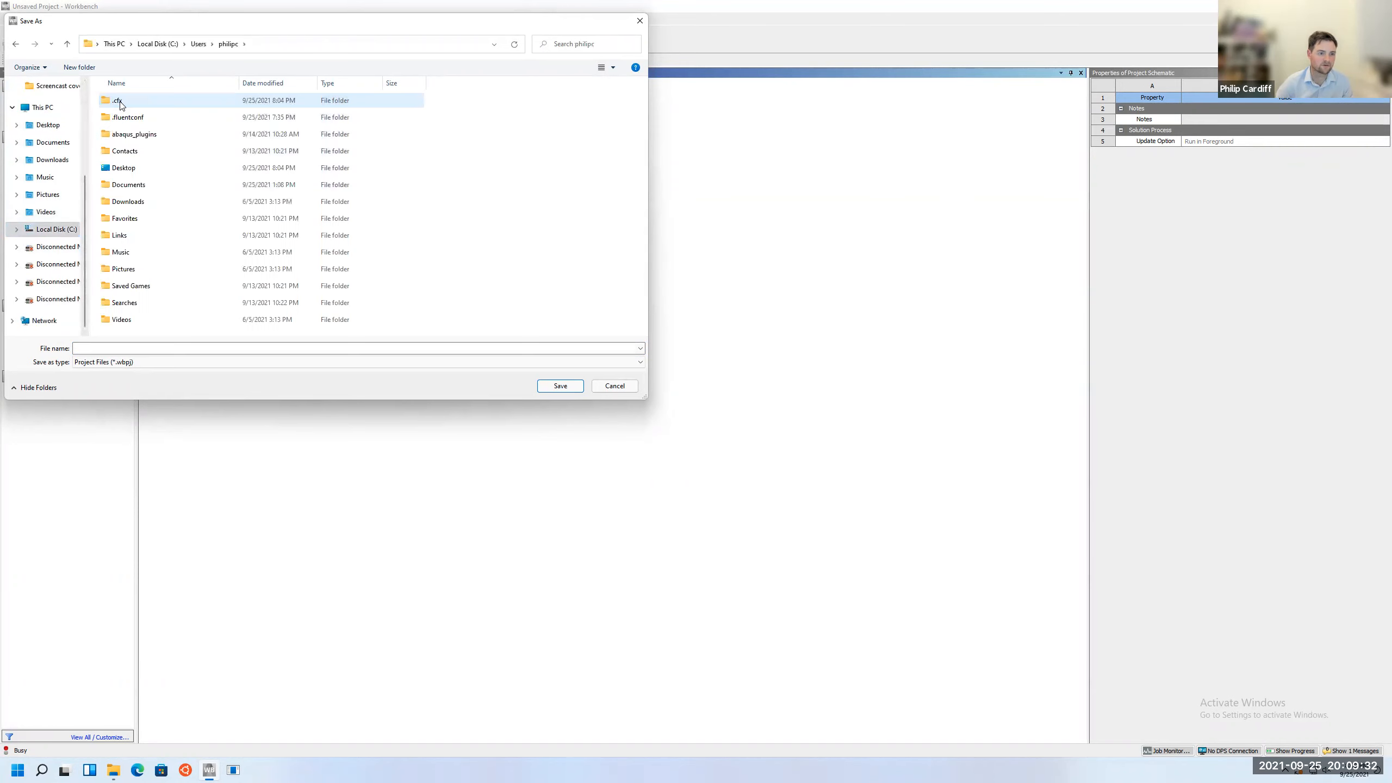
{"action": "double_click", "coordinate": [137, 186]}
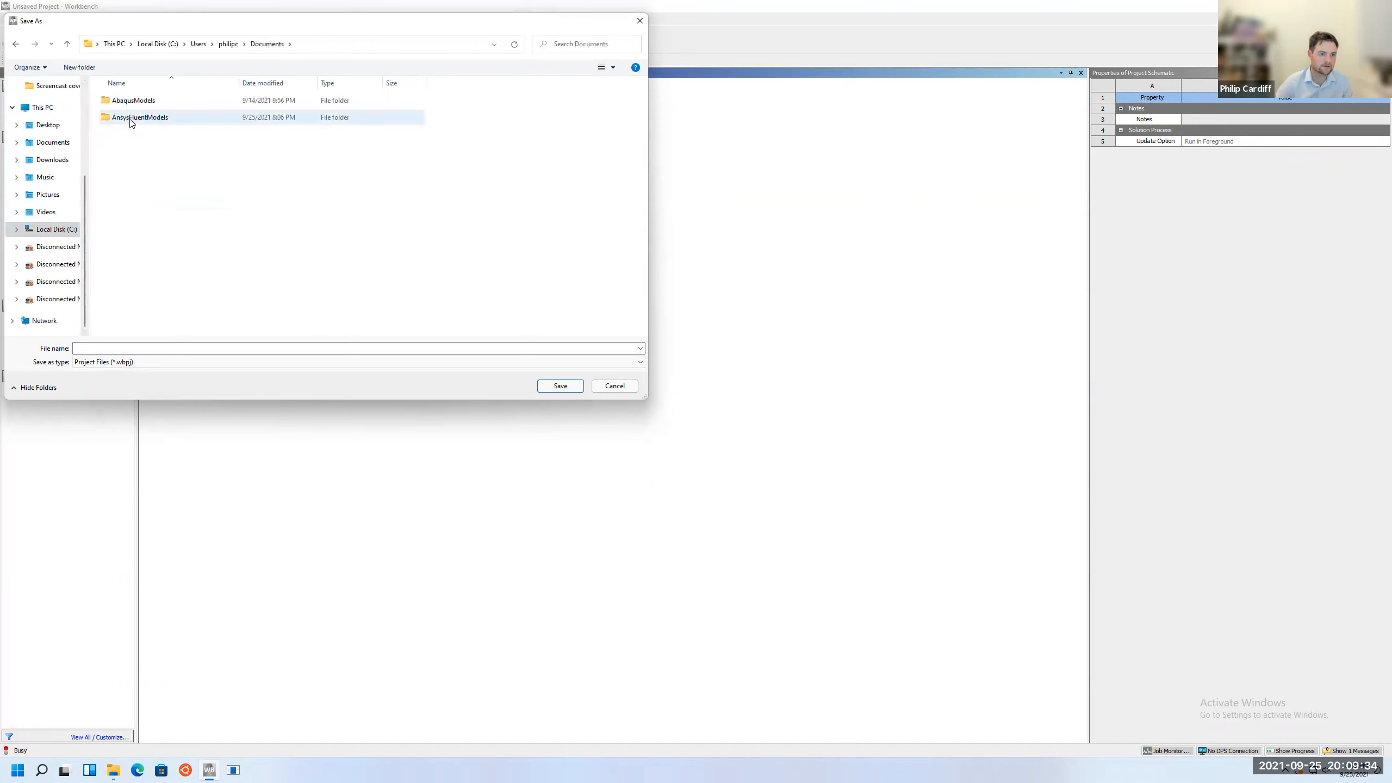
{"action": "double_click", "coordinate": [131, 118]}
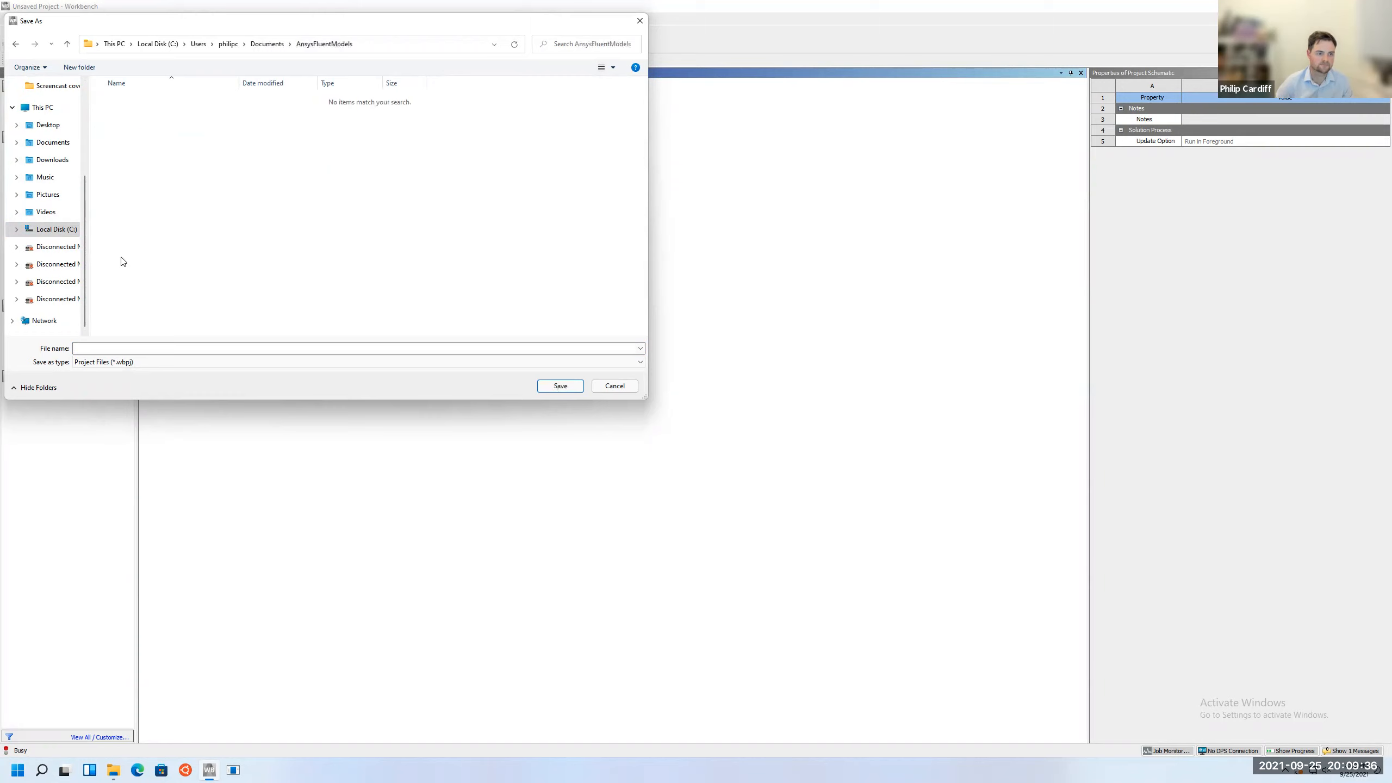
Name the project file flowInAPipe and save it in the AnsysFluentModels folder
{"action": "left_click", "coordinate": [126, 348]}
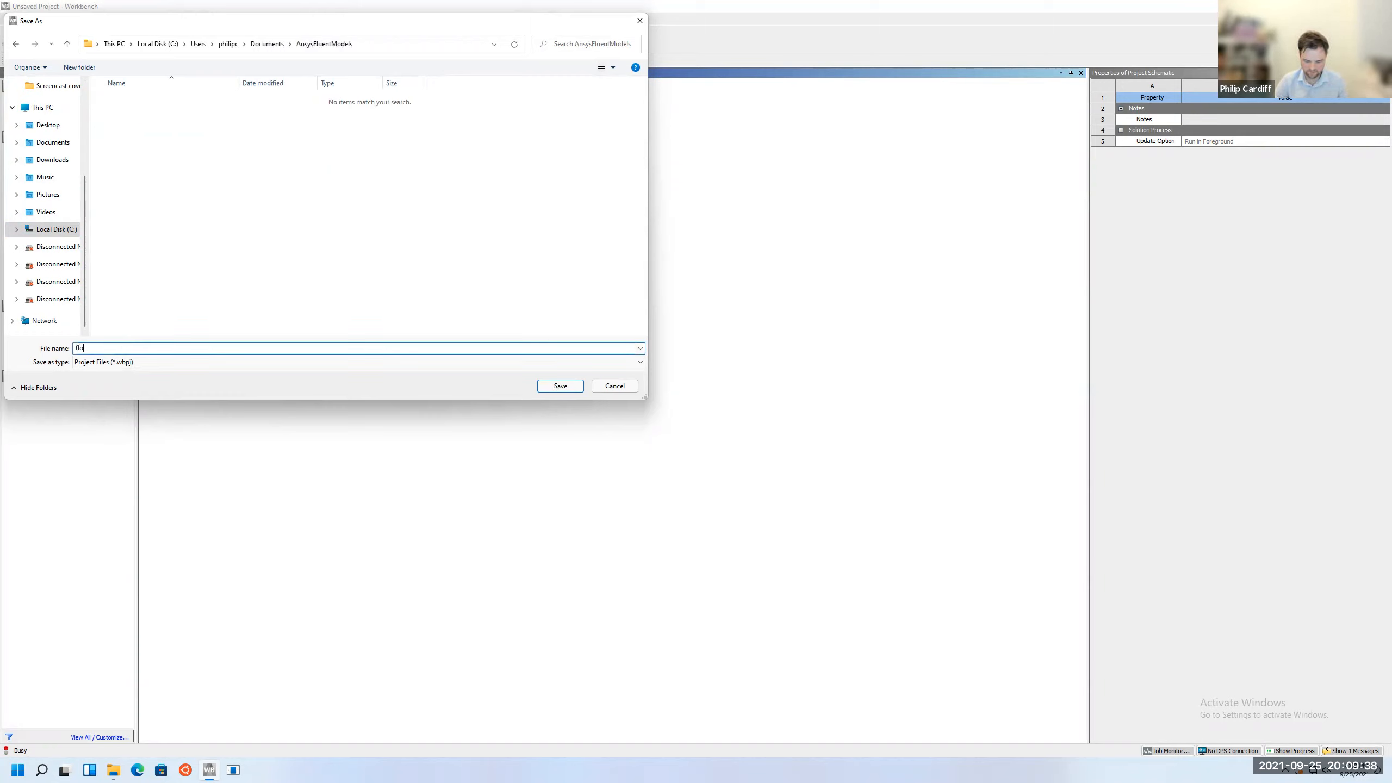
{"action": "type", "text": "flowInAPipe"}
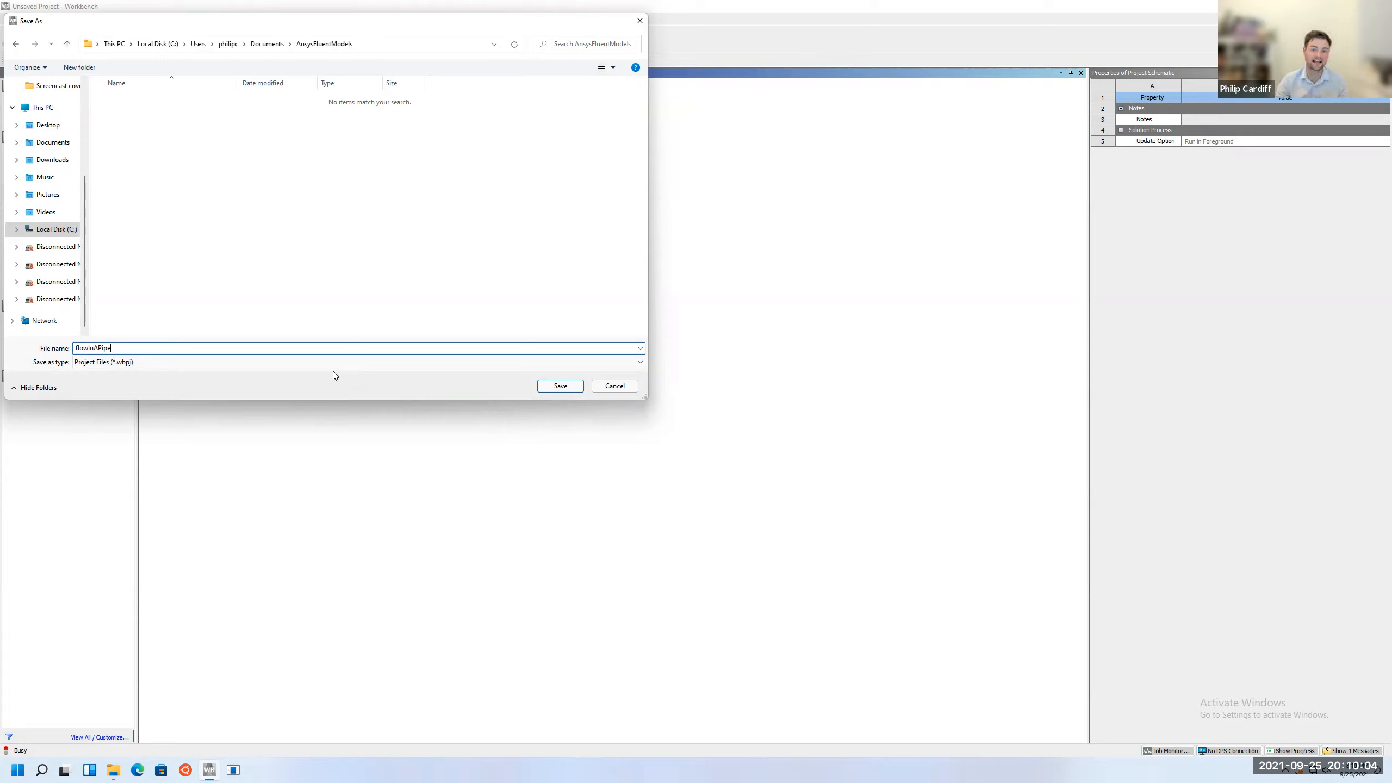
{"action": "left_click", "coordinate": [559, 386]}
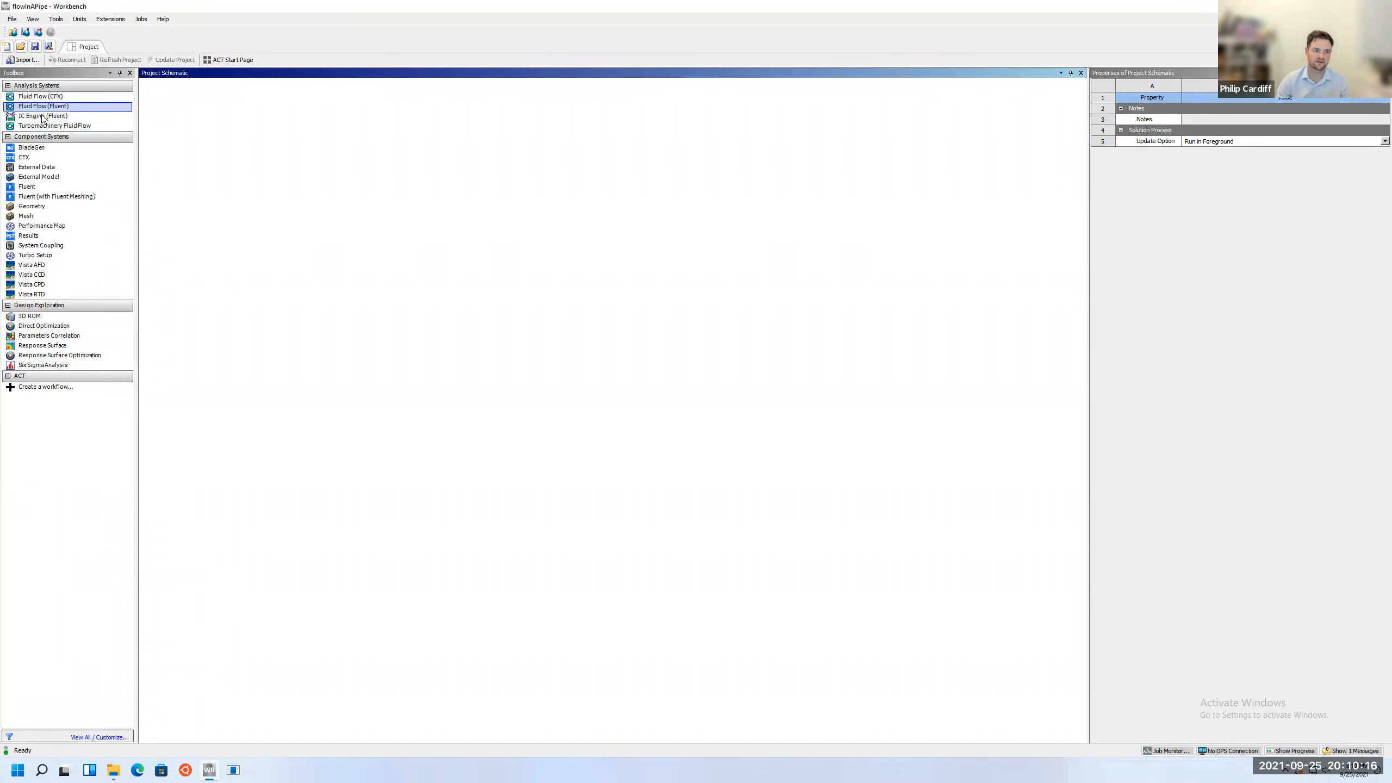
Add a Fluid Flow (Fluent) analysis system to the empty project schematic
{"action": "left_click", "coordinate": [43, 107]}
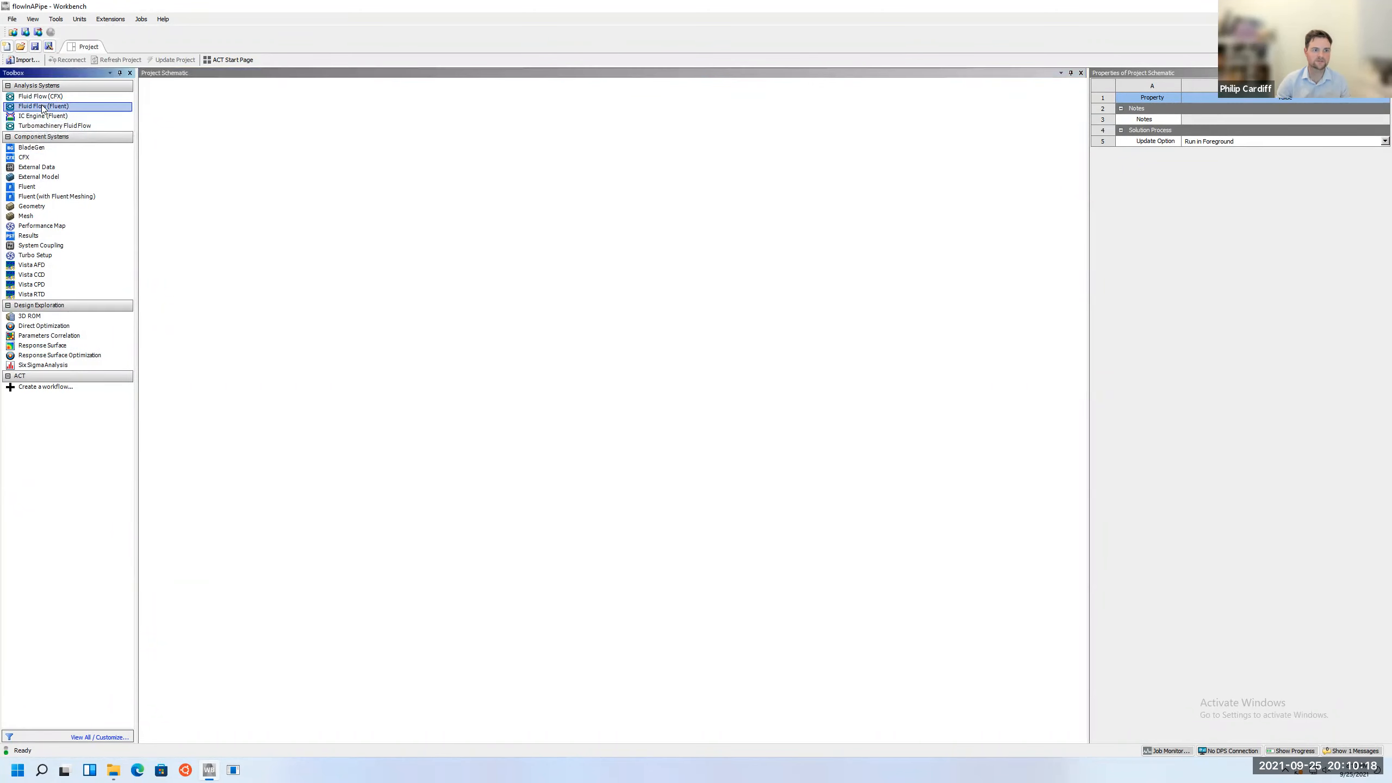
{"action": "left_click_drag", "start_coordinate": [40, 108], "coordinate": [209, 131]}
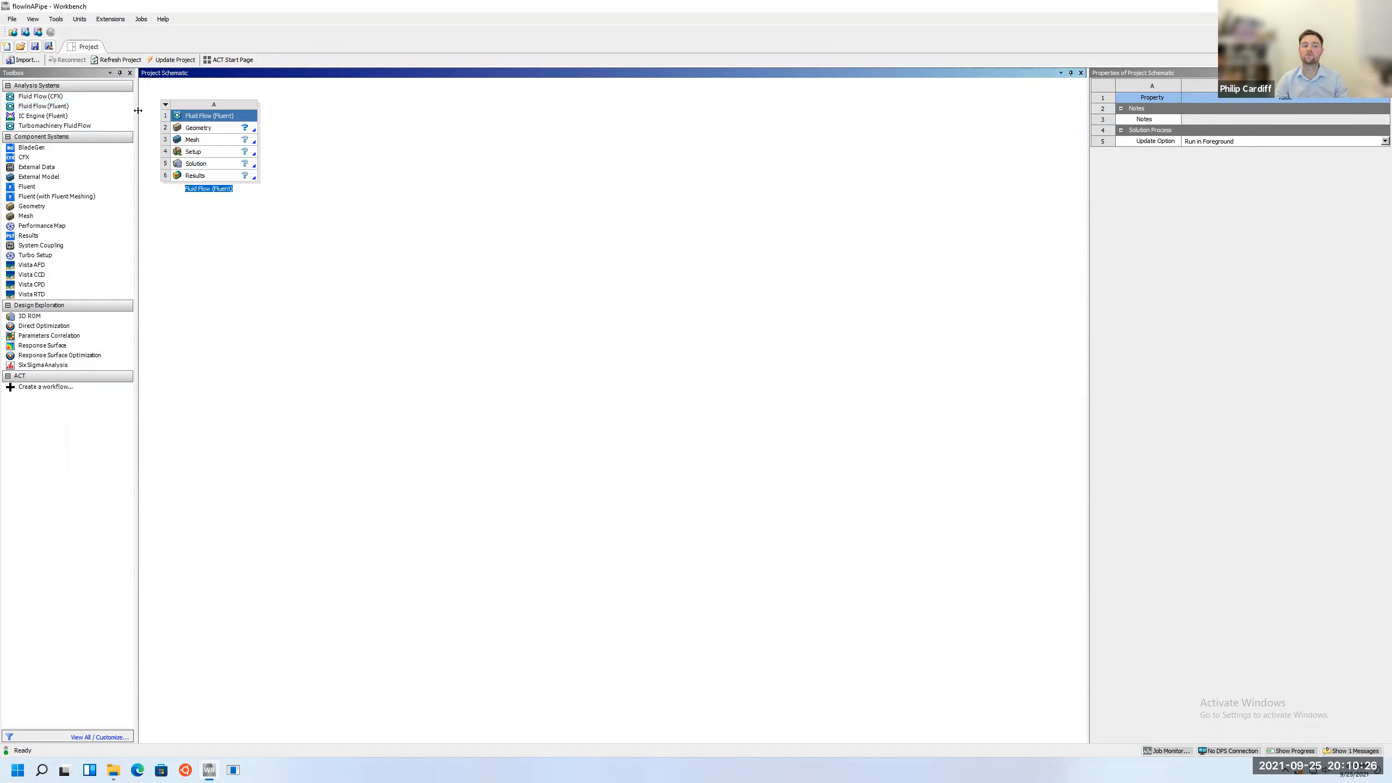
Look through the properties of the Fluent system's Geometry, Mesh, Setup and Results cells
{"action": "left_click", "coordinate": [198, 128]}
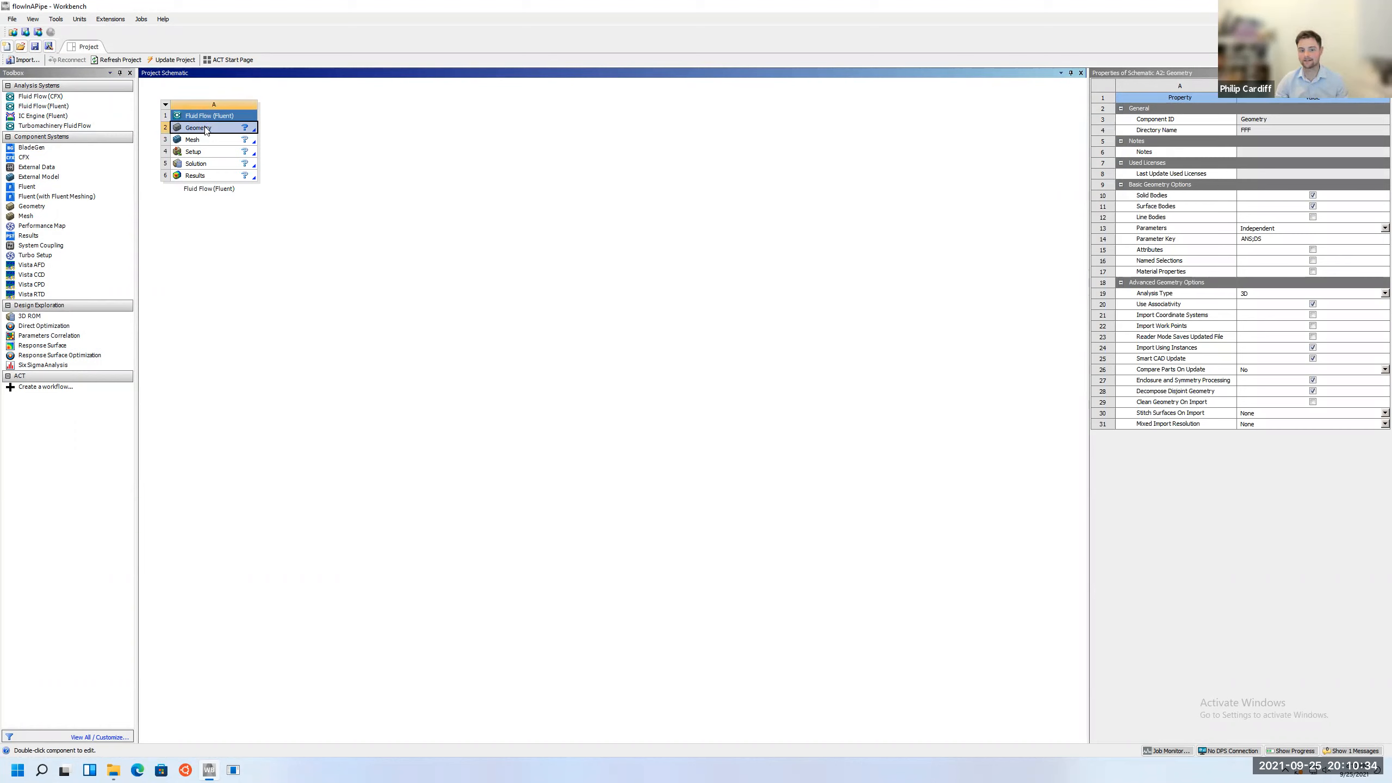
{"action": "left_click", "coordinate": [202, 139]}
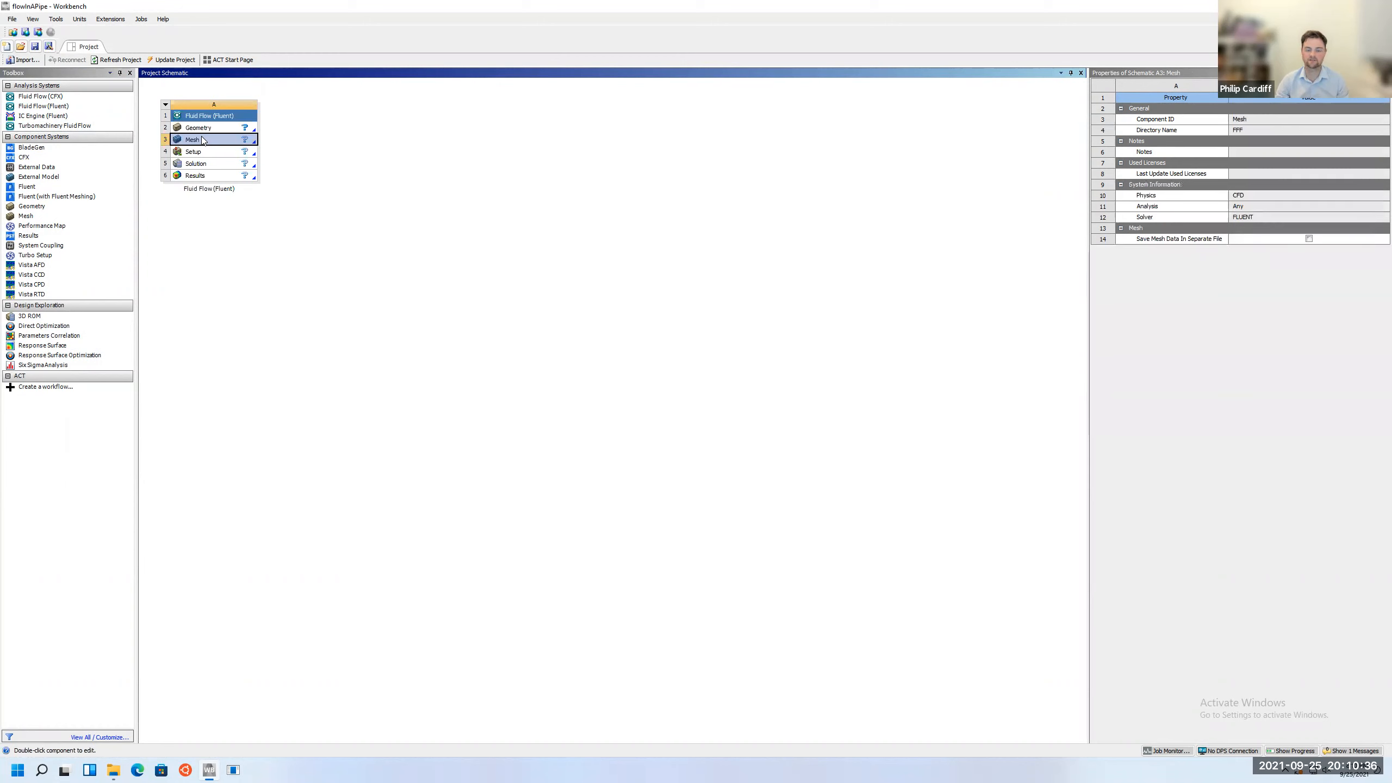
{"action": "left_click", "coordinate": [199, 153]}
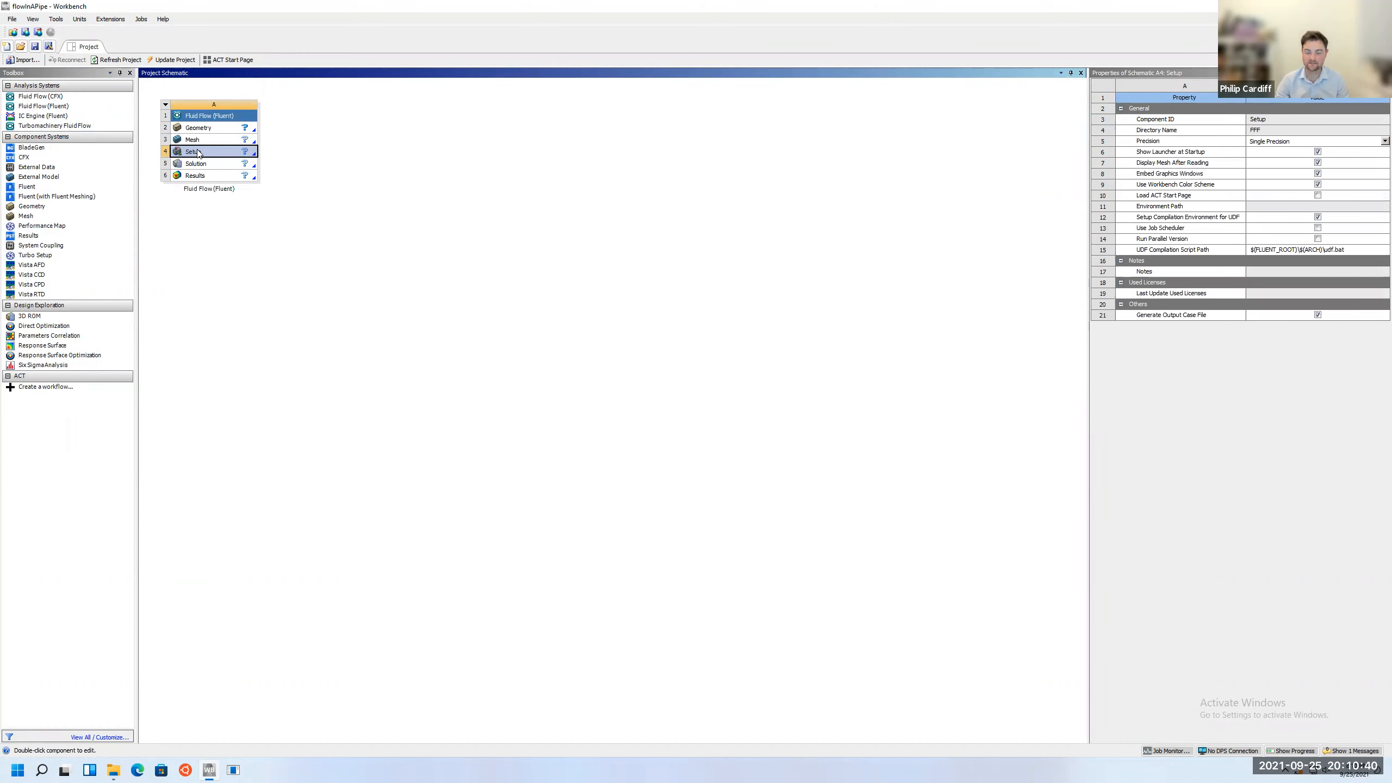
{"action": "left_click", "coordinate": [199, 176]}
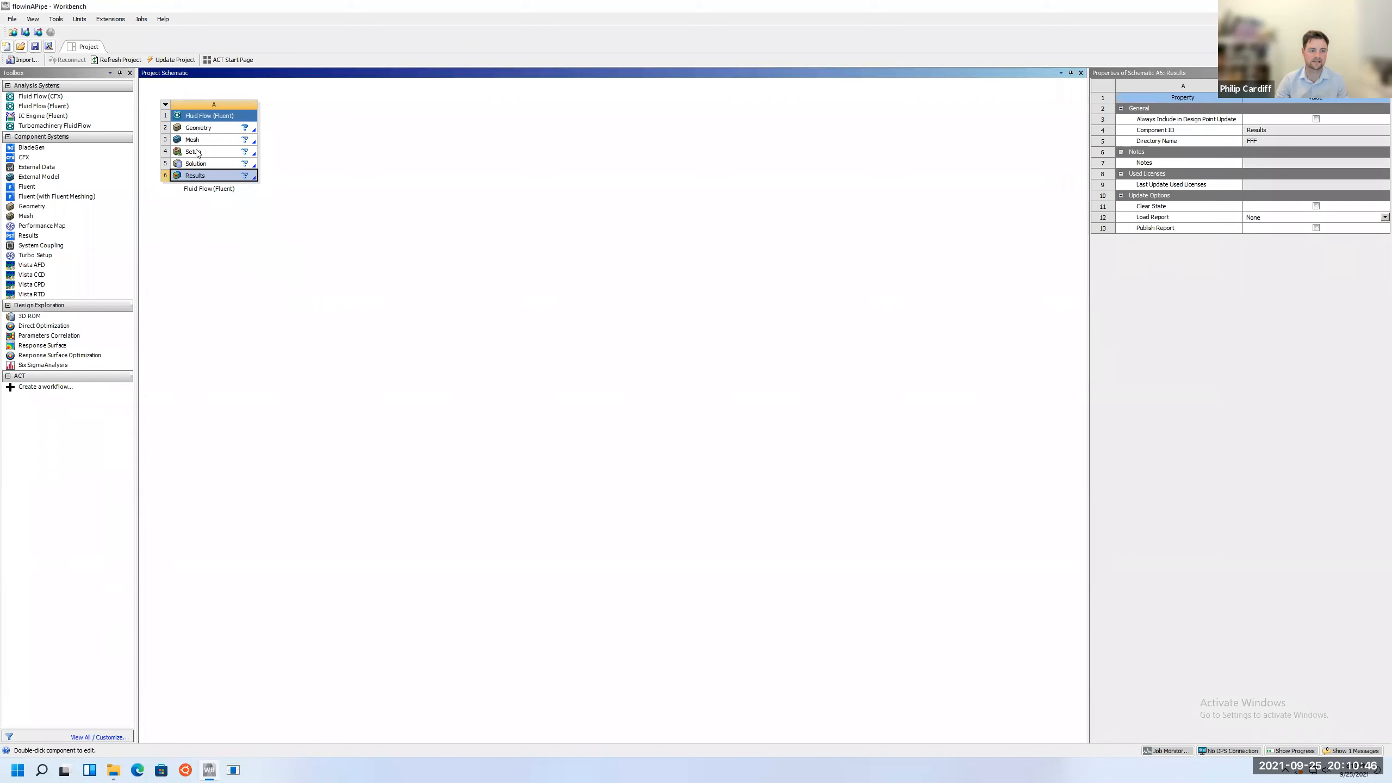
{"action": "left_click", "coordinate": [198, 130]}
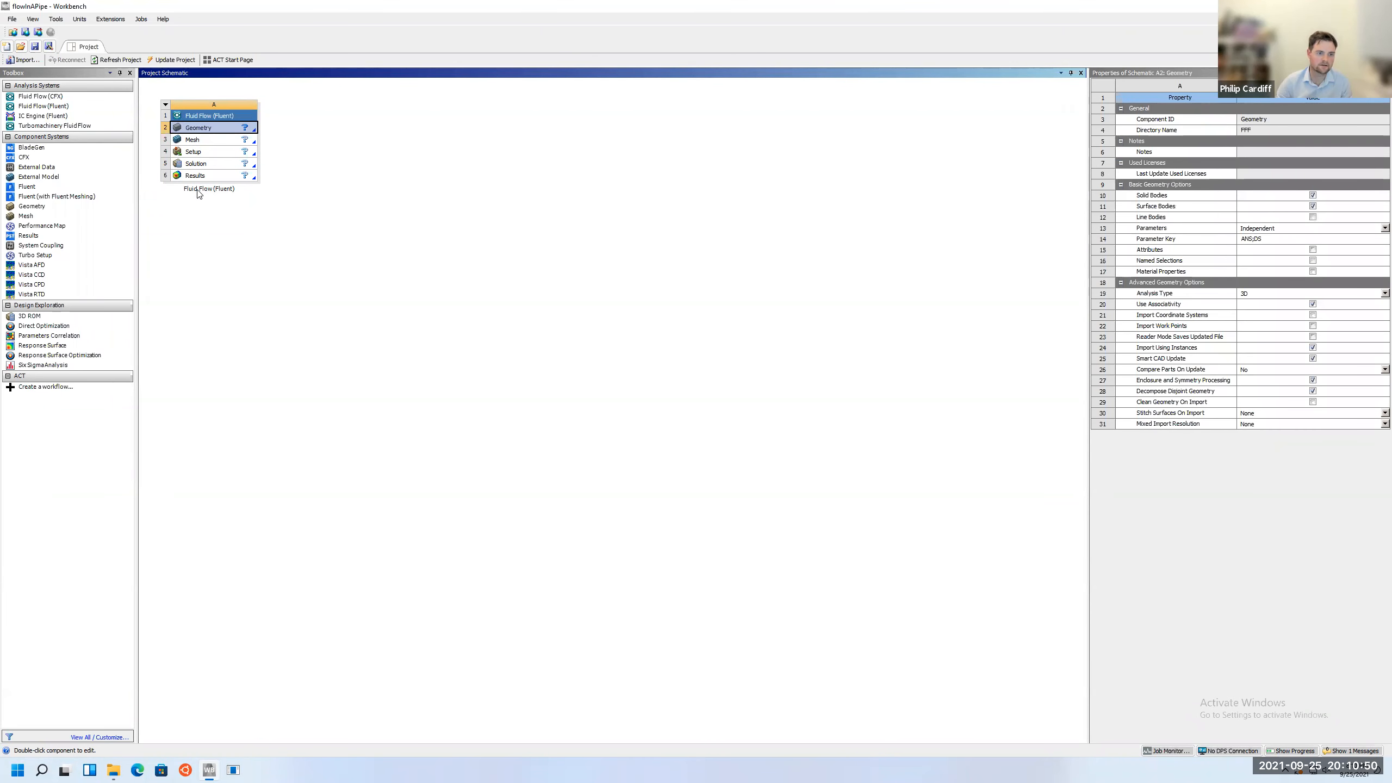
{"action": "left_click", "coordinate": [296, 217]}
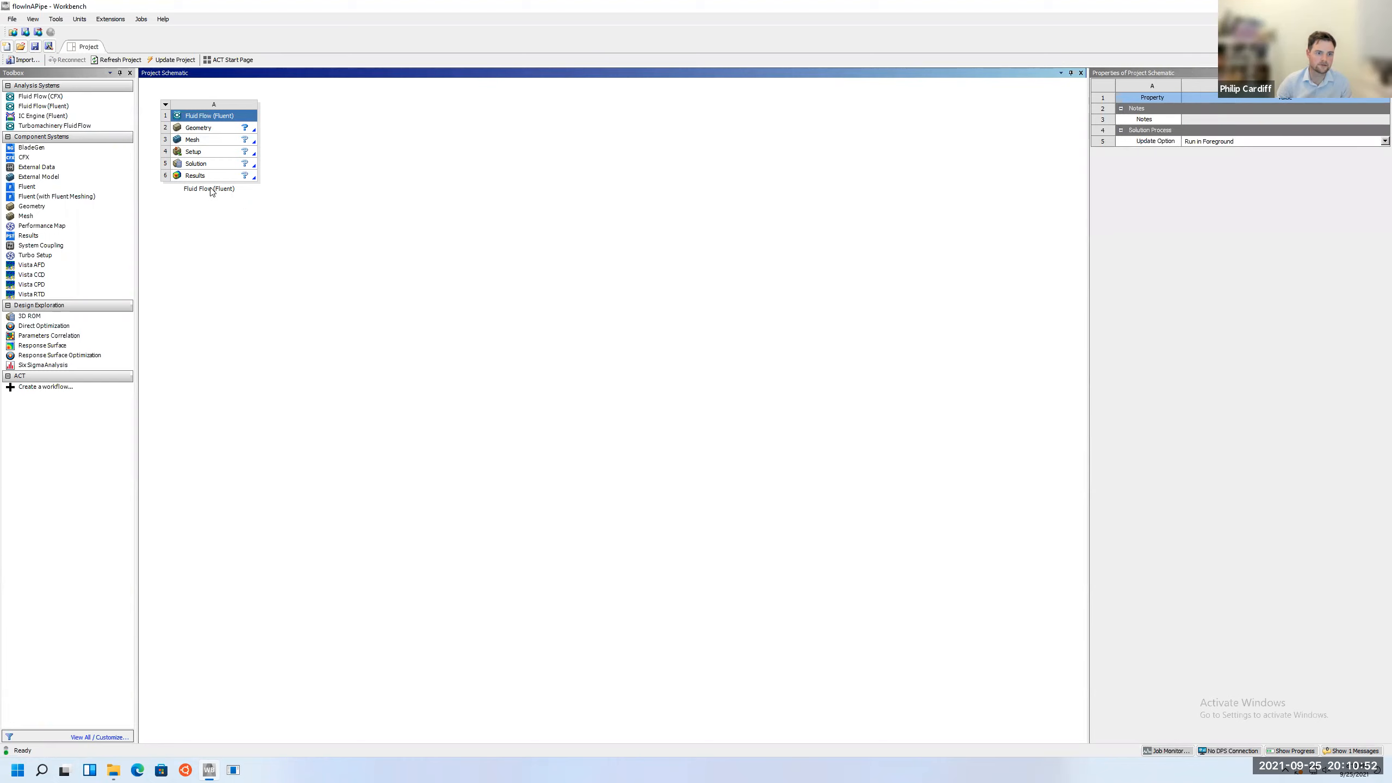
Rename the Fluid Flow (Fluent) system in the schematic as flowInAPipe
{"action": "left_click", "coordinate": [166, 105]}
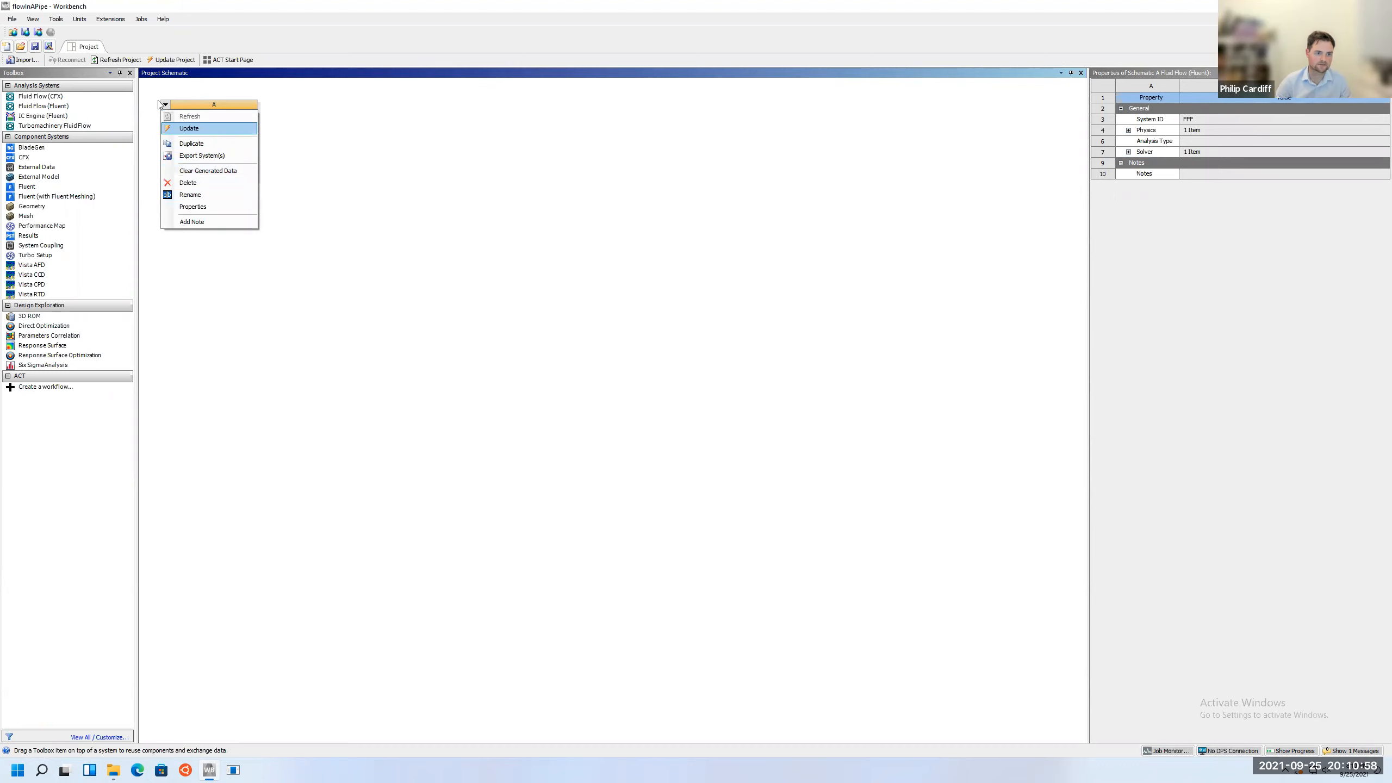
{"action": "left_click", "coordinate": [192, 195]}
{"action": "type", "text": "flowInA"}
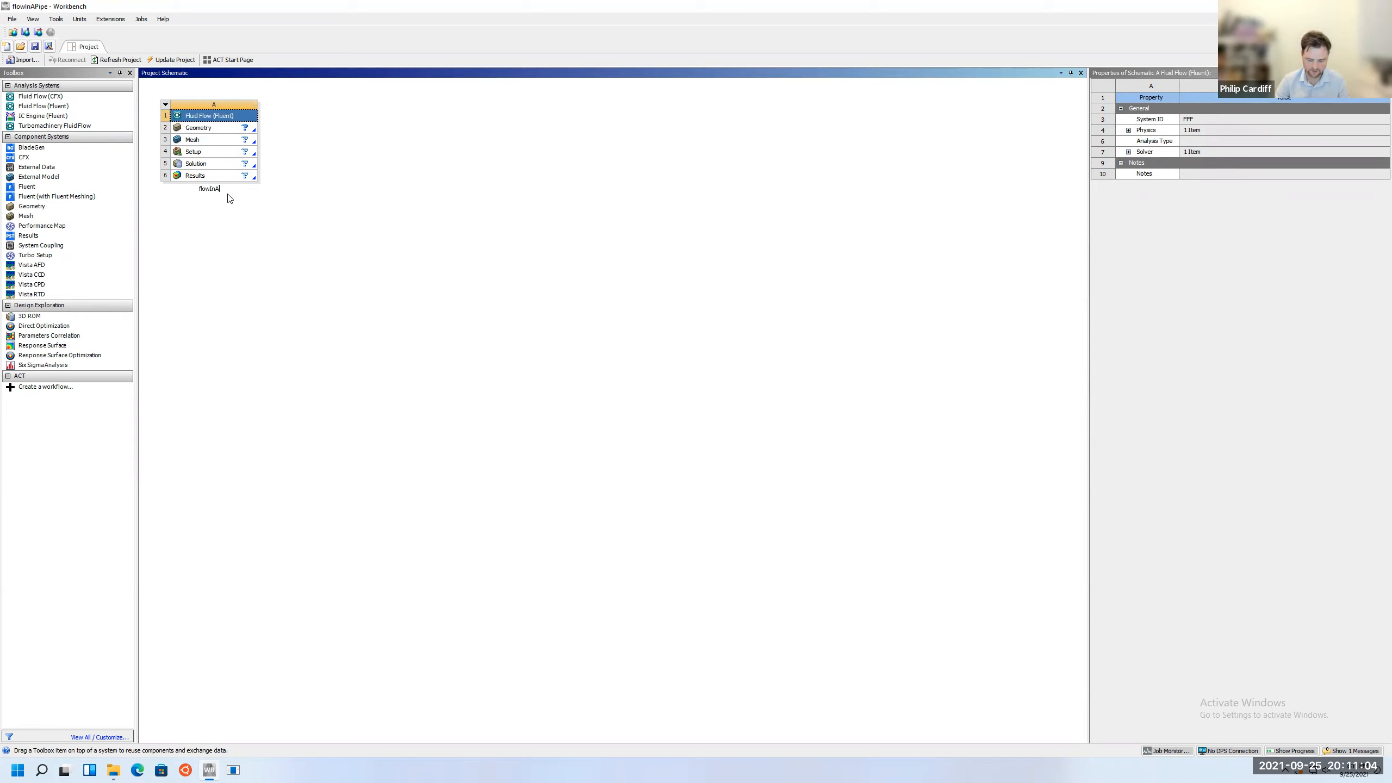
{"action": "type", "text": "Pipe"}
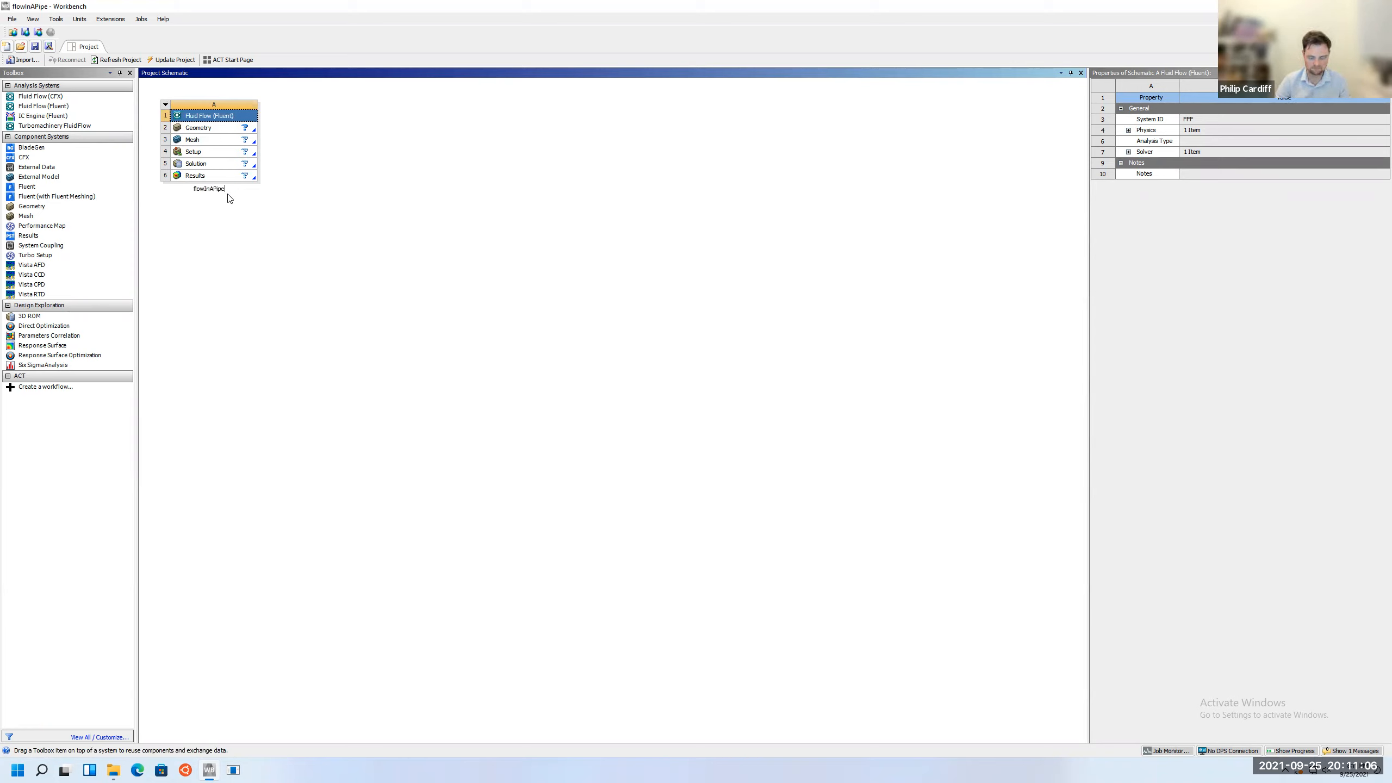
{"action": "left_click", "coordinate": [236, 214]}
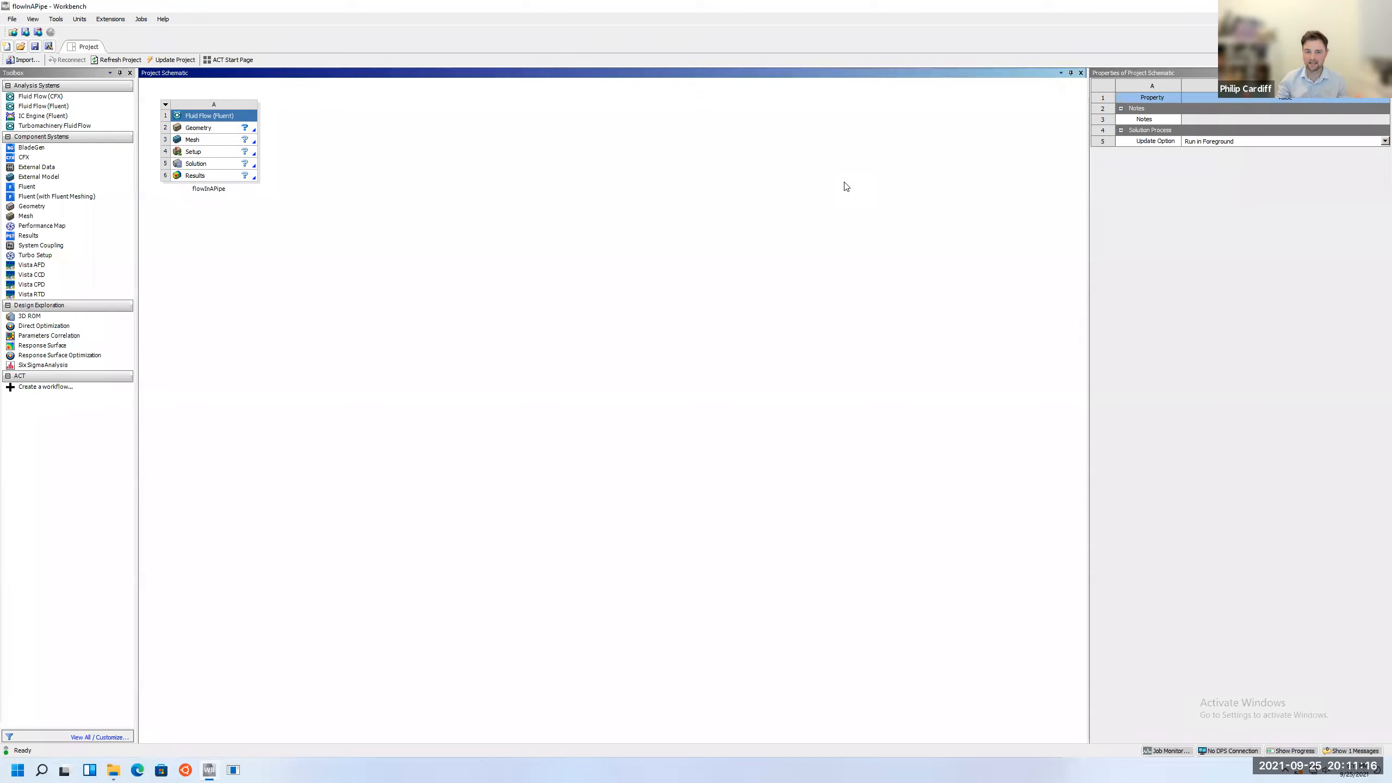
Set the analysis type of the Geometry cell to 2D
{"action": "left_click", "coordinate": [203, 128]}
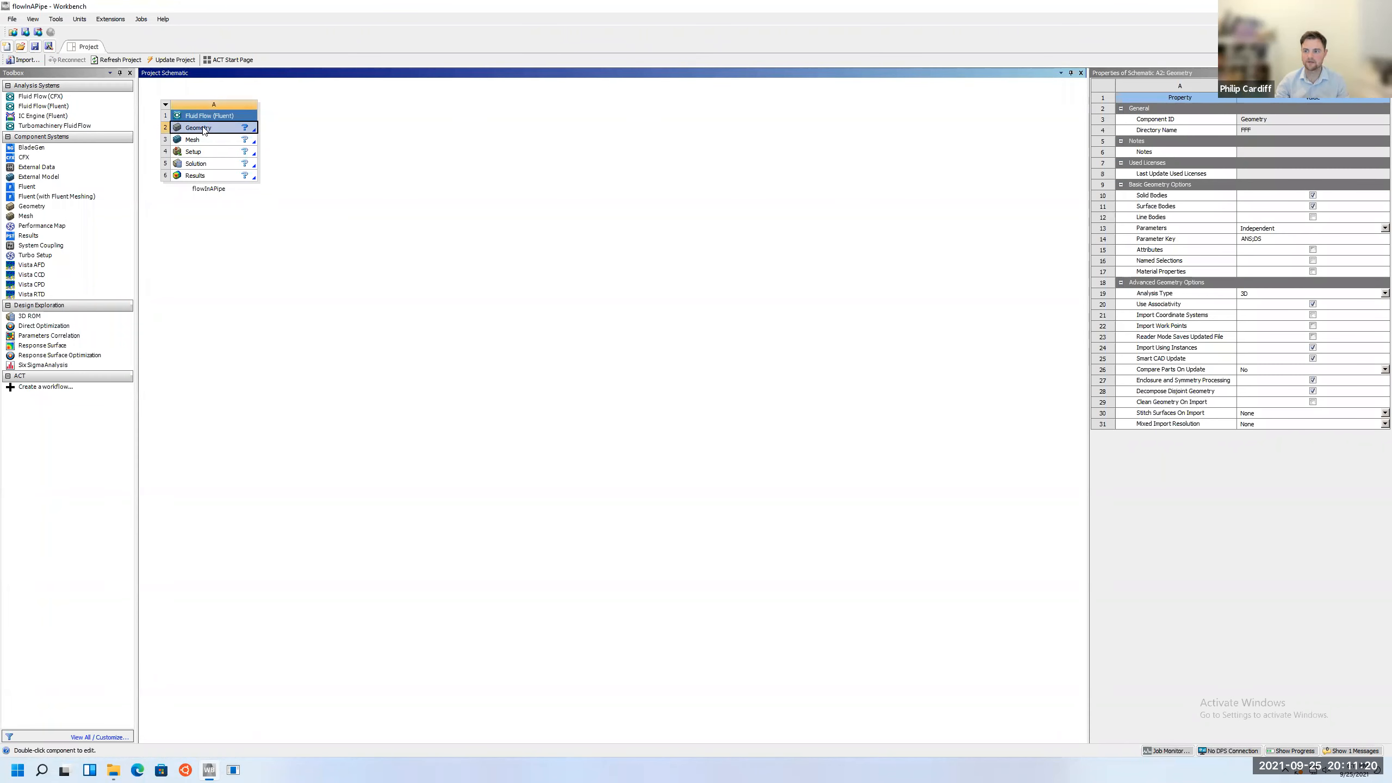
{"action": "left_click", "coordinate": [1343, 295]}
{"action": "left_click", "coordinate": [1293, 311]}
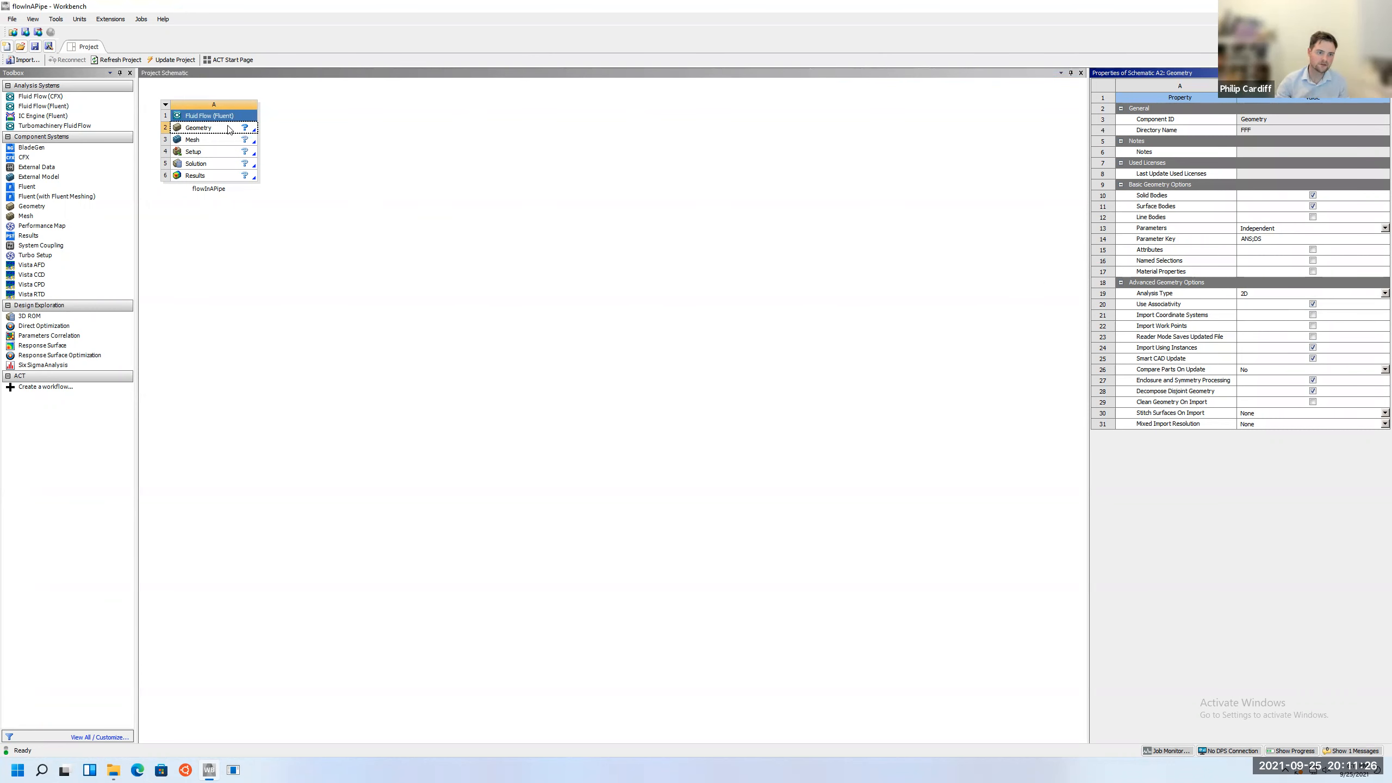
Create a new SpaceClaim geometry for the system's Geometry cell
{"action": "right_click", "coordinate": [210, 130]}
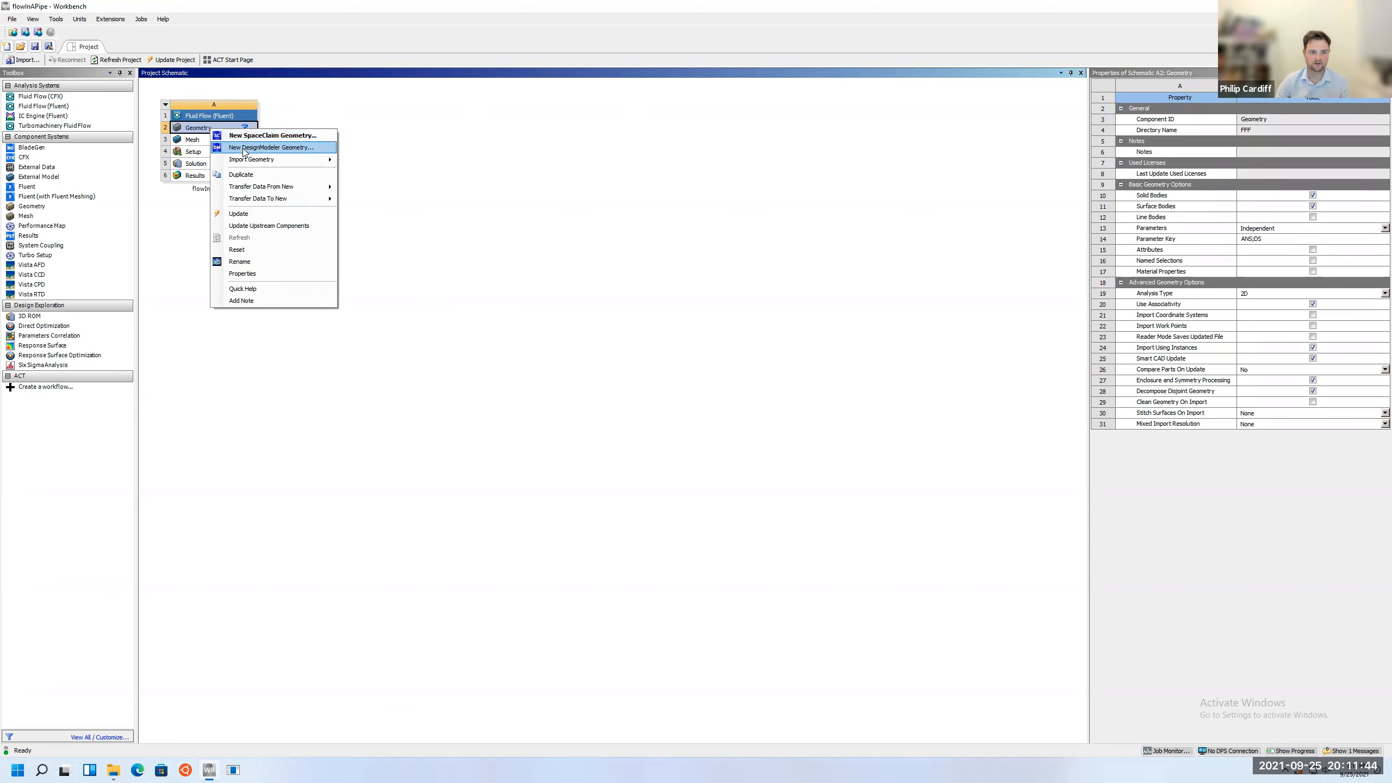
{"action": "mouse_move", "coordinate": [254, 164]}
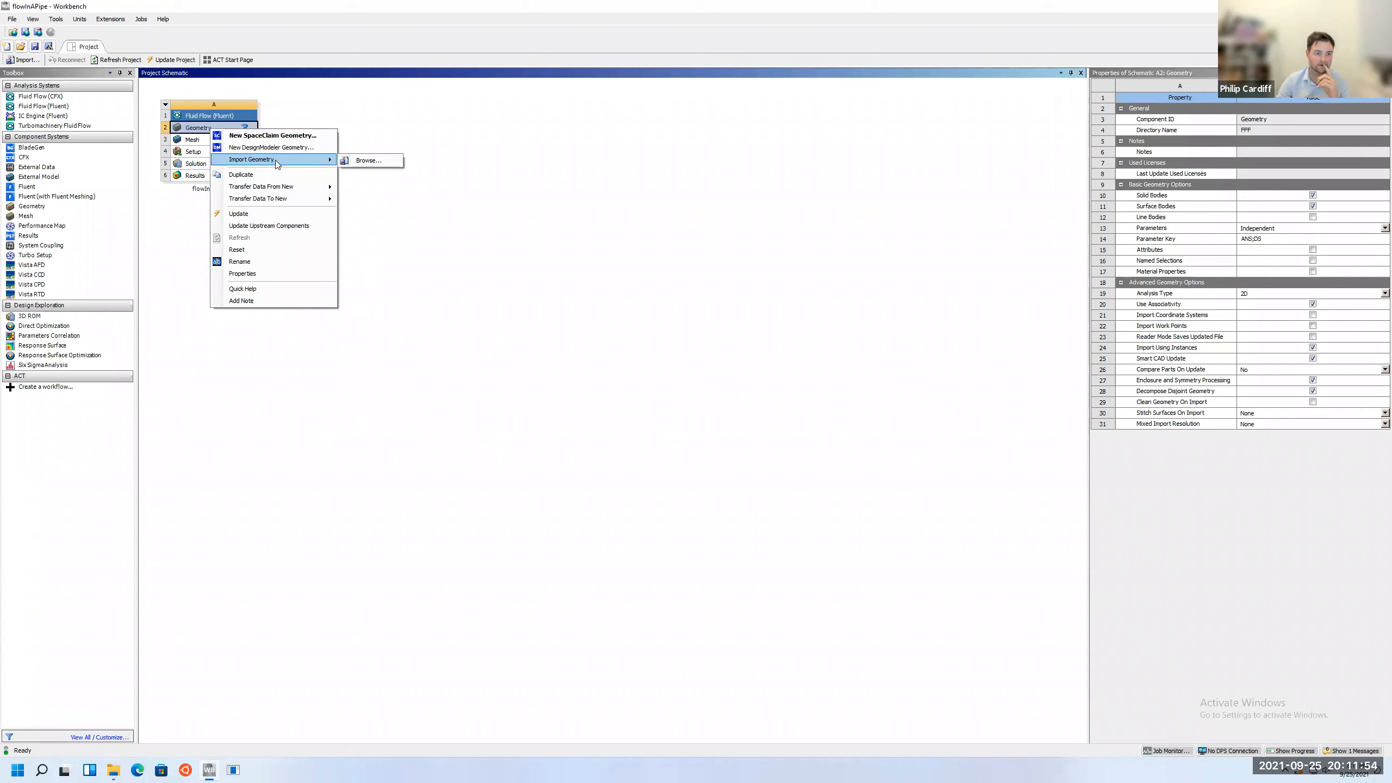
{"action": "left_click", "coordinate": [241, 138]}
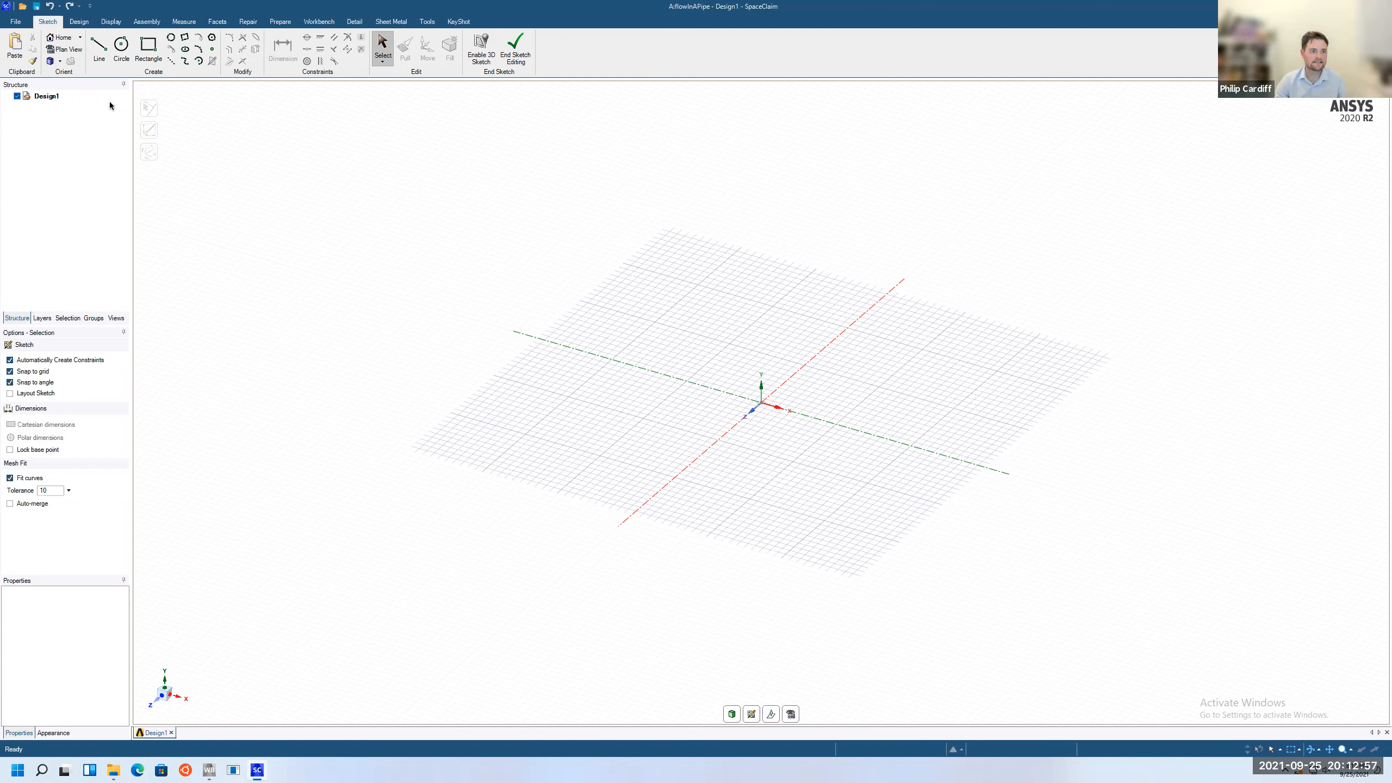
Examine the default sketch grid and coordinate axes among the design tools at different view positions and zoom levels
{"action": "left_click", "coordinate": [80, 22]}
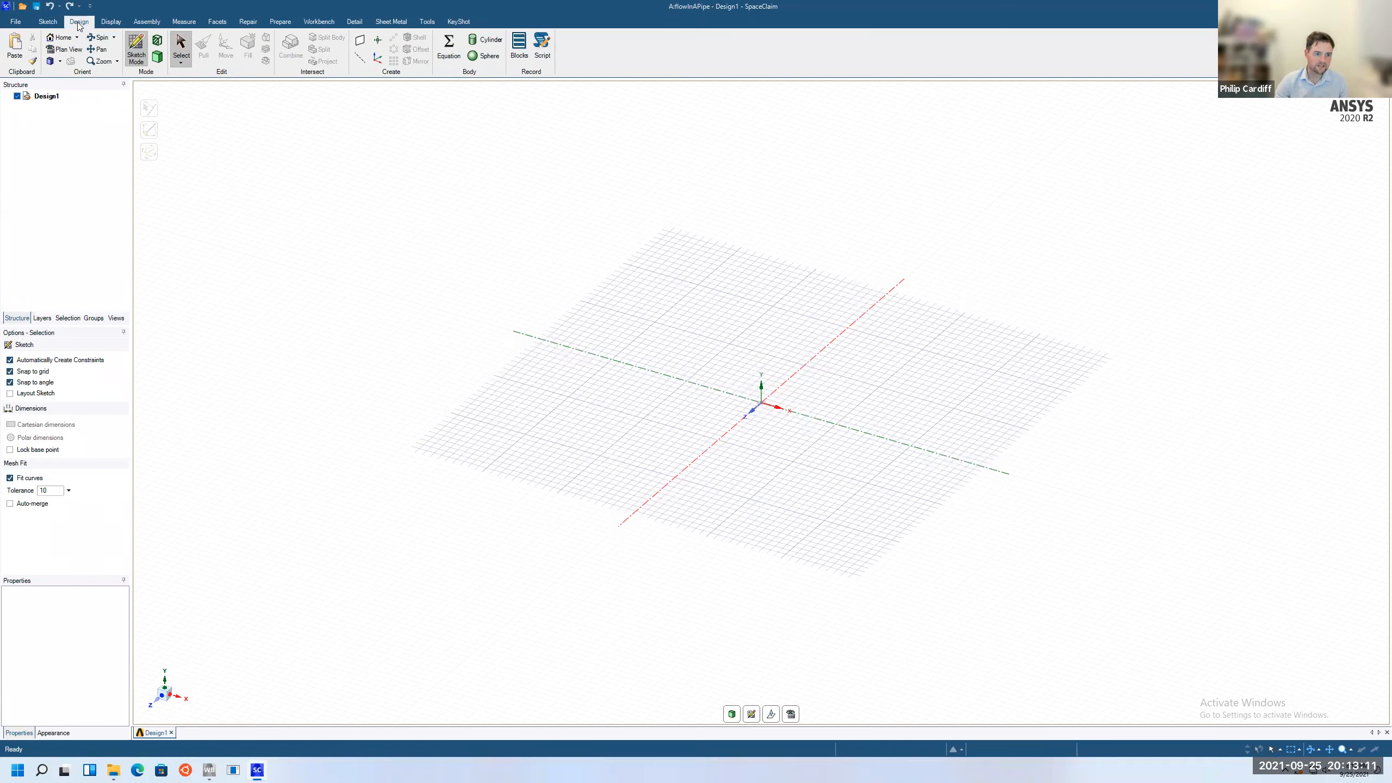
{"action": "left_click", "coordinate": [97, 39]}
{"action": "mouse_move", "coordinate": [683, 331]}
{"action": "left_mouse_down"}
{"action": "mouse_move", "coordinate": [760, 378]}
{"action": "mouse_move", "coordinate": [768, 365]}
{"action": "left_mouse_up"}
{"action": "left_click", "coordinate": [94, 60]}
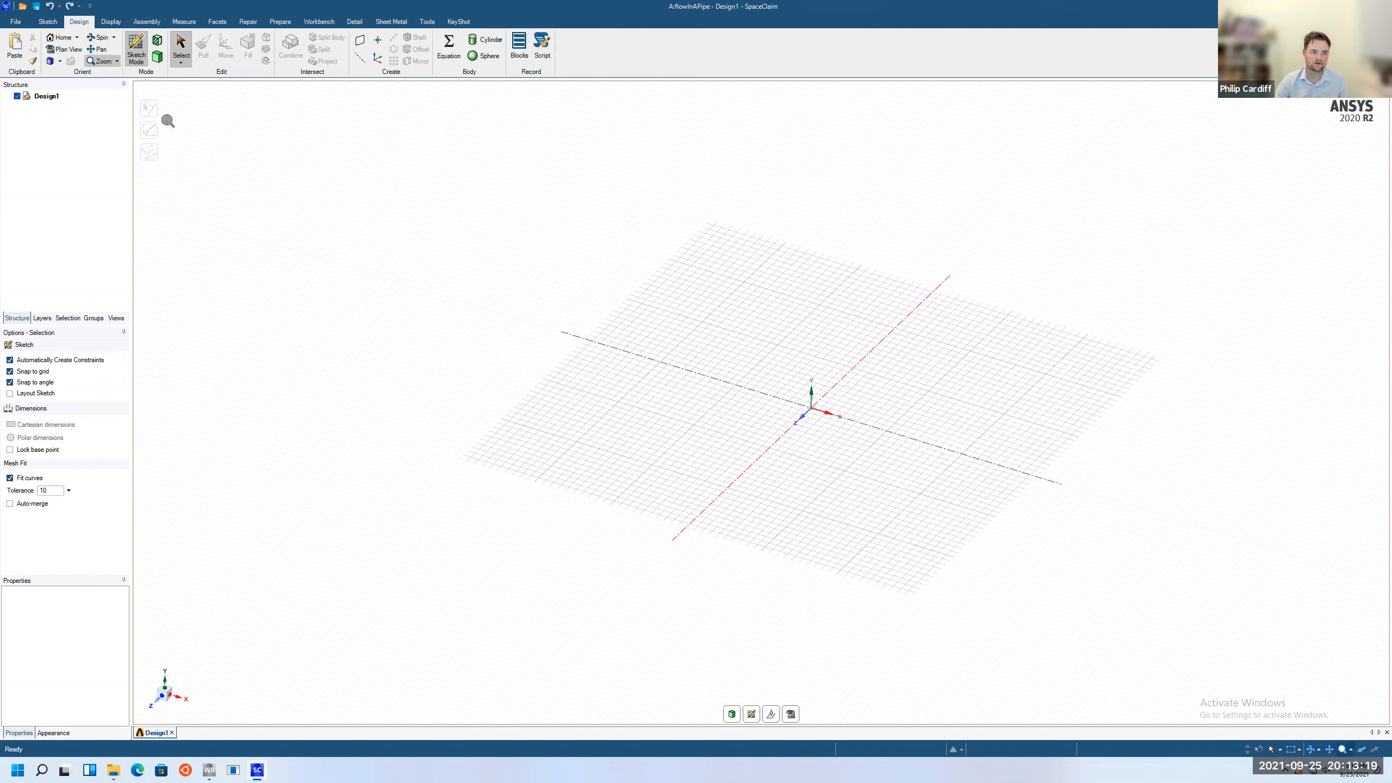
{"action": "scroll", "coordinate": [314, 212], "scroll_direction": "up", "scroll_amount": 4}
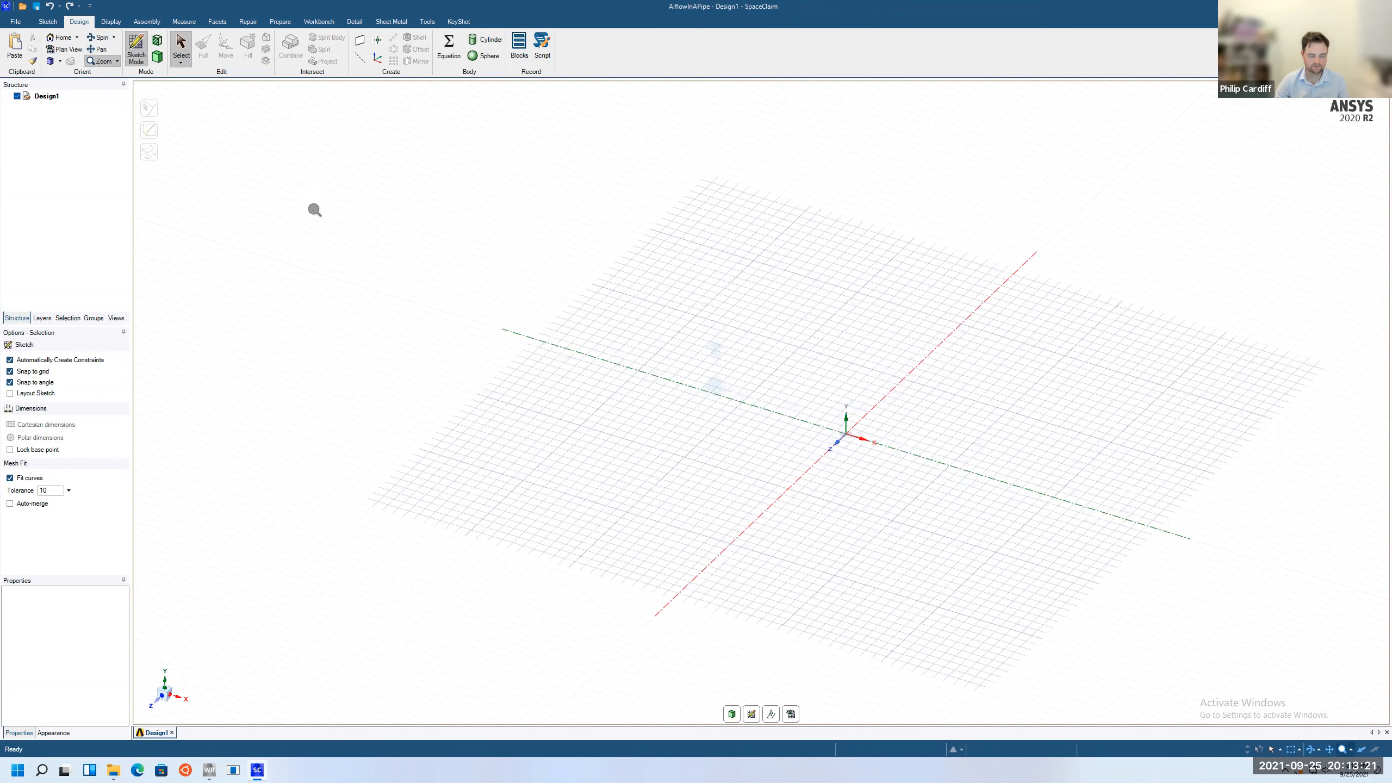
{"action": "scroll", "coordinate": [314, 211], "scroll_direction": "down", "scroll_amount": 5}
{"action": "key", "text": "Escape"}
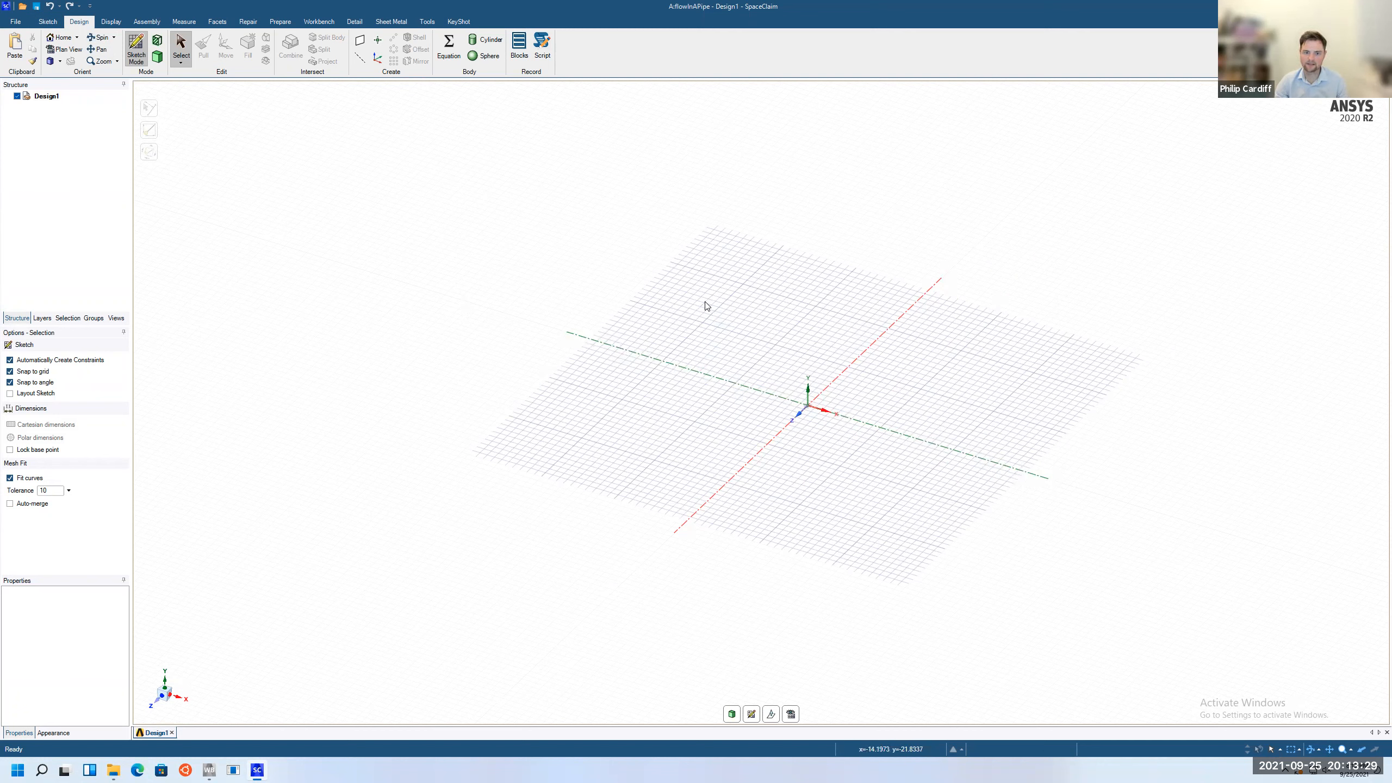
{"action": "mouse_move", "coordinate": [706, 306]}
{"action": "middle_mouse_down"}
{"action": "mouse_move", "coordinate": [737, 301]}
{"action": "mouse_move", "coordinate": [699, 321]}
{"action": "mouse_move", "coordinate": [704, 308]}
{"action": "middle_mouse_up"}
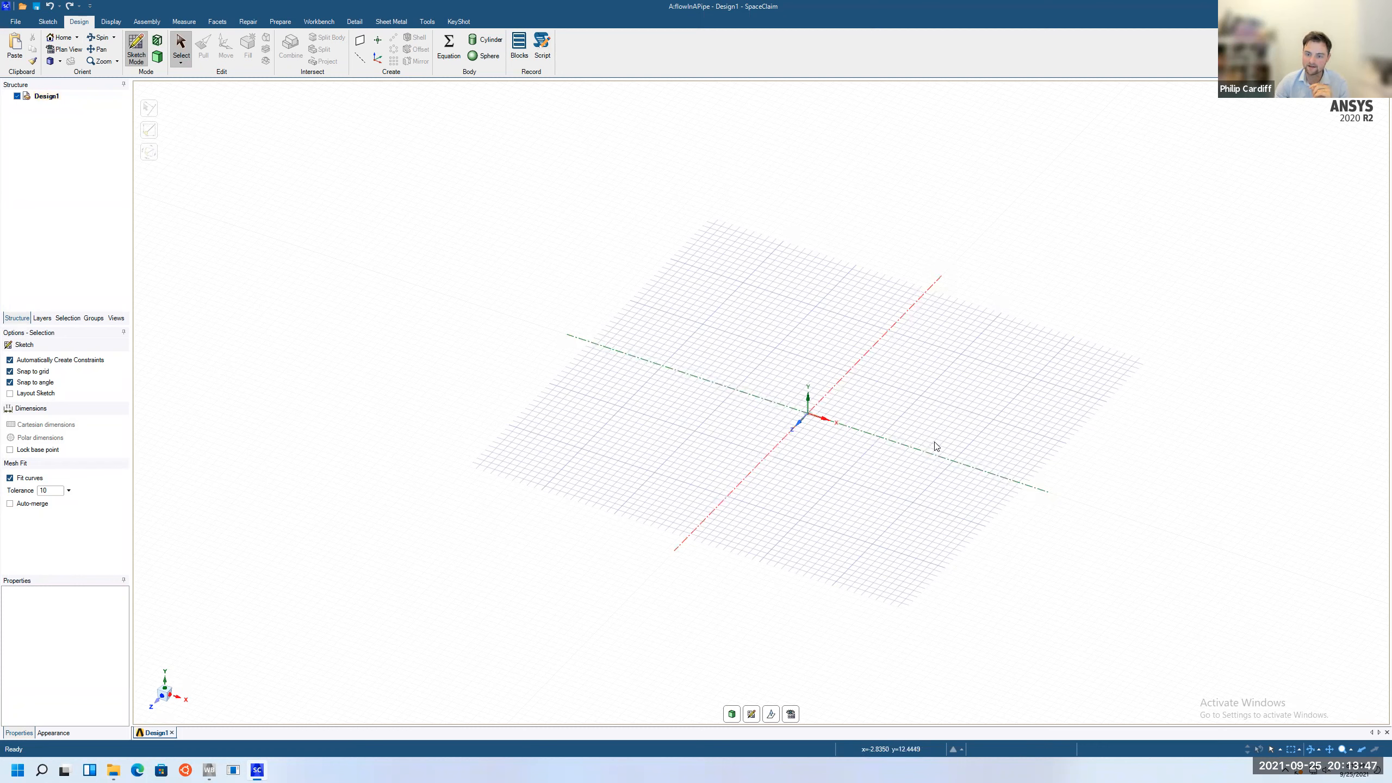
Place the sketch grid on the XY plane and orient the view to Front
{"action": "right_click", "coordinate": [808, 400]}
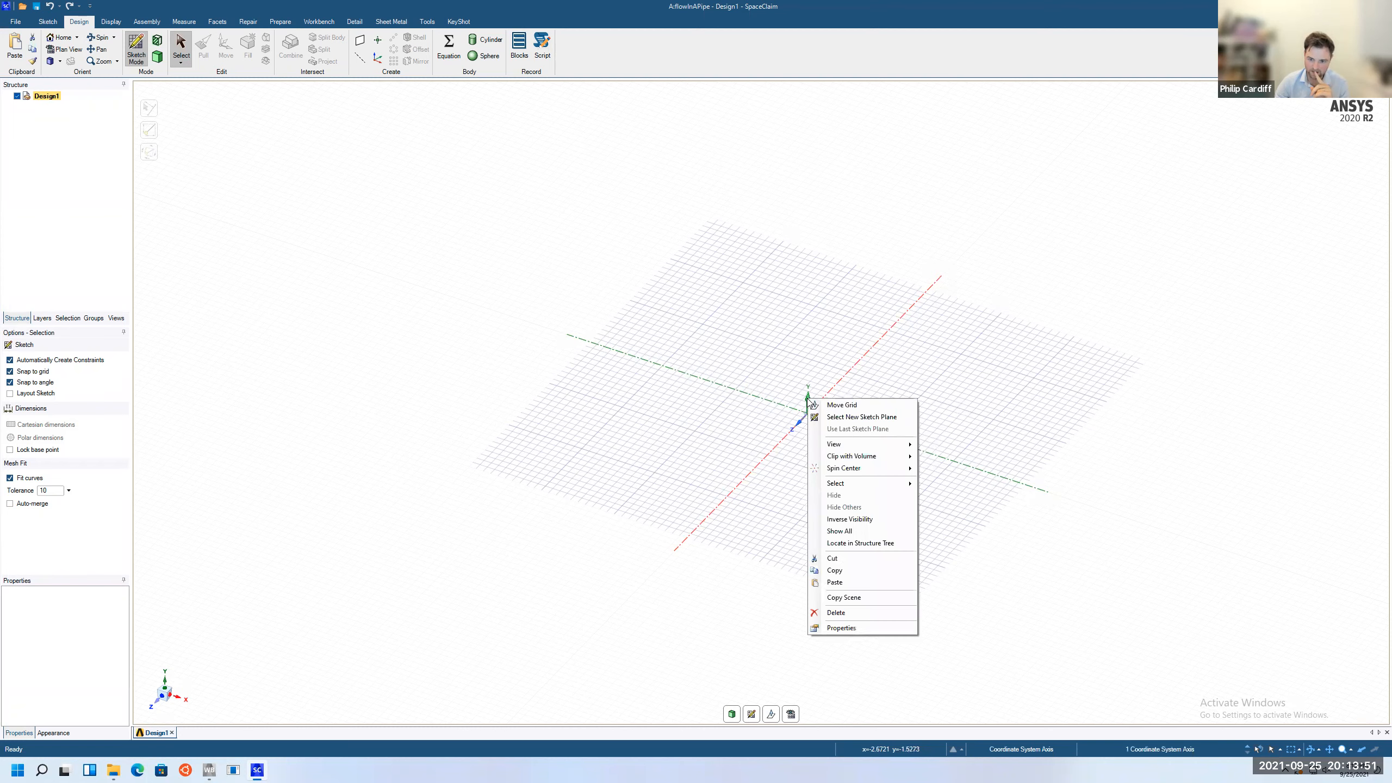
{"action": "left_click", "coordinate": [856, 421]}
{"action": "left_click", "coordinate": [855, 427]}
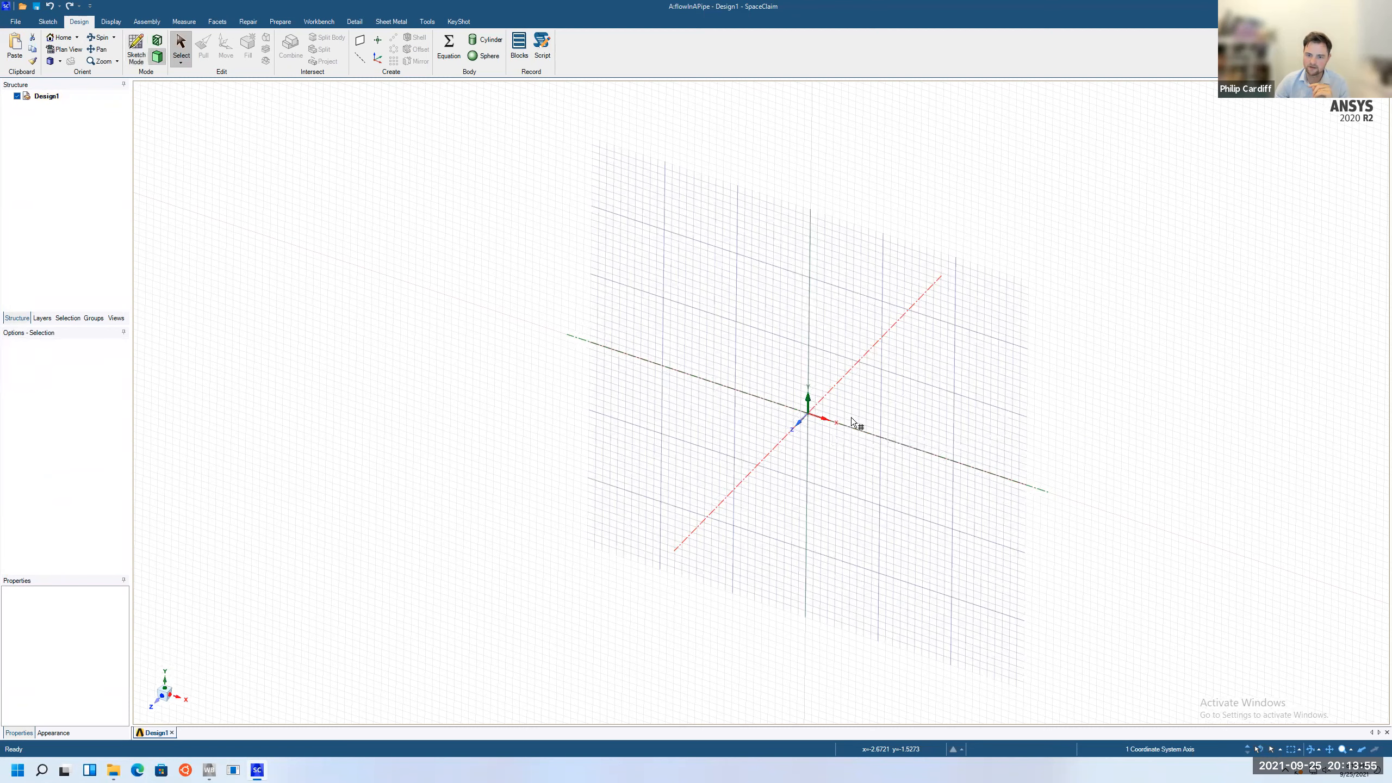
{"action": "left_click", "coordinate": [820, 409]}
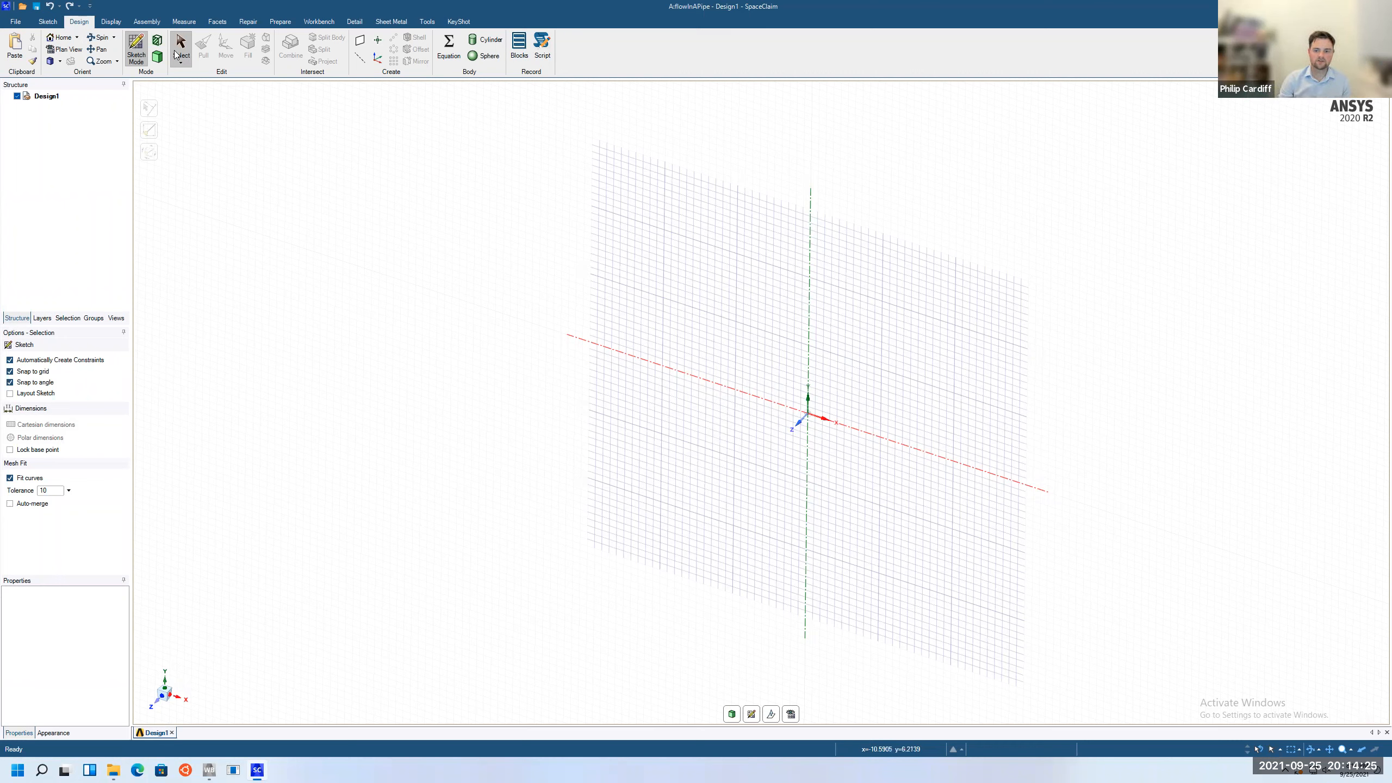
{"action": "left_click", "coordinate": [60, 61]}
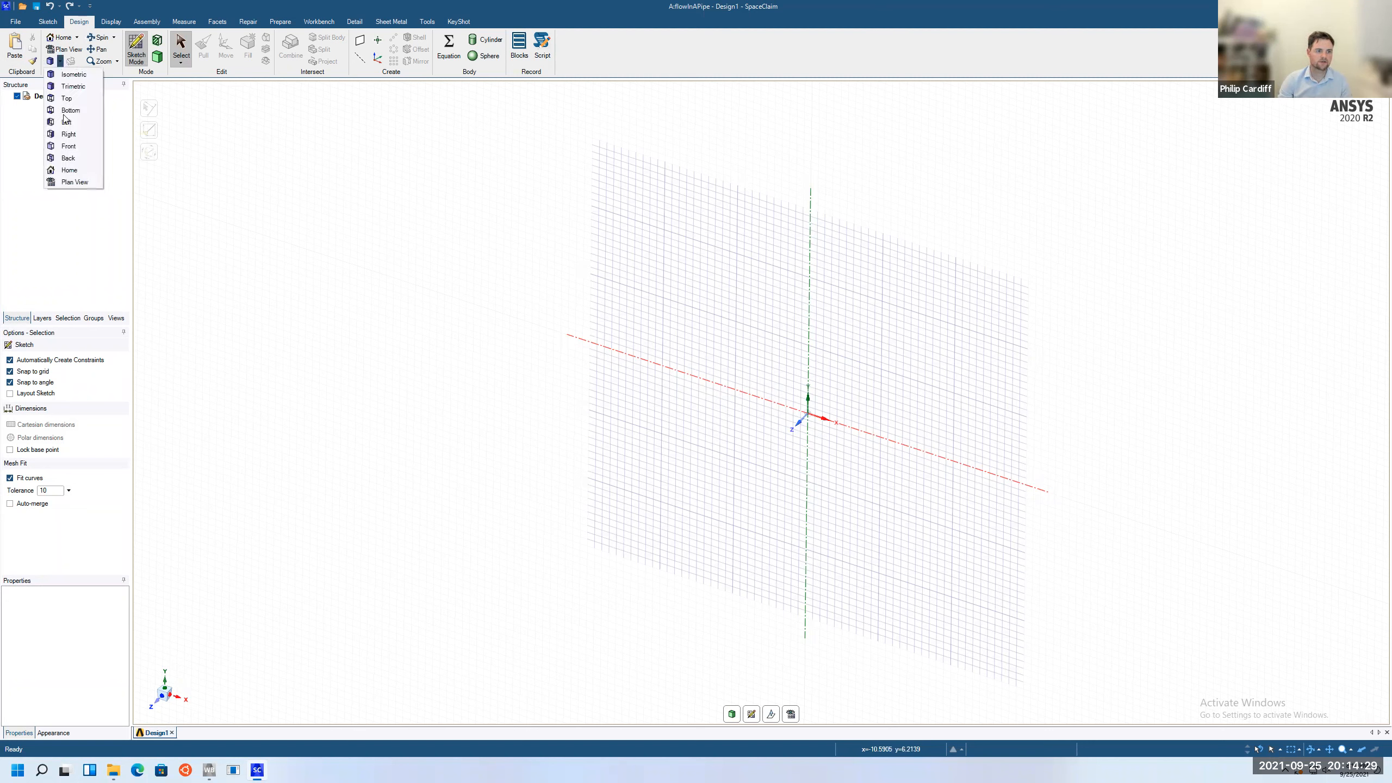
{"action": "left_click", "coordinate": [83, 151]}
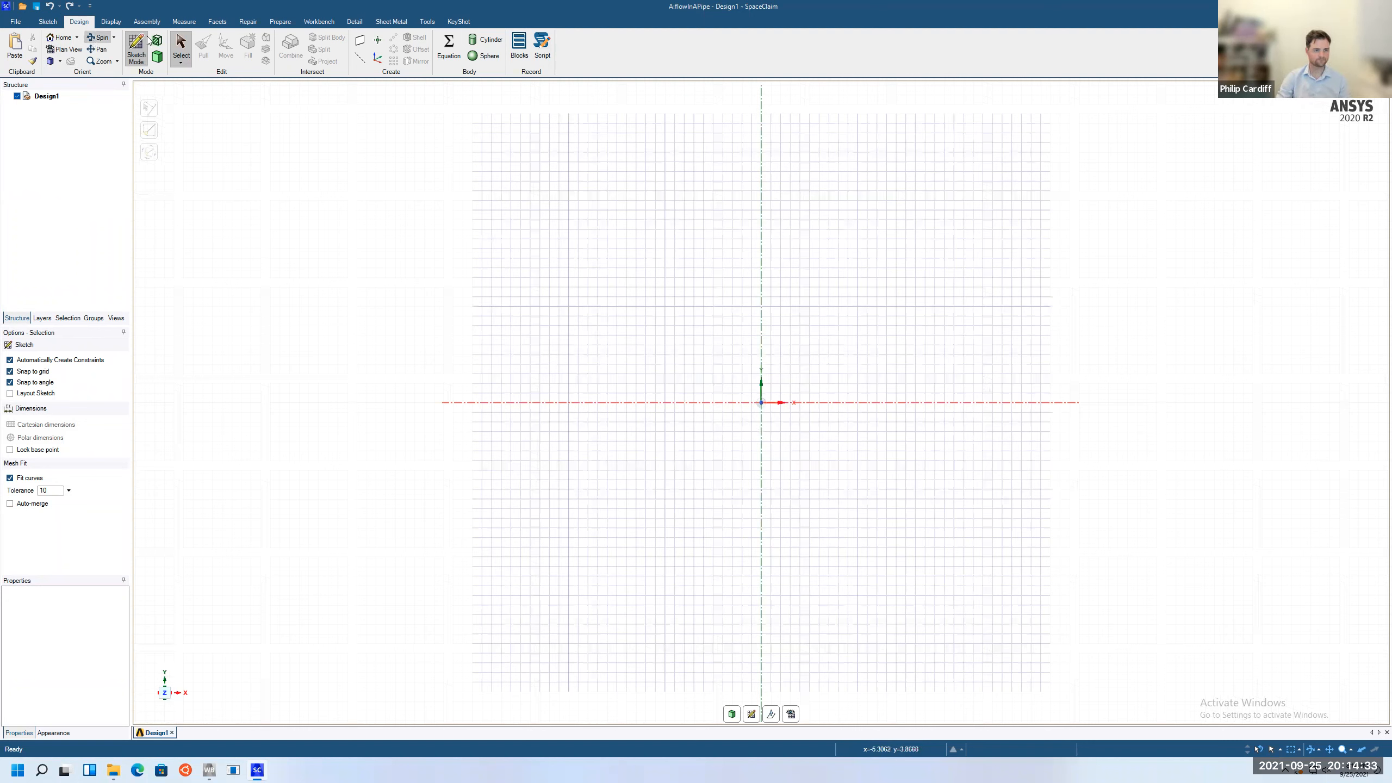
Sketch a rectangle about 25 mm long and 4 mm high from the origin into the positive X and Y quadrant
{"action": "left_click", "coordinate": [58, 23]}
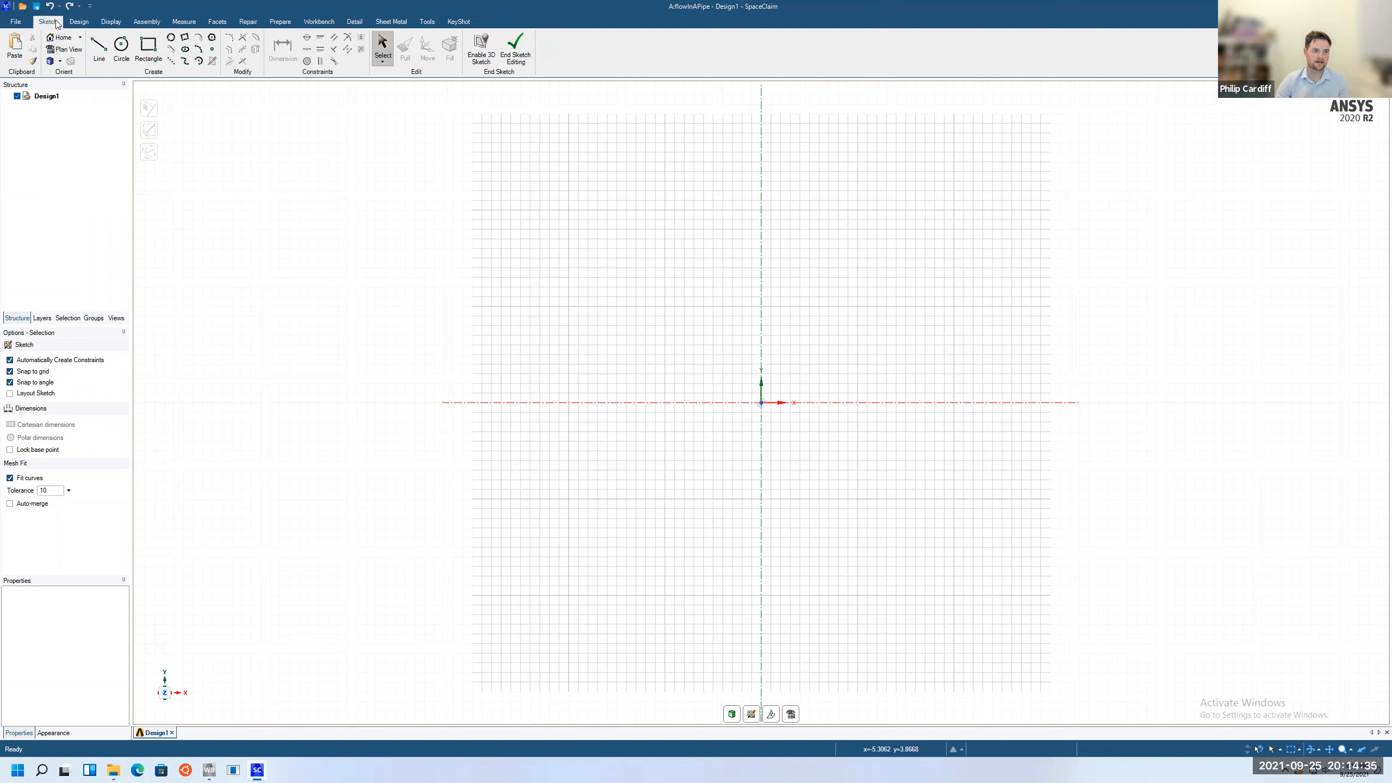
{"action": "left_click", "coordinate": [147, 49]}
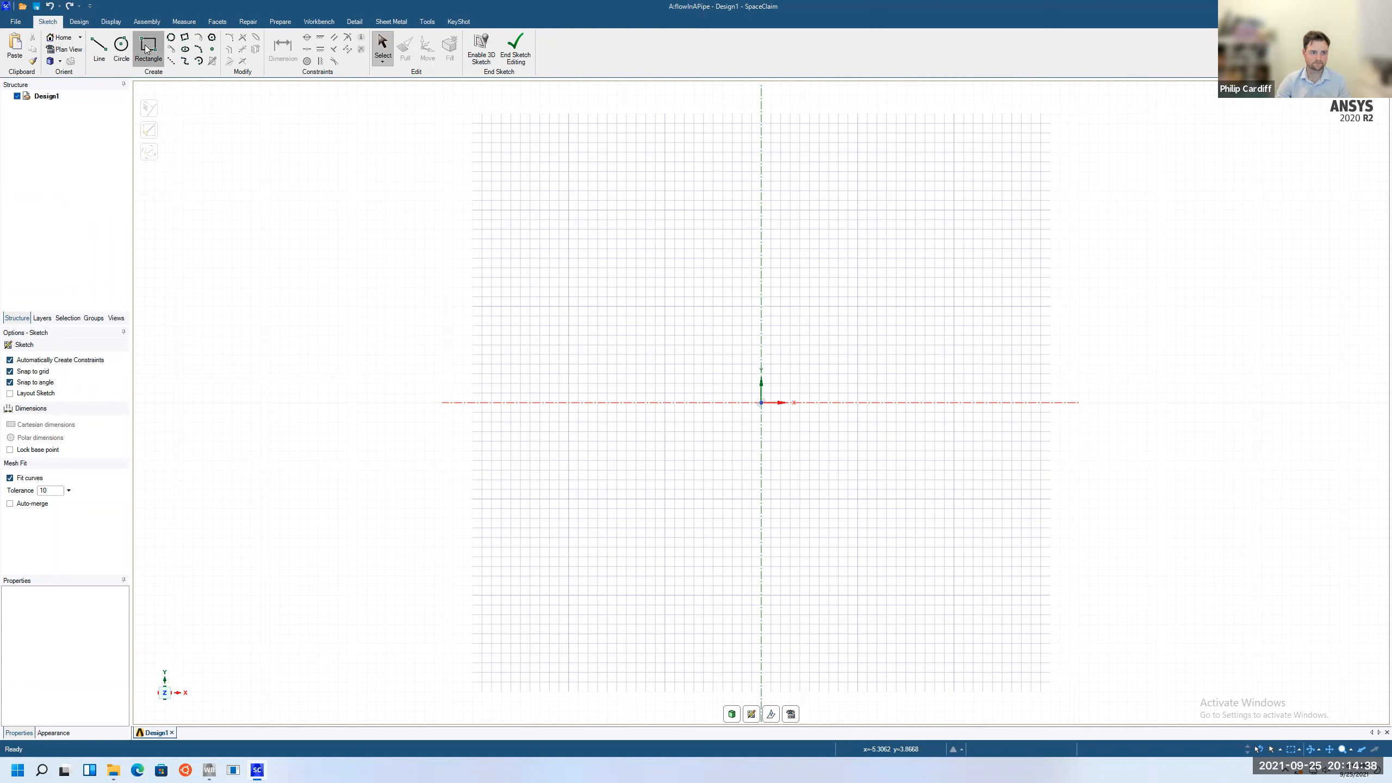
{"action": "left_click", "coordinate": [761, 403]}
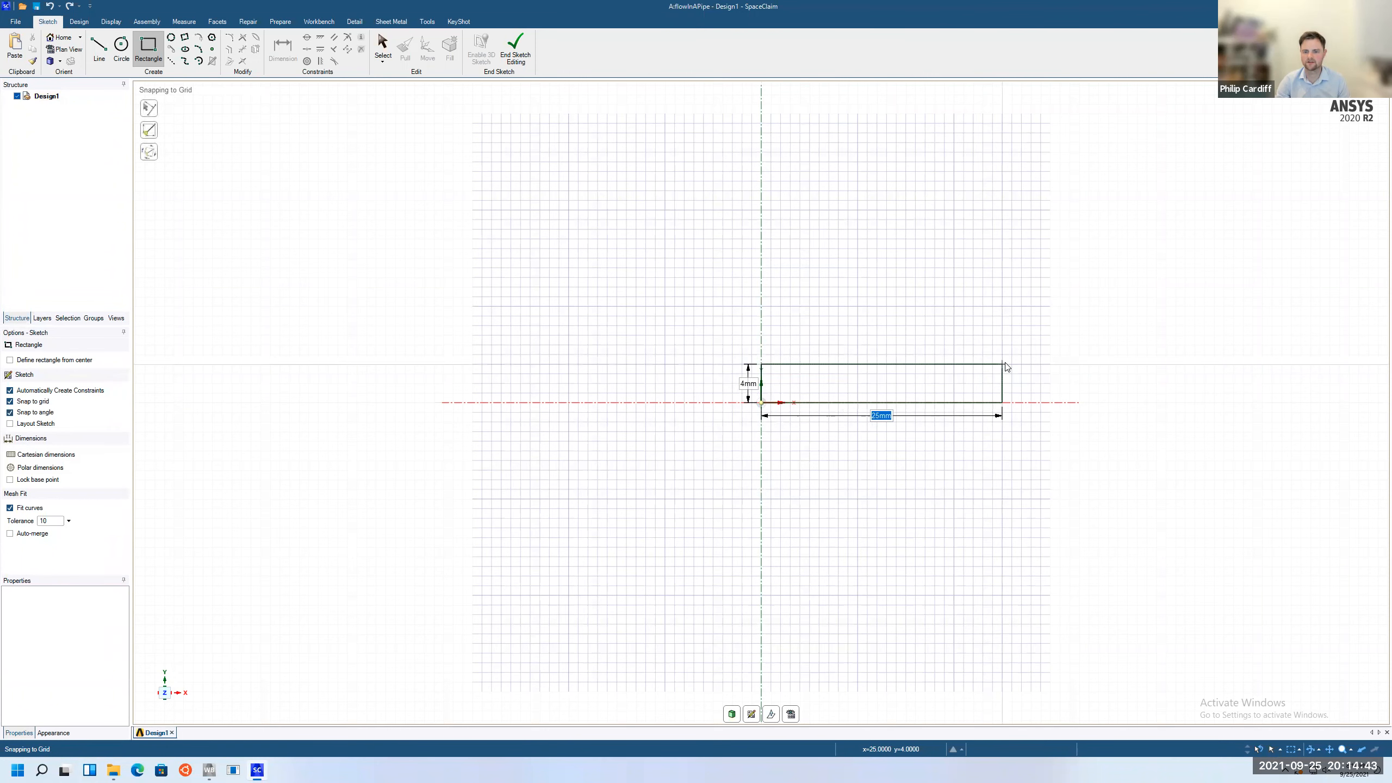
{"action": "left_click", "coordinate": [1002, 366]}
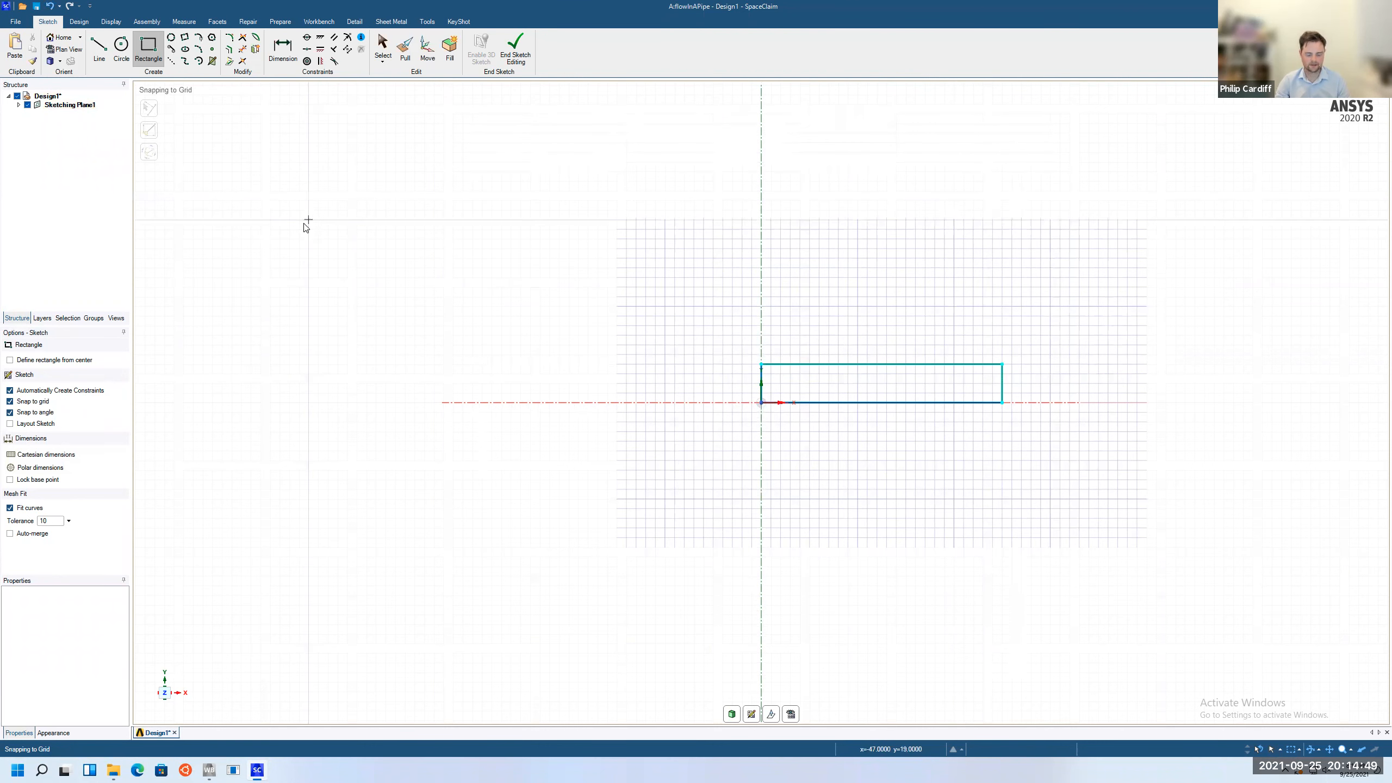
{"action": "key", "text": "Escape"}
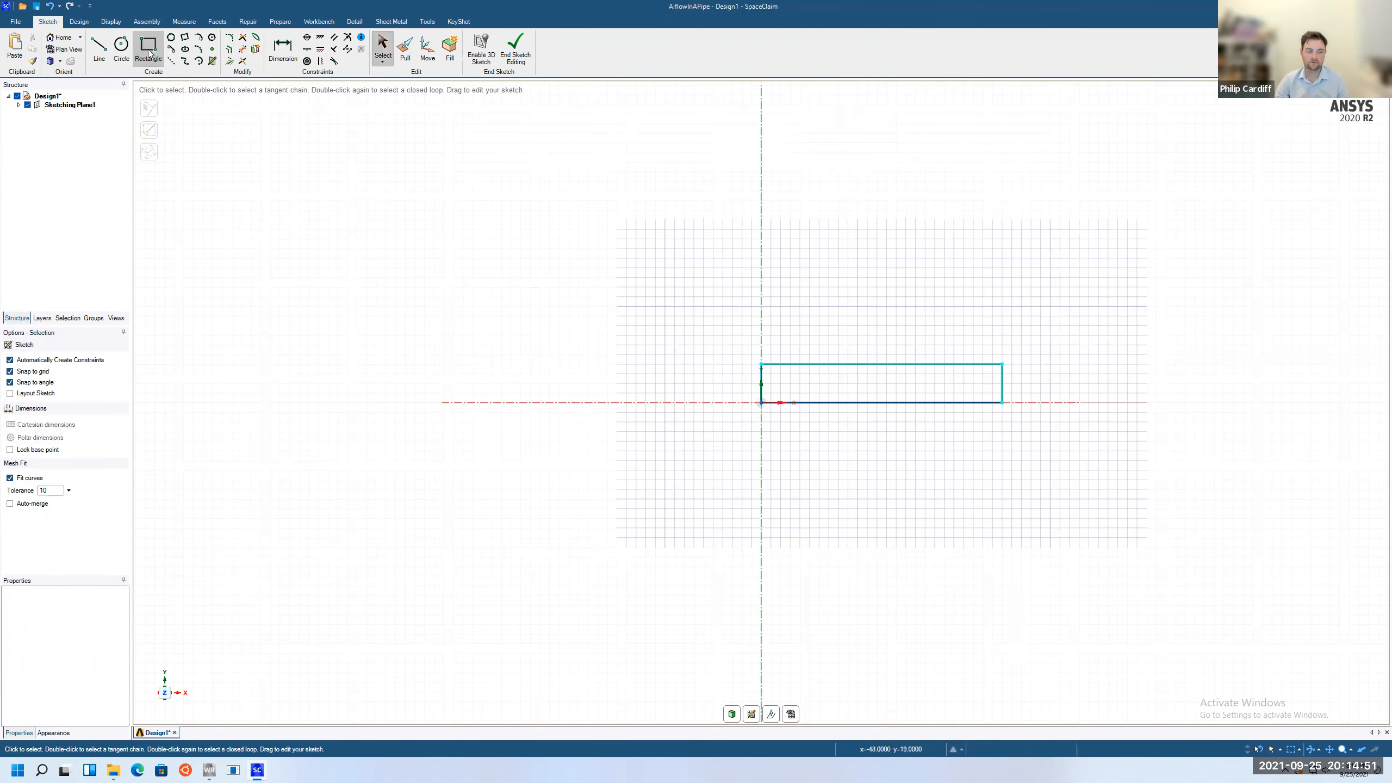
Dimension the rectangle's vertical edge on the Y axis and set its height to 0.1 m
{"action": "left_click", "coordinate": [284, 47]}
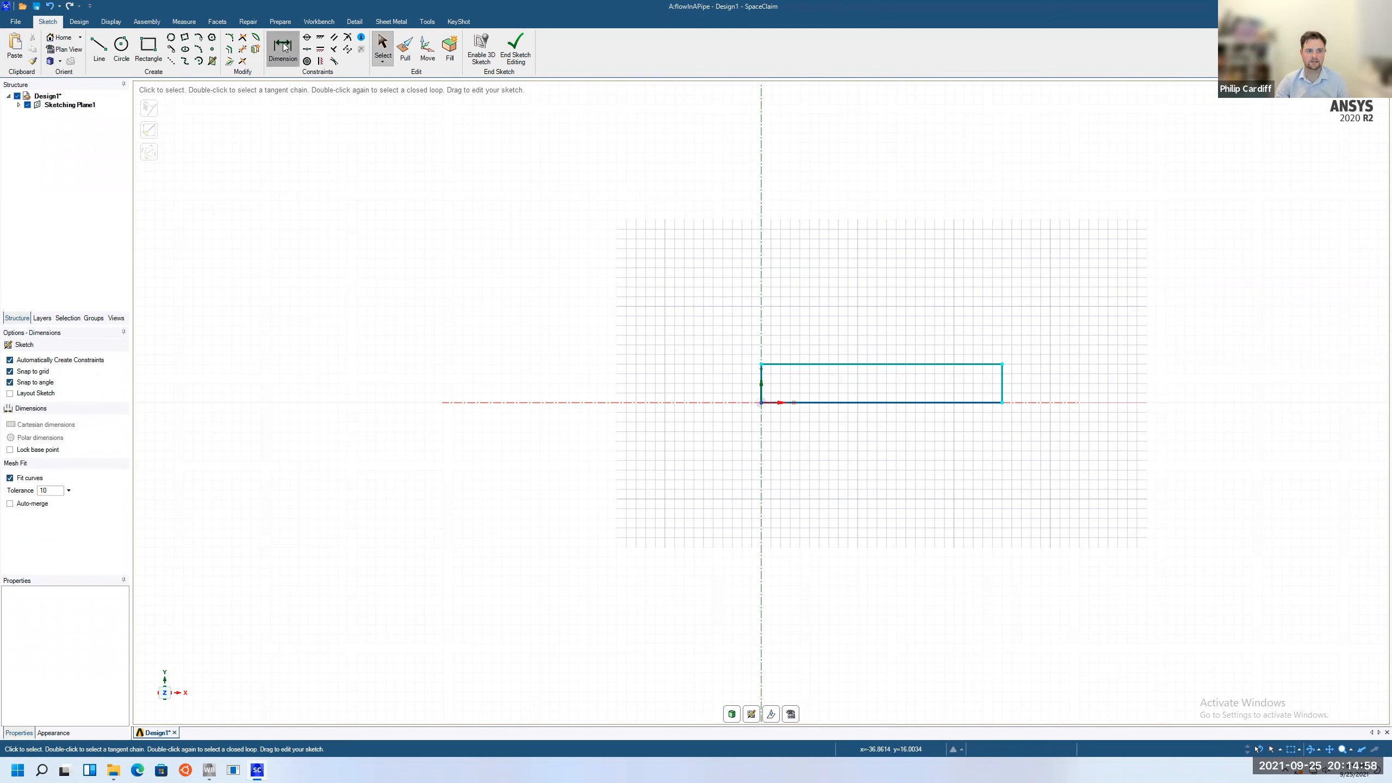
{"action": "left_click", "coordinate": [761, 394]}
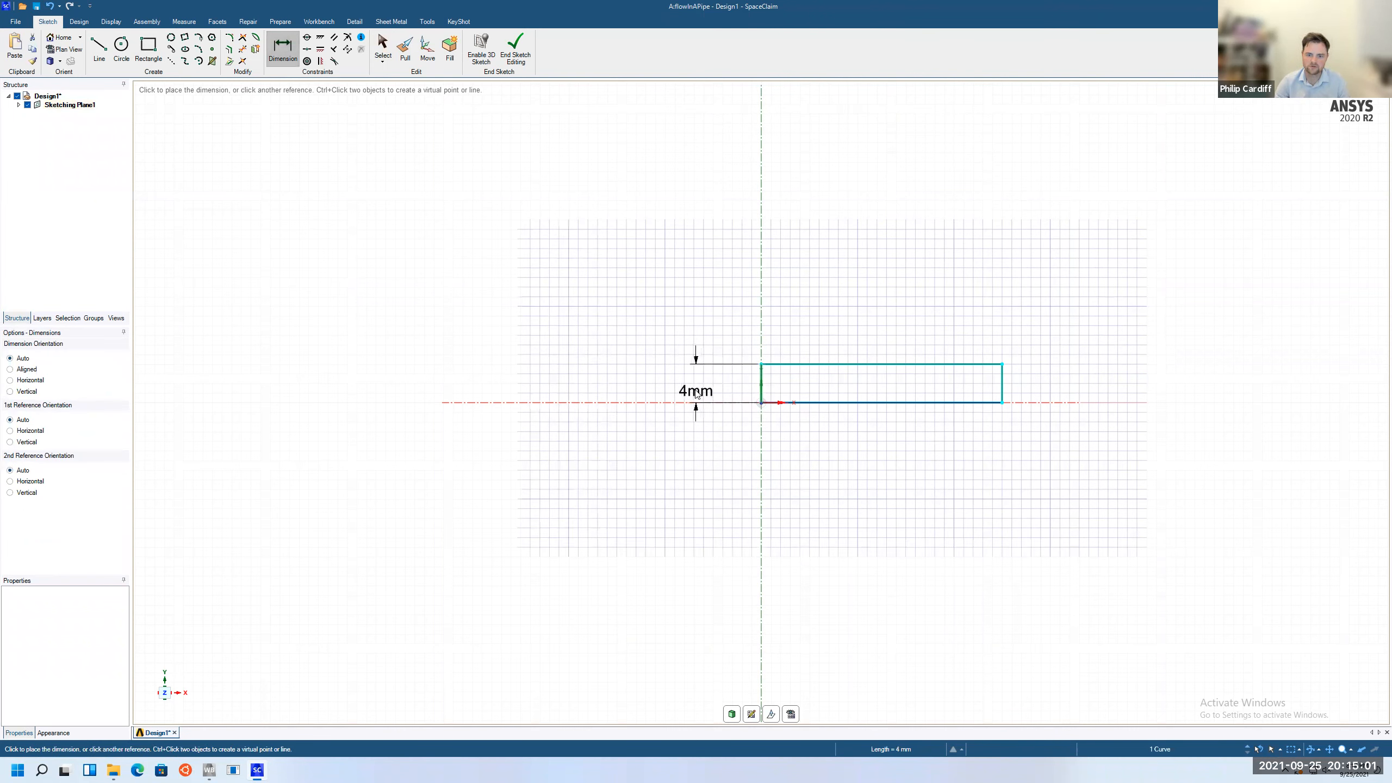
{"action": "left_click", "coordinate": [696, 393]}
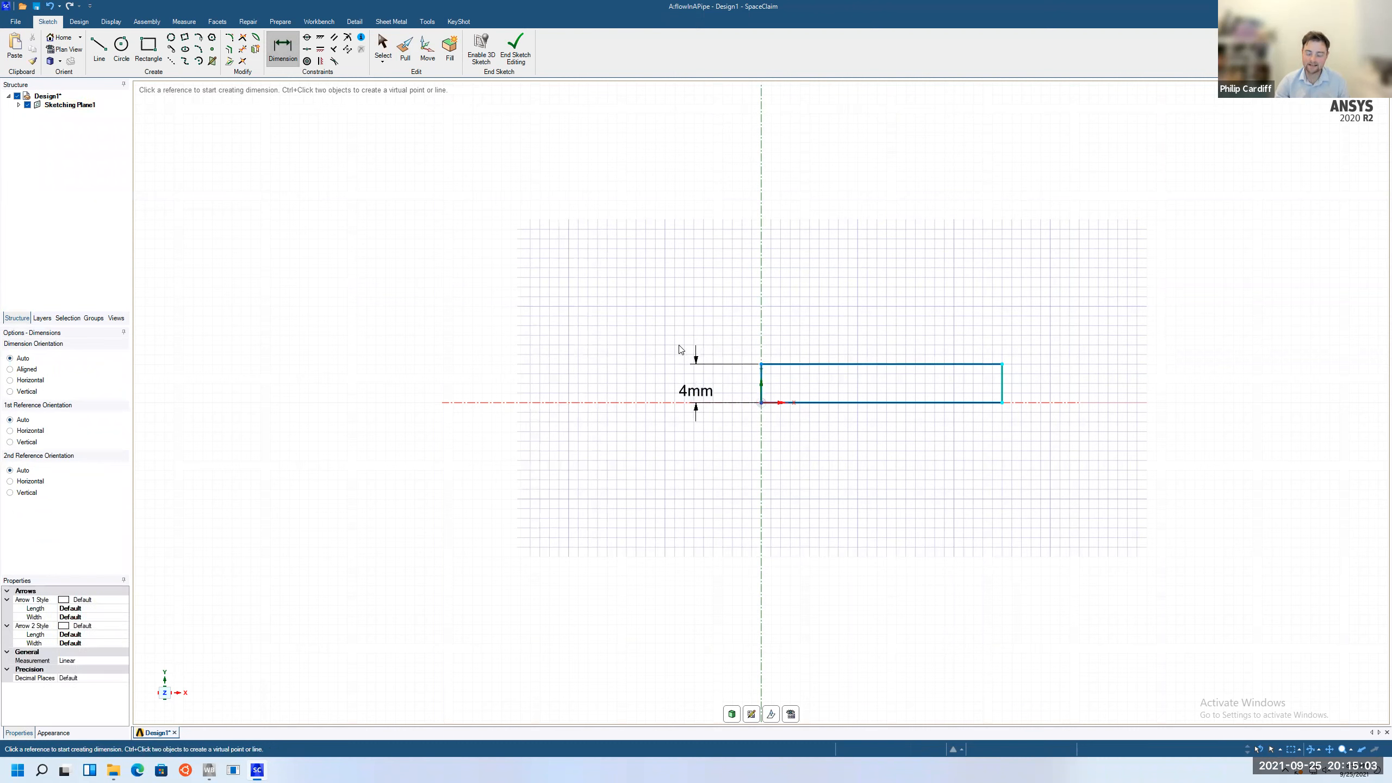
{"action": "double_click", "coordinate": [692, 393]}
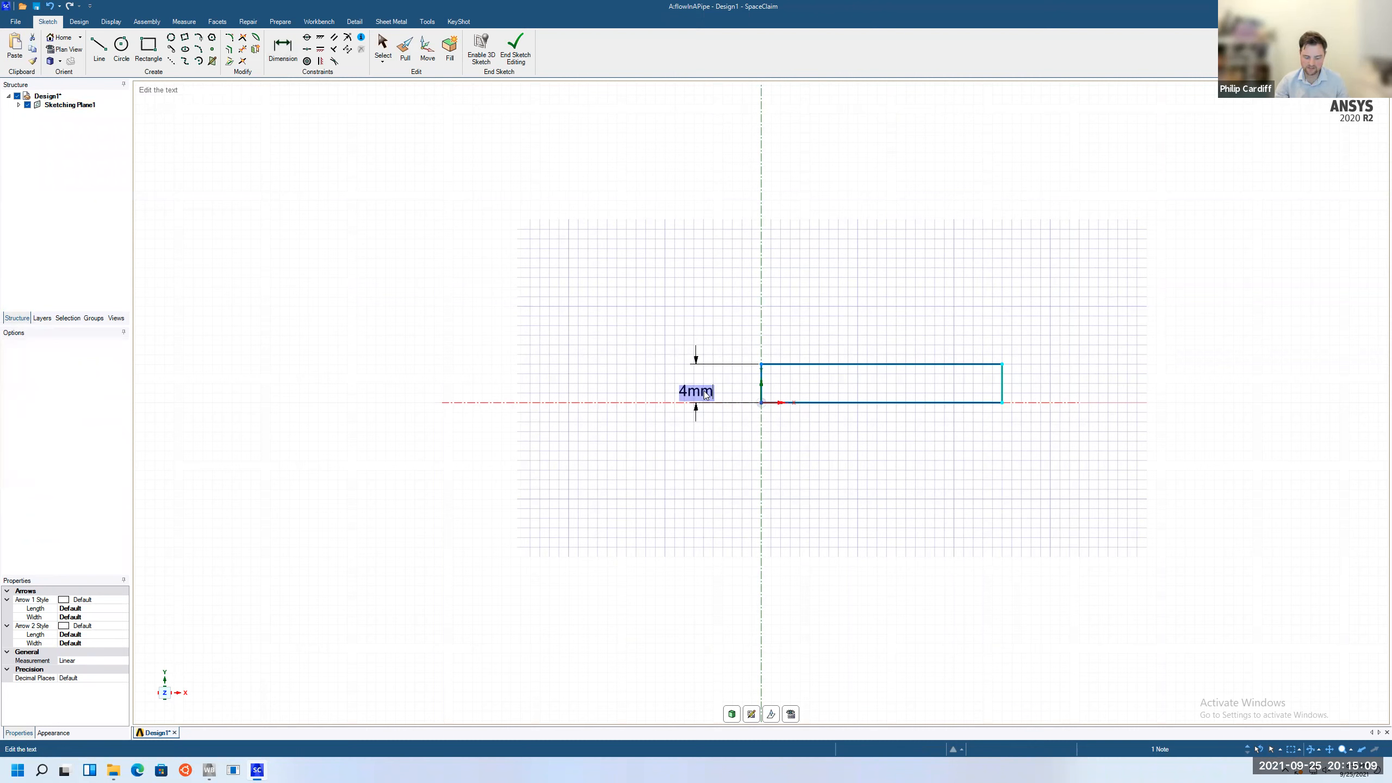
{"action": "type", "text": "0.1"}
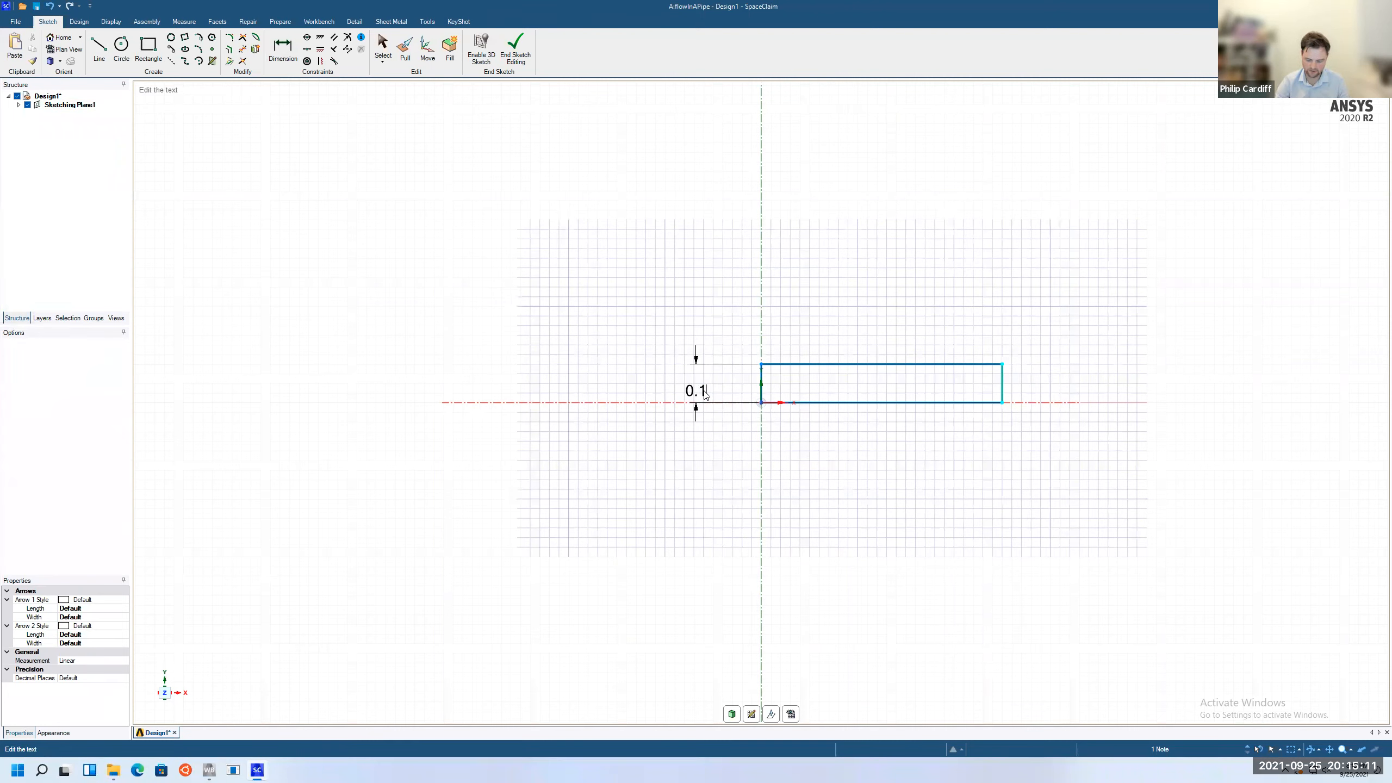
{"action": "type", "text": "m"}
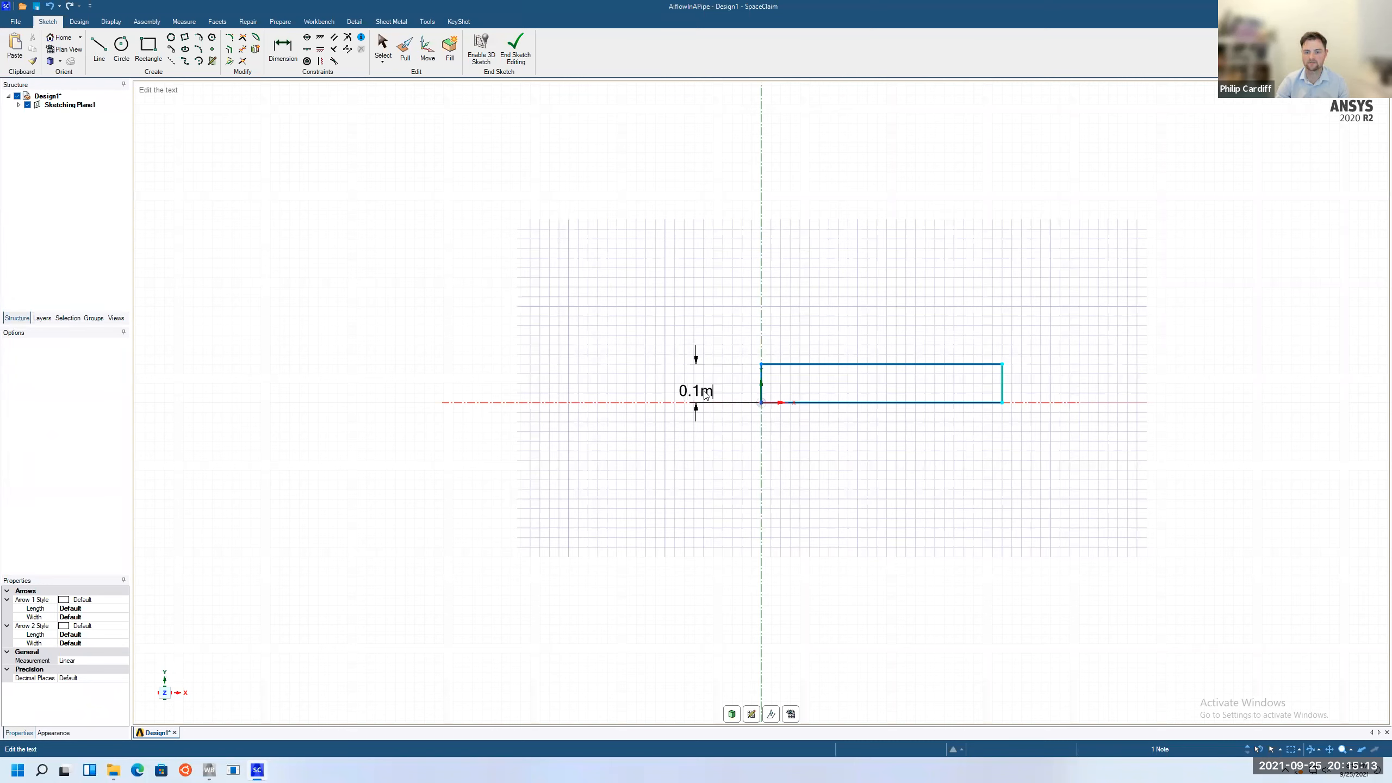
{"action": "key", "text": "Return"}
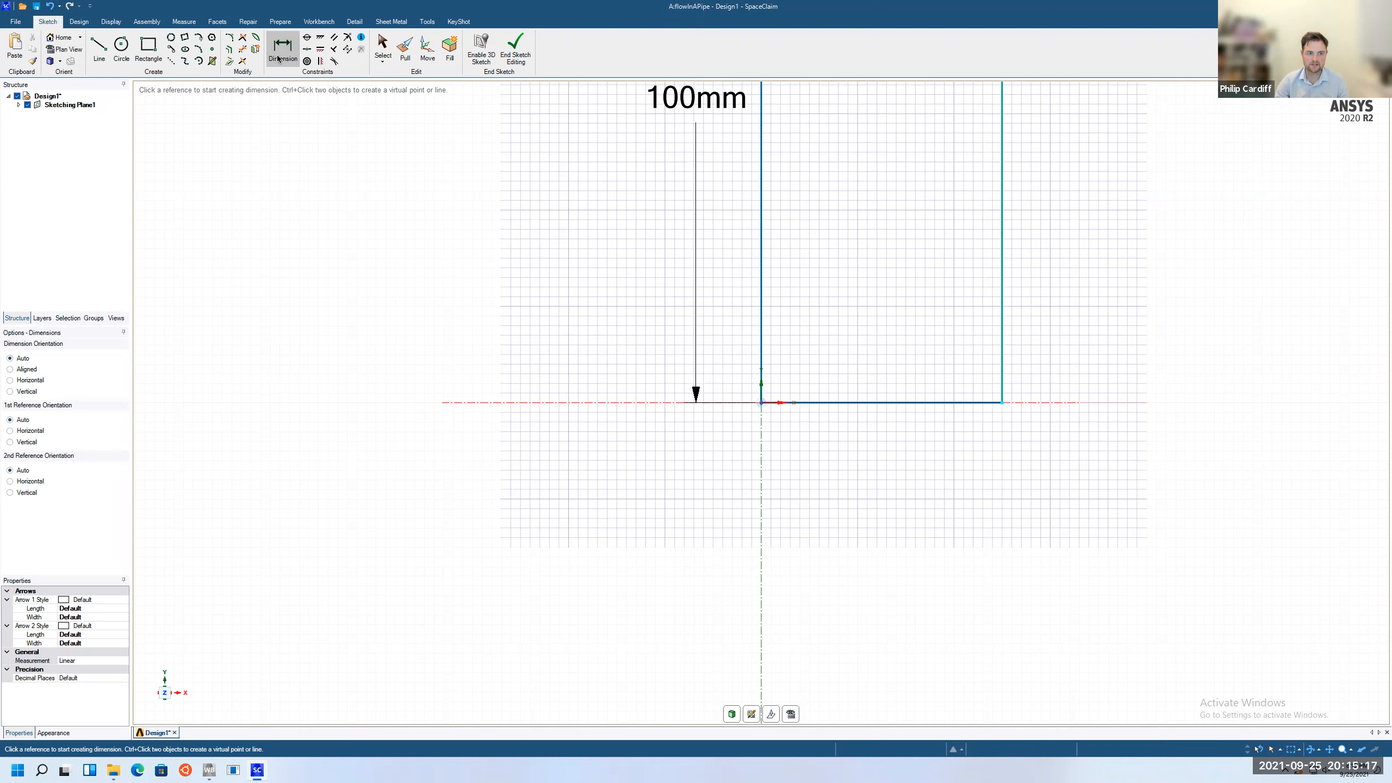
Dimension the rectangle's lower edge, set its length to 3 m, and fit the sketch in the Front view
{"action": "left_click", "coordinate": [929, 404]}
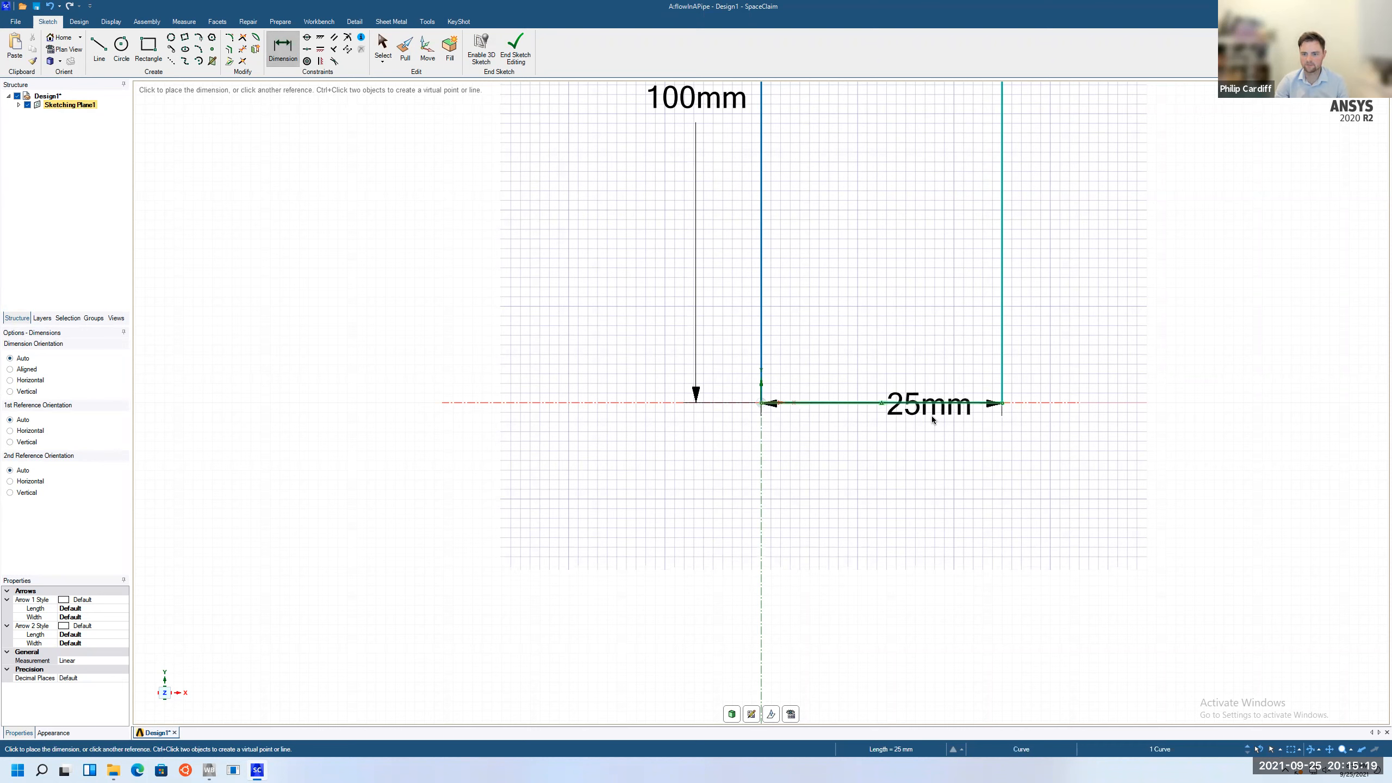
{"action": "left_click", "coordinate": [897, 490]}
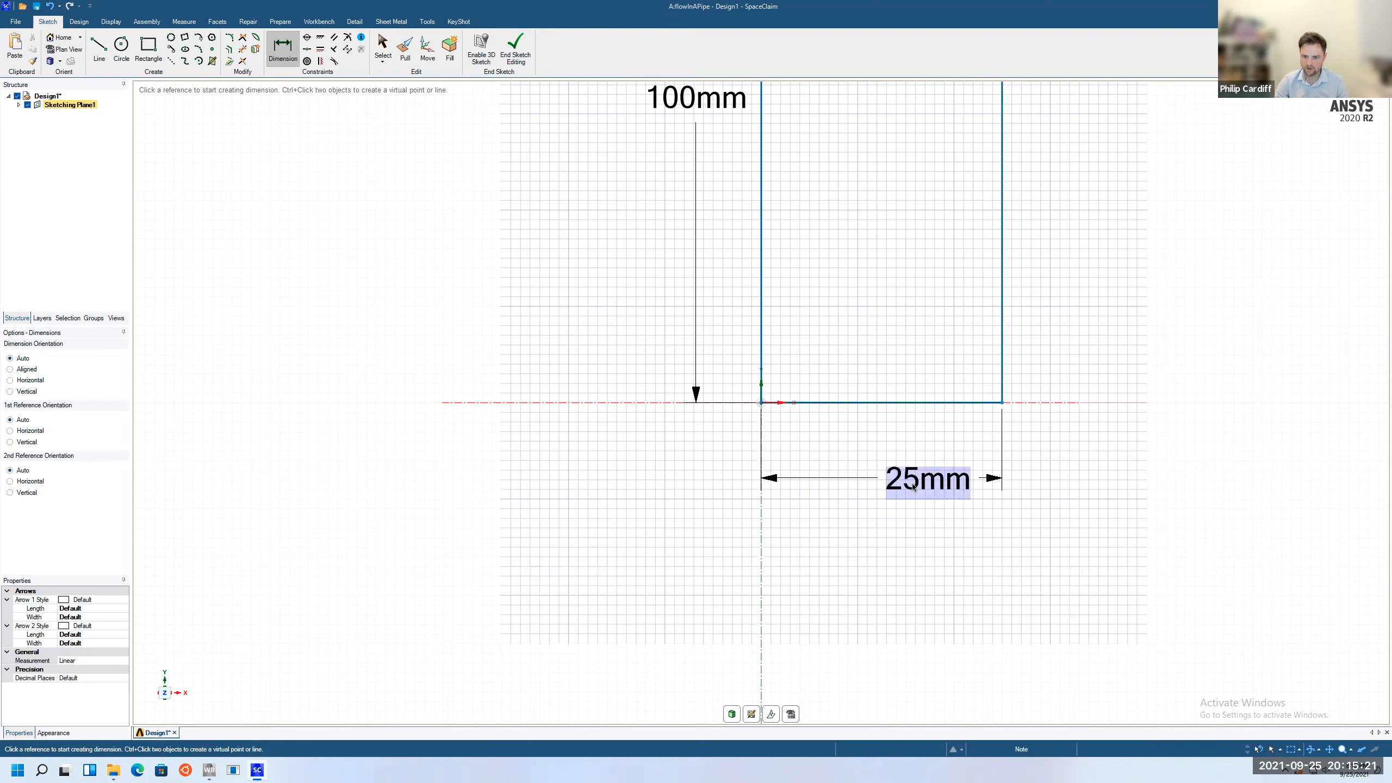
{"action": "left_click", "coordinate": [913, 482]}
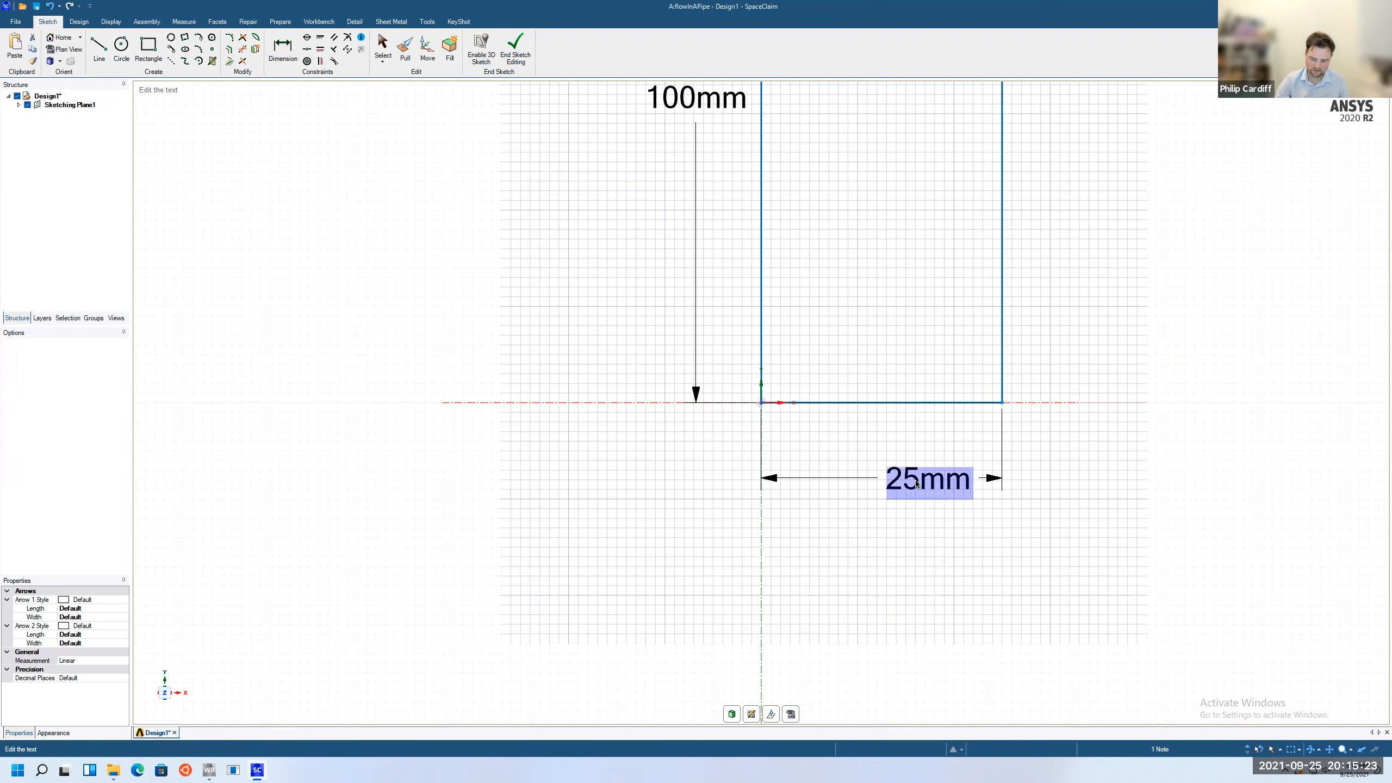
{"action": "type", "text": "3m"}
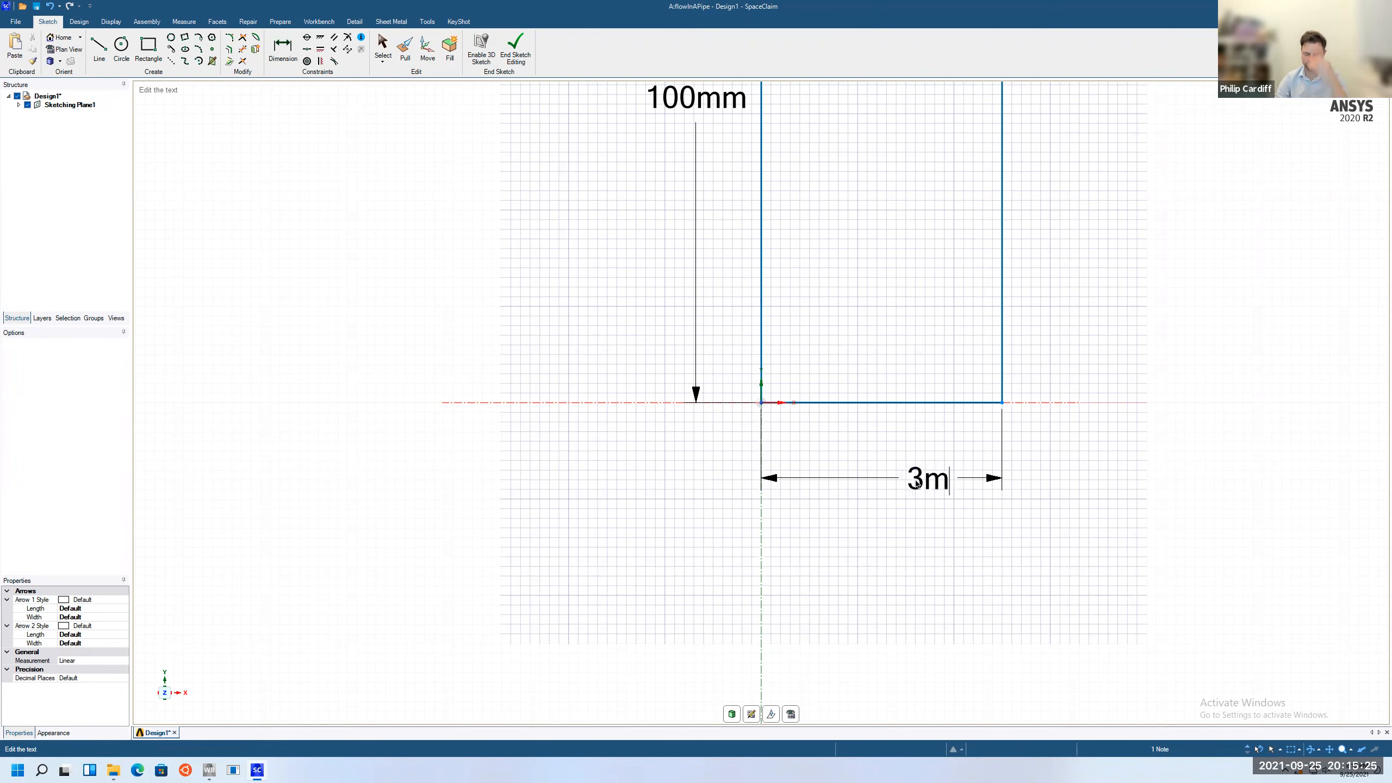
{"action": "key", "text": "Return"}
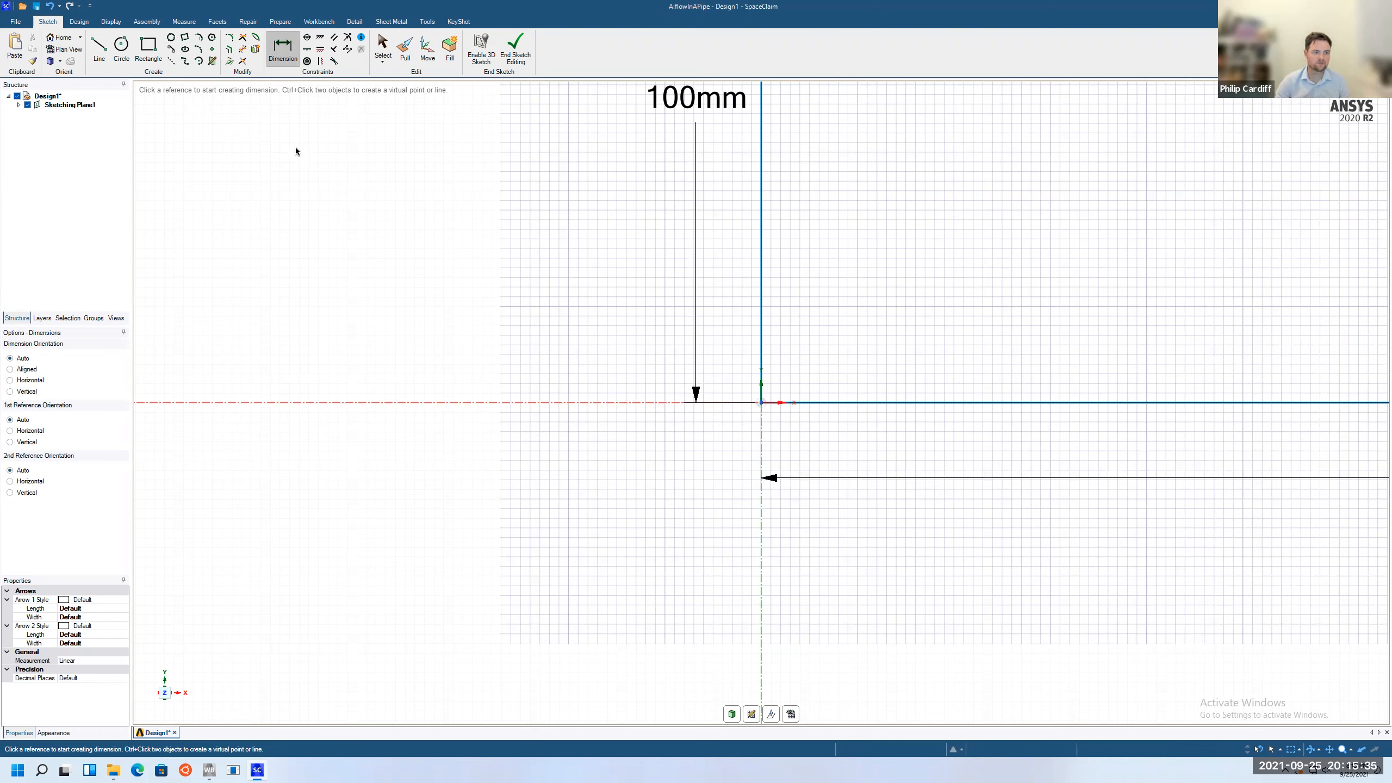
{"action": "left_click", "coordinate": [61, 62]}
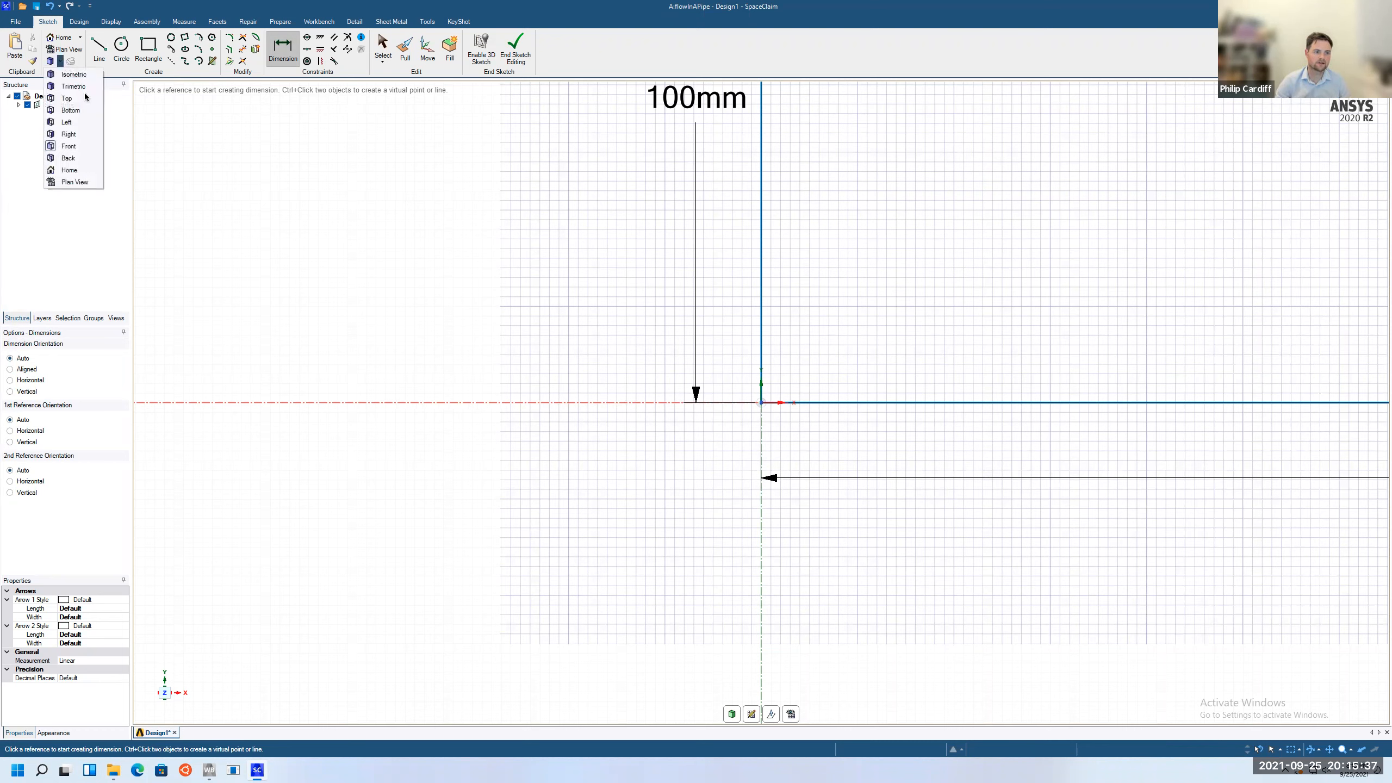
{"action": "left_click", "coordinate": [81, 147]}
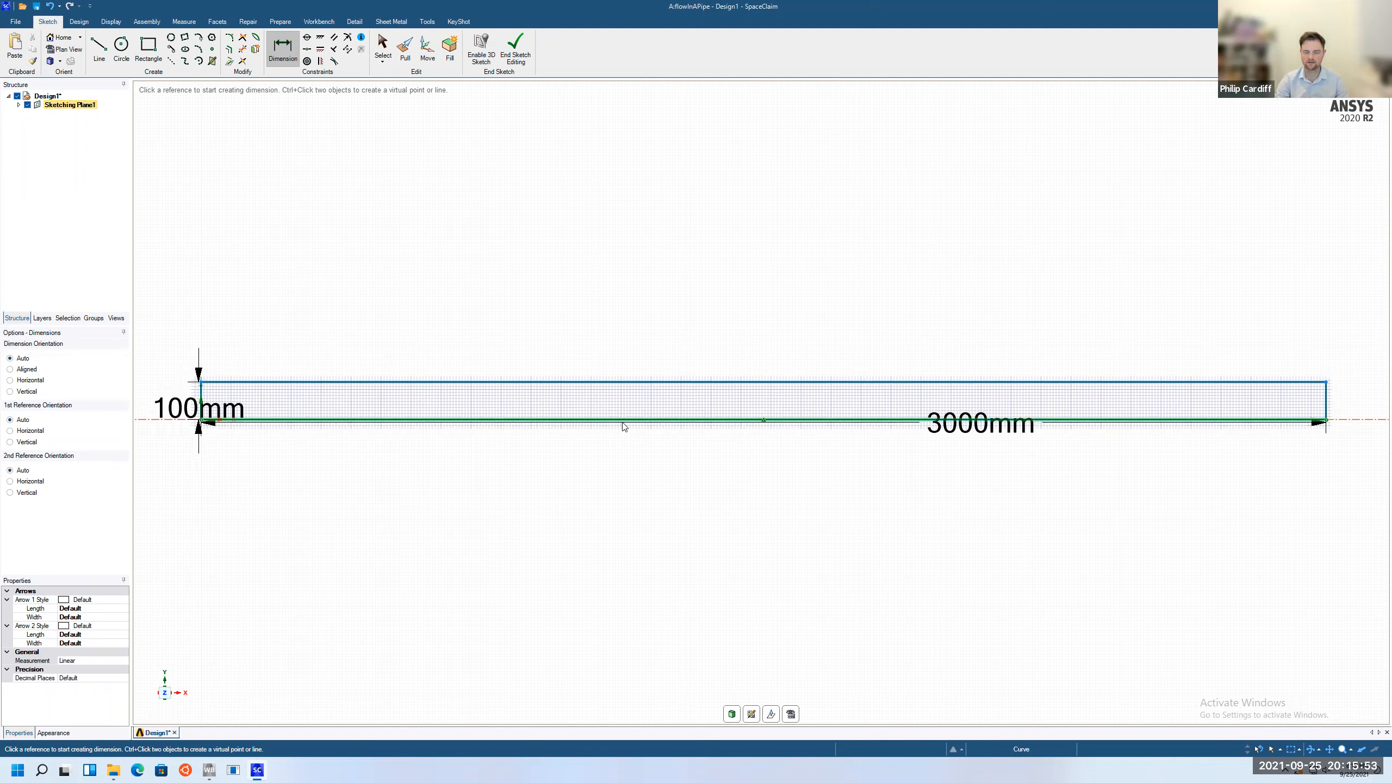
Select all four lines of Sketch1 and fill the closed rectangle to create a surface
{"action": "left_click", "coordinate": [18, 105]}
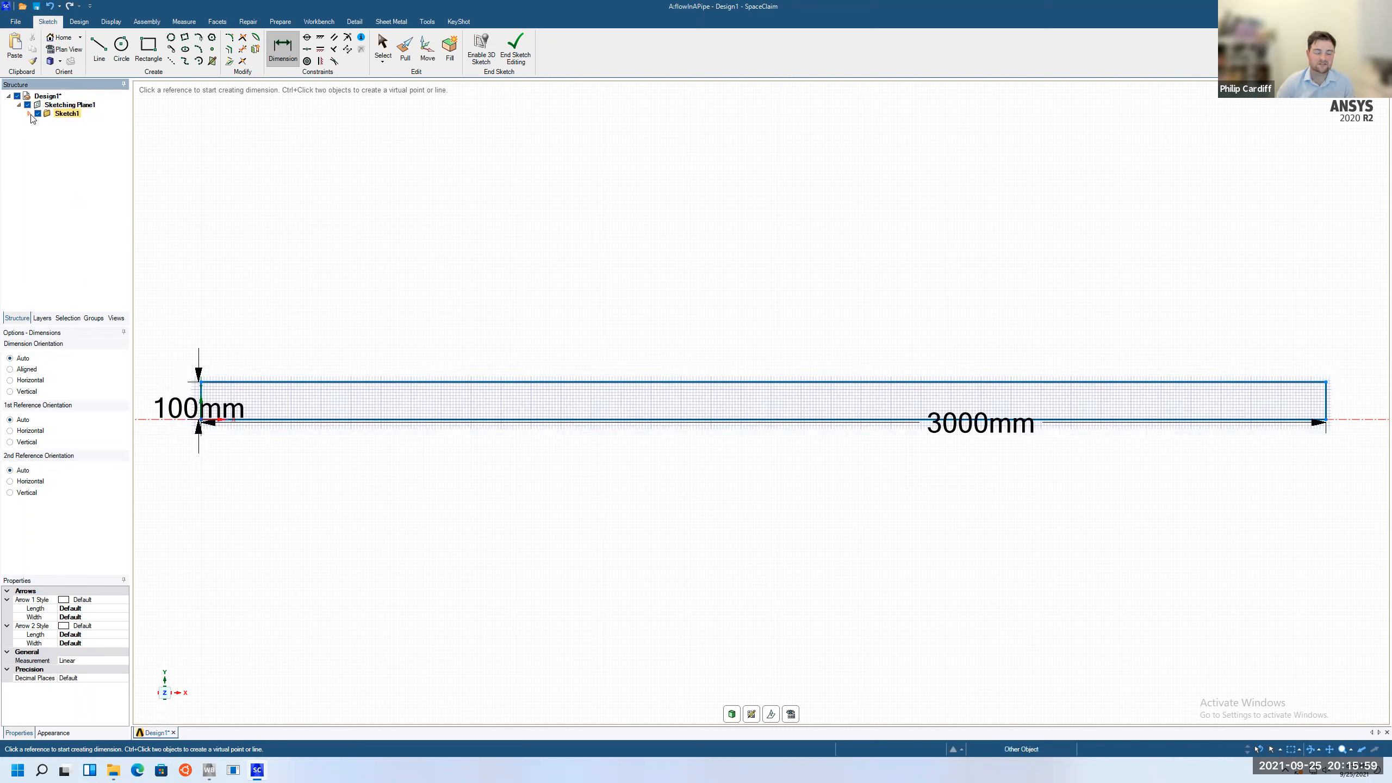
{"action": "left_click", "coordinate": [29, 113]}
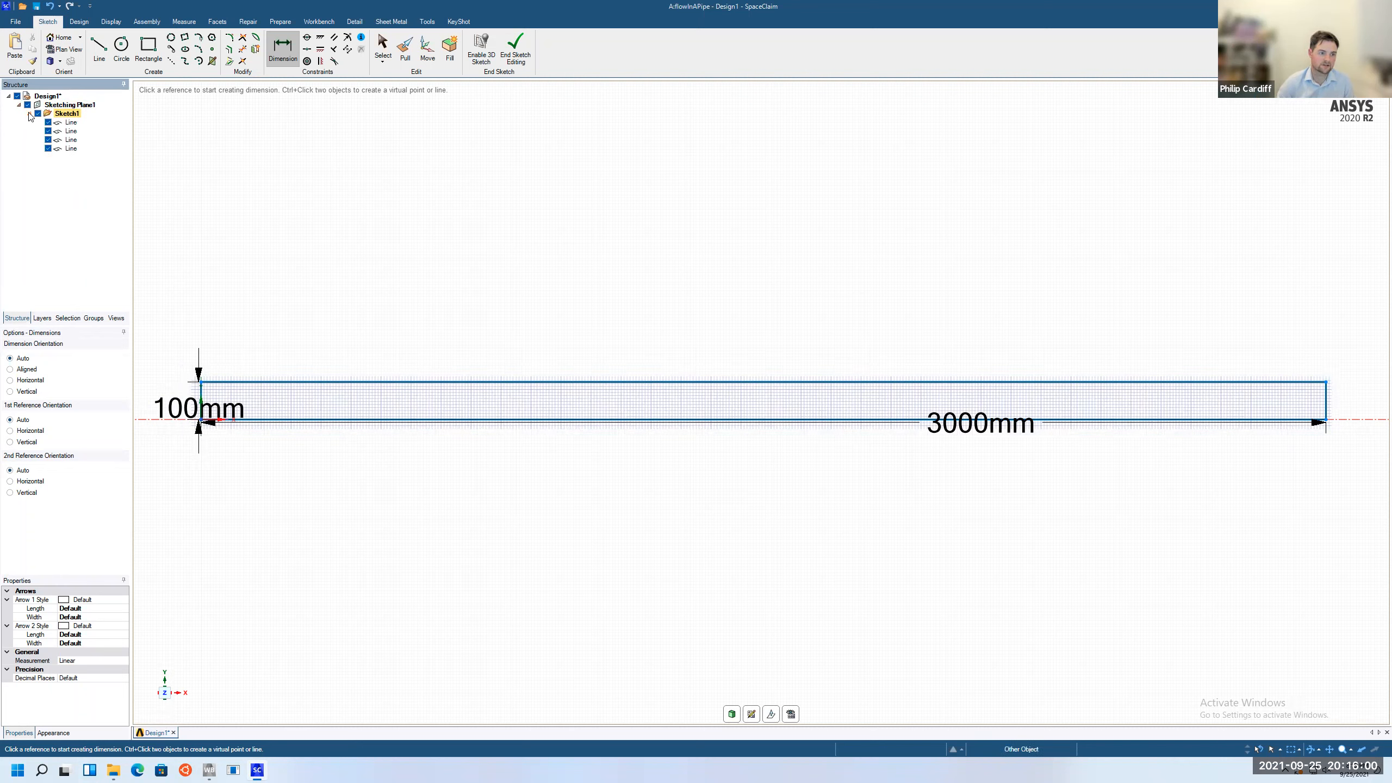
{"action": "left_click", "coordinate": [71, 131]}
{"action": "left_click", "coordinate": [72, 148]}
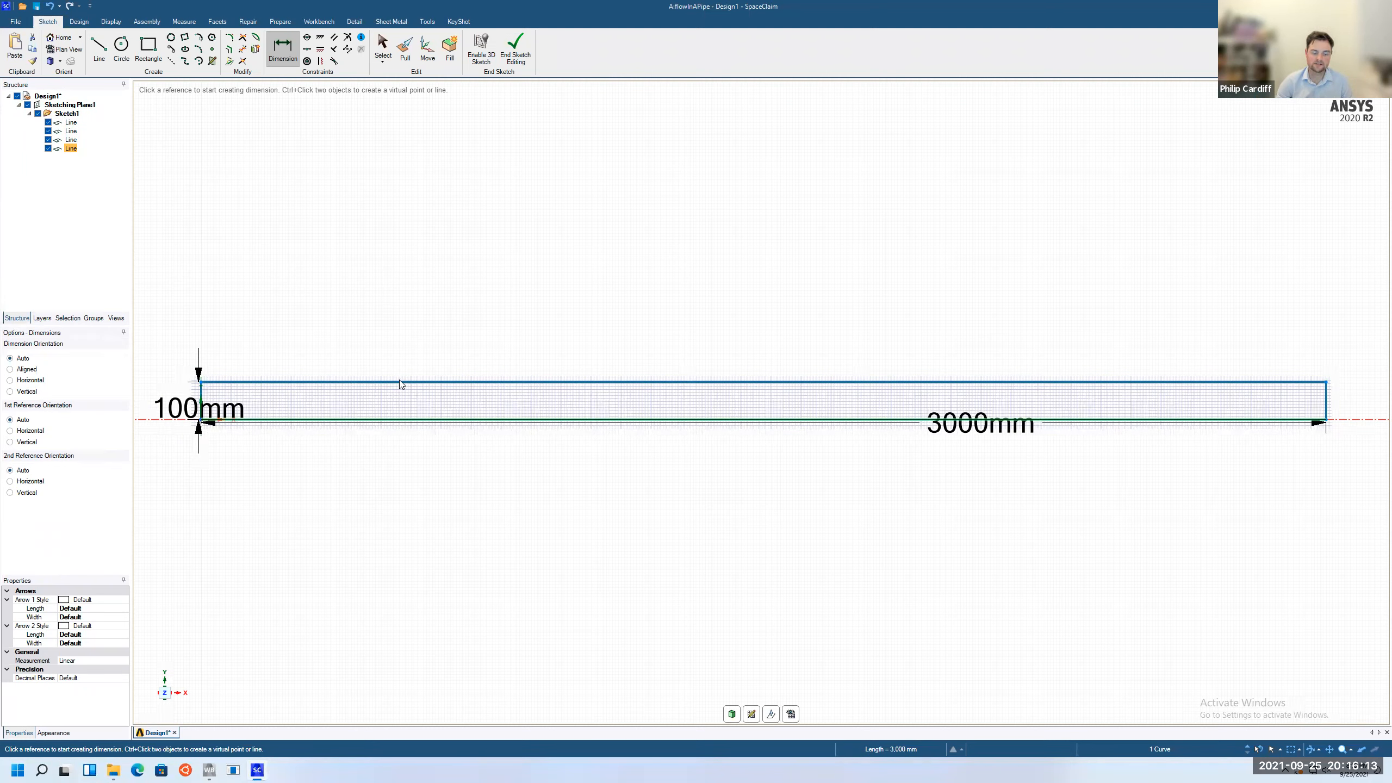
{"action": "left_click", "coordinate": [75, 129]}
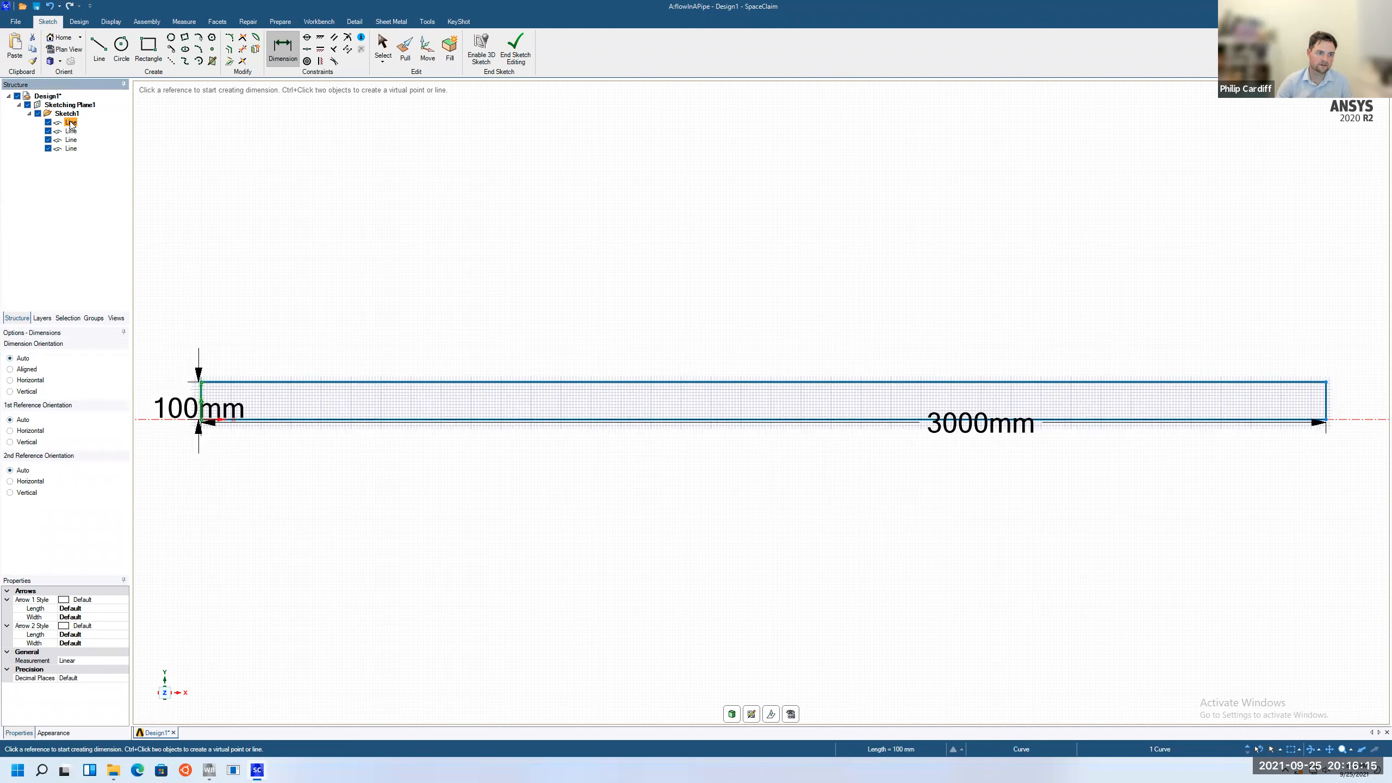
{"action": "left_click", "coordinate": [72, 149], "text": "shift"}
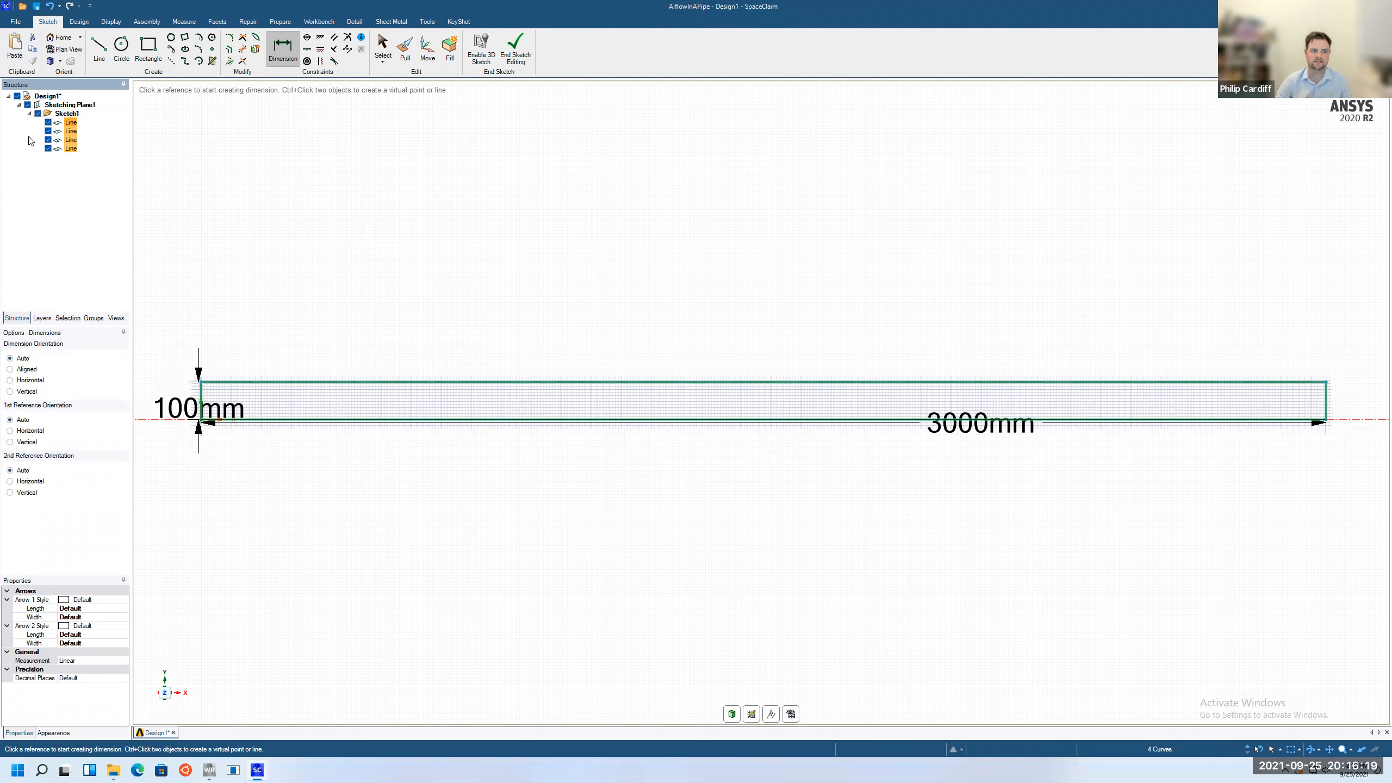
{"action": "left_click", "coordinate": [449, 51]}
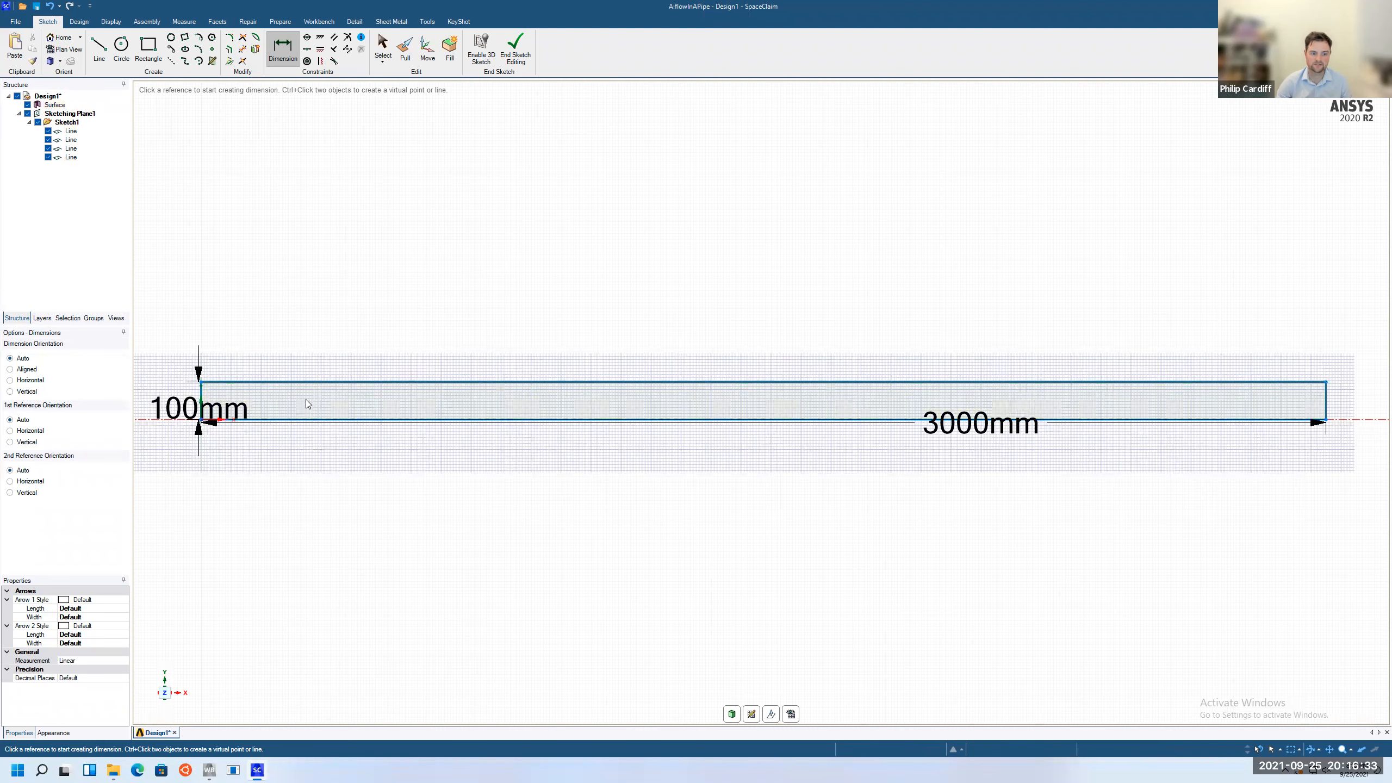
{"action": "left_click", "coordinate": [62, 192]}
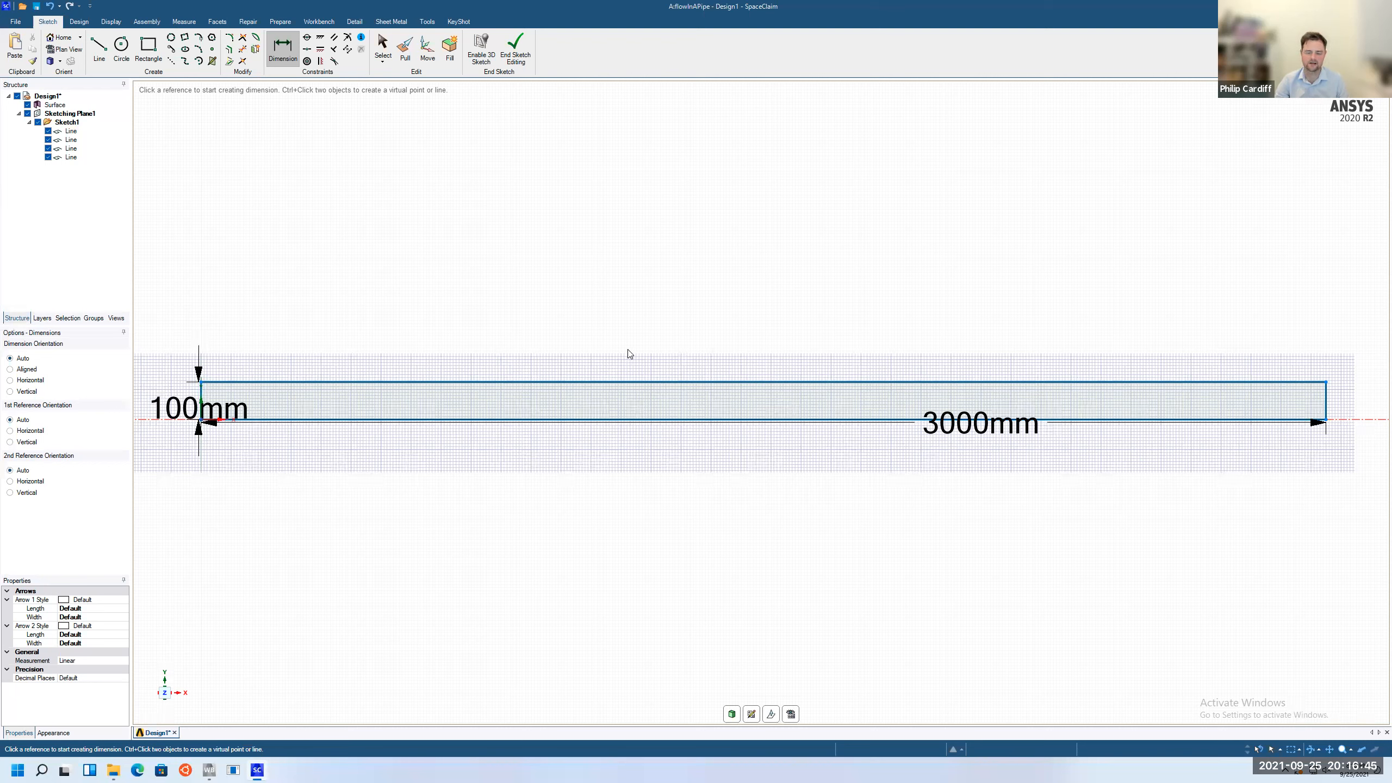
{"action": "left_click", "coordinate": [94, 318]}
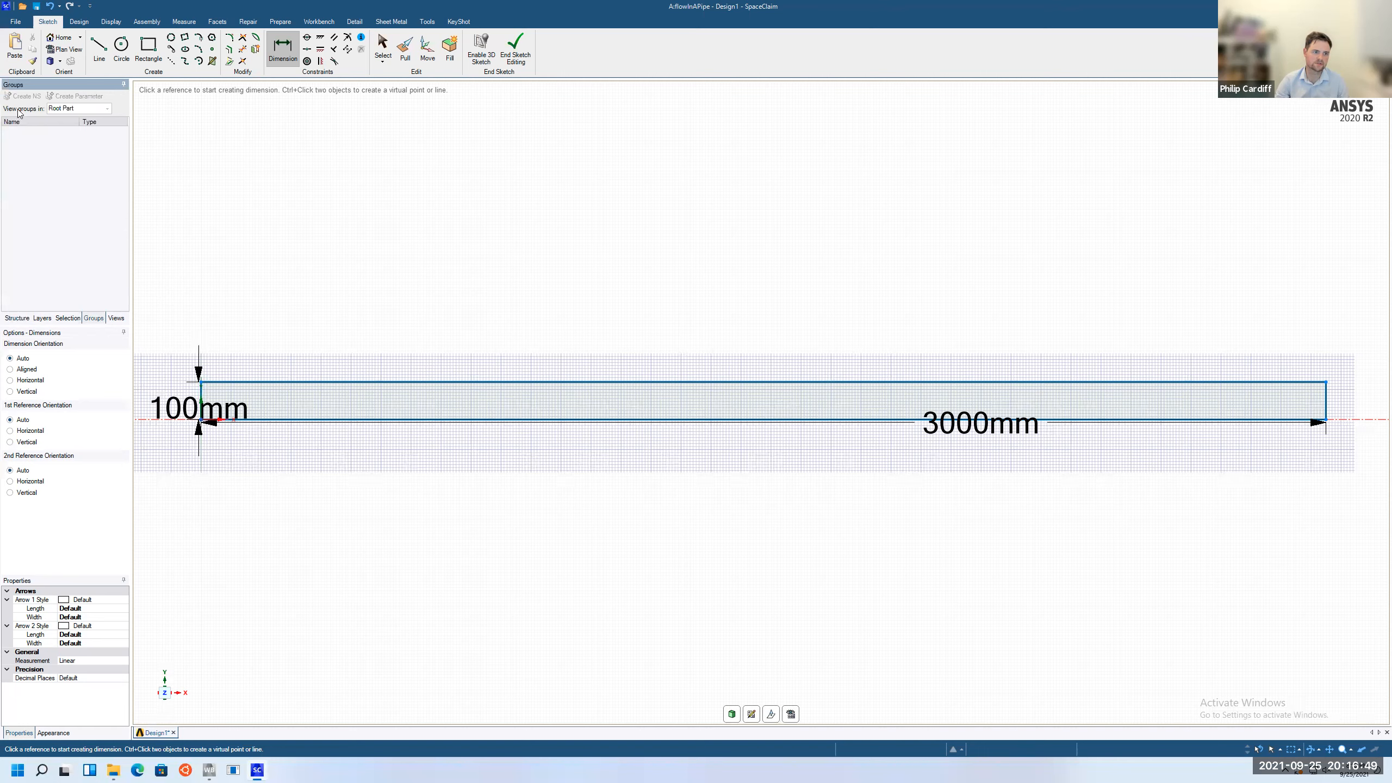
{"action": "left_click", "coordinate": [202, 395]}
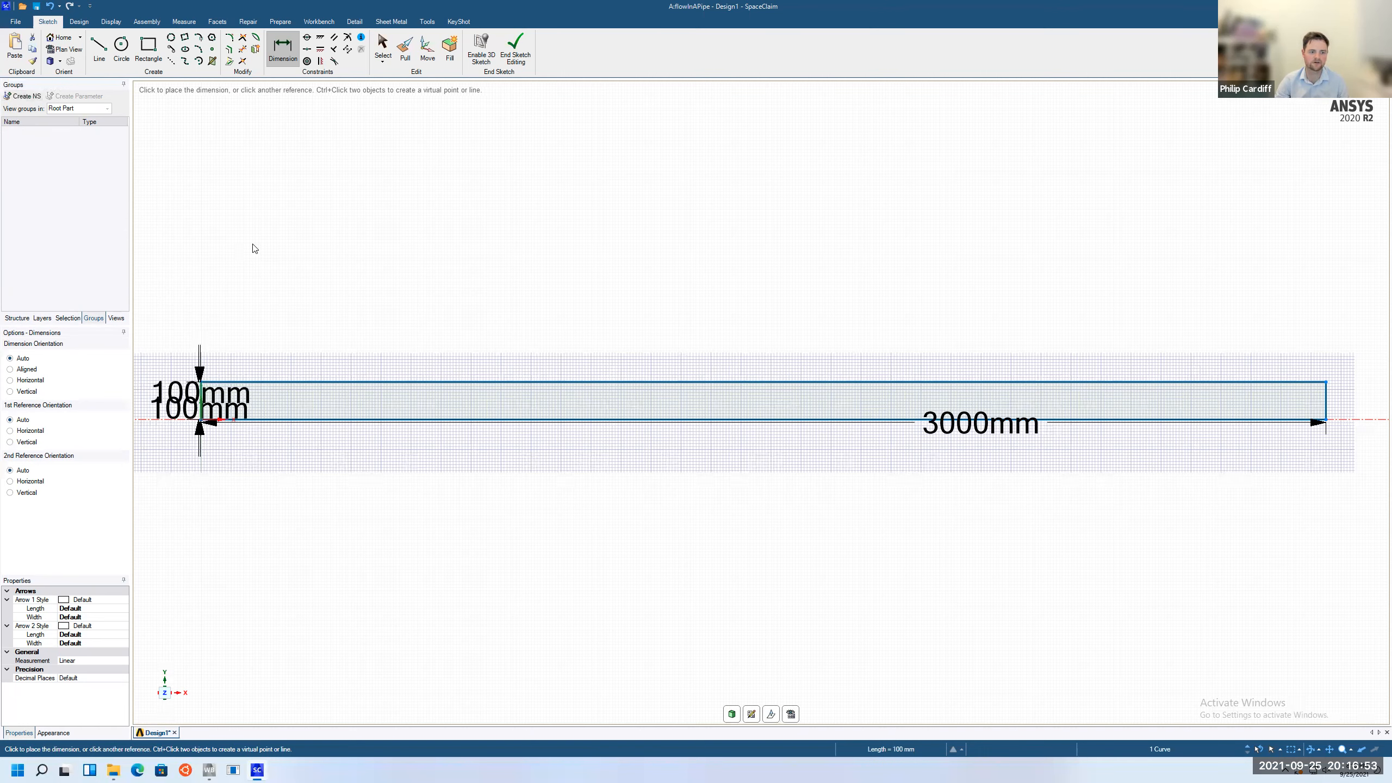
{"action": "left_click", "coordinate": [255, 248]}
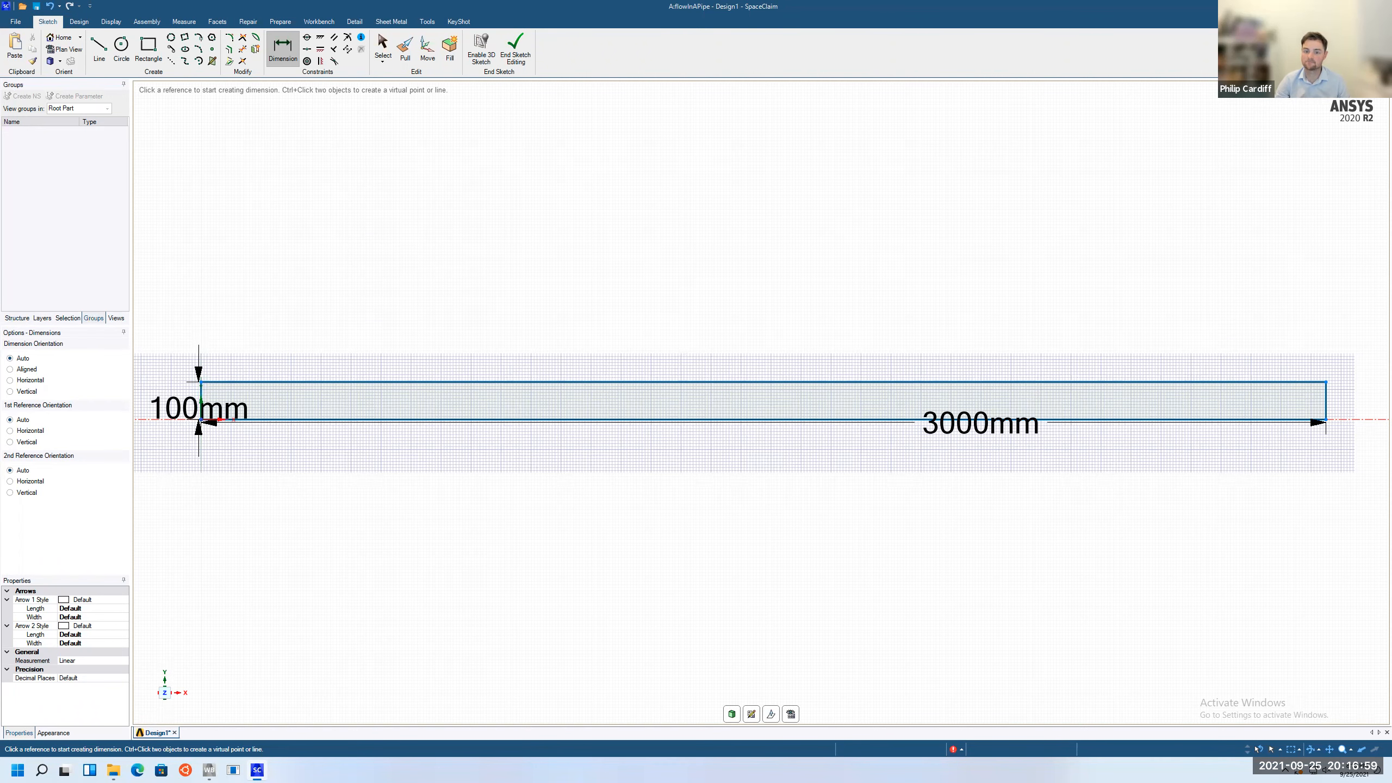
Save the pipe geometry and close SpaceClaim to return to the Workbench project schematic
{"action": "key", "text": "ctrl+s"}
{"action": "key", "text": "alt+F4"}
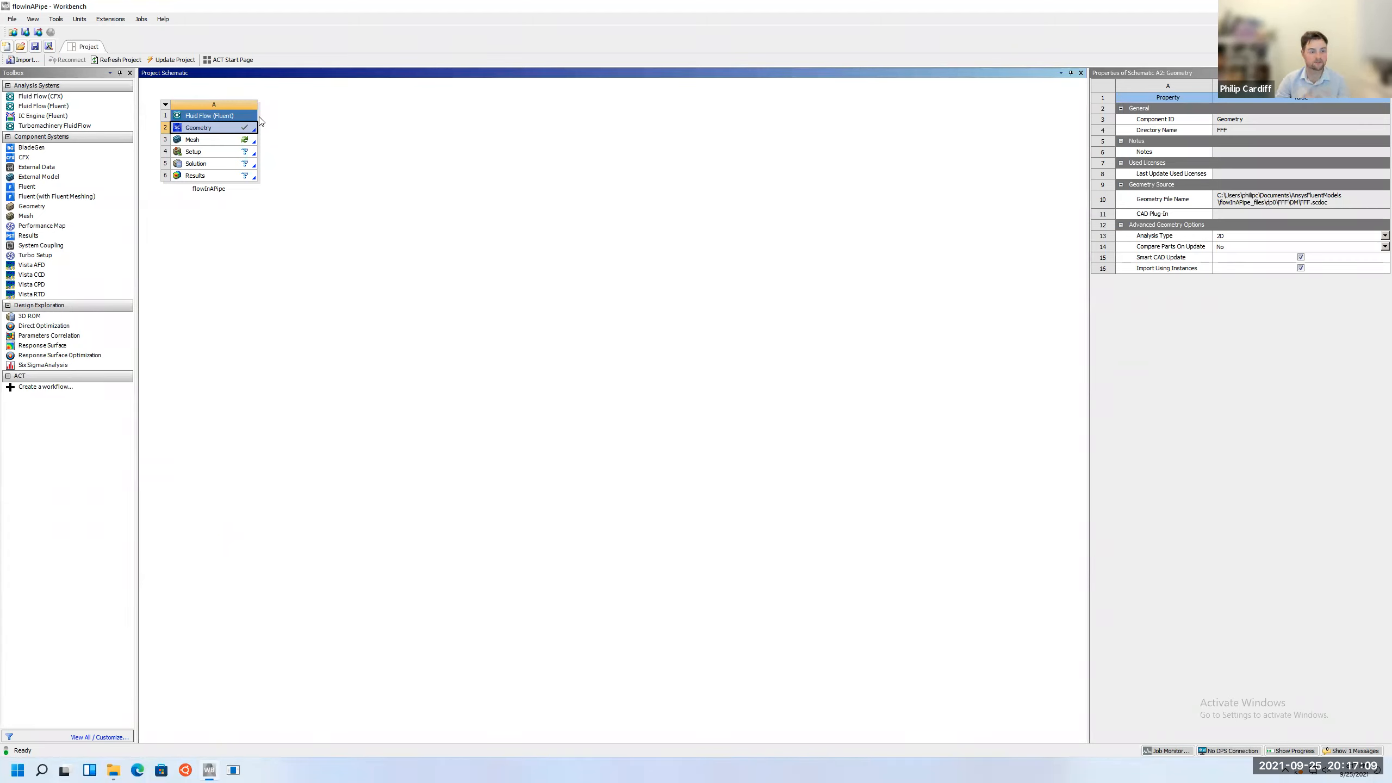
Open the Mesh component of the flowInAPipe system in the Meshing application
{"action": "left_click", "coordinate": [226, 152]}
{"action": "left_click", "coordinate": [211, 141]}
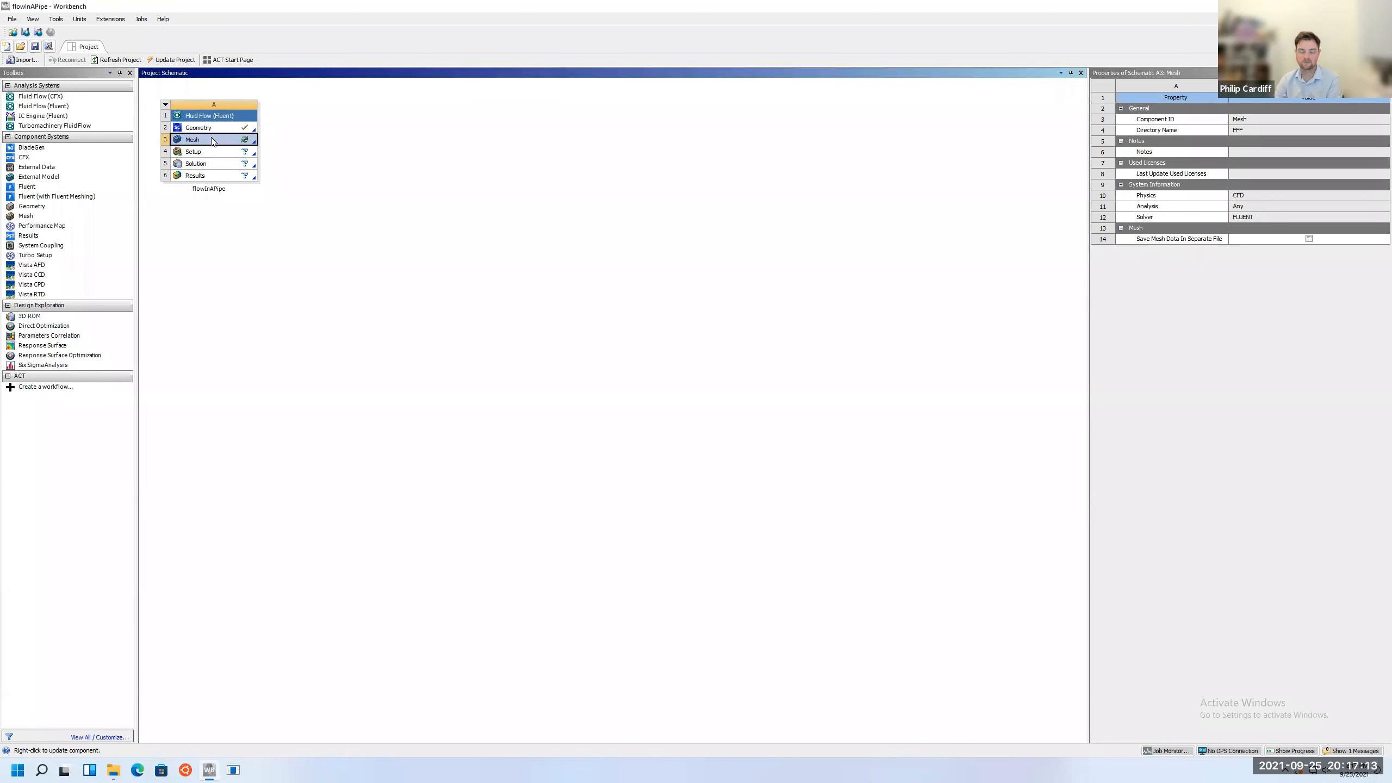
{"action": "double_click", "coordinate": [212, 140]}
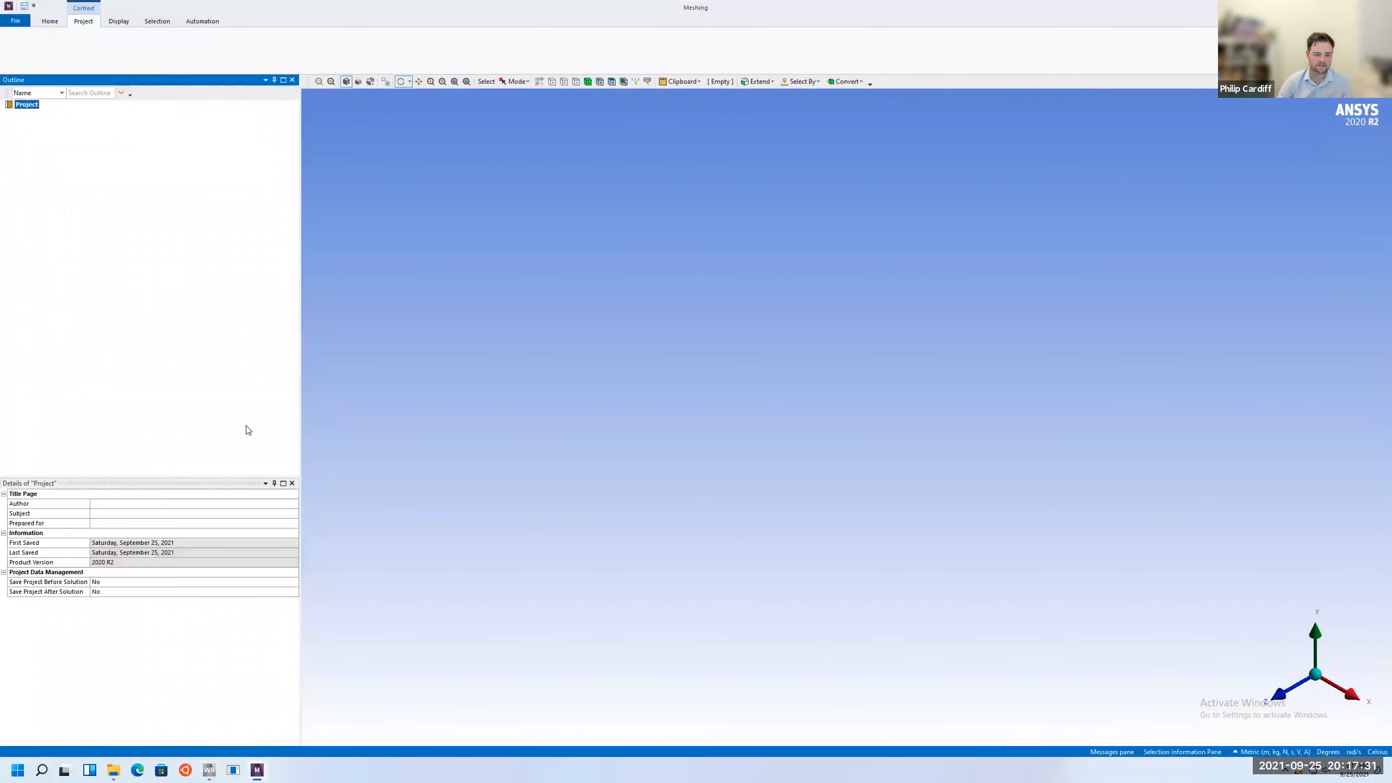
{"action": "left_click", "coordinate": [210, 772]}
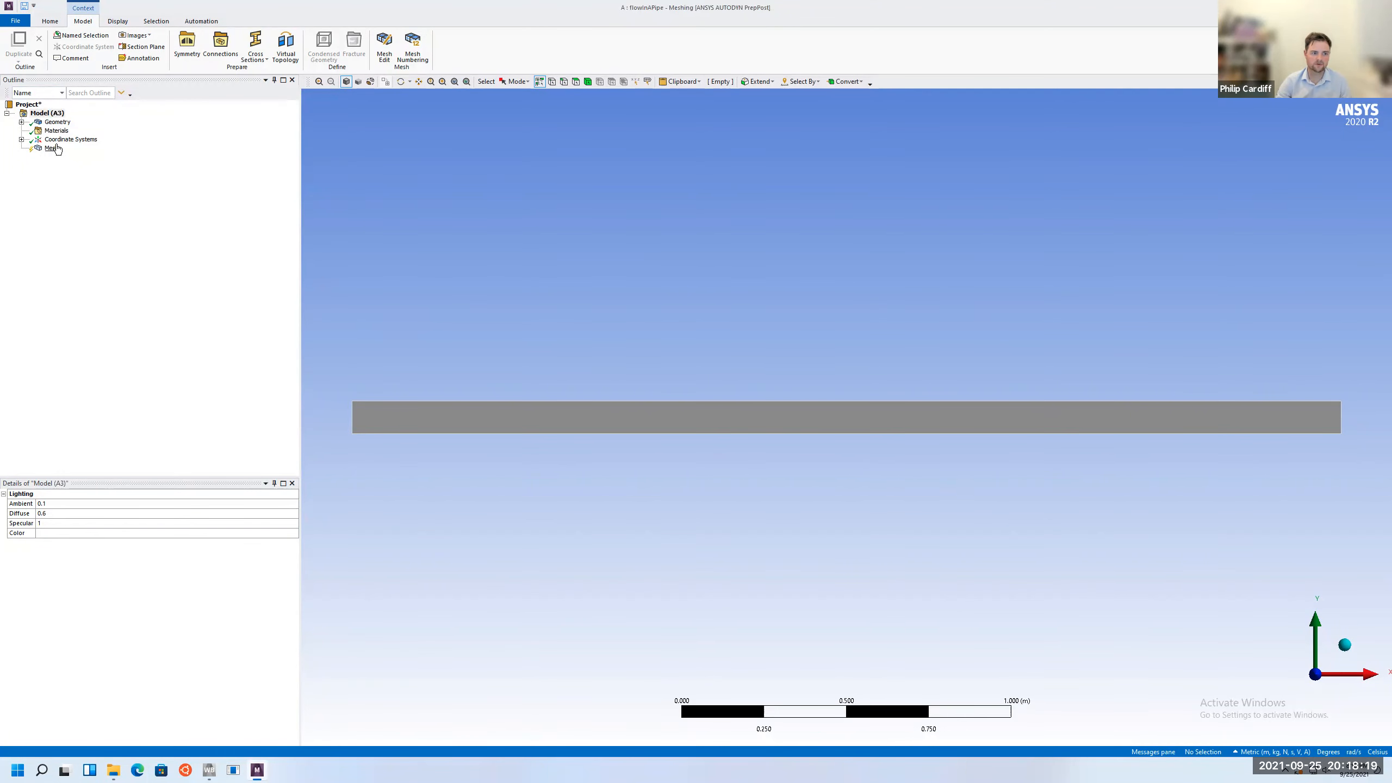
Set the element size in the Mesh defaults to 0.02 m
{"action": "left_click", "coordinate": [53, 148]}
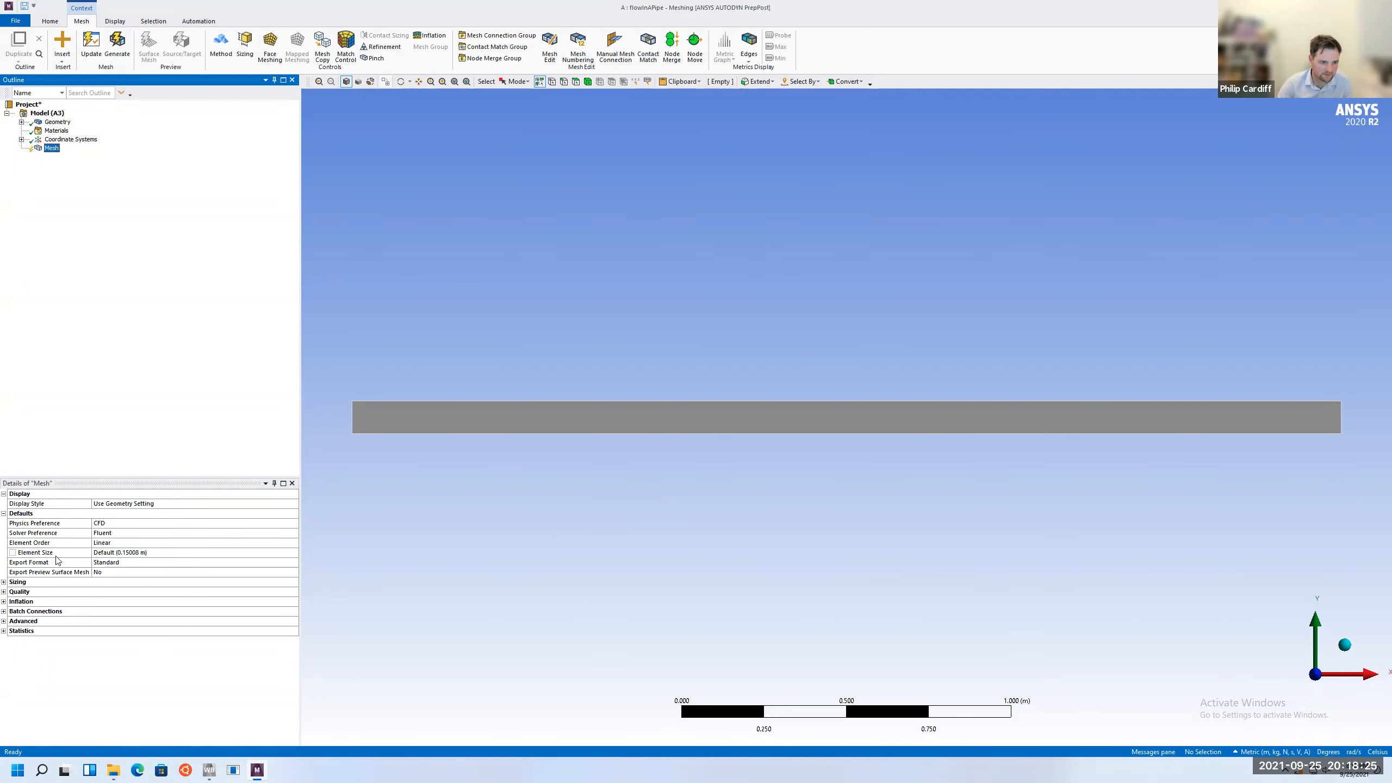
{"action": "left_click", "coordinate": [118, 551]}
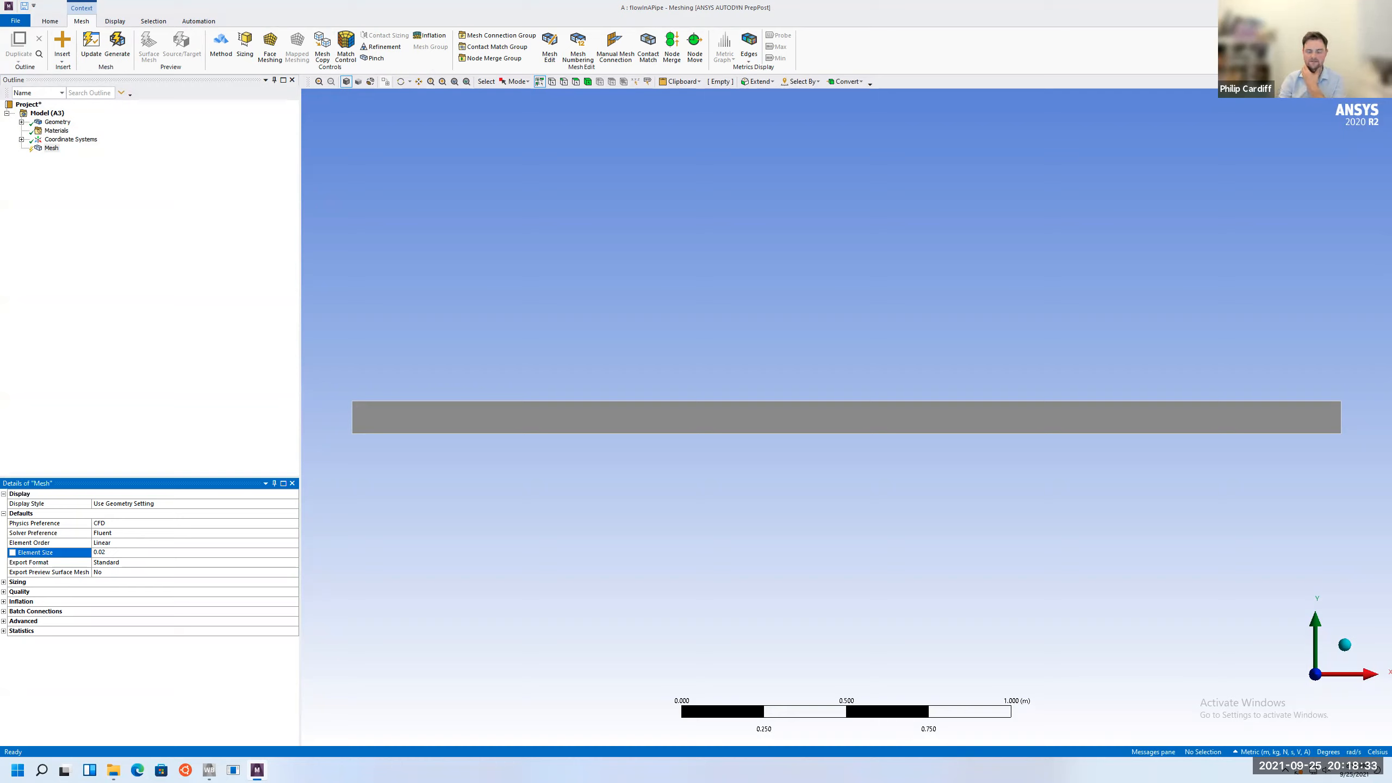
{"action": "key", "text": "Return"}
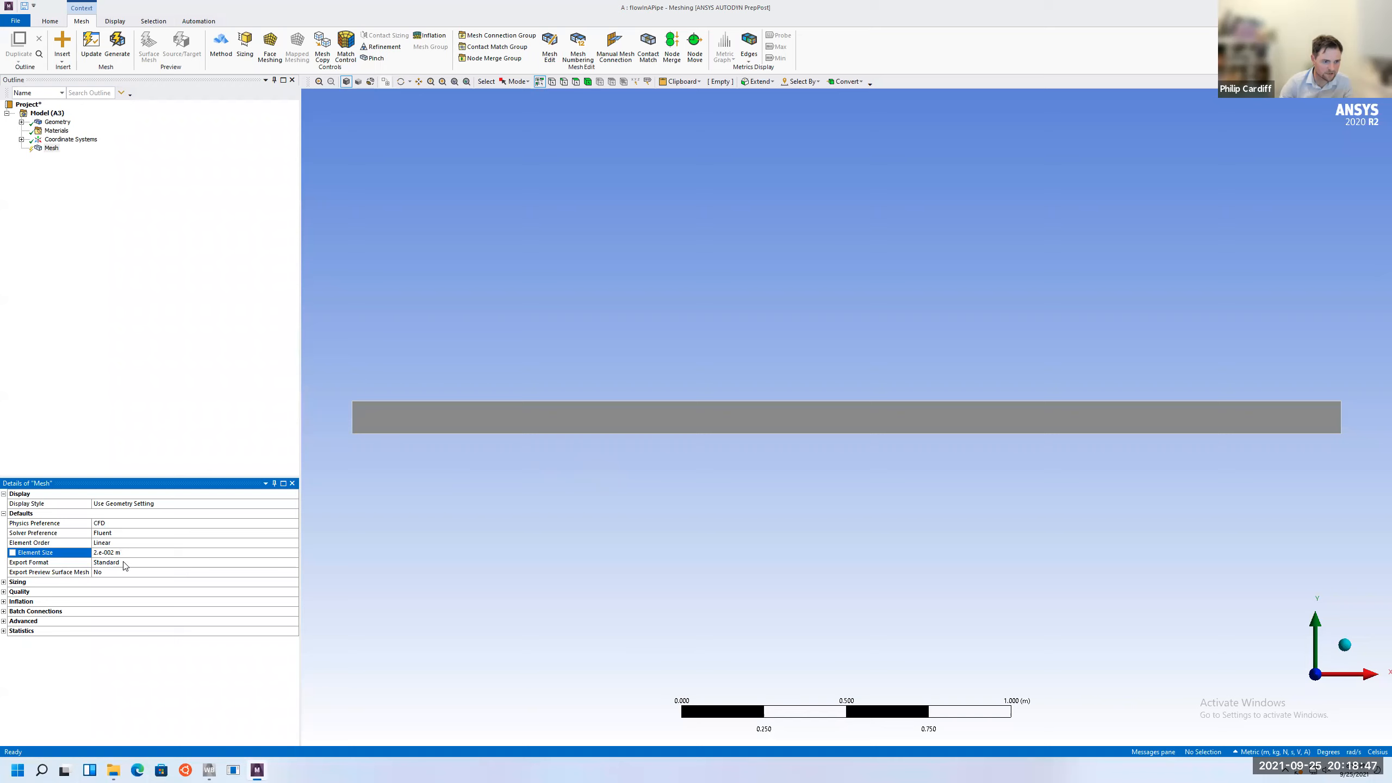
Check the mesh export format options, keep Standard, and generate the mesh on the pipe surface
{"action": "left_click", "coordinate": [123, 563]}
{"action": "left_click", "coordinate": [295, 563]}
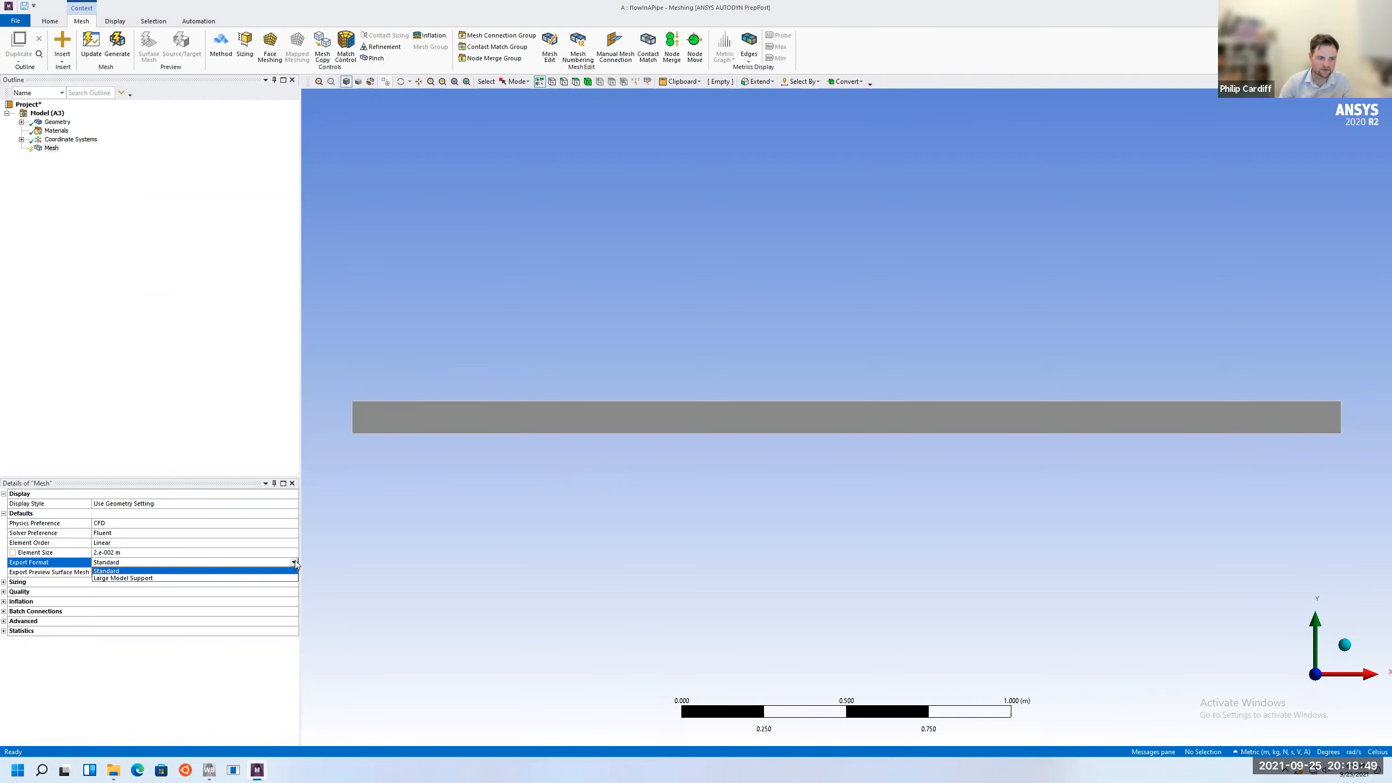
{"action": "left_click", "coordinate": [181, 286]}
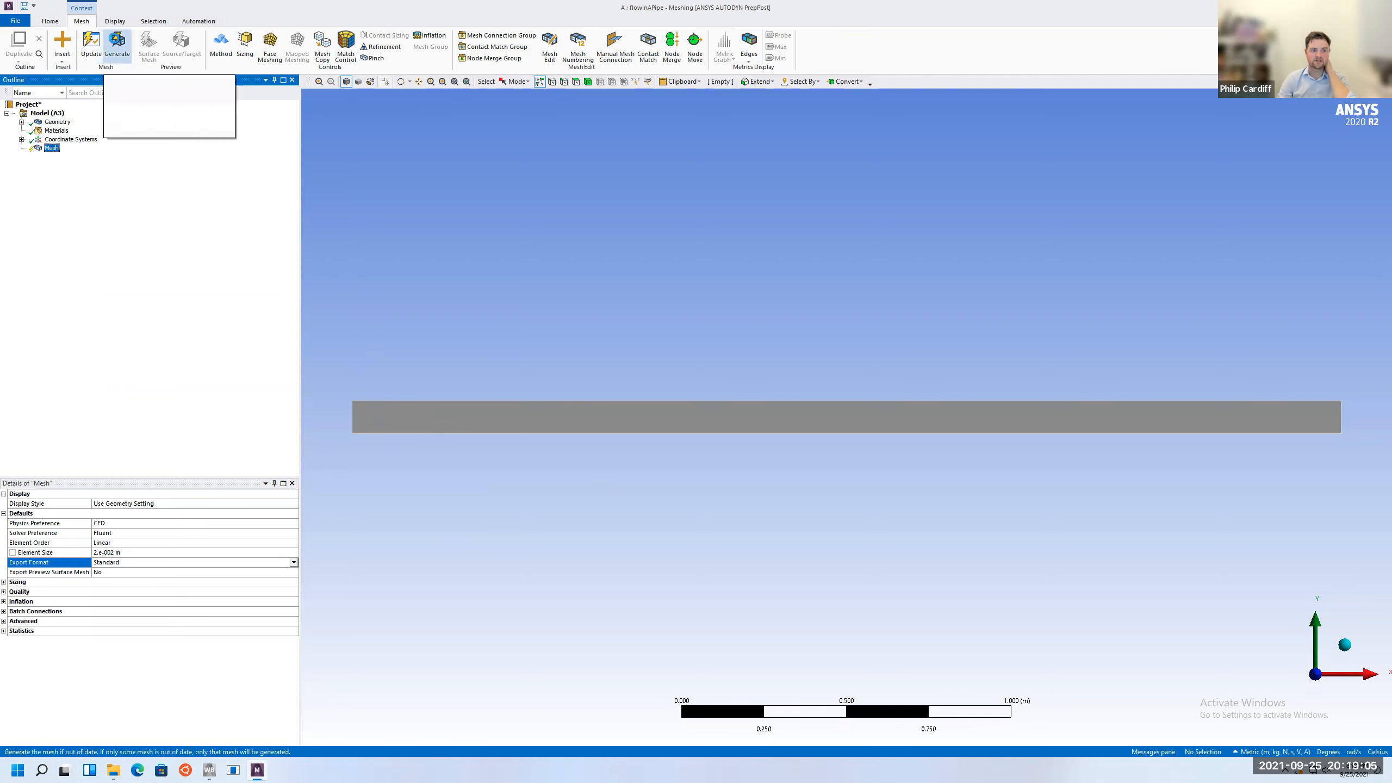
{"action": "left_click", "coordinate": [116, 43]}
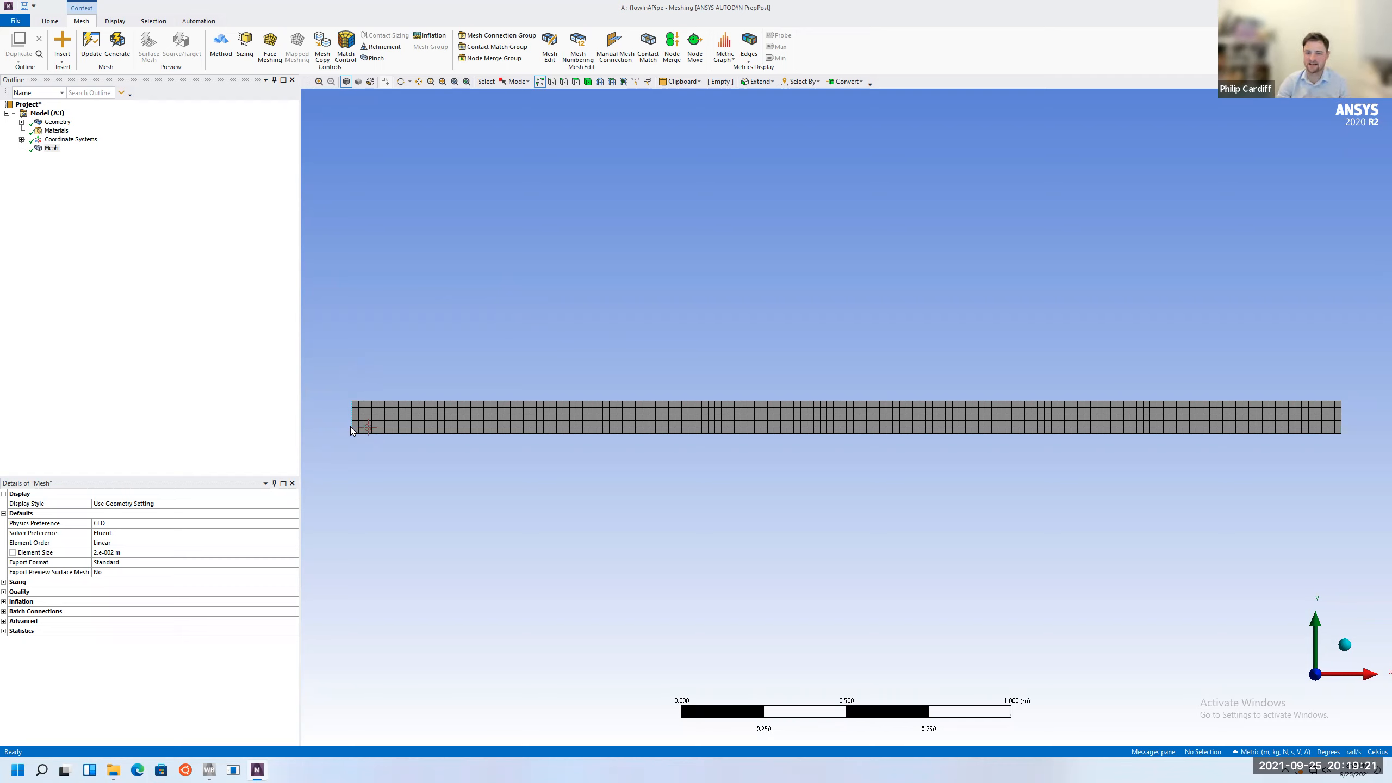
Create a named selection called inlet from the pipe's left vertical edge and expand Named Selections in the model tree
{"action": "left_click", "coordinate": [352, 409]}
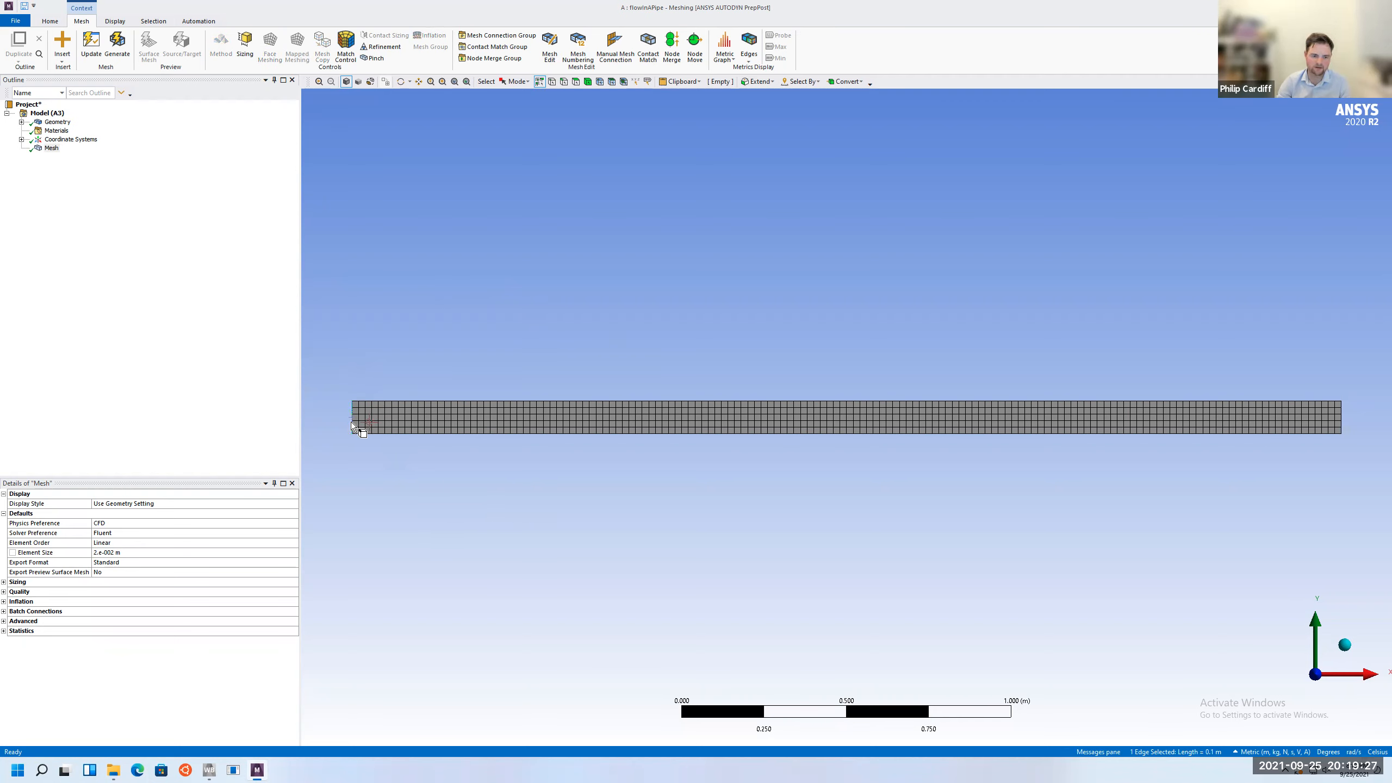
{"action": "right_click", "coordinate": [352, 424]}
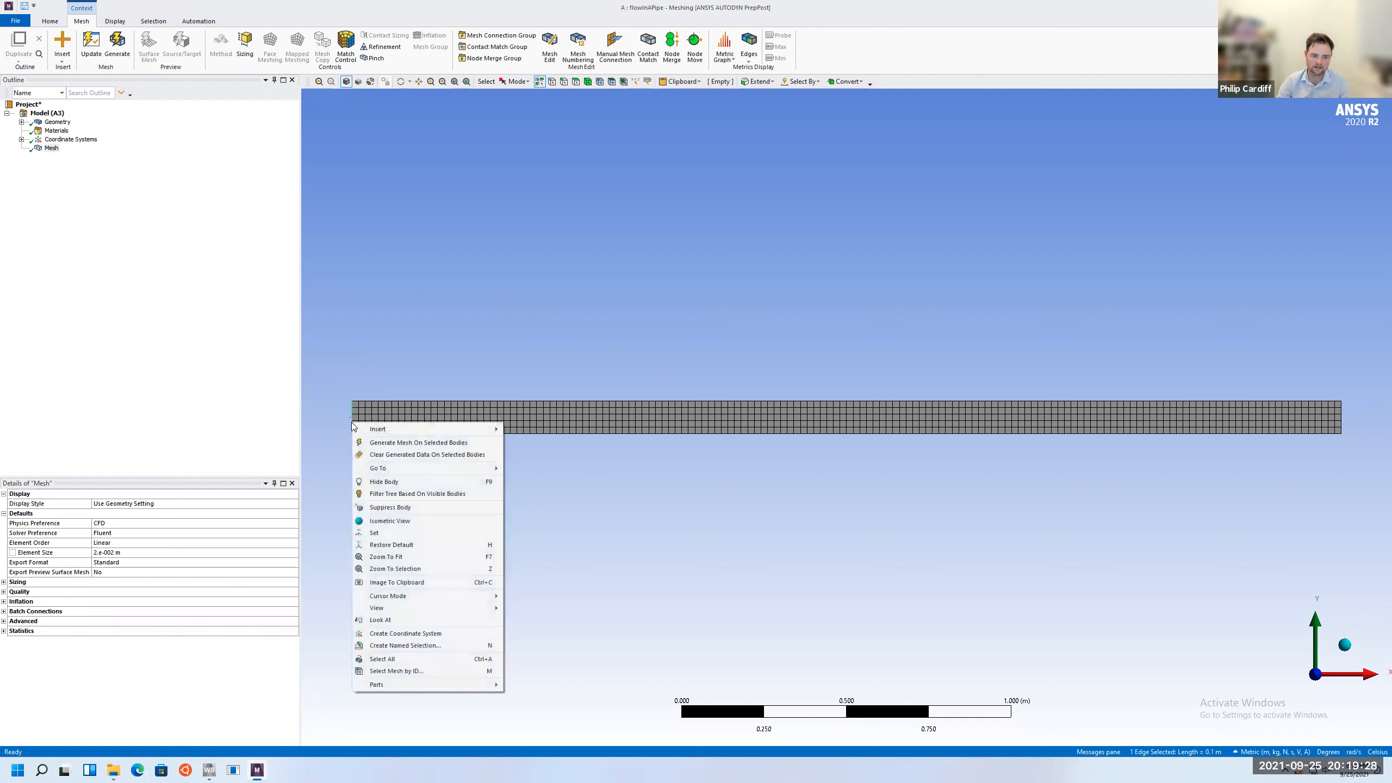
{"action": "left_click", "coordinate": [381, 646]}
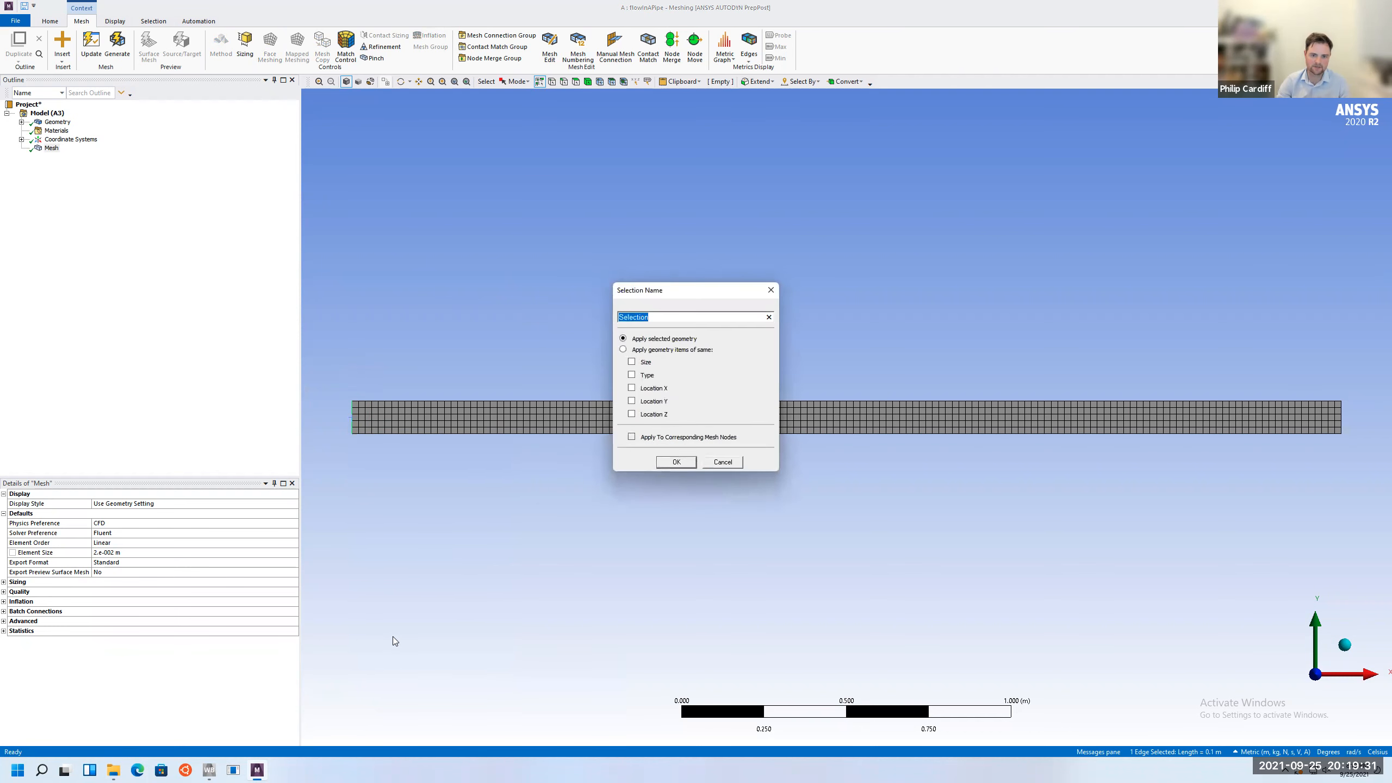
{"action": "type", "text": "inlet"}
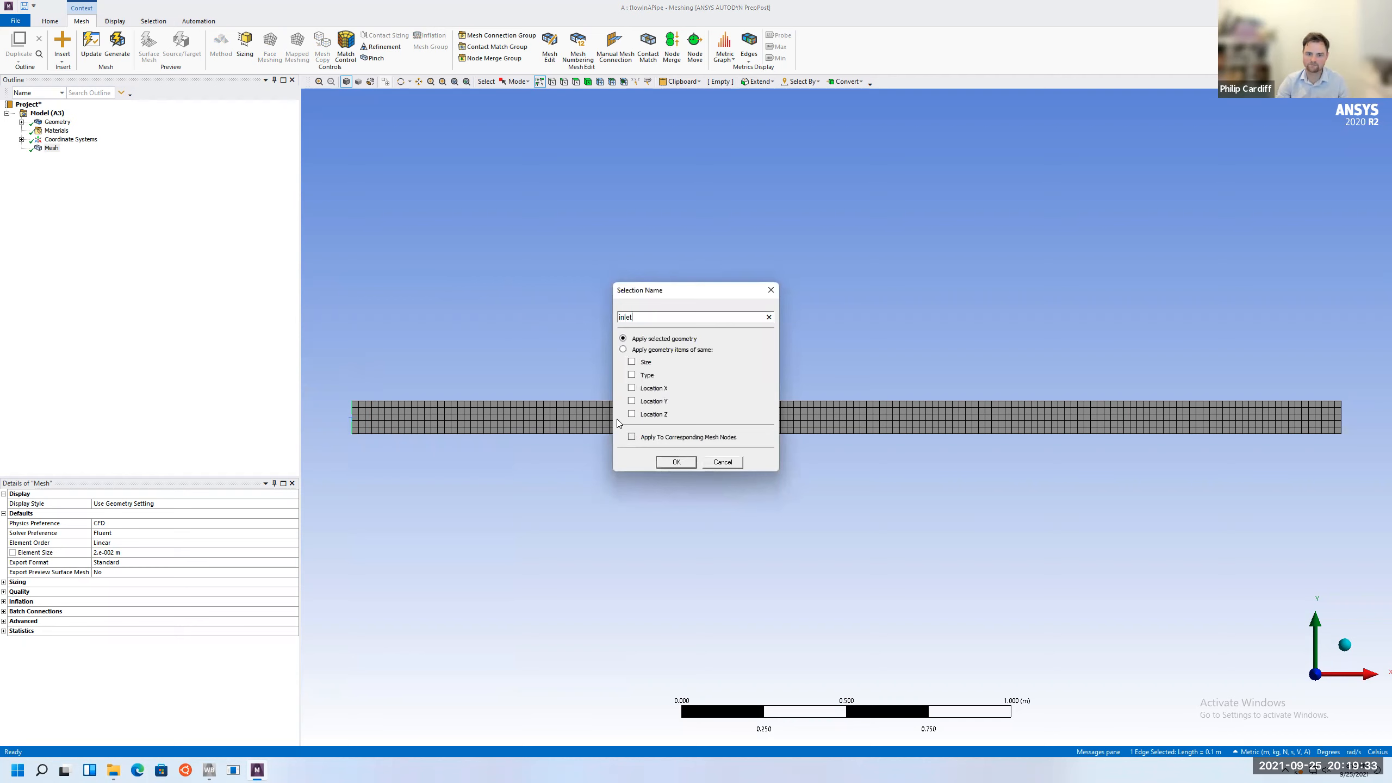
{"action": "left_click", "coordinate": [679, 463]}
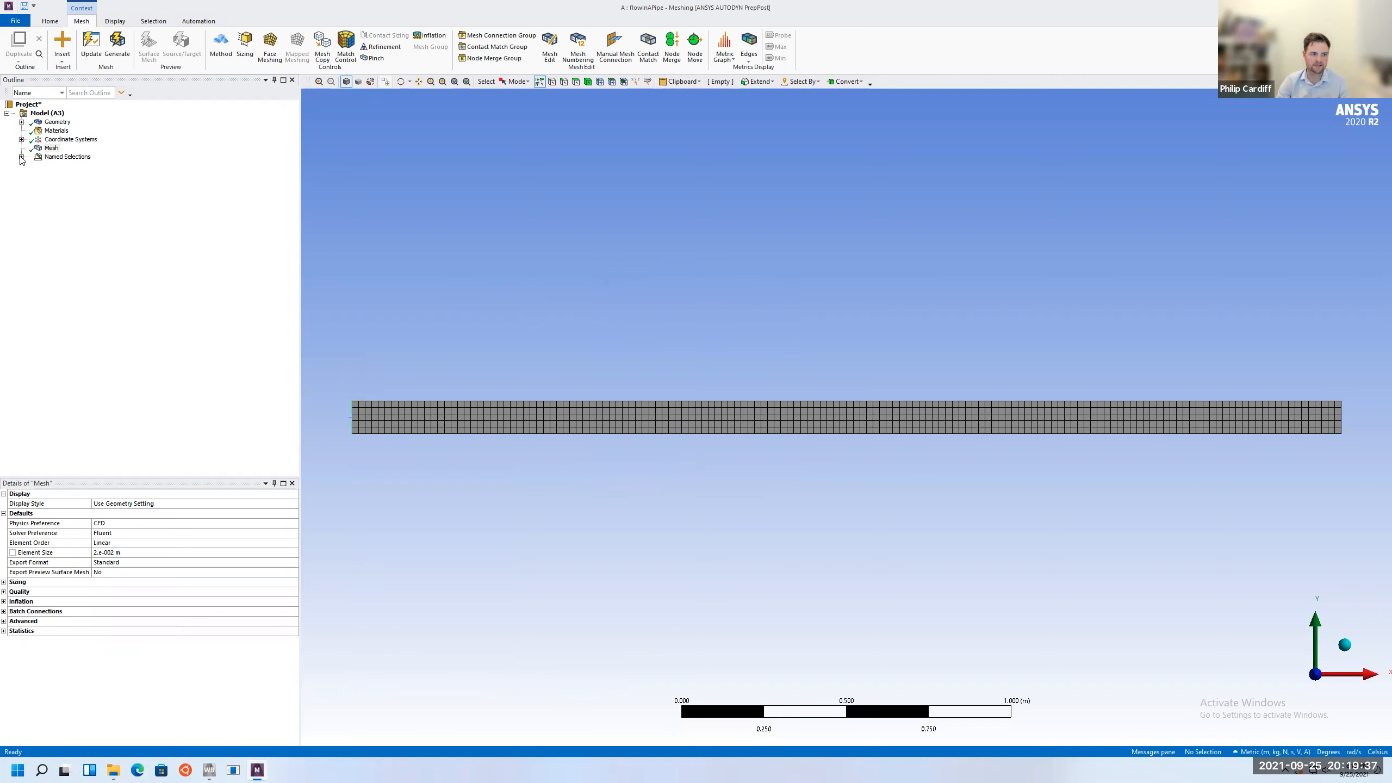
{"action": "left_click", "coordinate": [21, 157]}
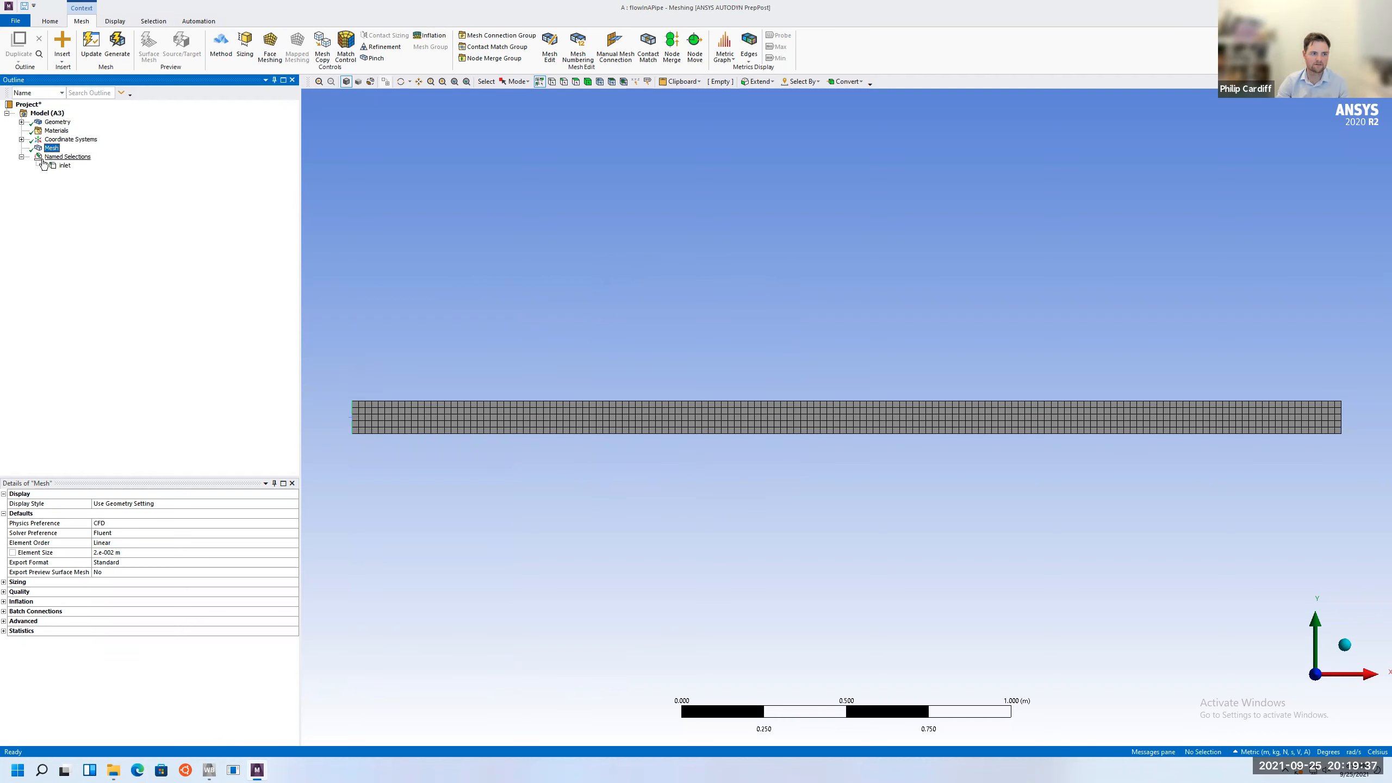
Create a named selection called outlet from the pipe's right vertical edge
{"action": "left_click", "coordinate": [1340, 418]}
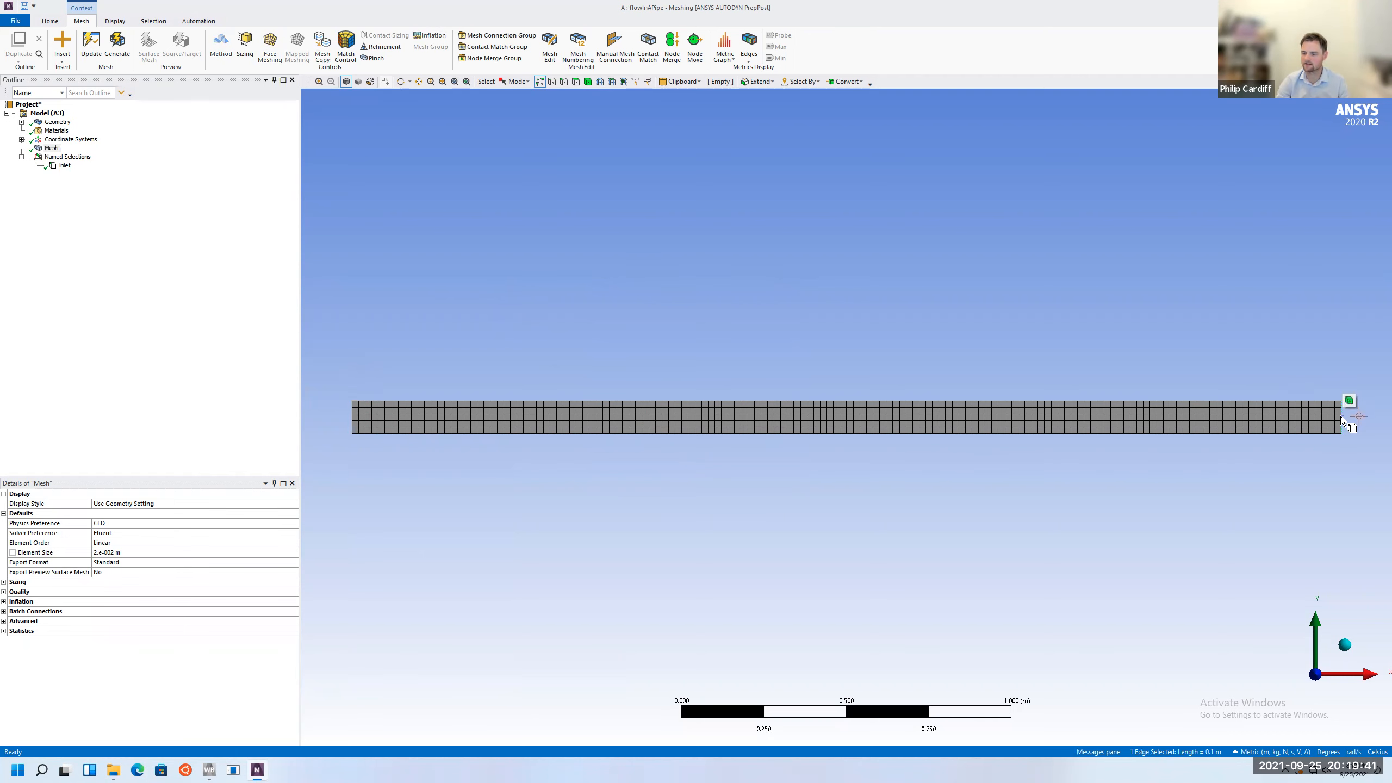
{"action": "right_click", "coordinate": [1340, 419]}
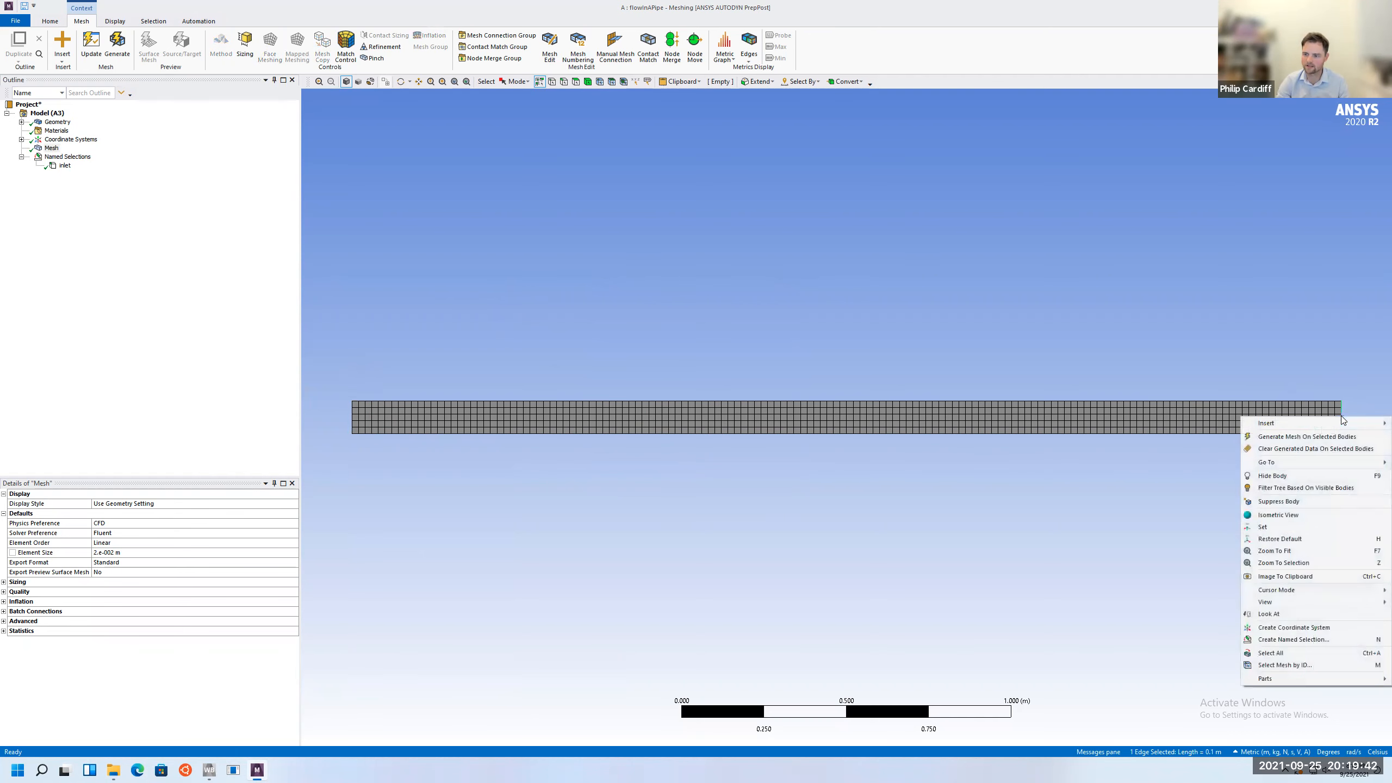
{"action": "left_click", "coordinate": [1318, 639]}
{"action": "type", "text": "outlet"}
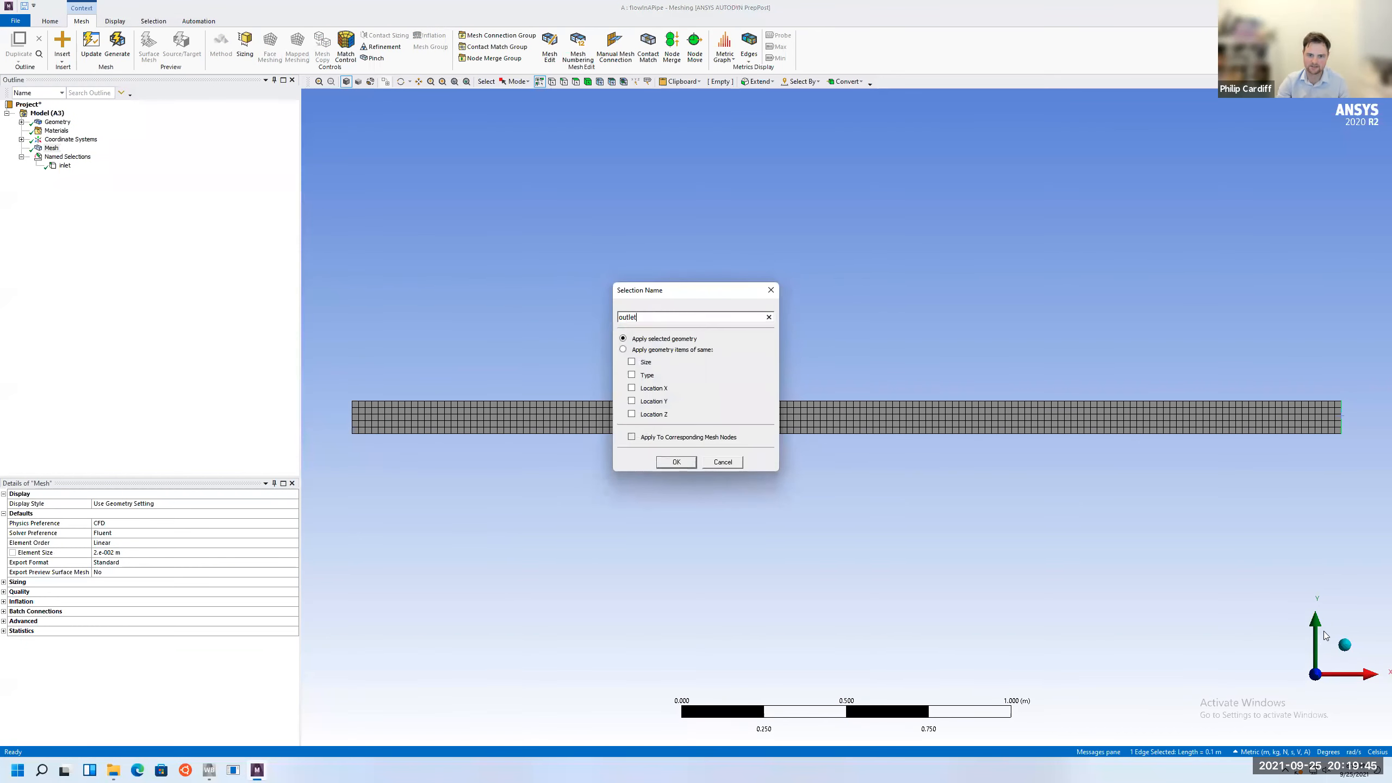
{"action": "left_click", "coordinate": [676, 462]}
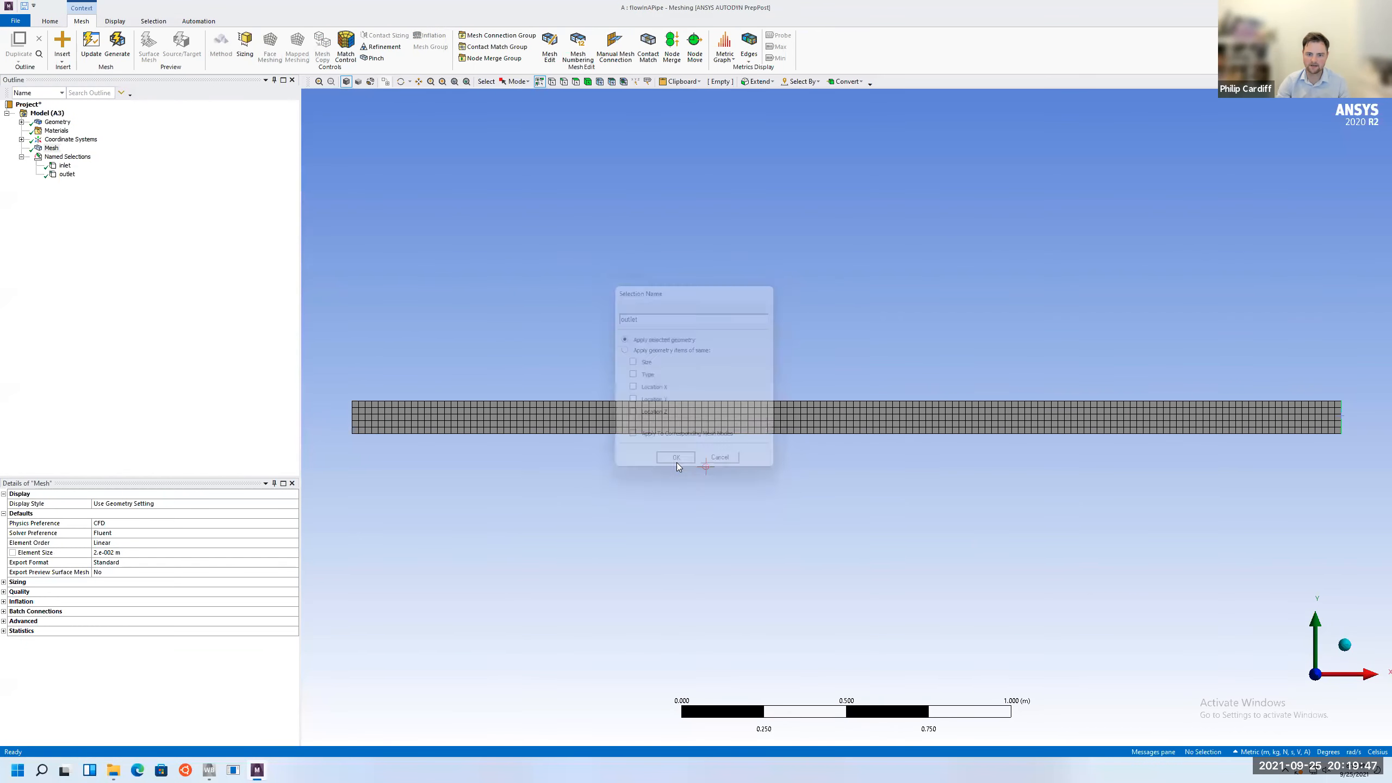
Create a named selection called wall from the pipe's long upper edge
{"action": "left_click", "coordinate": [664, 400]}
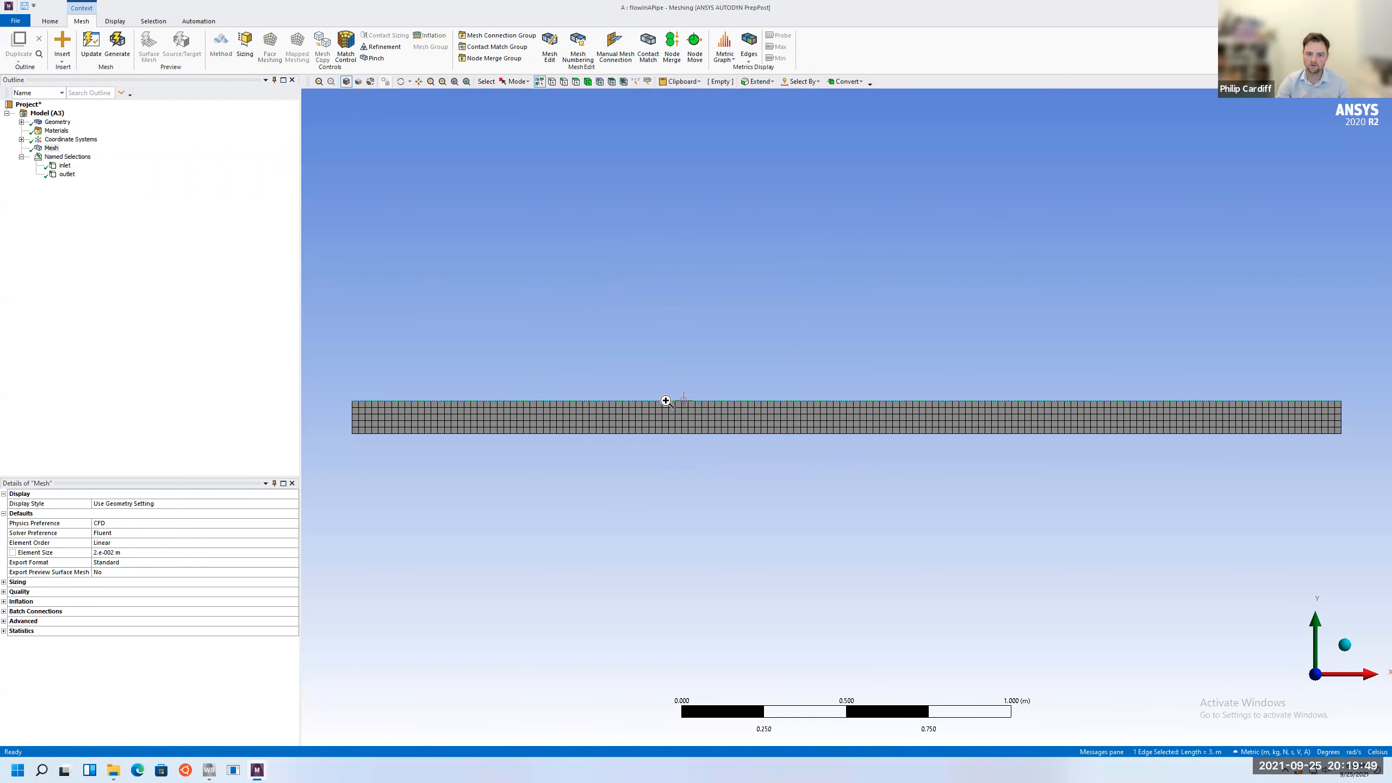
{"action": "right_click", "coordinate": [666, 401]}
{"action": "left_click", "coordinate": [717, 623]}
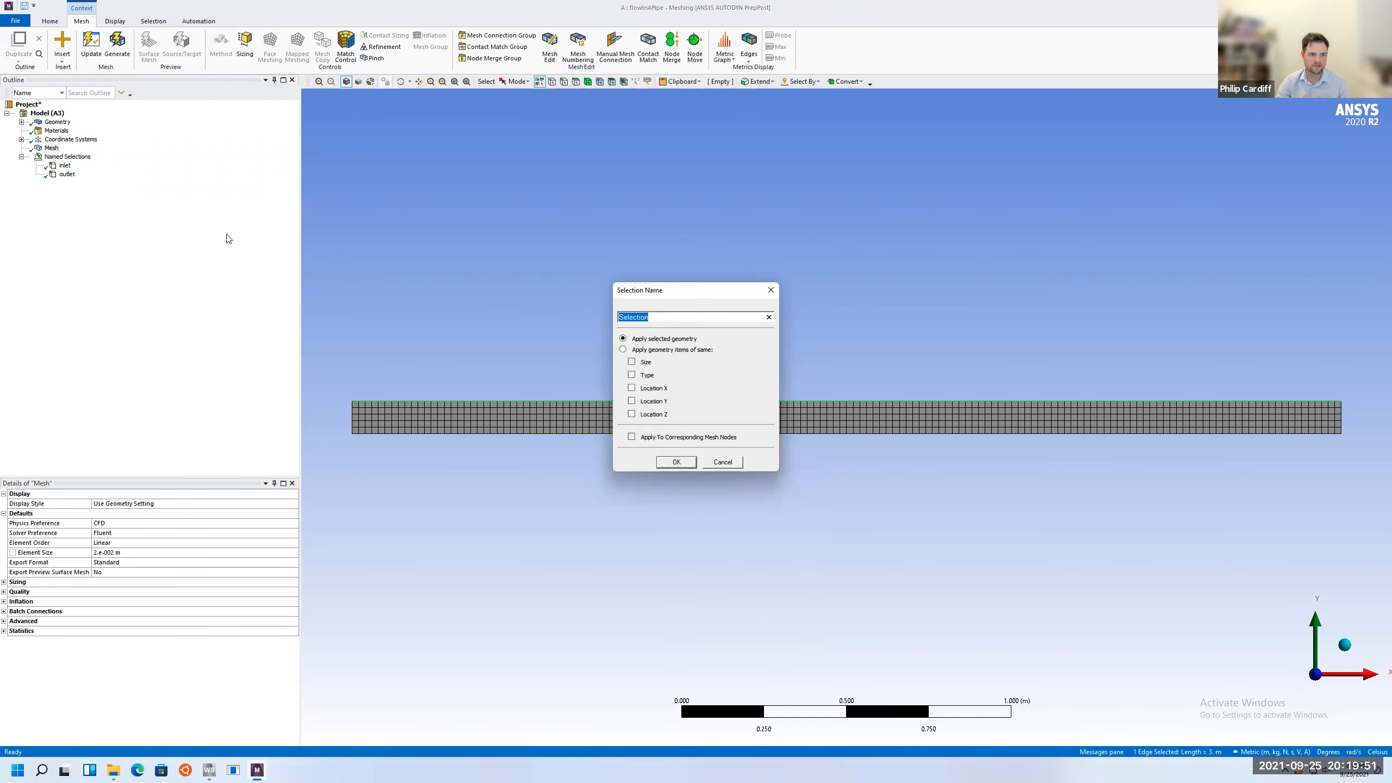
{"action": "type", "text": "wall"}
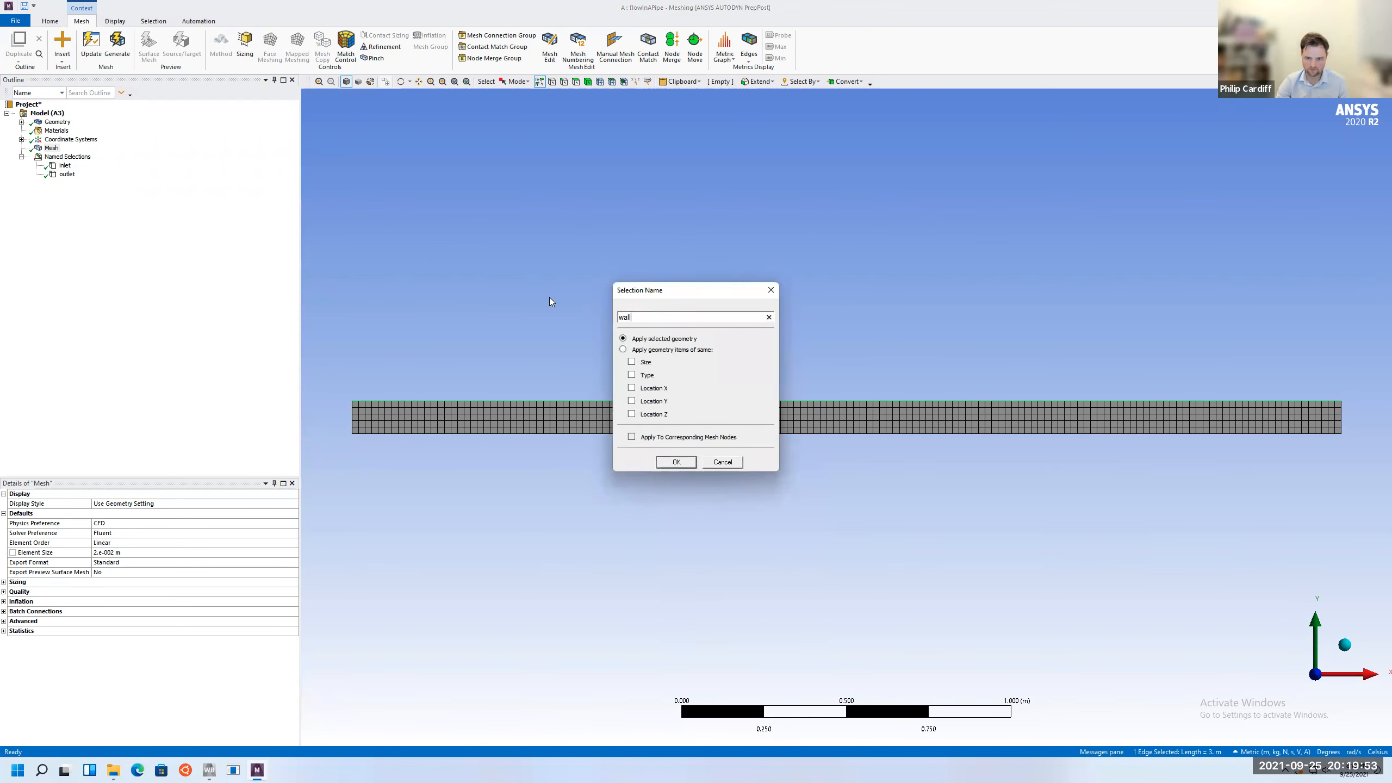
{"action": "left_click", "coordinate": [677, 462]}
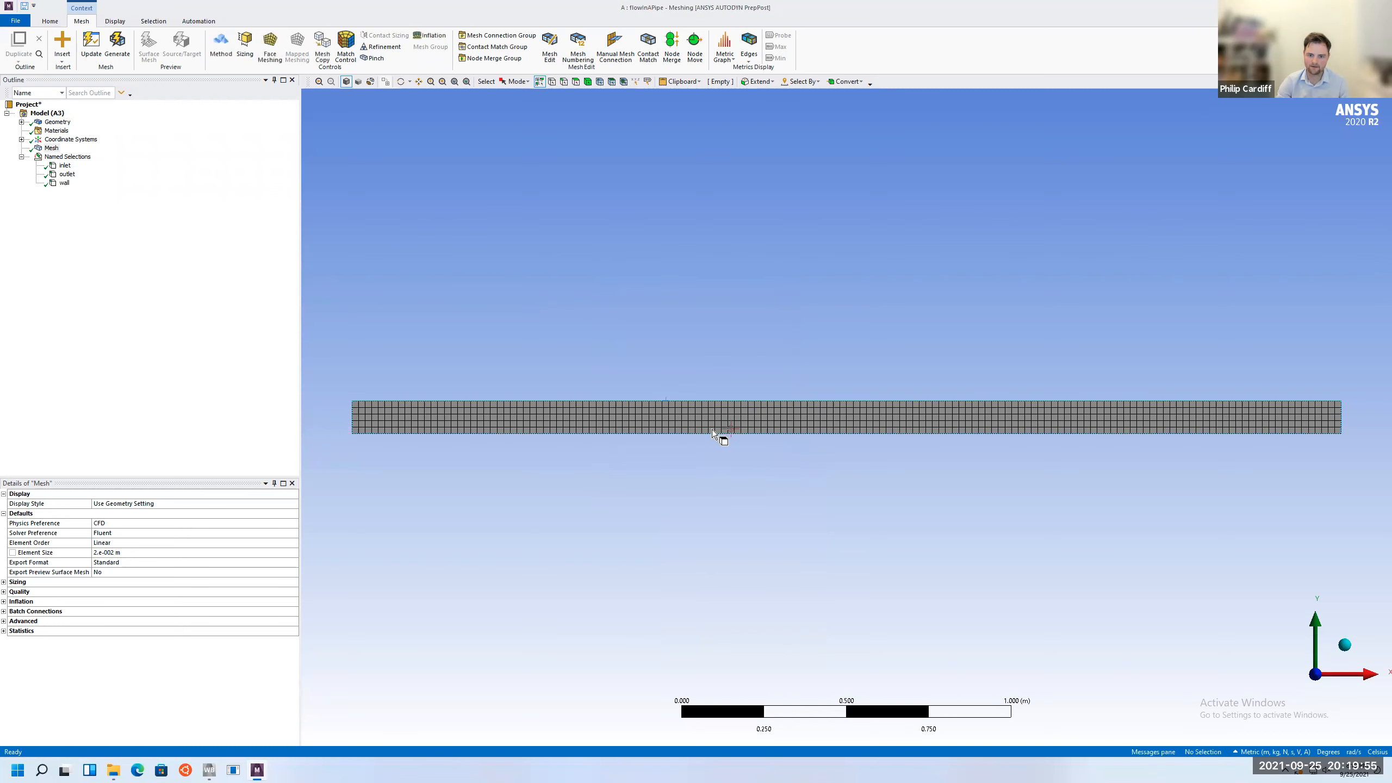
Create a named selection called axis from the pipe's long lower edge
{"action": "right_click", "coordinate": [712, 437]}
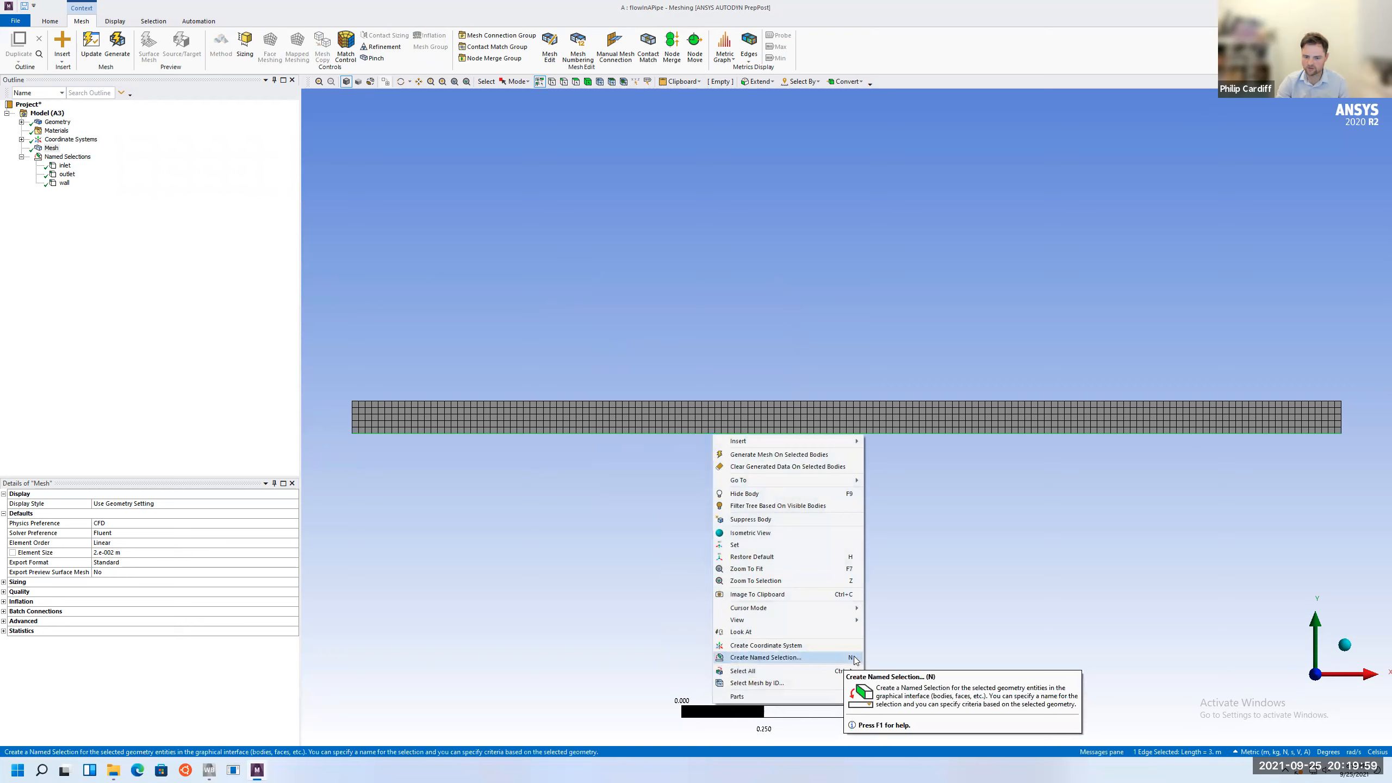
{"action": "left_click", "coordinate": [802, 658]}
{"action": "type", "text": "ax"}
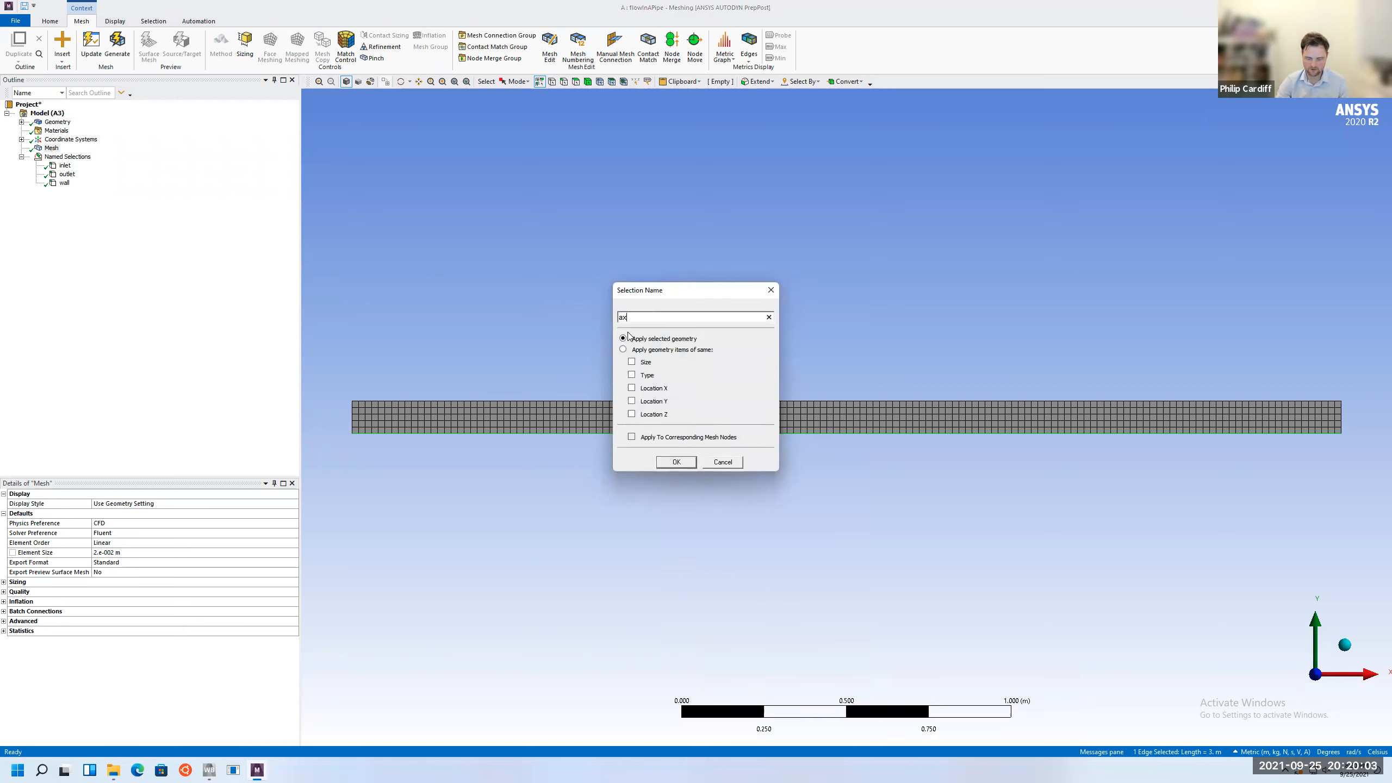
{"action": "left_click", "coordinate": [677, 461]}
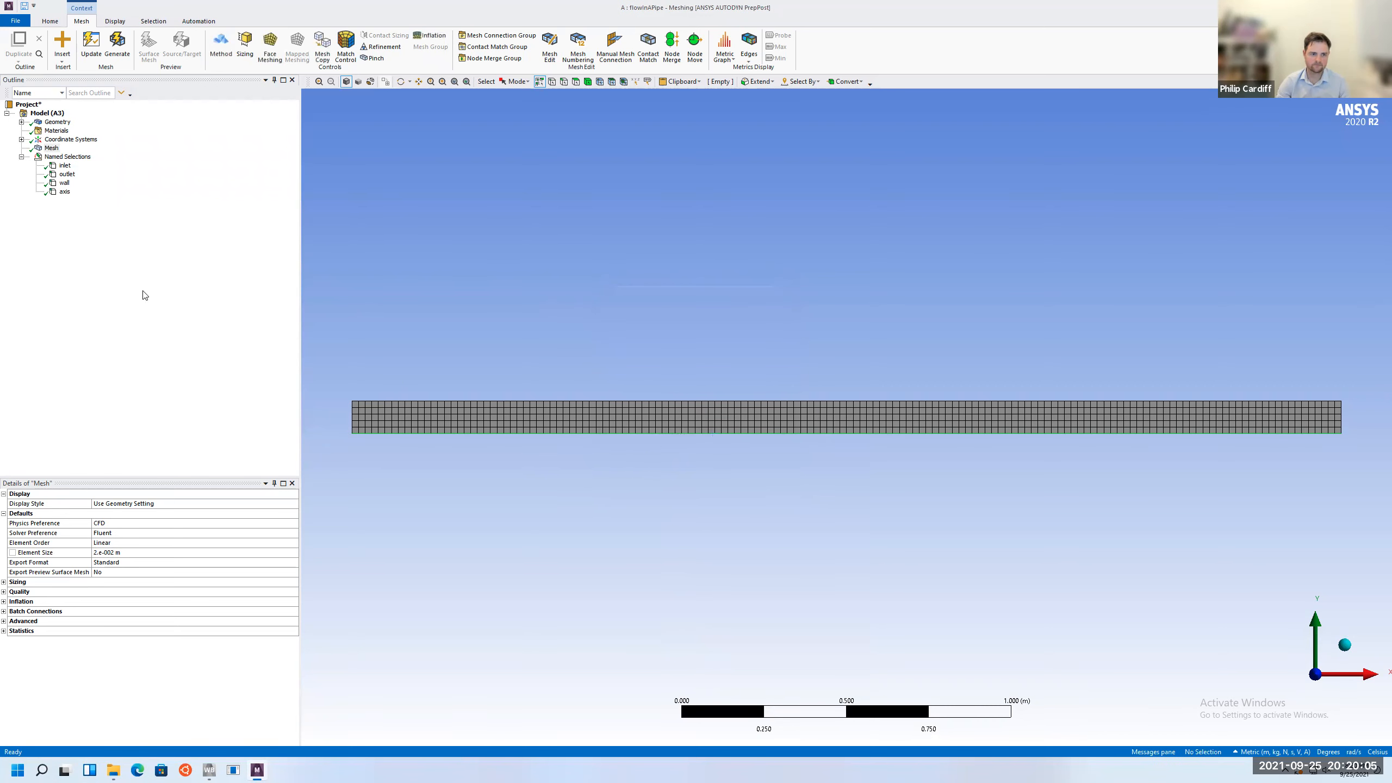
{"action": "left_click", "coordinate": [91, 254]}
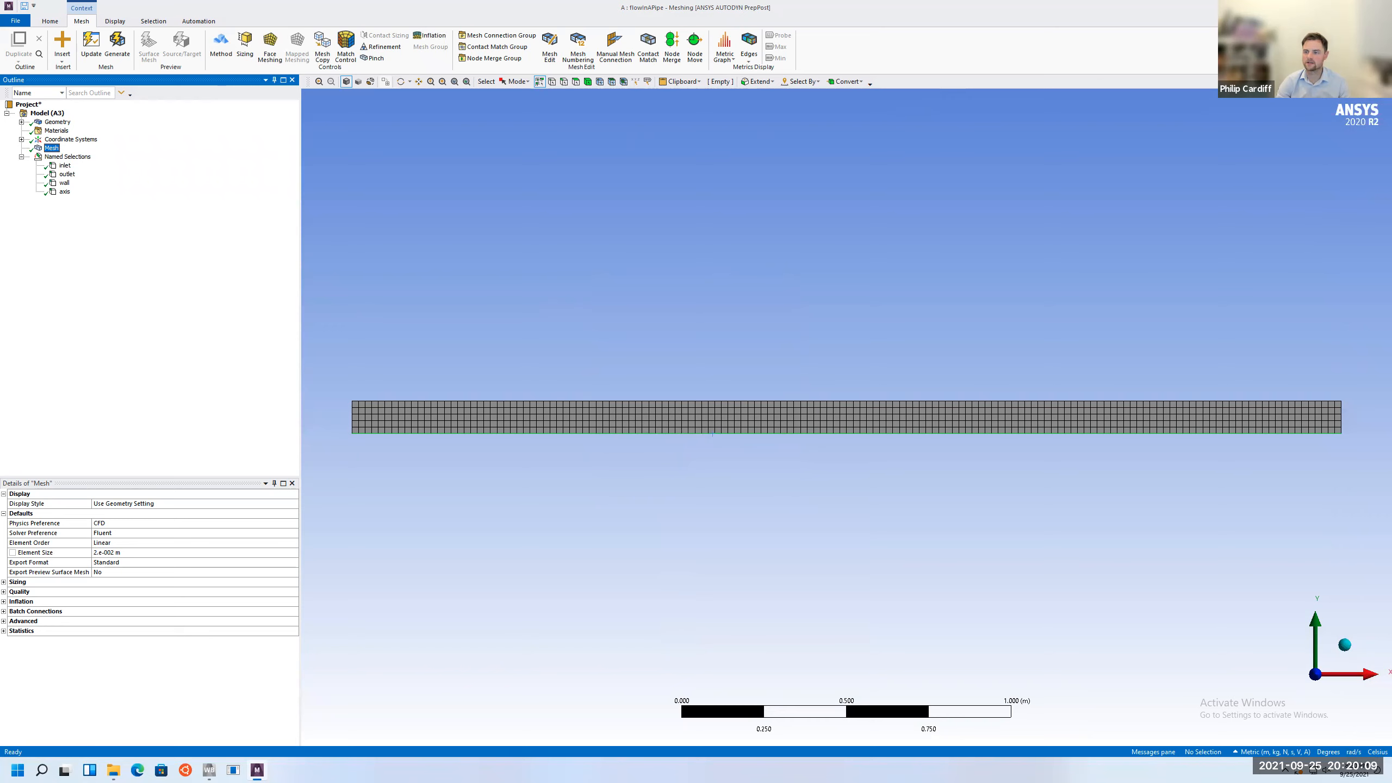
Close Meshing to return to Workbench and update the Mesh component in the project schematic
{"action": "left_click", "coordinate": [1379, 8]}
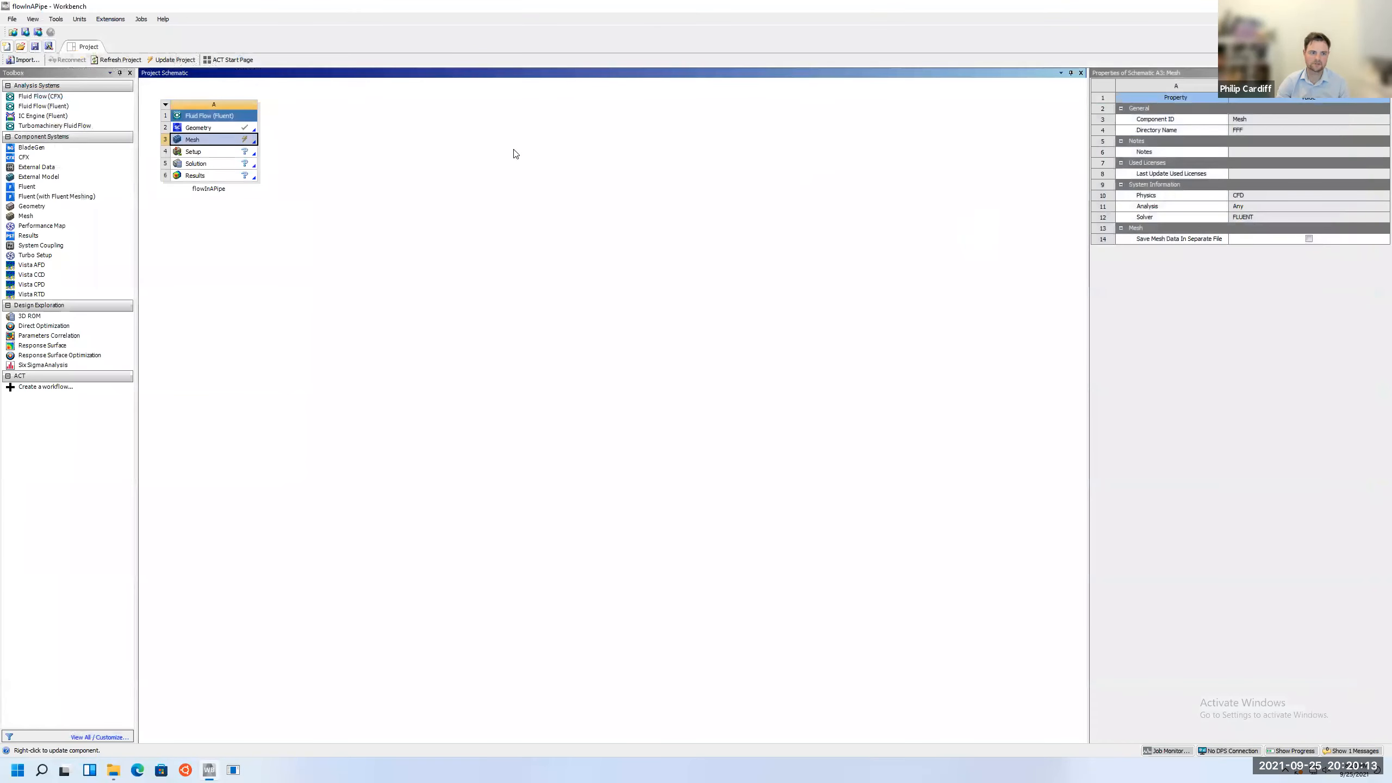
{"action": "right_click", "coordinate": [238, 143]}
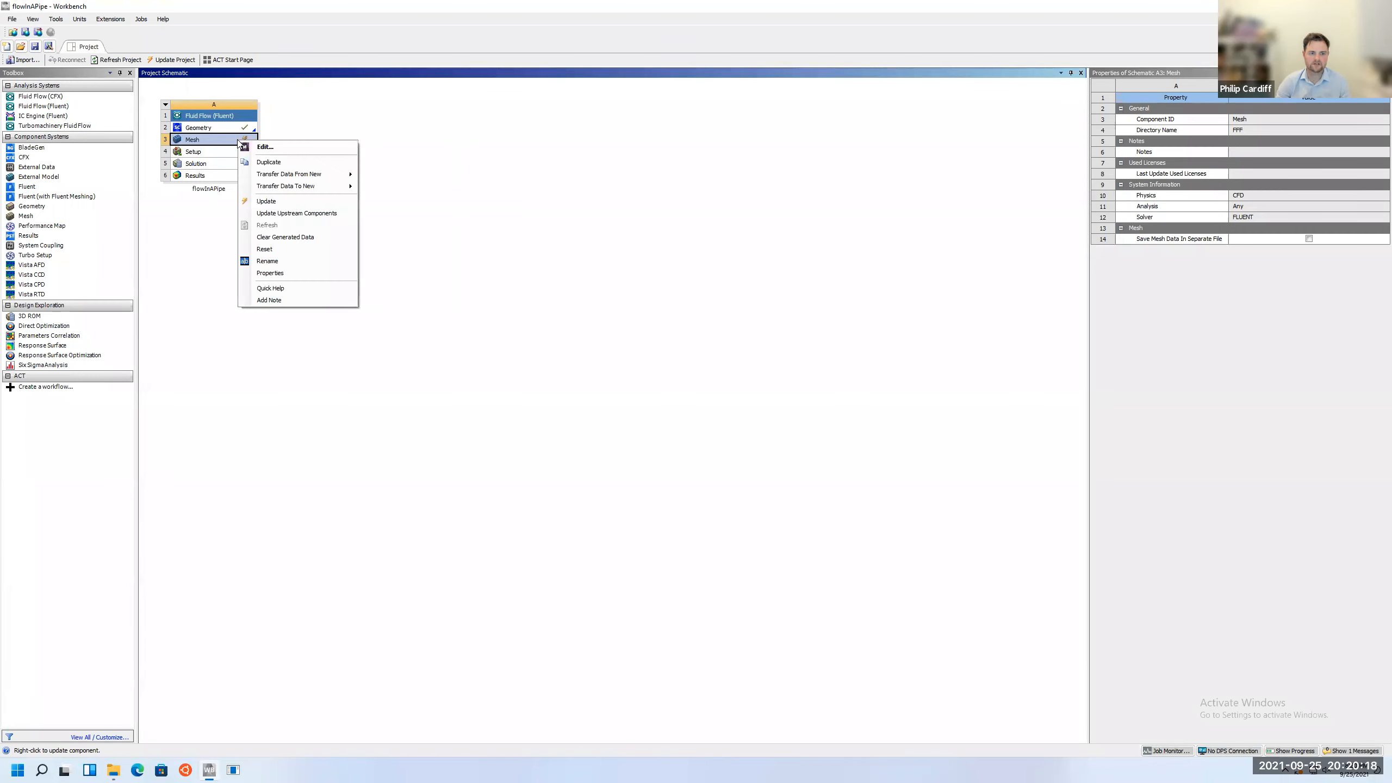
{"action": "left_click", "coordinate": [282, 201]}
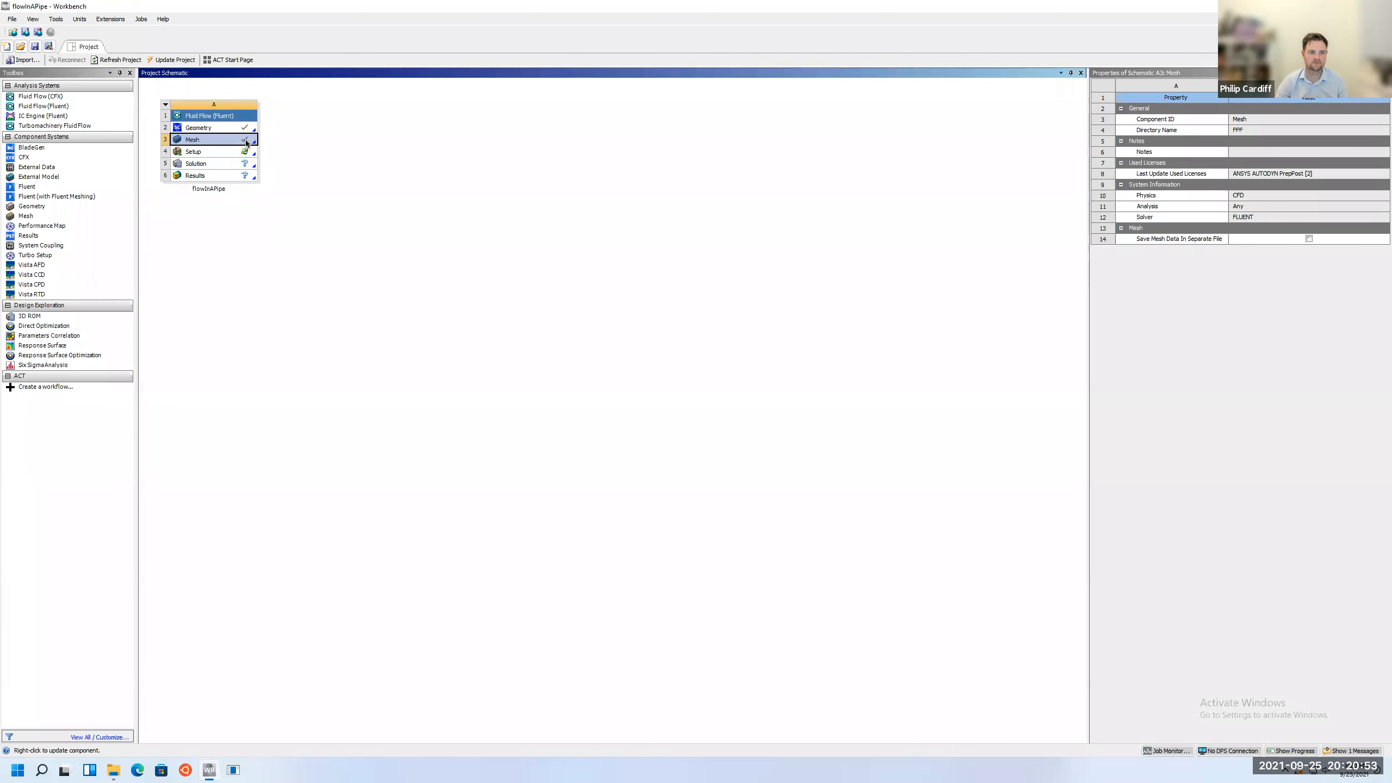
Open the Setup component and start Fluent with double precision enabled
{"action": "left_click", "coordinate": [216, 156]}
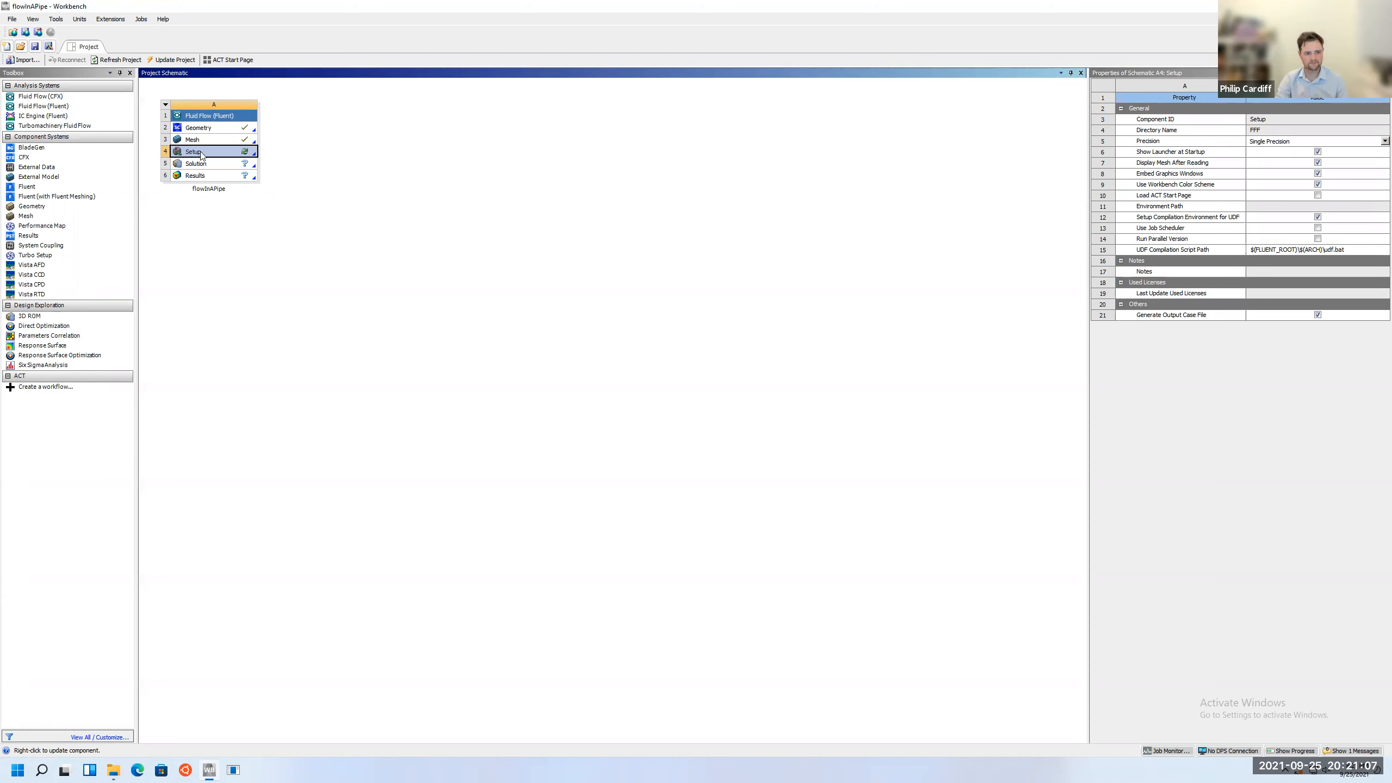
{"action": "left_click", "coordinate": [202, 166]}
{"action": "left_click", "coordinate": [203, 153]}
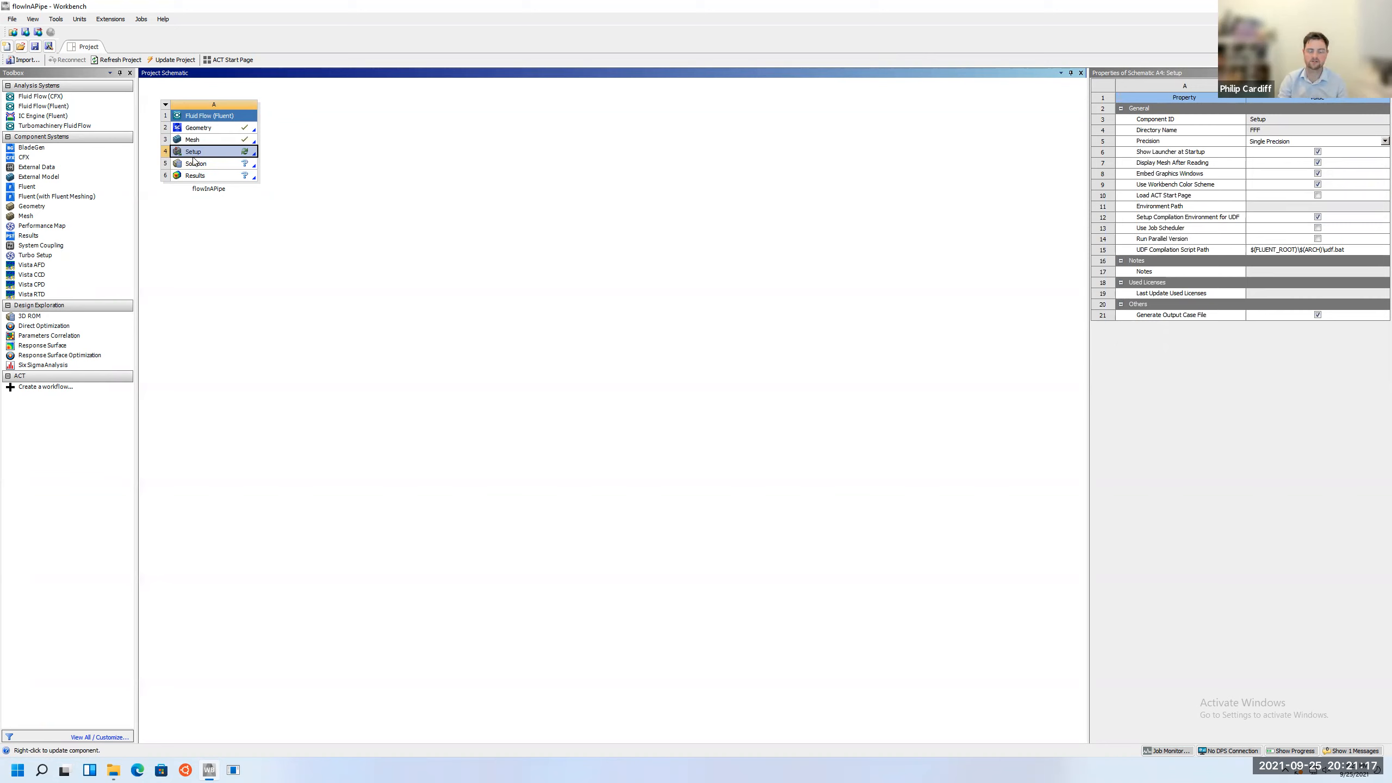
{"action": "double_click", "coordinate": [197, 155]}
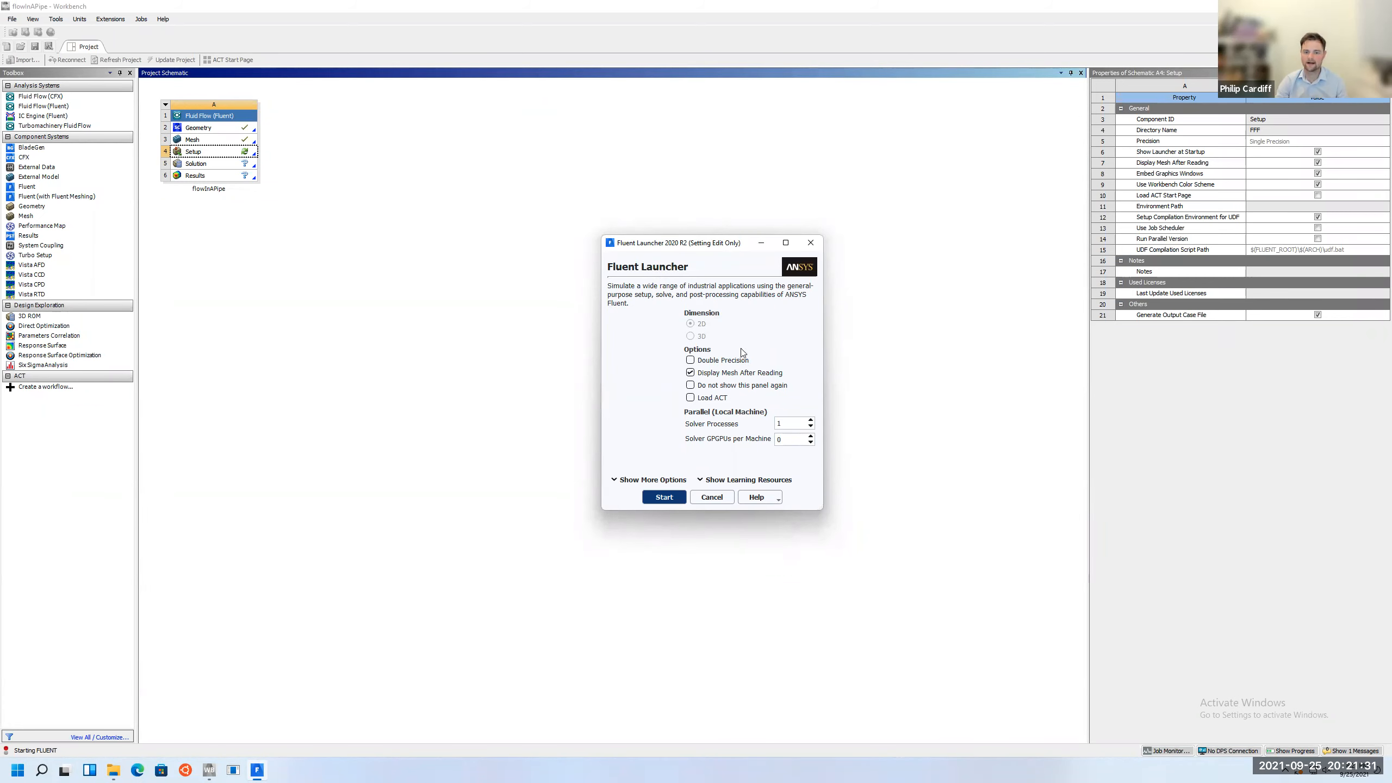
{"action": "left_click", "coordinate": [718, 361]}
{"action": "left_click", "coordinate": [663, 497]}
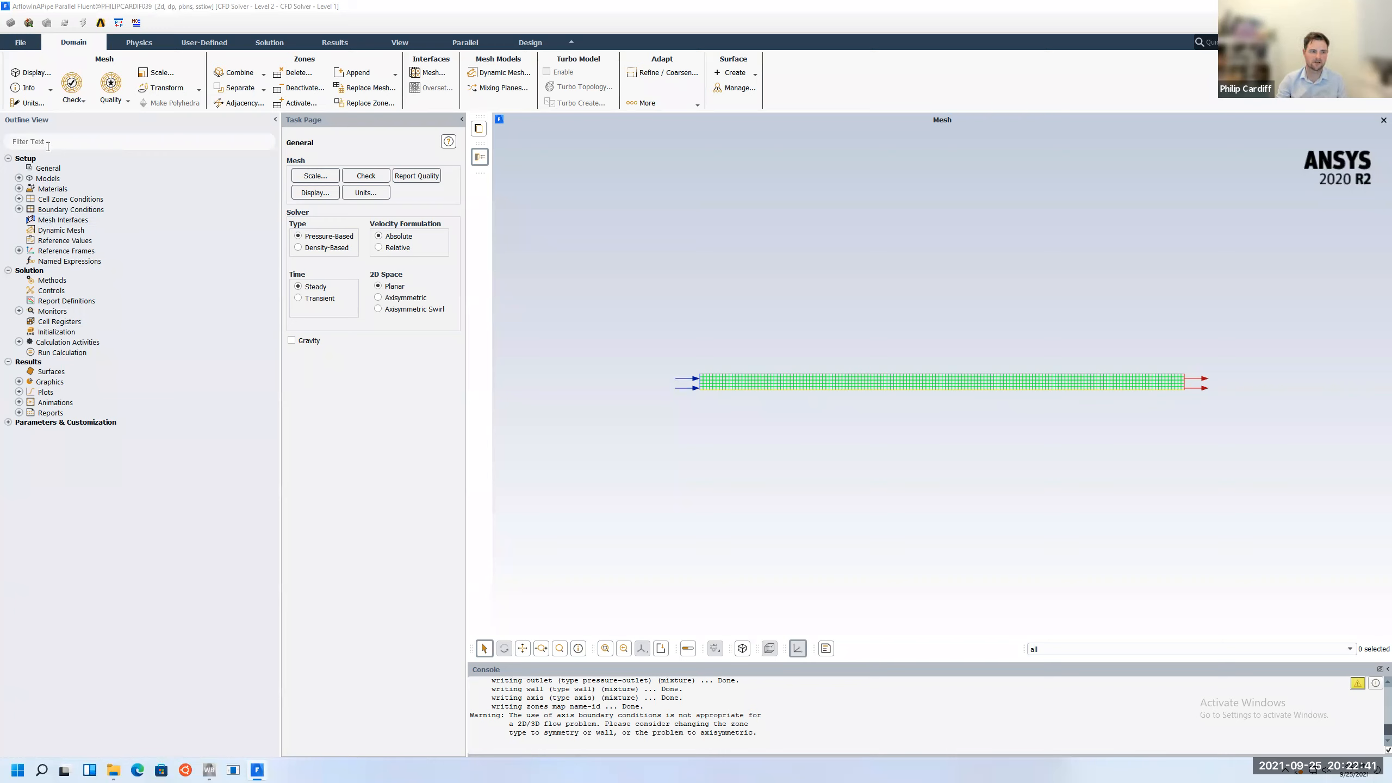
Check the mesh and its domain extents, and set the solver's 2D space to Axisymmetric
{"action": "left_click", "coordinate": [45, 168]}
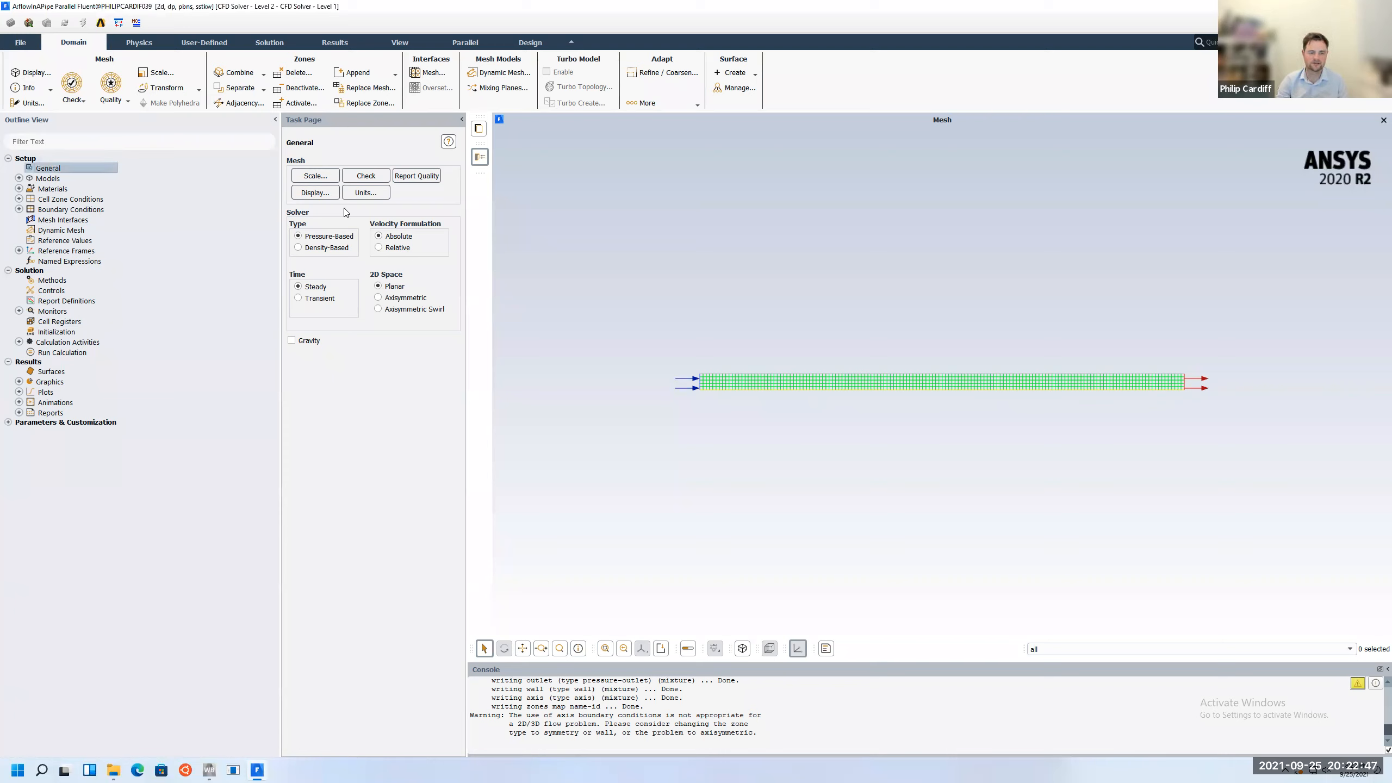
{"action": "left_click", "coordinate": [321, 176]}
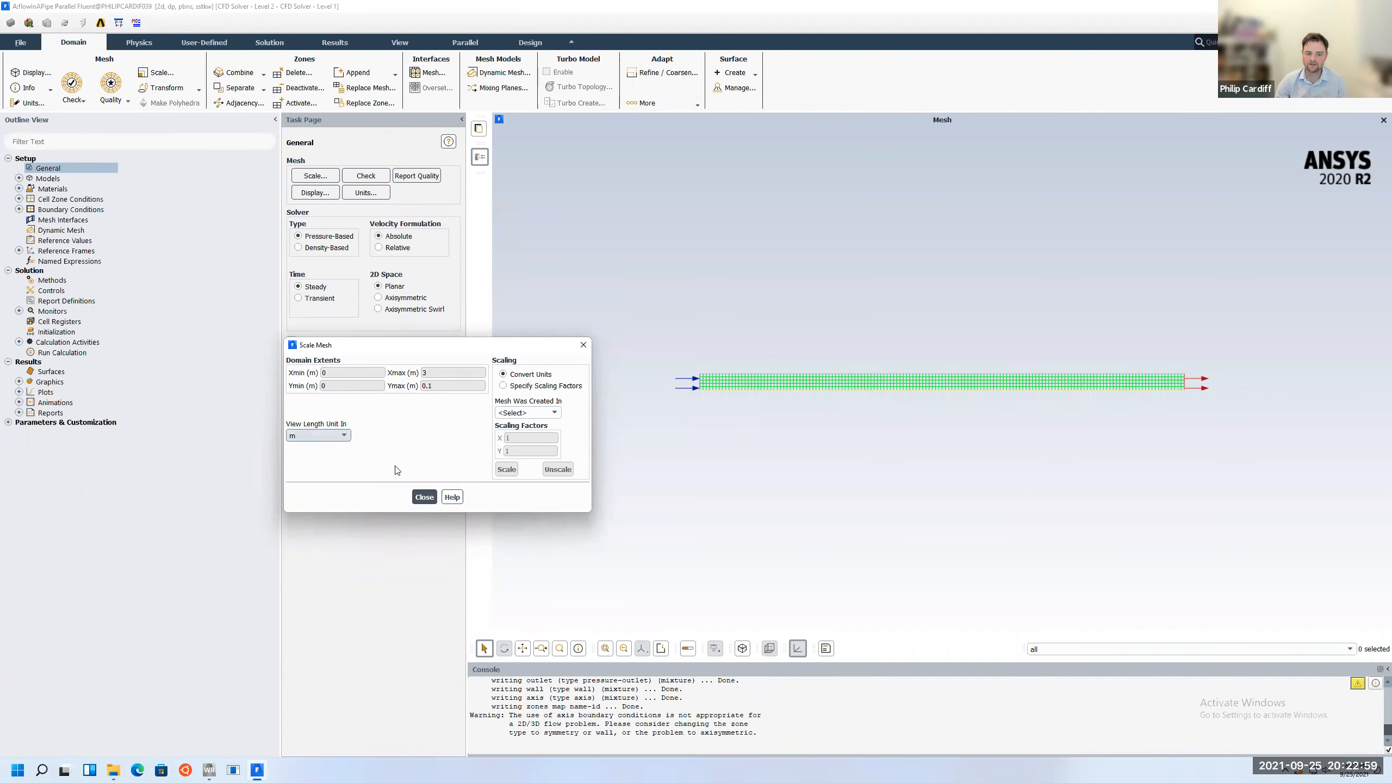
{"action": "left_click", "coordinate": [424, 497]}
{"action": "left_click", "coordinate": [366, 177]}
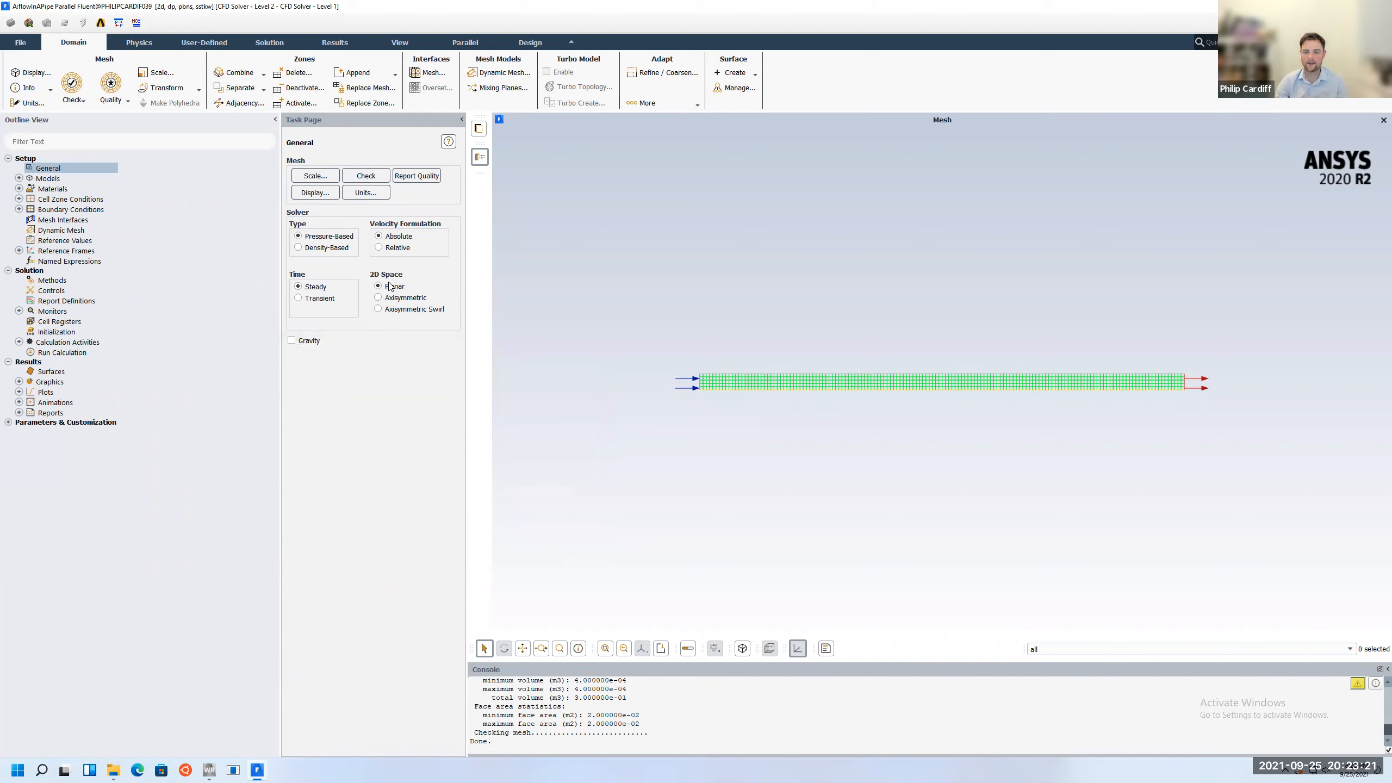
{"action": "left_click", "coordinate": [400, 298]}
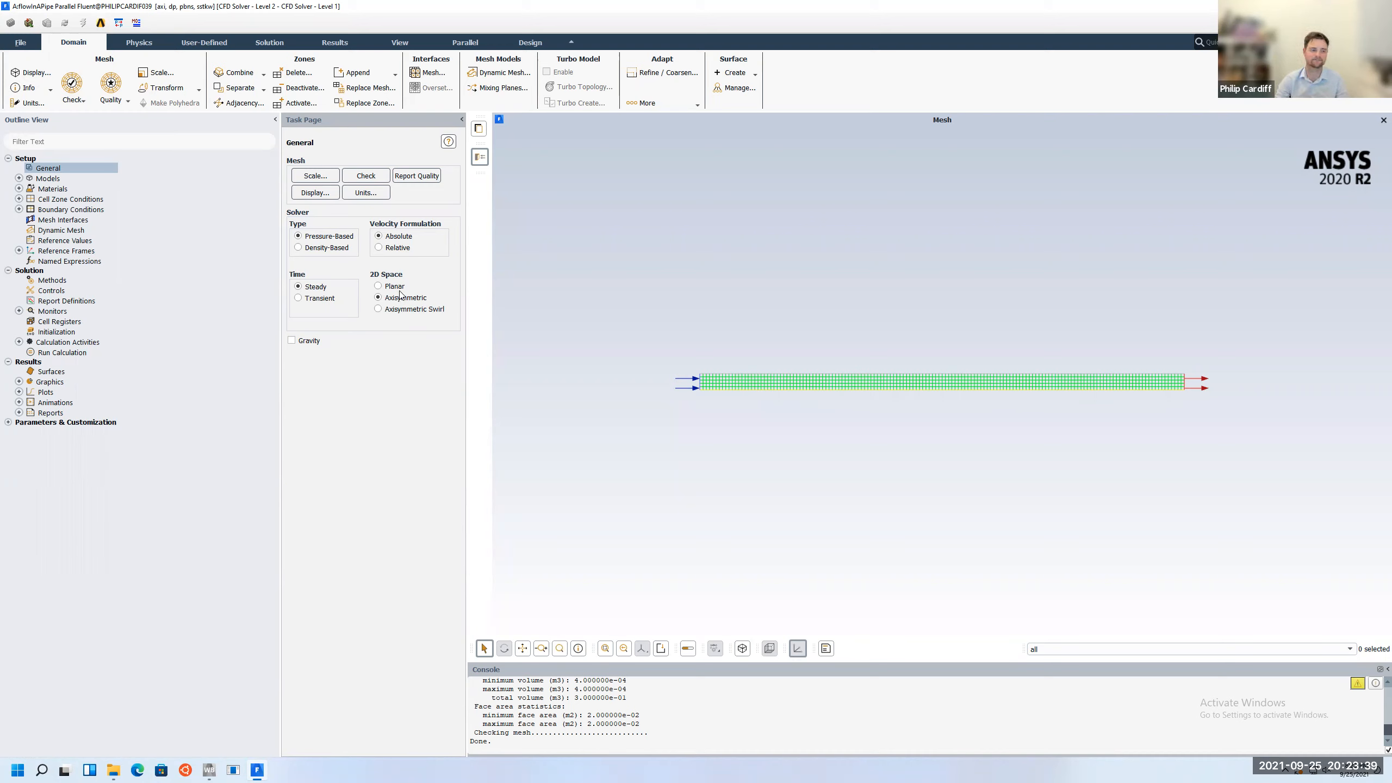
Set the viscous model to Laminar
{"action": "left_click", "coordinate": [51, 179]}
{"action": "left_click", "coordinate": [19, 178]}
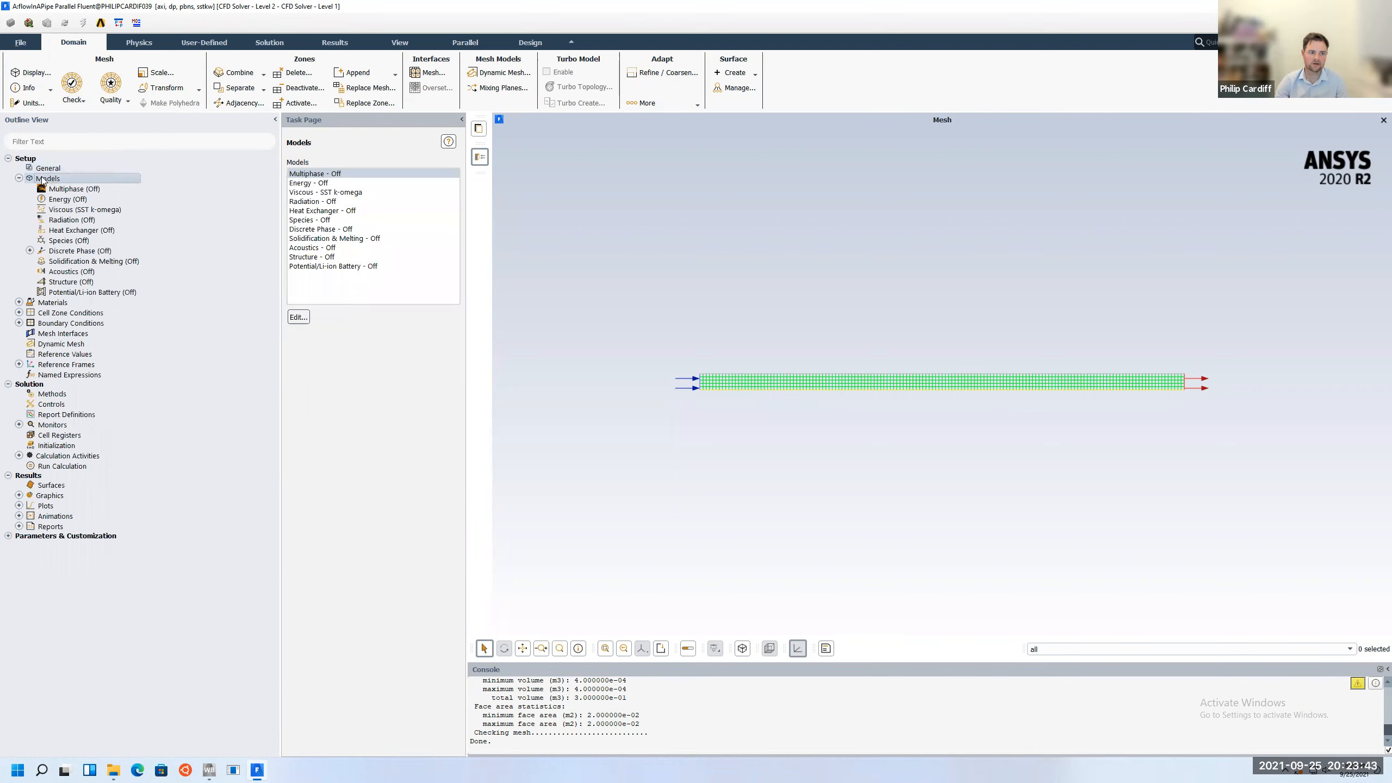
{"action": "left_click", "coordinate": [19, 179]}
{"action": "left_click", "coordinate": [19, 178]}
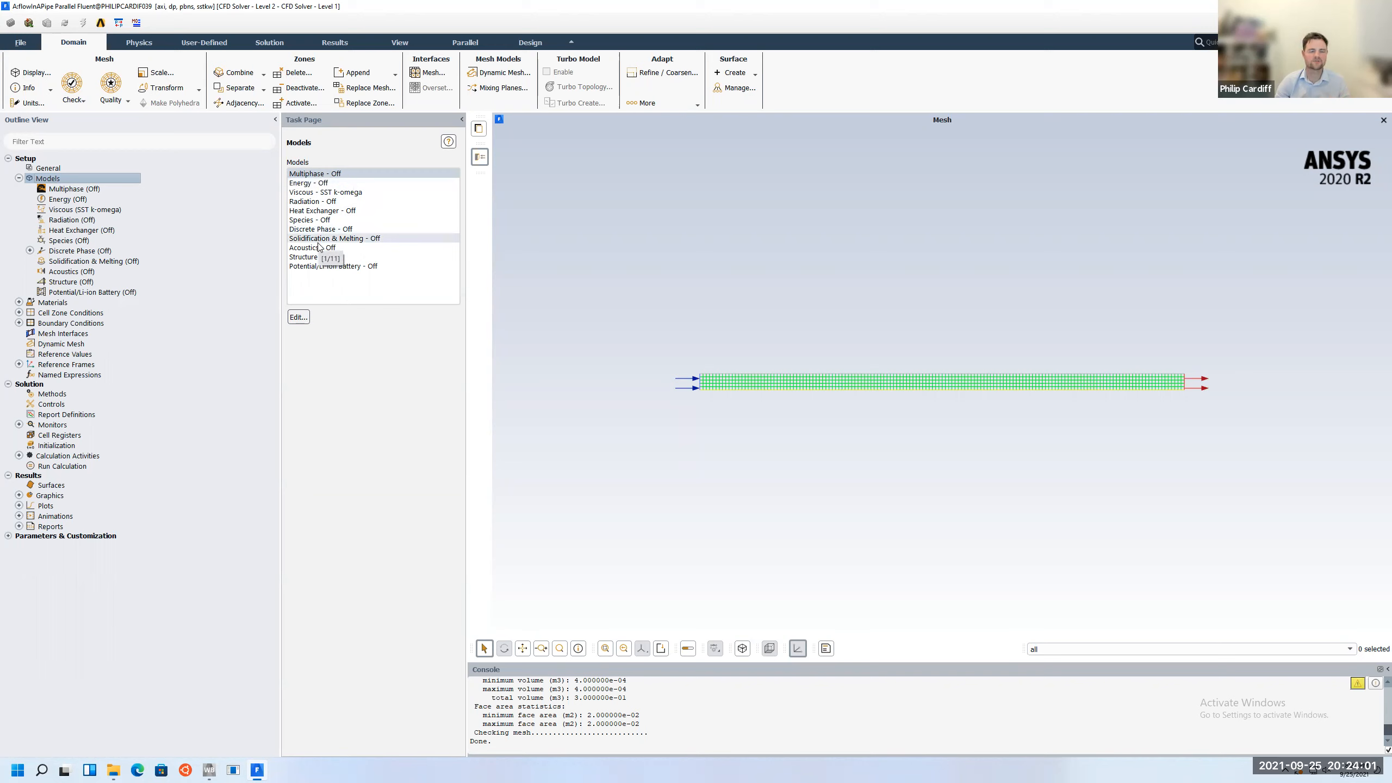
{"action": "left_click", "coordinate": [310, 193]}
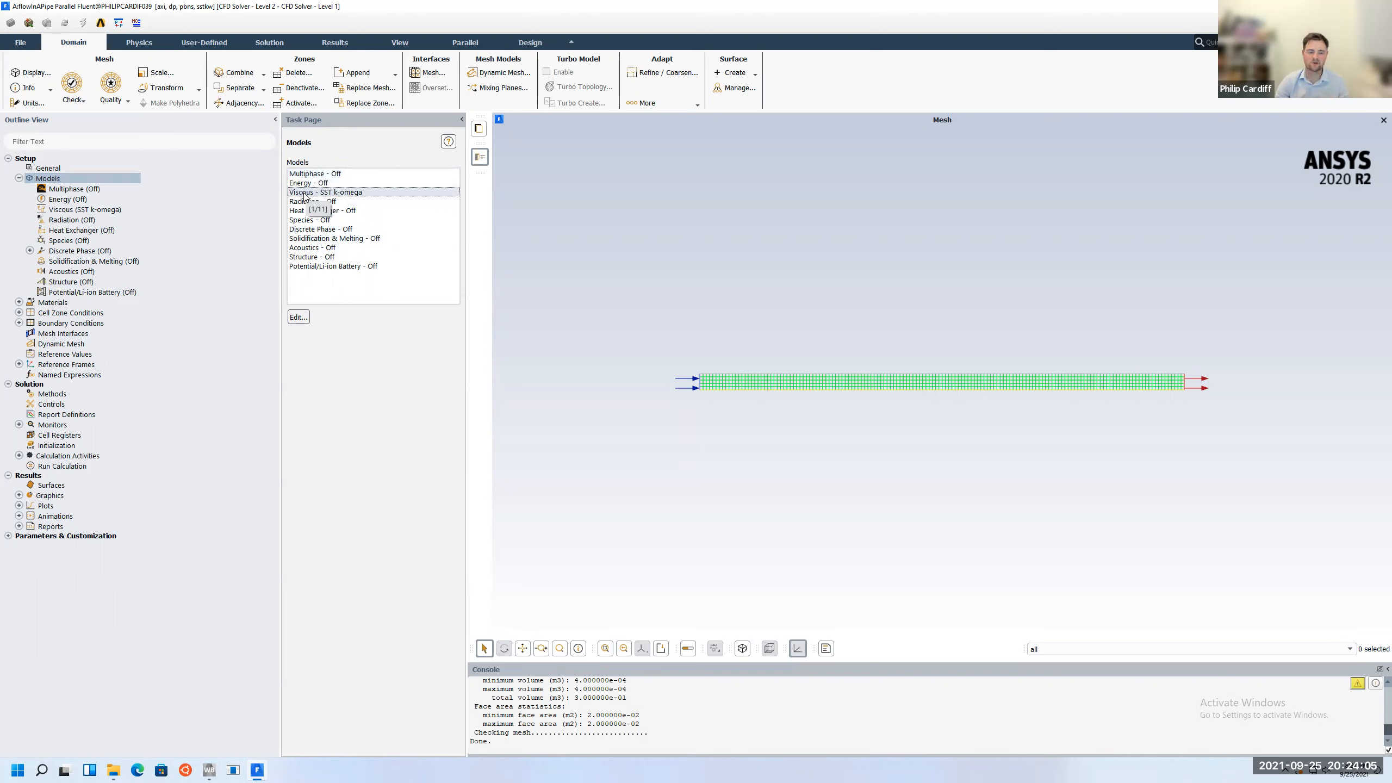
{"action": "double_click", "coordinate": [307, 193]}
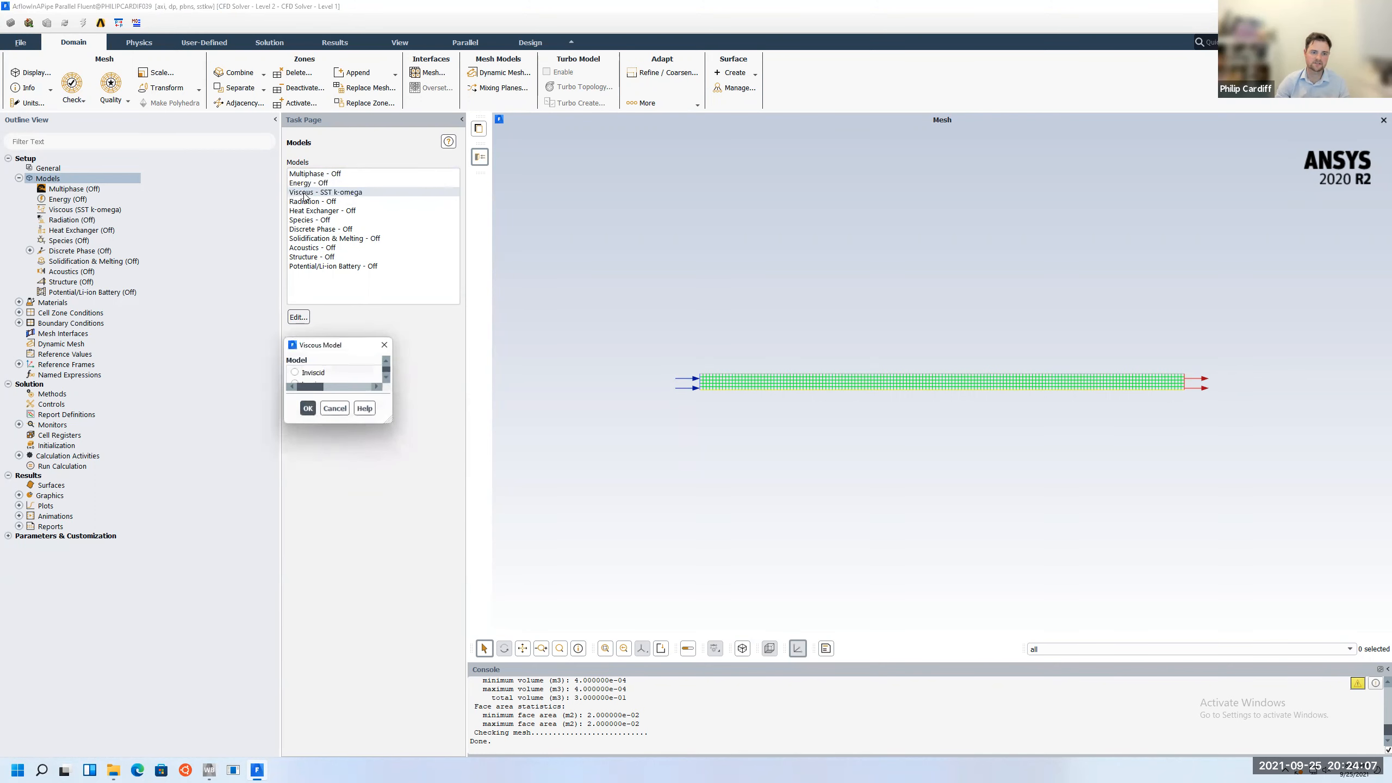
{"action": "left_click_drag", "start_coordinate": [374, 352], "coordinate": [360, 272]}
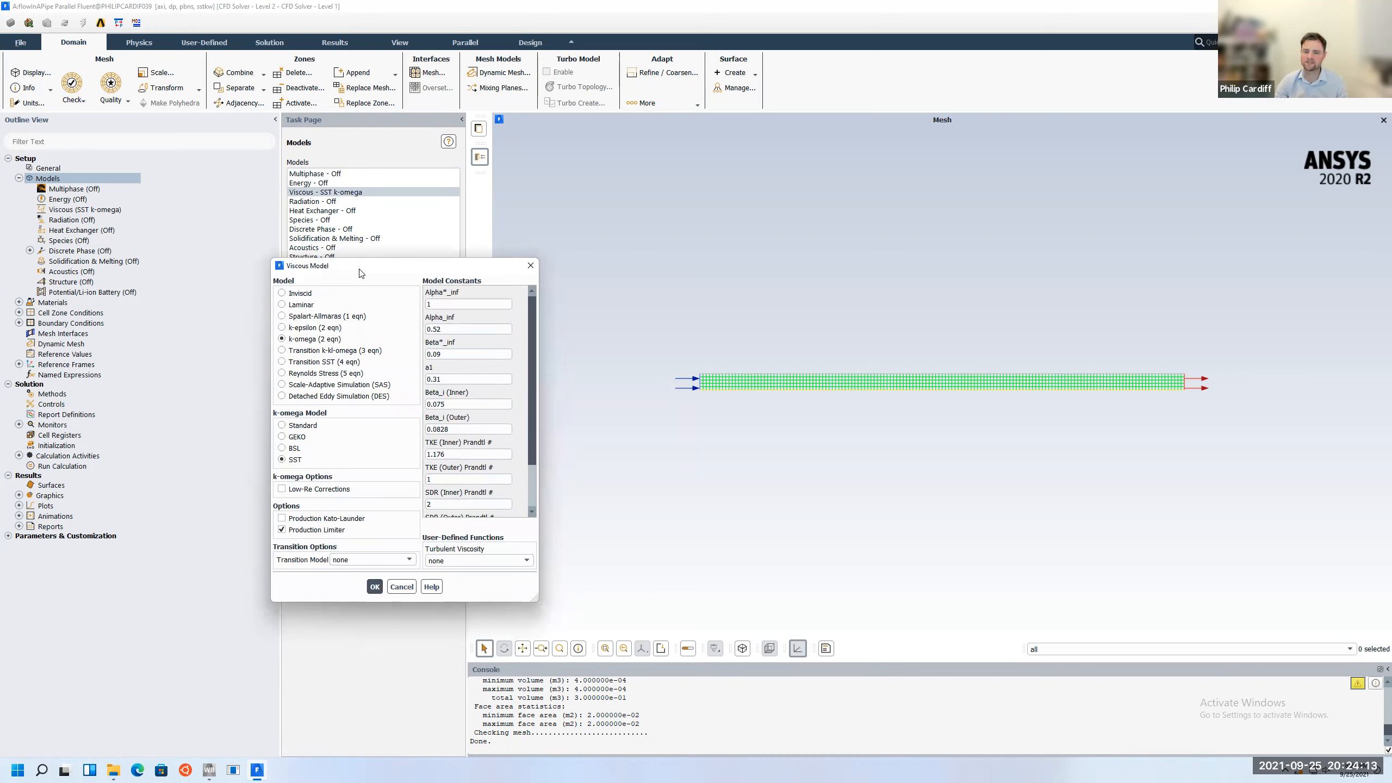
{"action": "left_click_drag", "start_coordinate": [361, 273], "coordinate": [316, 251]}
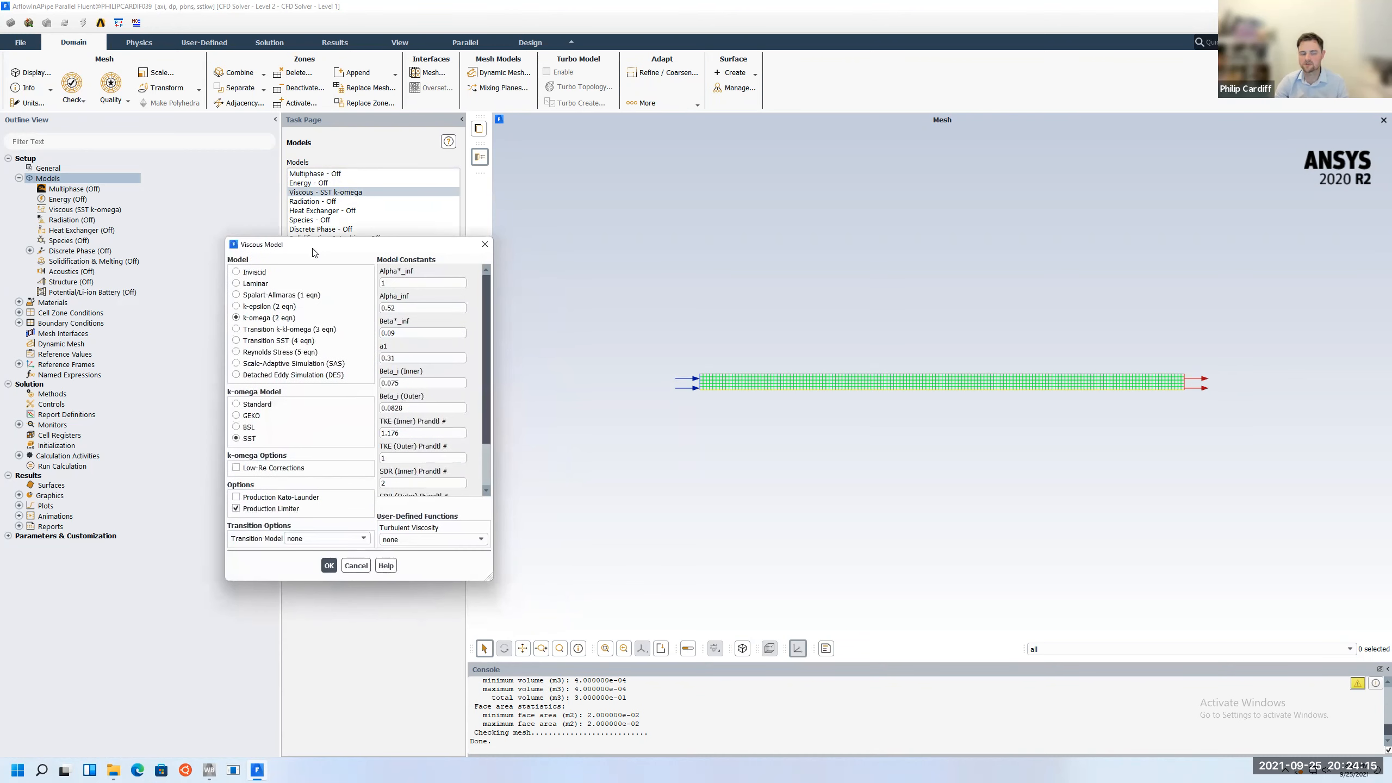
{"action": "left_click", "coordinate": [261, 273]}
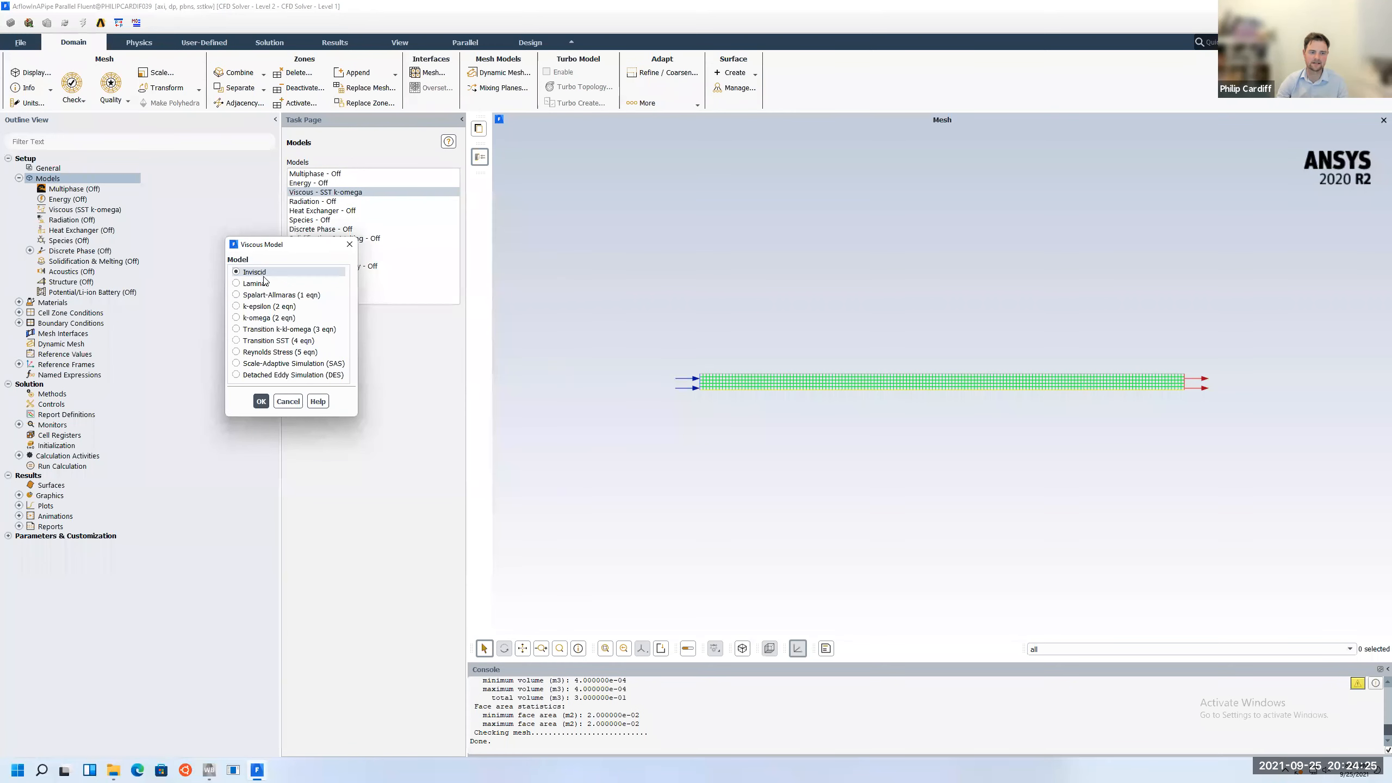
{"action": "left_click", "coordinate": [264, 284]}
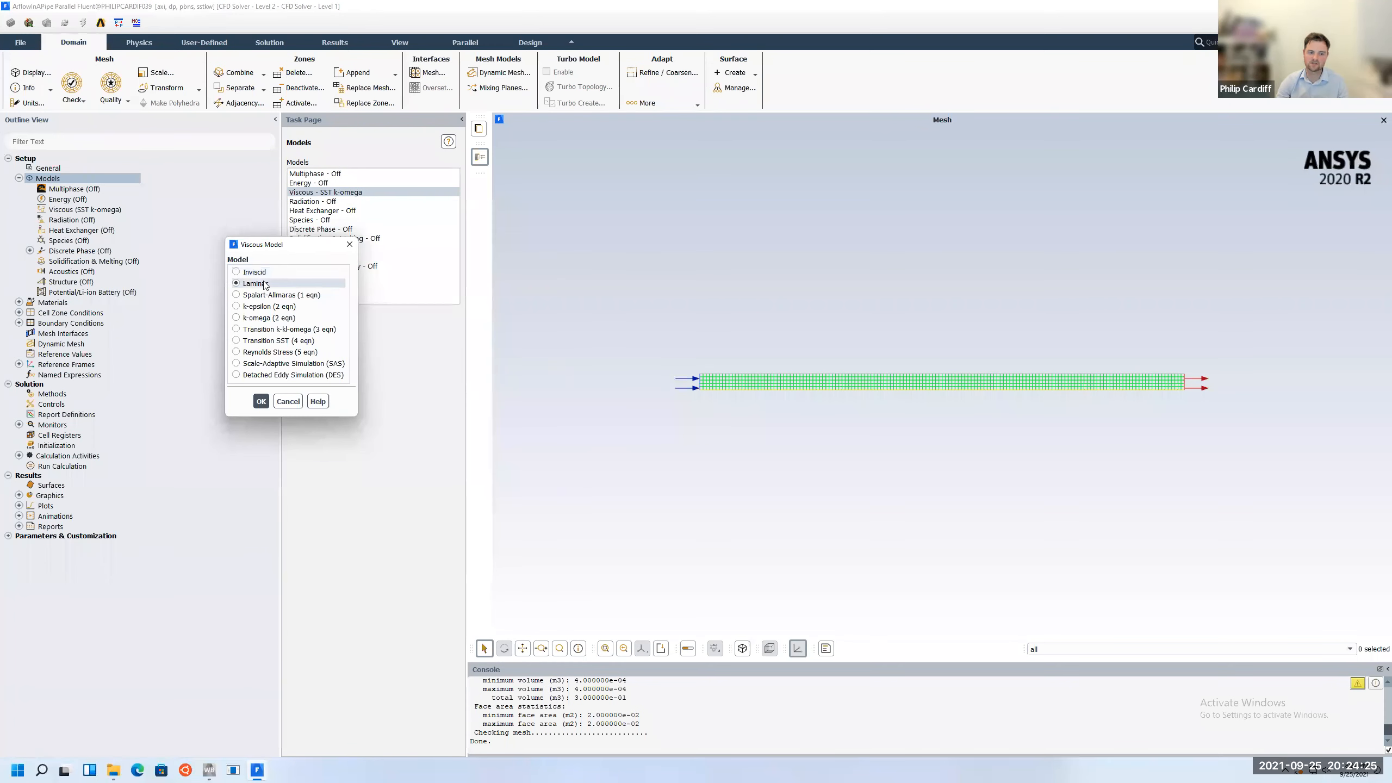
{"action": "left_click", "coordinate": [250, 320]}
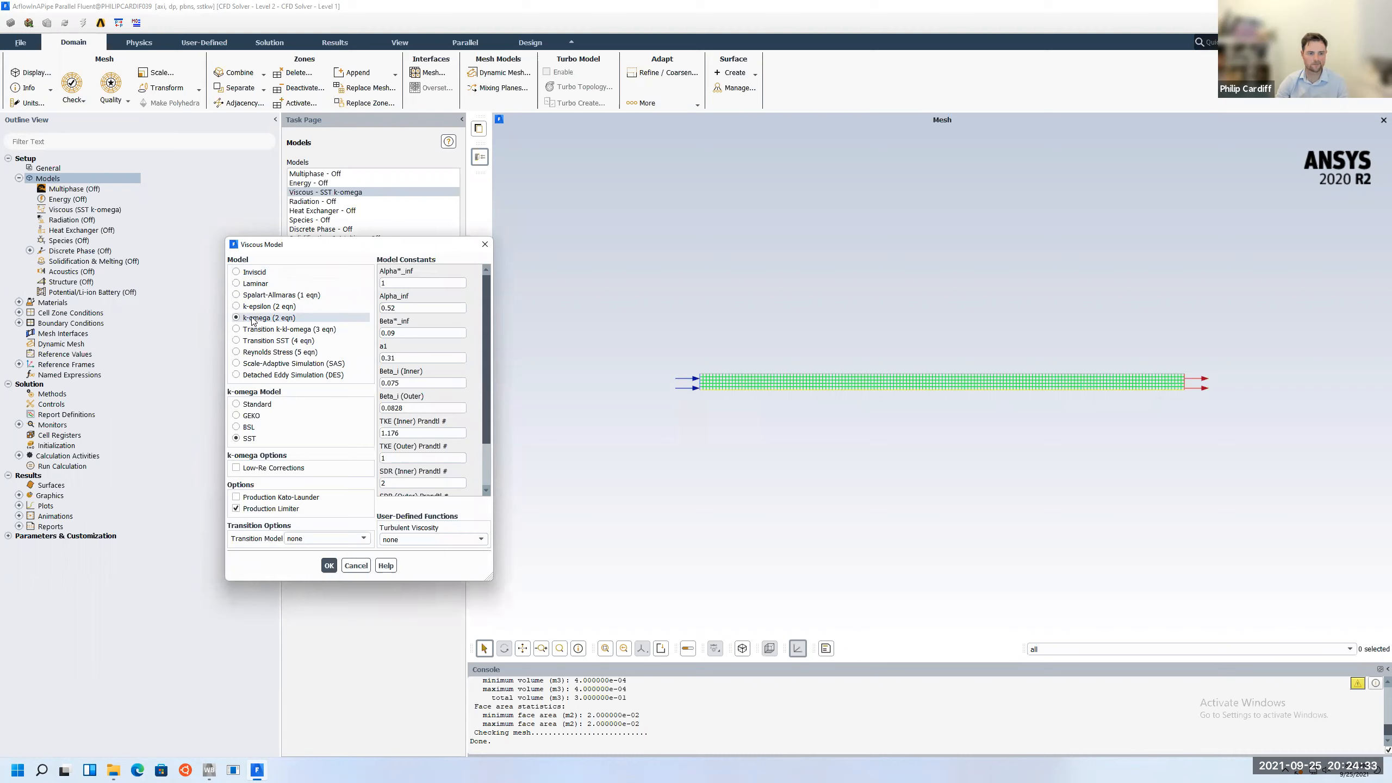
{"action": "left_click", "coordinate": [258, 283]}
{"action": "left_click", "coordinate": [262, 401]}
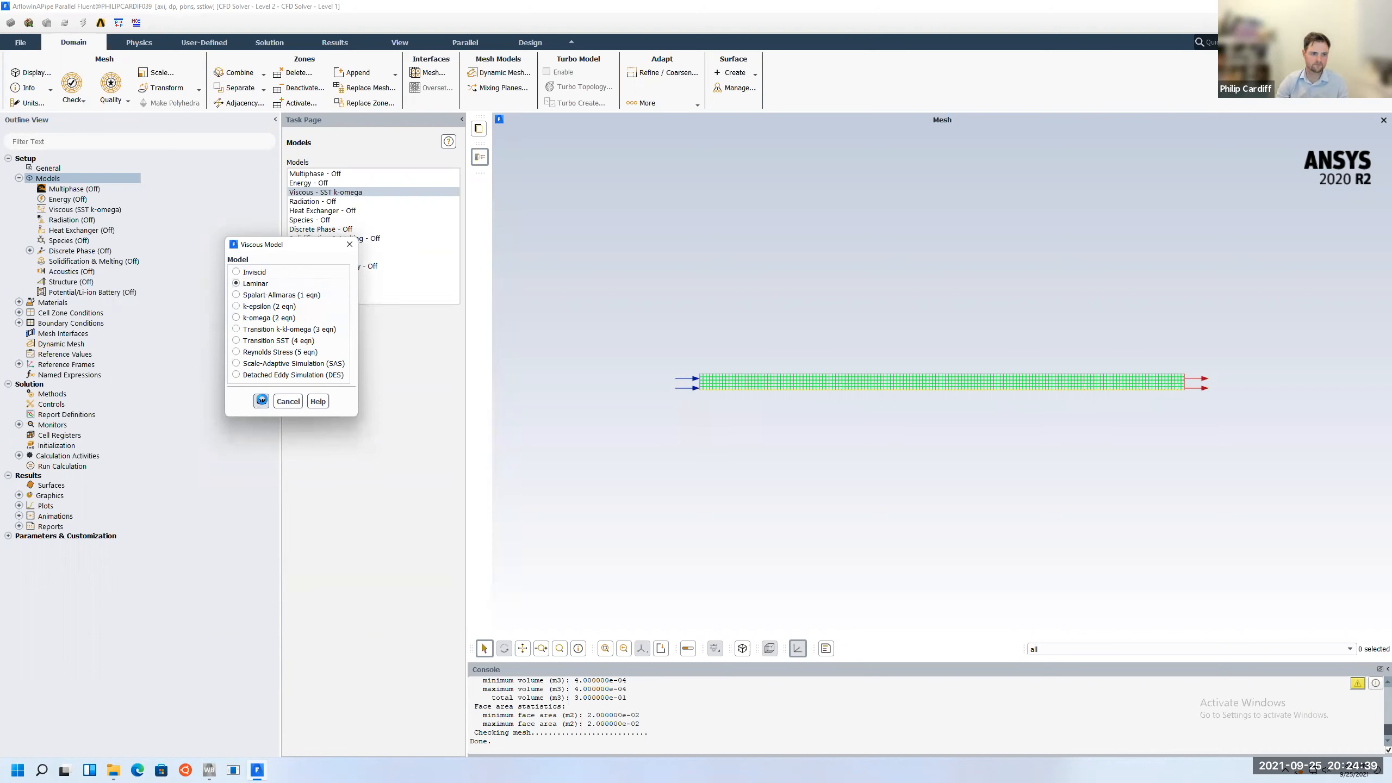
{"action": "left_click", "coordinate": [19, 178]}
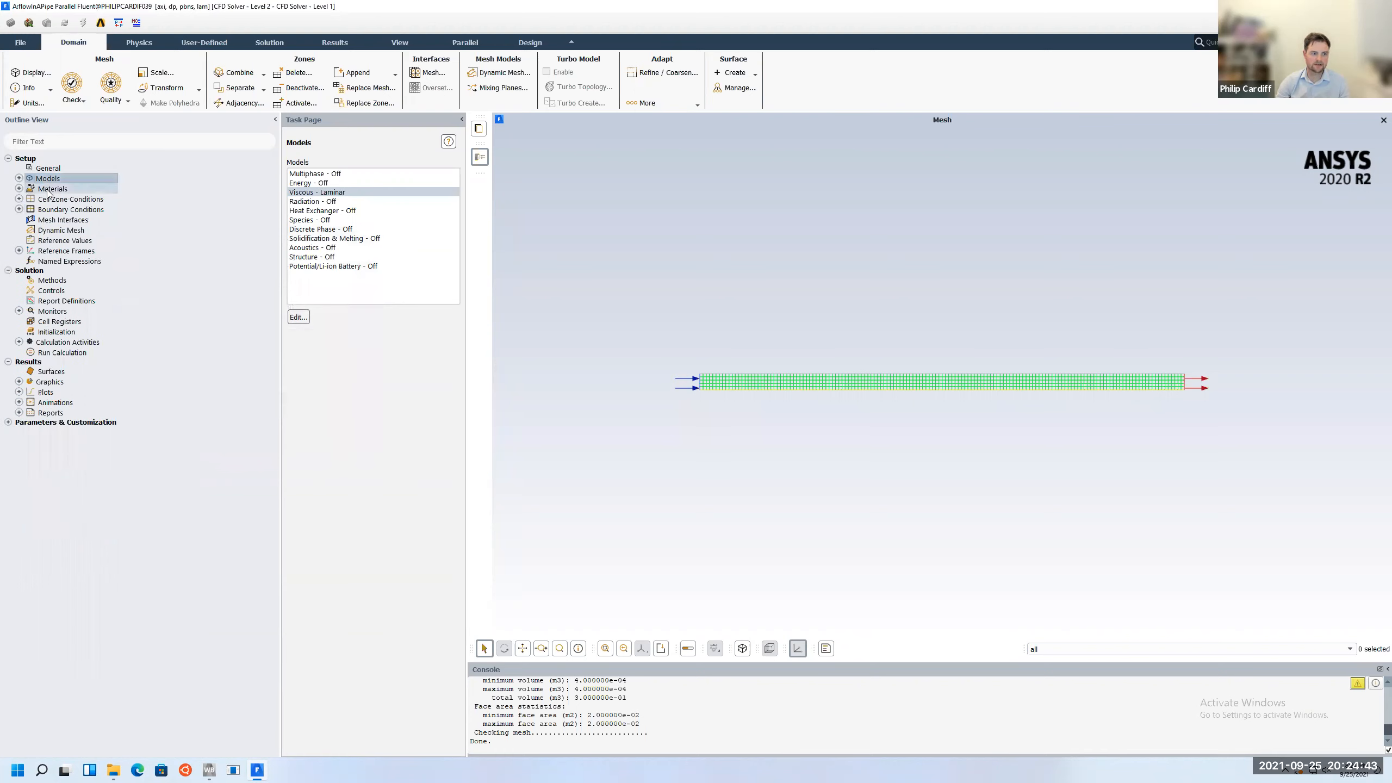
Review the density and viscosity defined for the fluid material air
{"action": "left_click", "coordinate": [18, 188]}
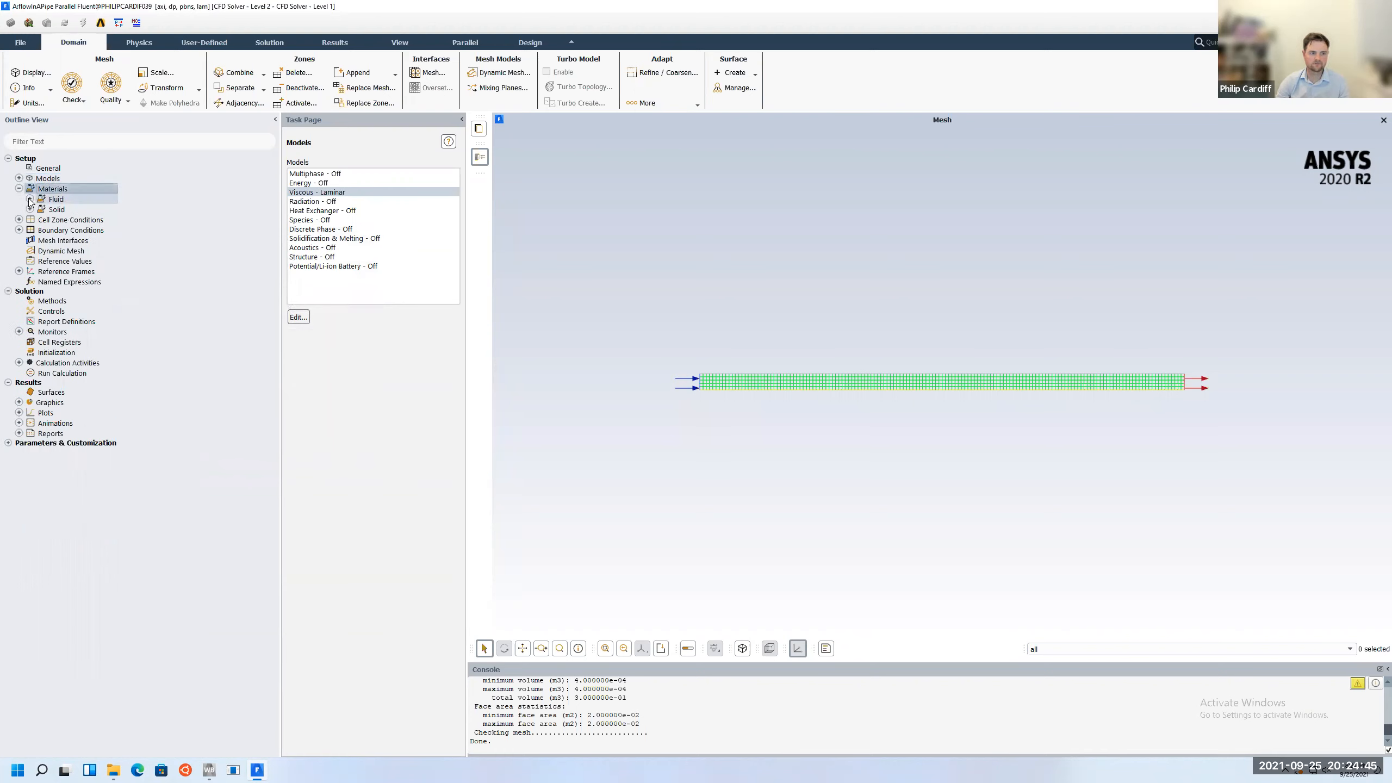
{"action": "left_click", "coordinate": [29, 199]}
{"action": "double_click", "coordinate": [65, 209]}
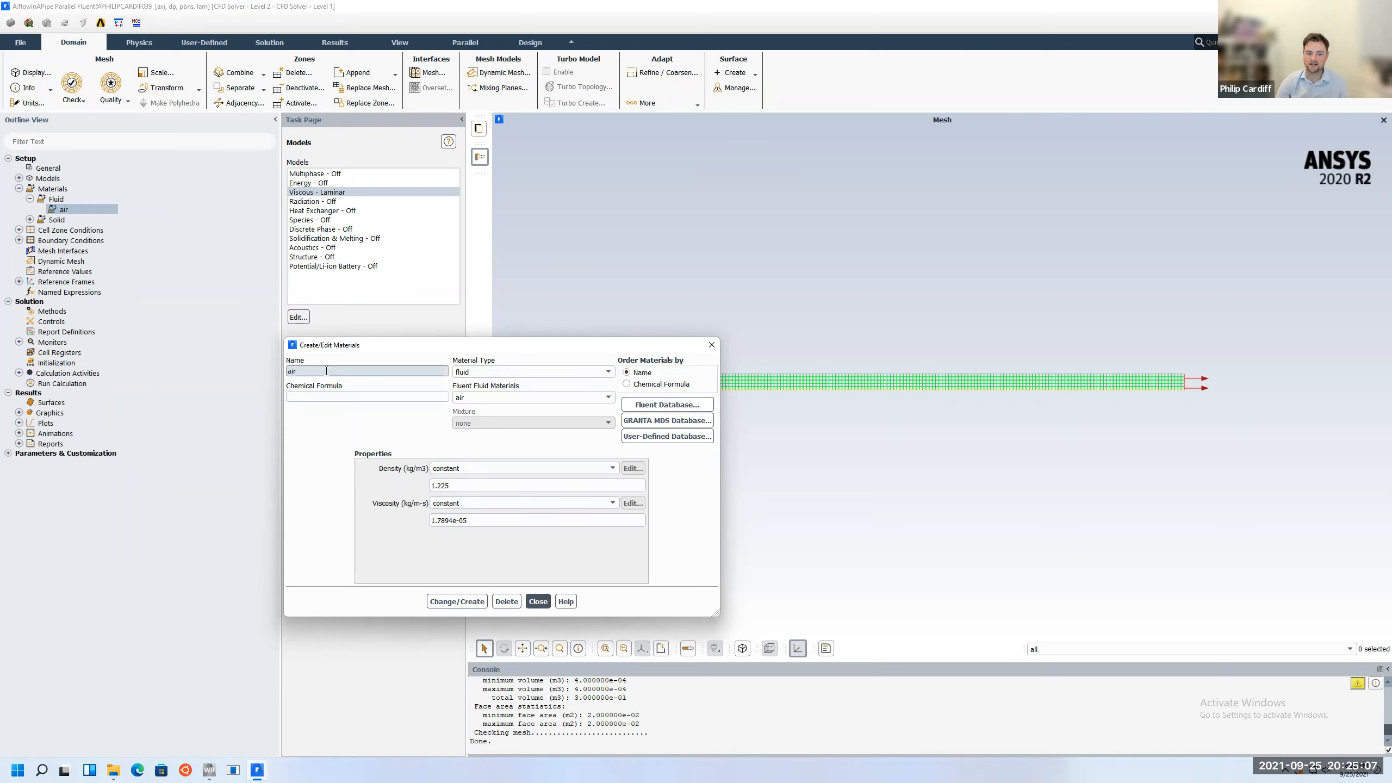
{"action": "left_click", "coordinate": [538, 601]}
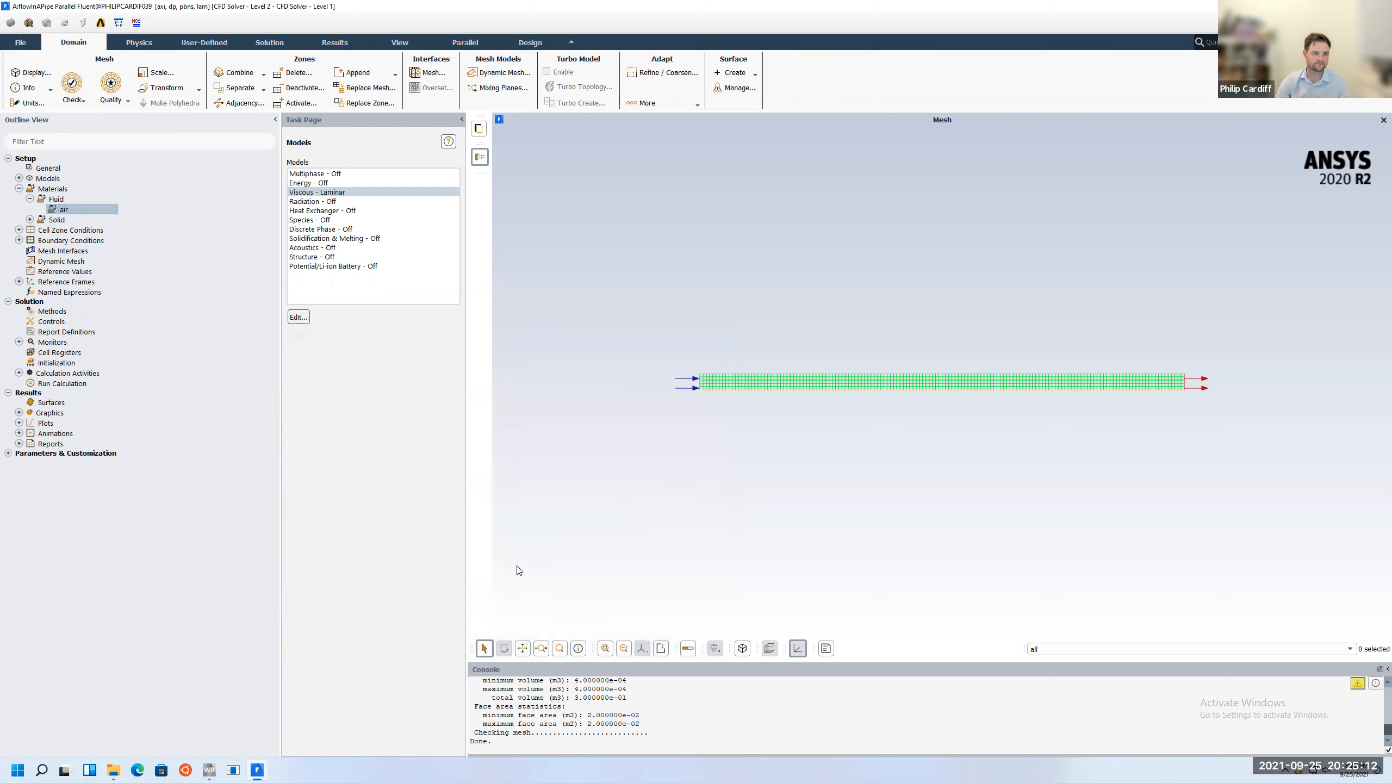
{"action": "left_click", "coordinate": [19, 188]}
Check which material is assigned to the fluid cell zone fff_surface
{"action": "left_click", "coordinate": [19, 199]}
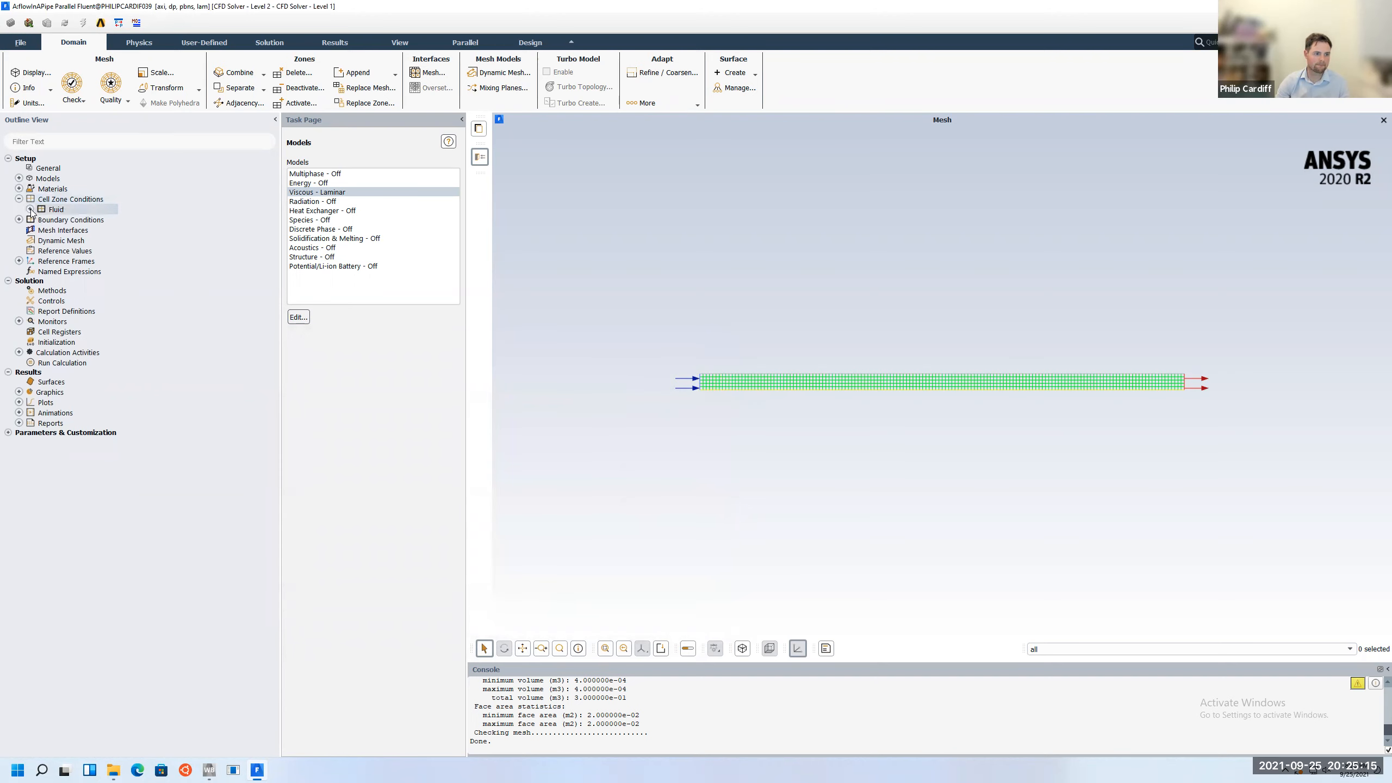
{"action": "left_click", "coordinate": [30, 209]}
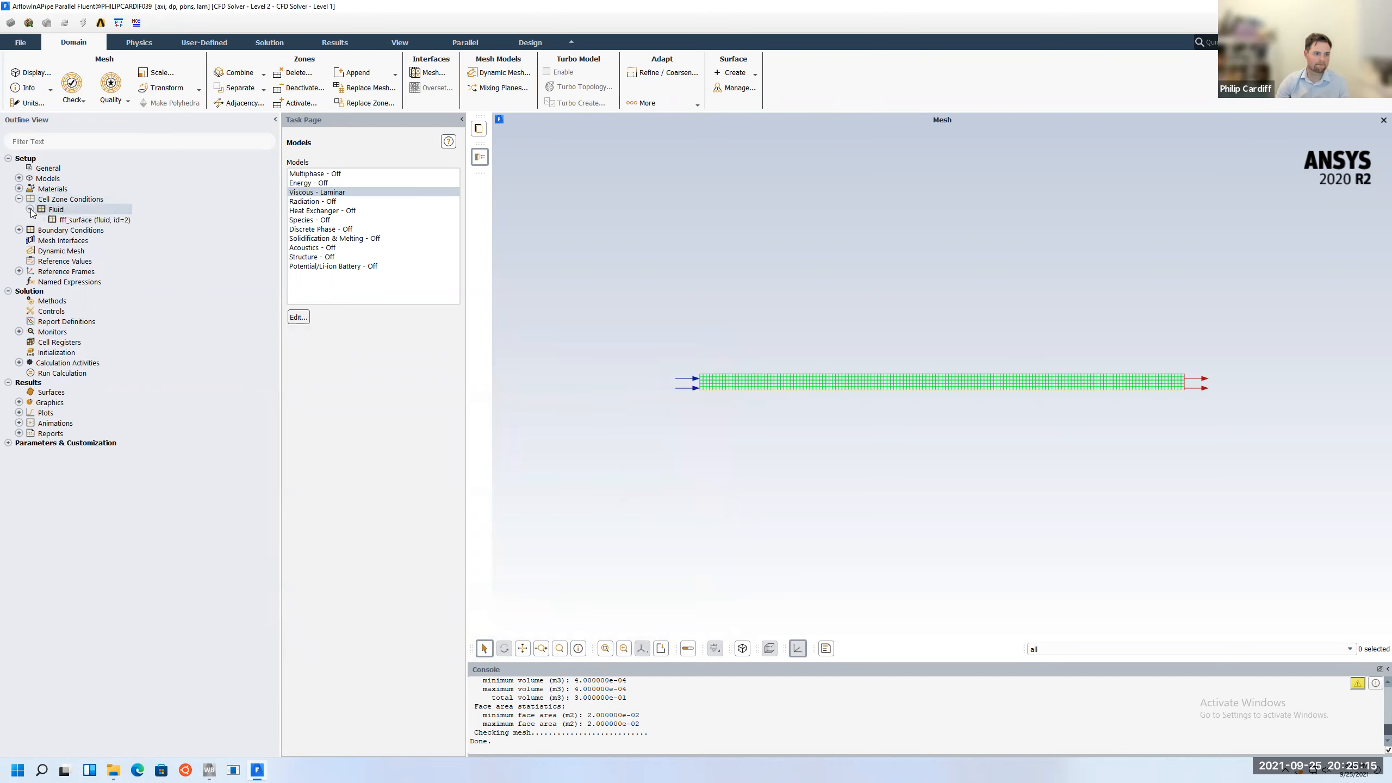
{"action": "left_click", "coordinate": [78, 219]}
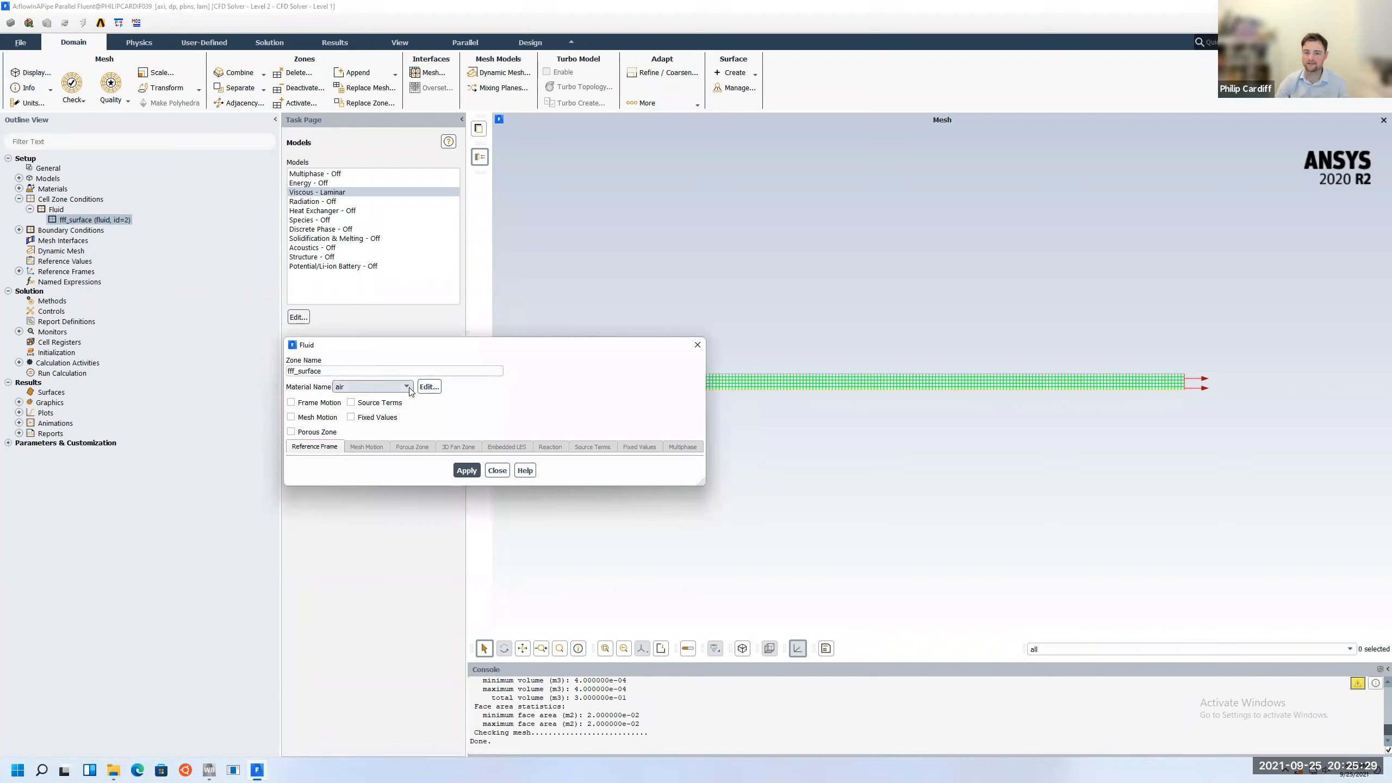
{"action": "left_click", "coordinate": [408, 387]}
{"action": "left_click", "coordinate": [408, 387]}
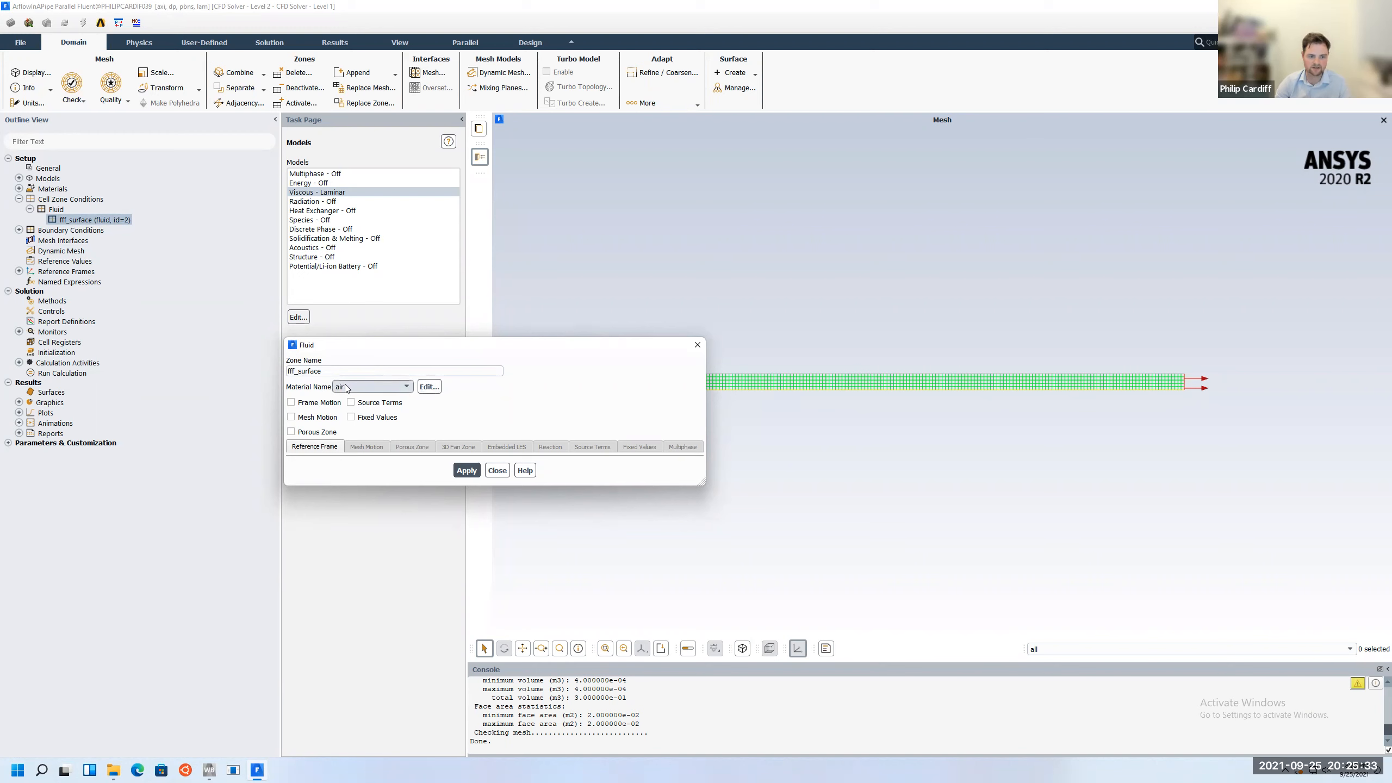
{"action": "left_click", "coordinate": [497, 471]}
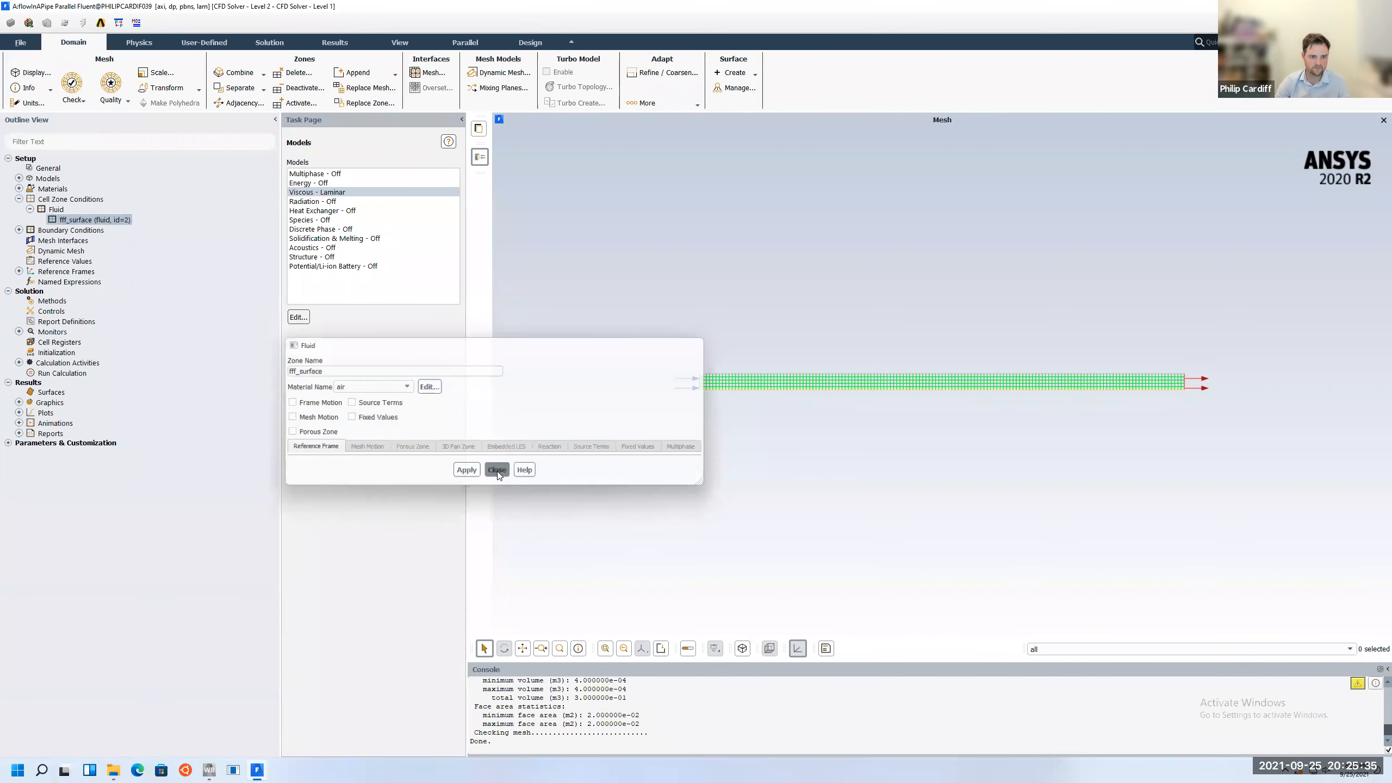
{"action": "left_click", "coordinate": [19, 199]}
Check the axis zone's boundary type and apply a velocity magnitude of 0.01 m/s, normal to the boundary, at the inlet
{"action": "double_click", "coordinate": [66, 210]}
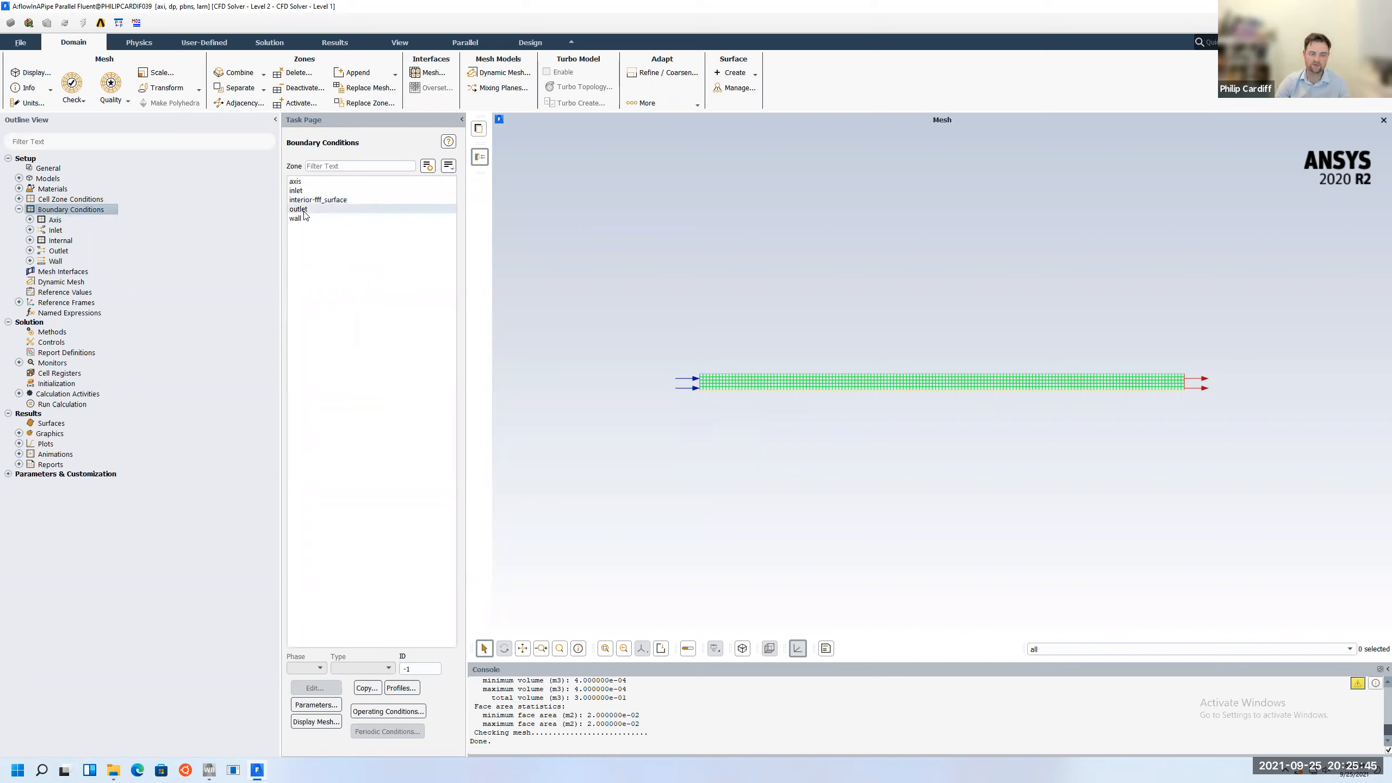
{"action": "left_click", "coordinate": [301, 184]}
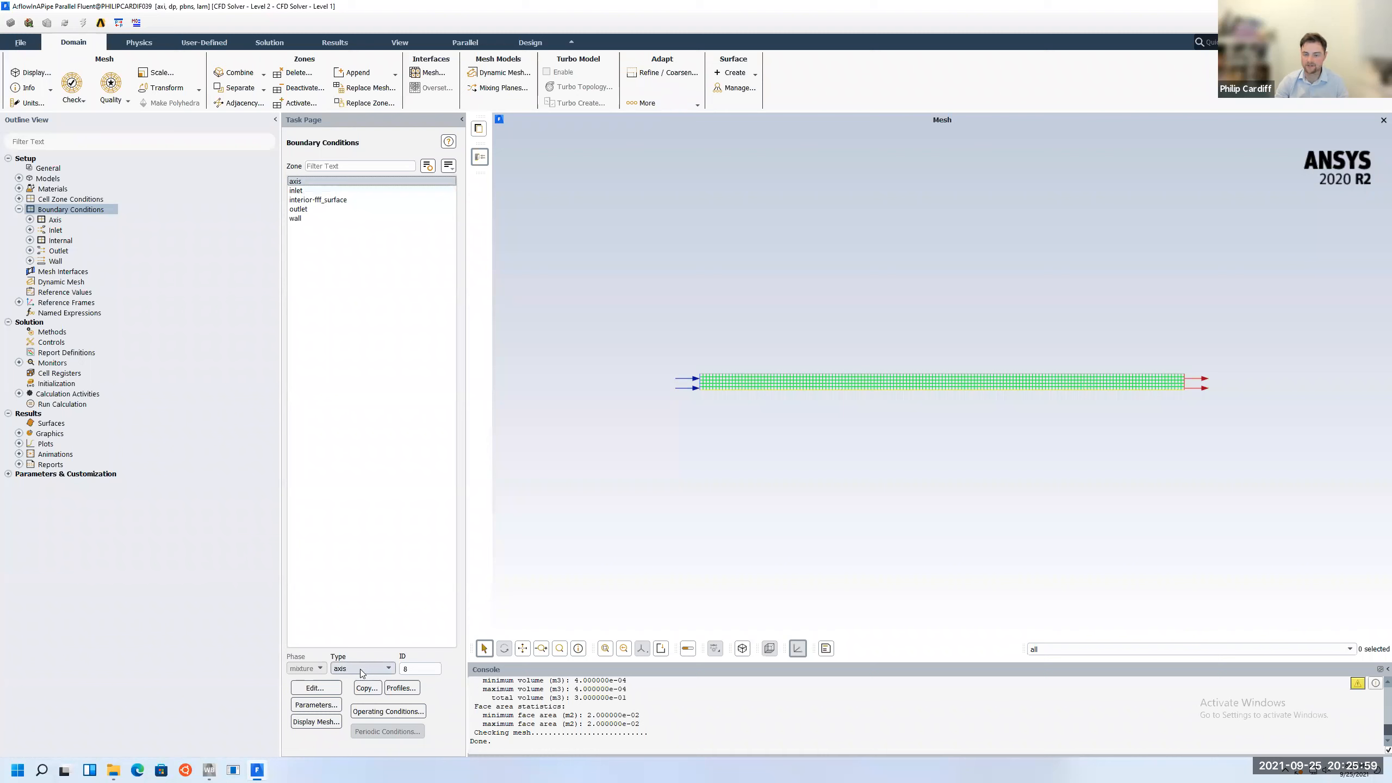
{"action": "left_click", "coordinate": [305, 190]}
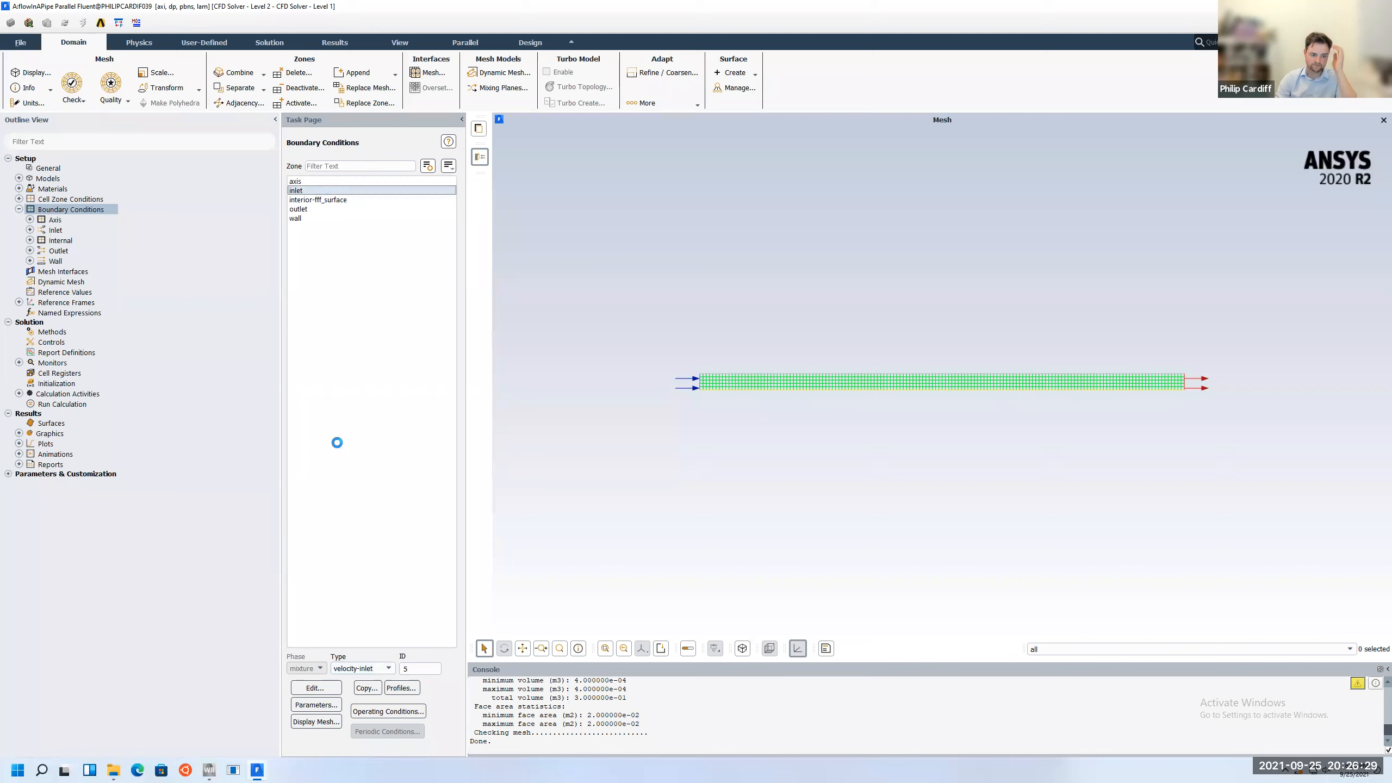
{"action": "left_click", "coordinate": [316, 688]}
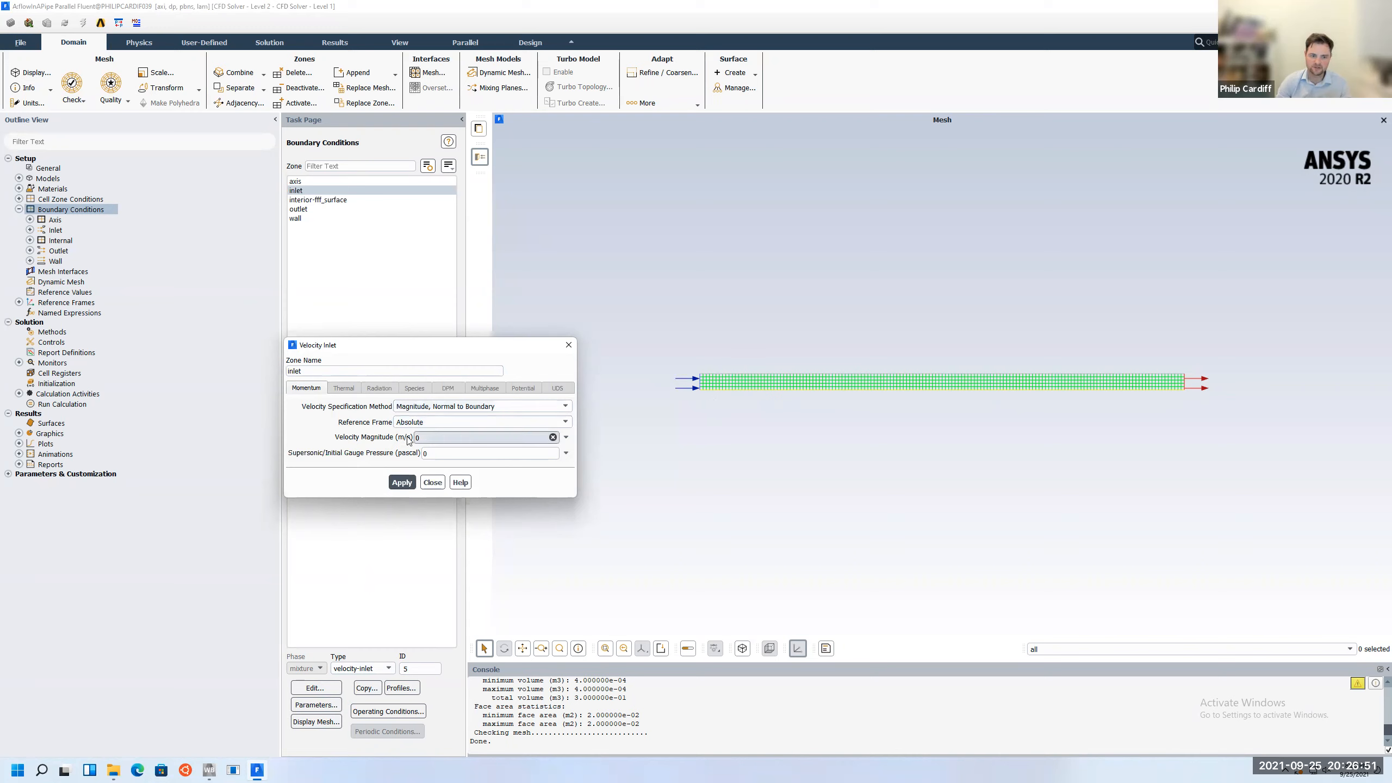
{"action": "left_click", "coordinate": [454, 437]}
{"action": "type", "text": ".01"}
{"action": "left_click", "coordinate": [482, 406]}
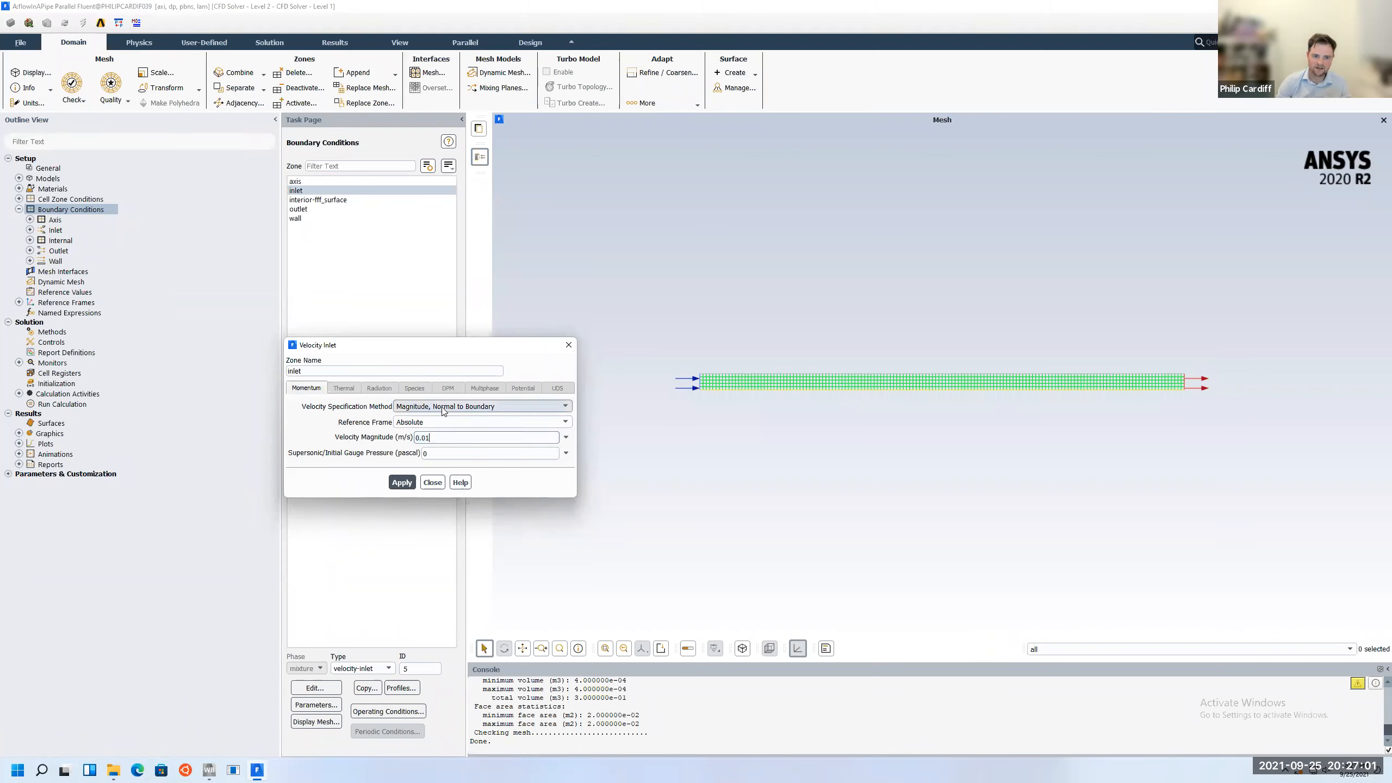
{"action": "left_click", "coordinate": [342, 422]}
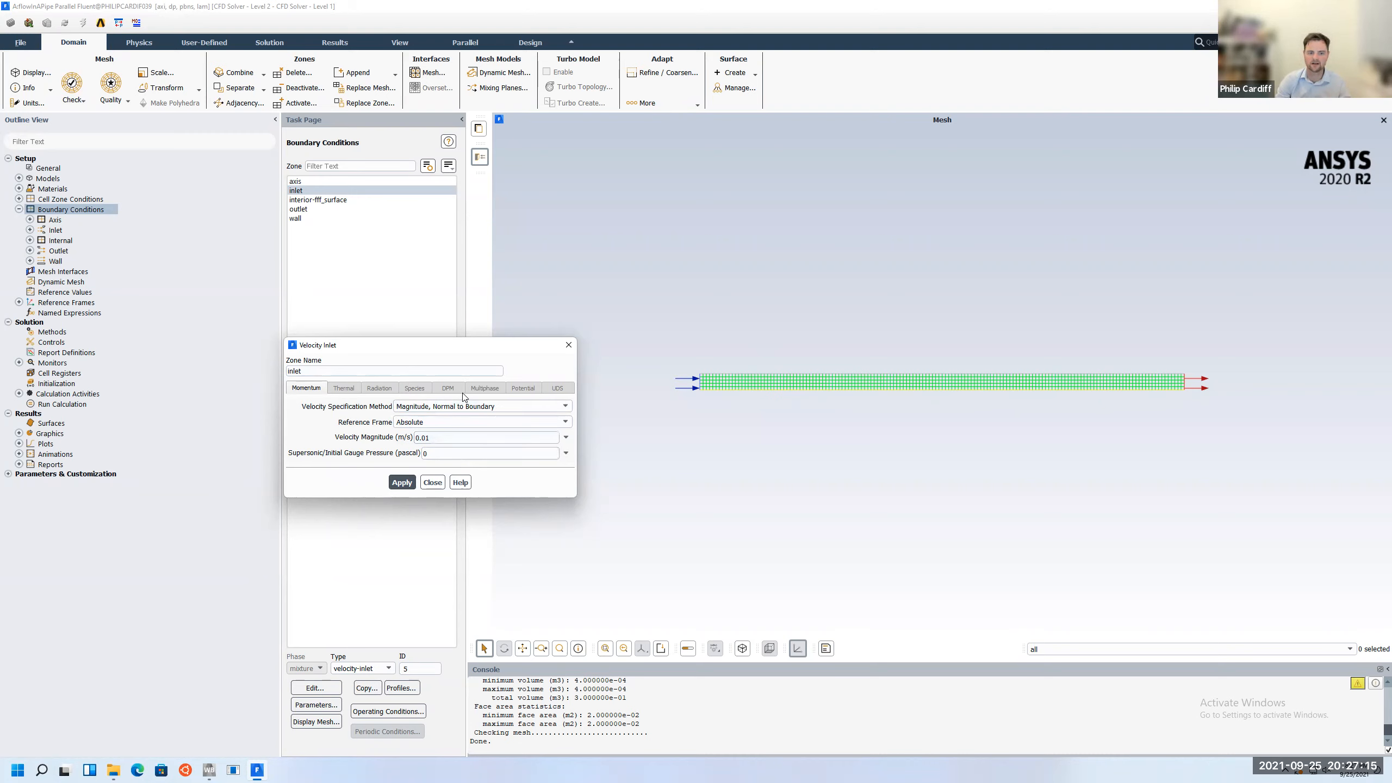
{"action": "left_click", "coordinate": [402, 482]}
{"action": "left_click", "coordinate": [433, 482]}
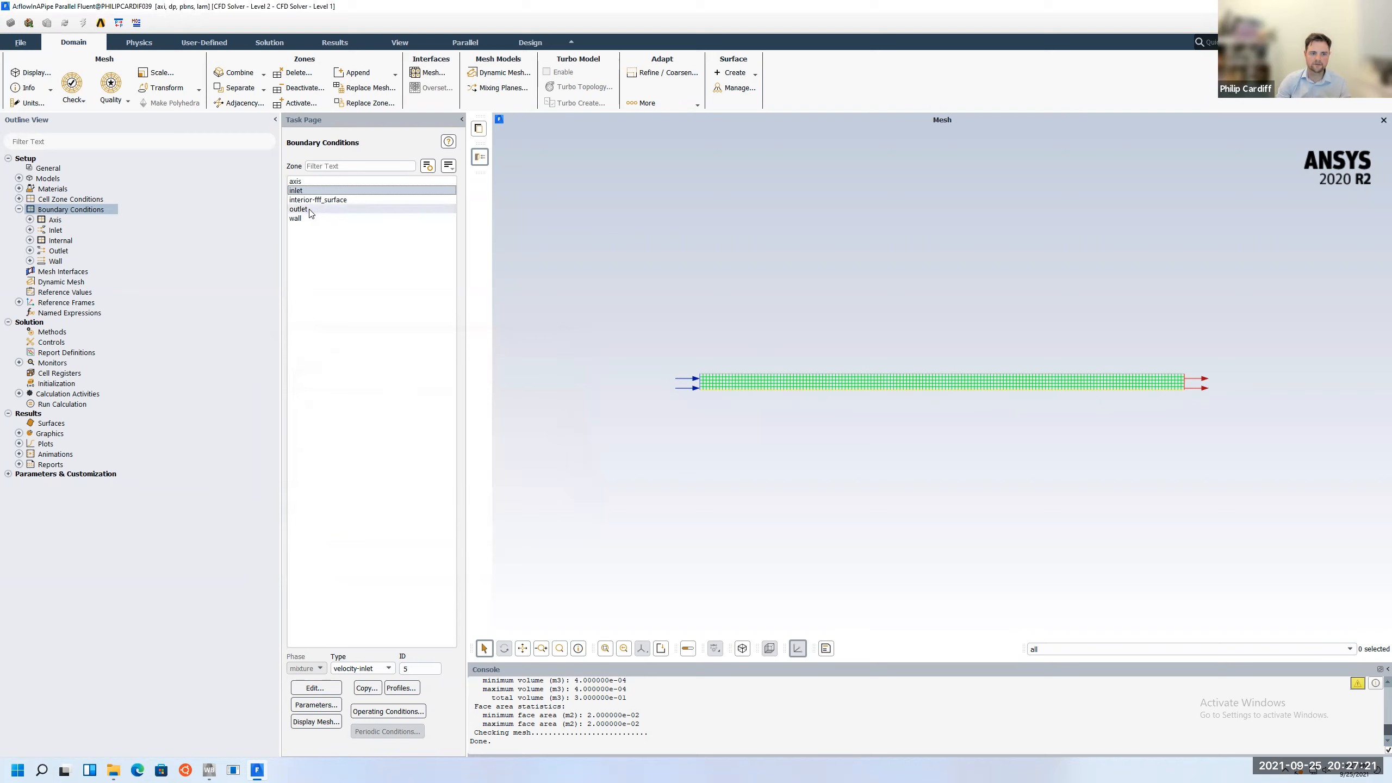
Apply a gauge pressure of 0 Pa at the outlet's pressure-outlet boundary condition
{"action": "left_click", "coordinate": [310, 211]}
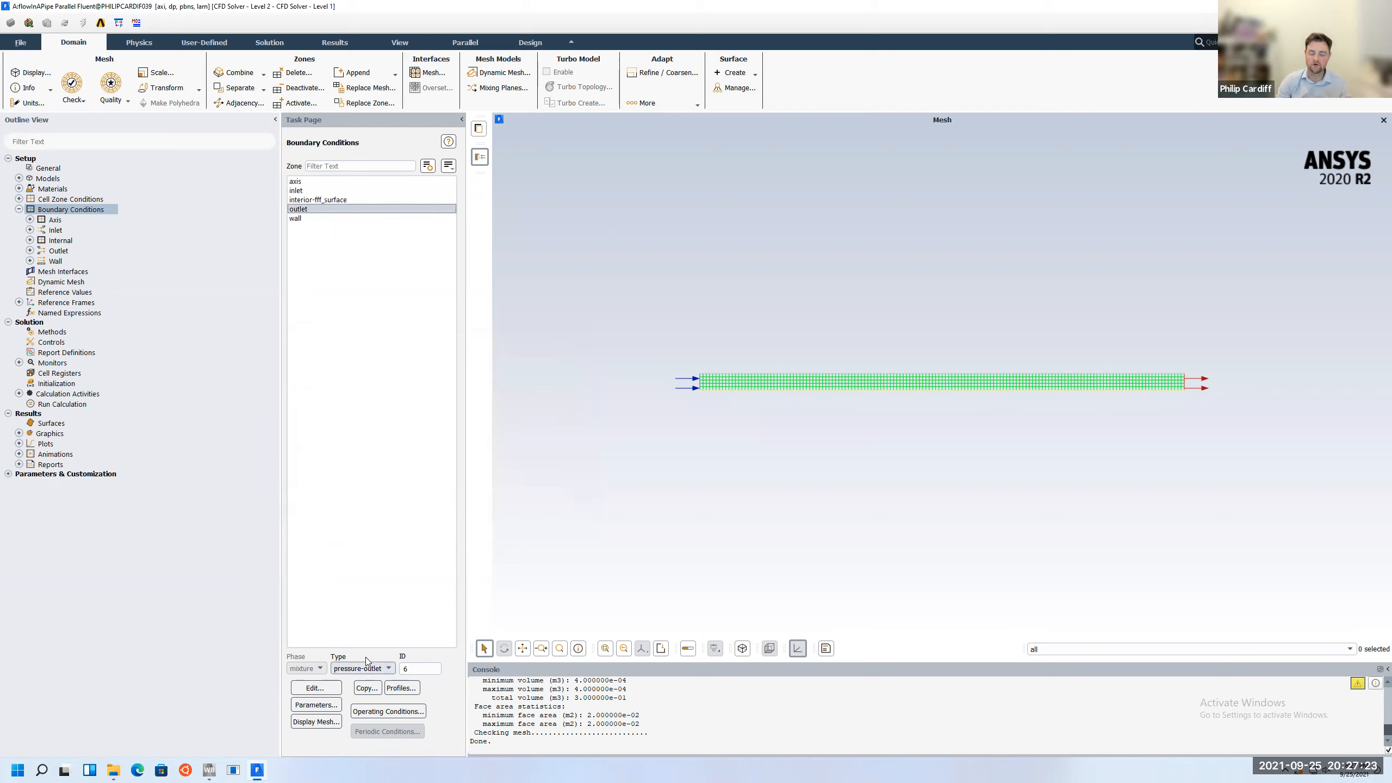
{"action": "double_click", "coordinate": [319, 209]}
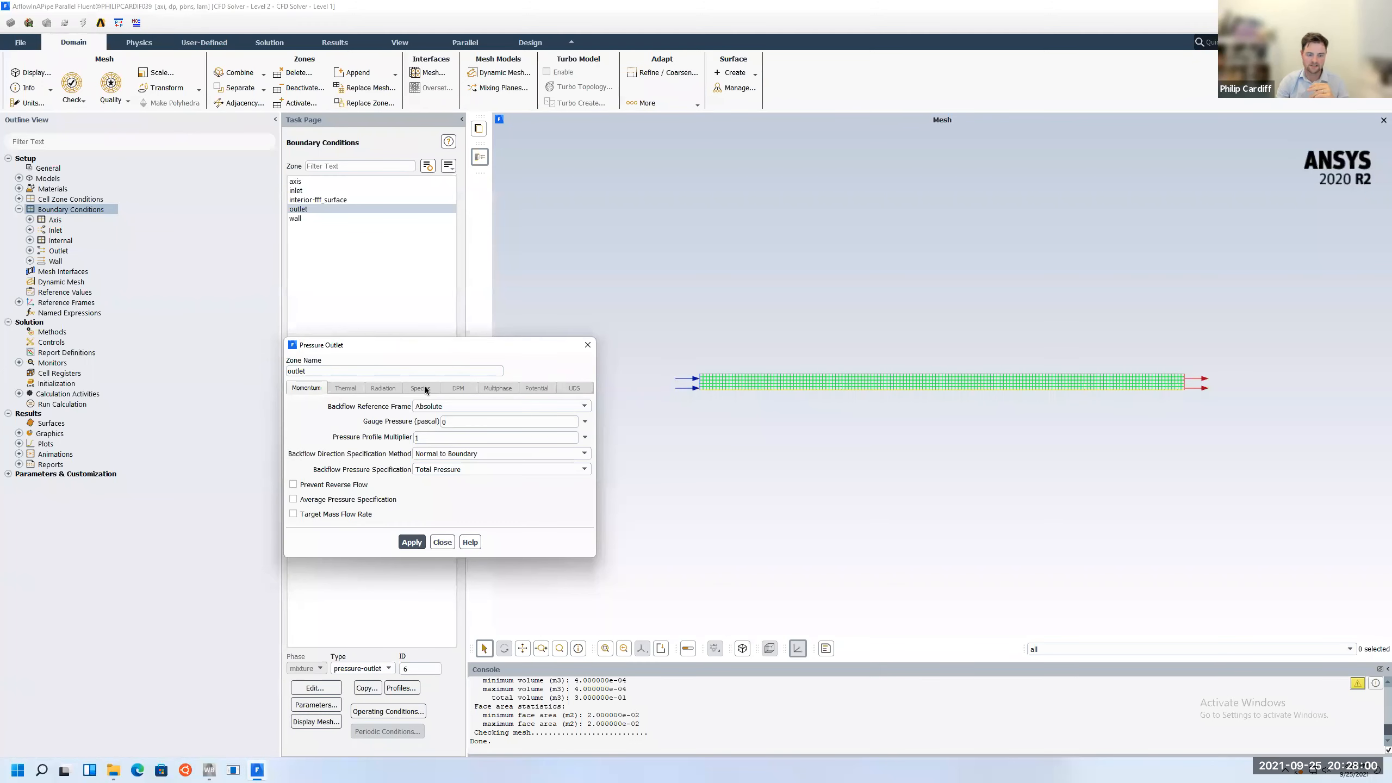
{"action": "left_click", "coordinate": [454, 422]}
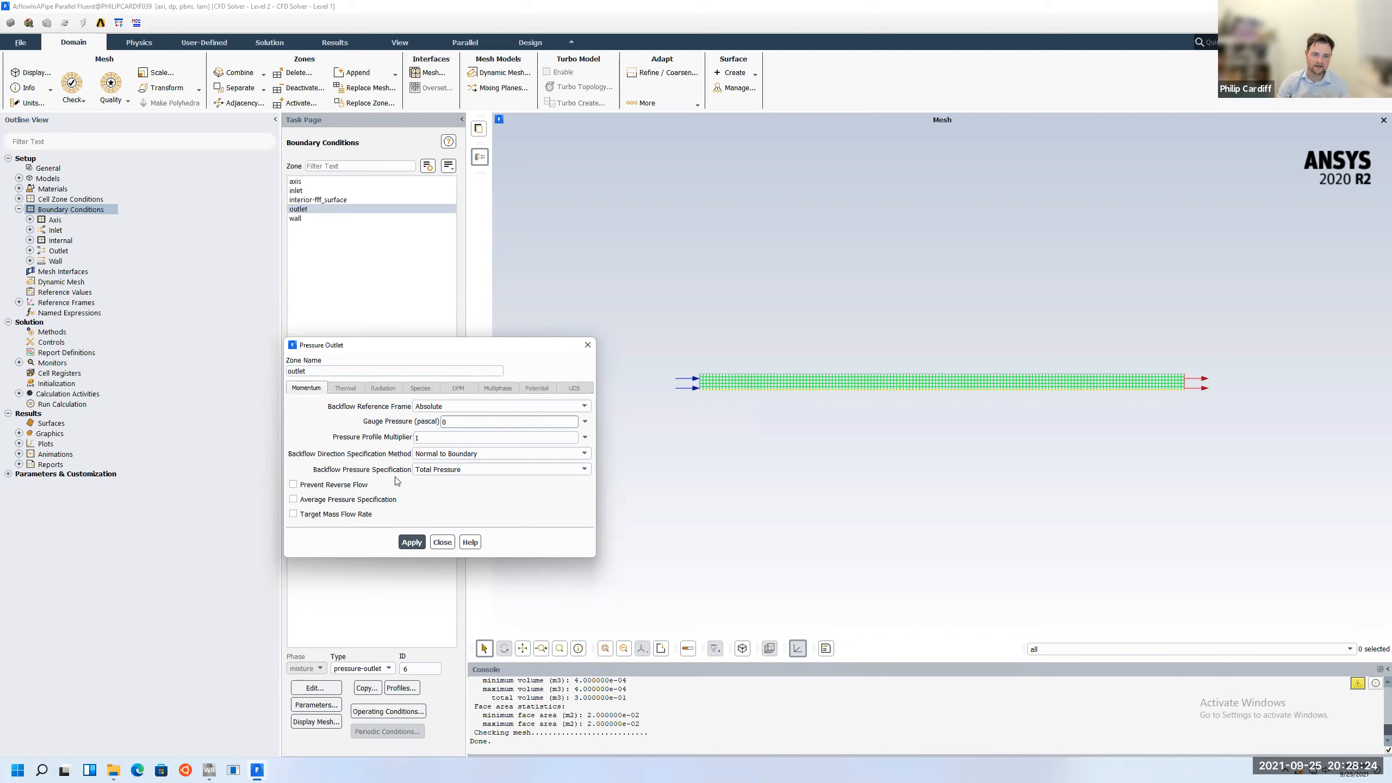
{"action": "left_click", "coordinate": [405, 541]}
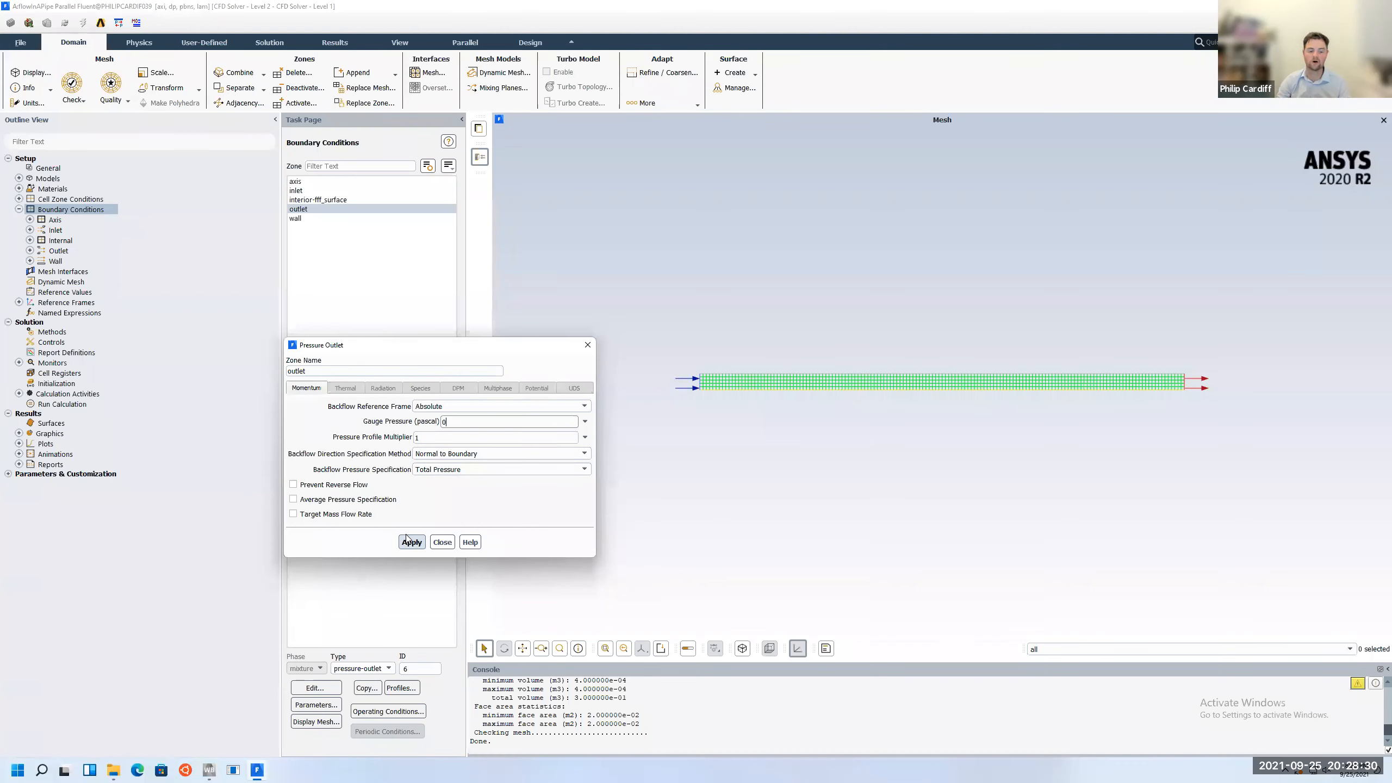
{"action": "left_click", "coordinate": [443, 542]}
Review the Specified Shear option for the wall zone, and apply a stationary wall with the No Slip shear condition
{"action": "left_click", "coordinate": [308, 217]}
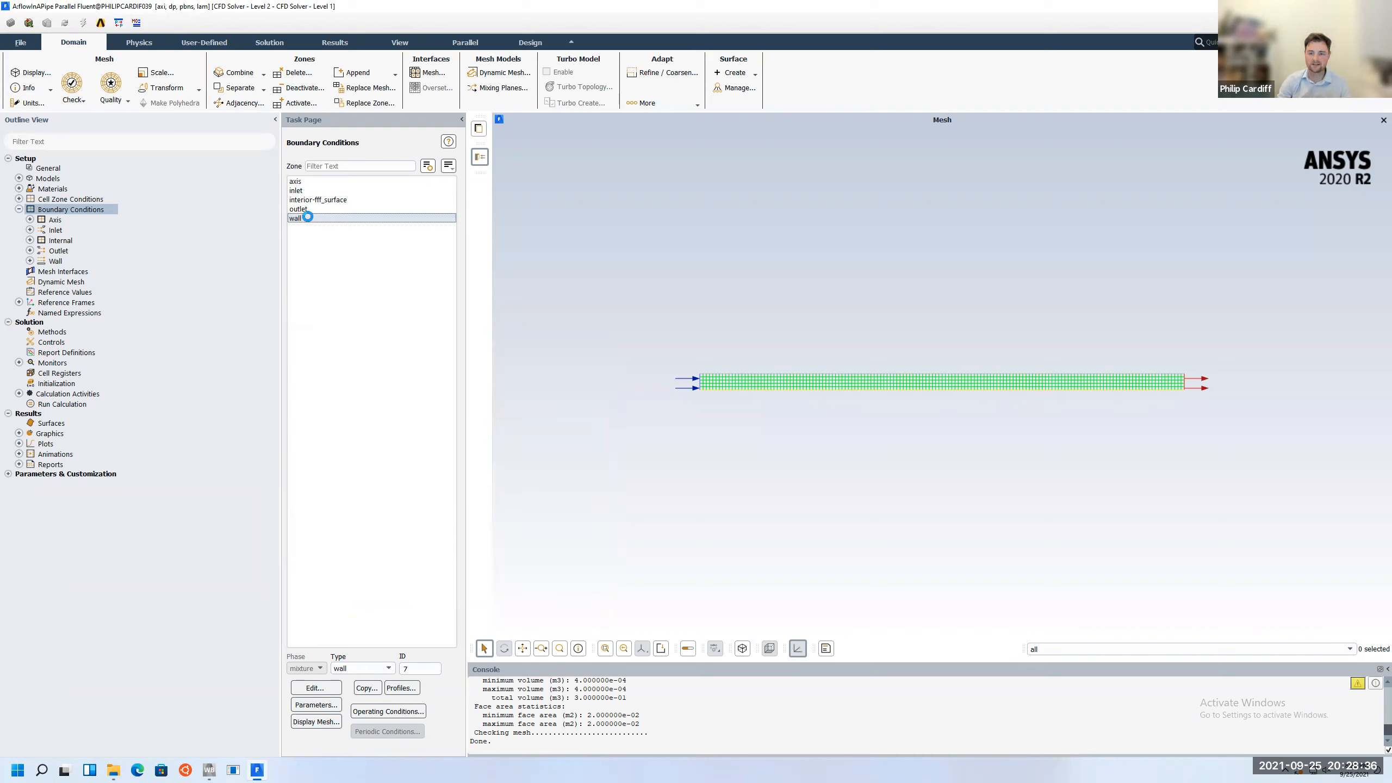
{"action": "double_click", "coordinate": [308, 217]}
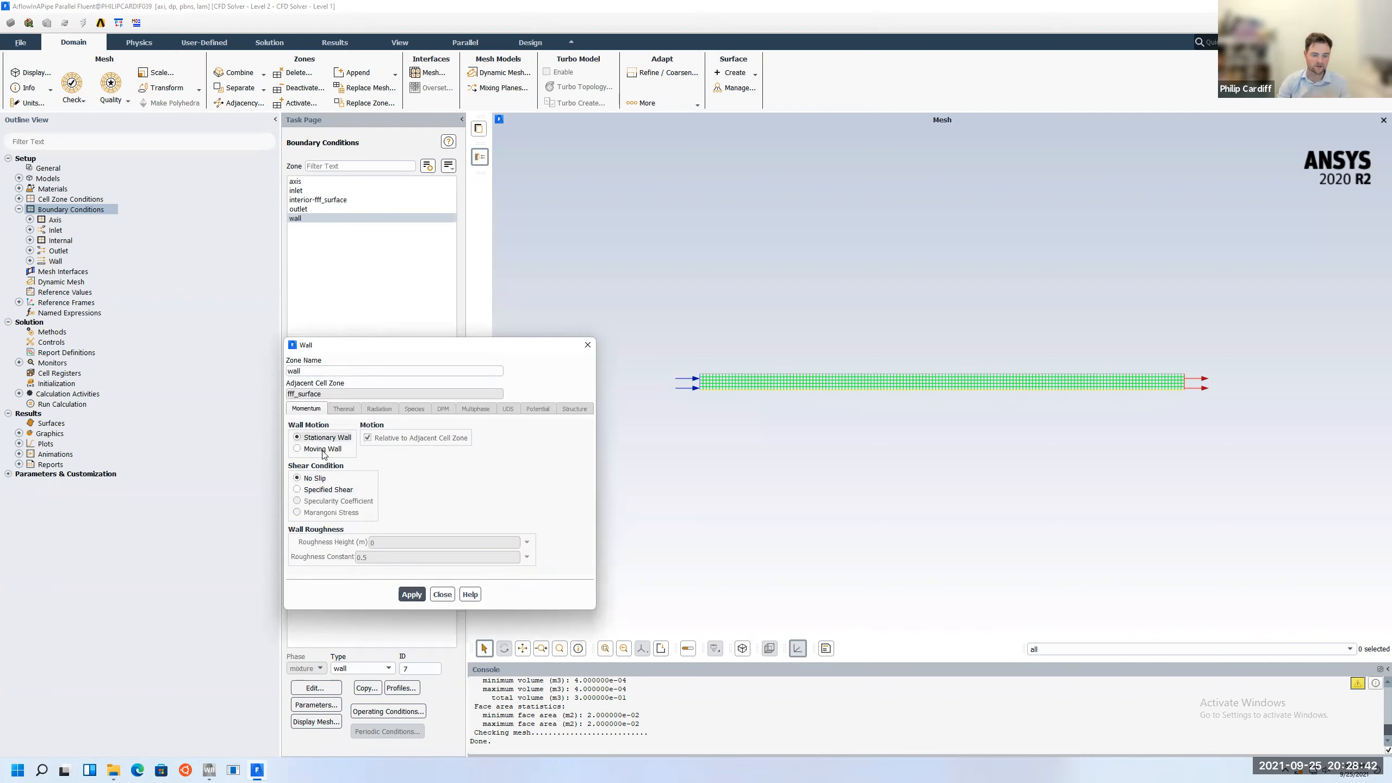
{"action": "left_click", "coordinate": [319, 495]}
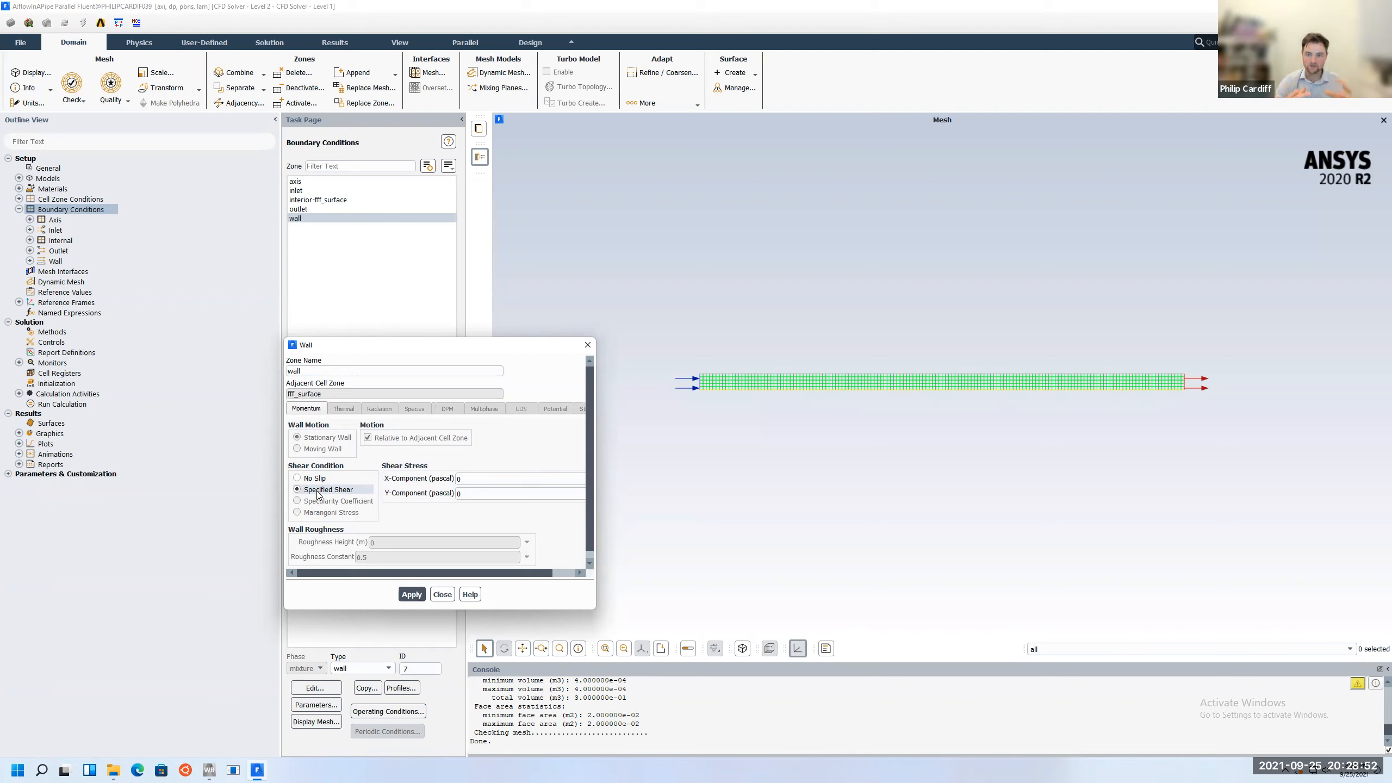
{"action": "left_click", "coordinate": [323, 482]}
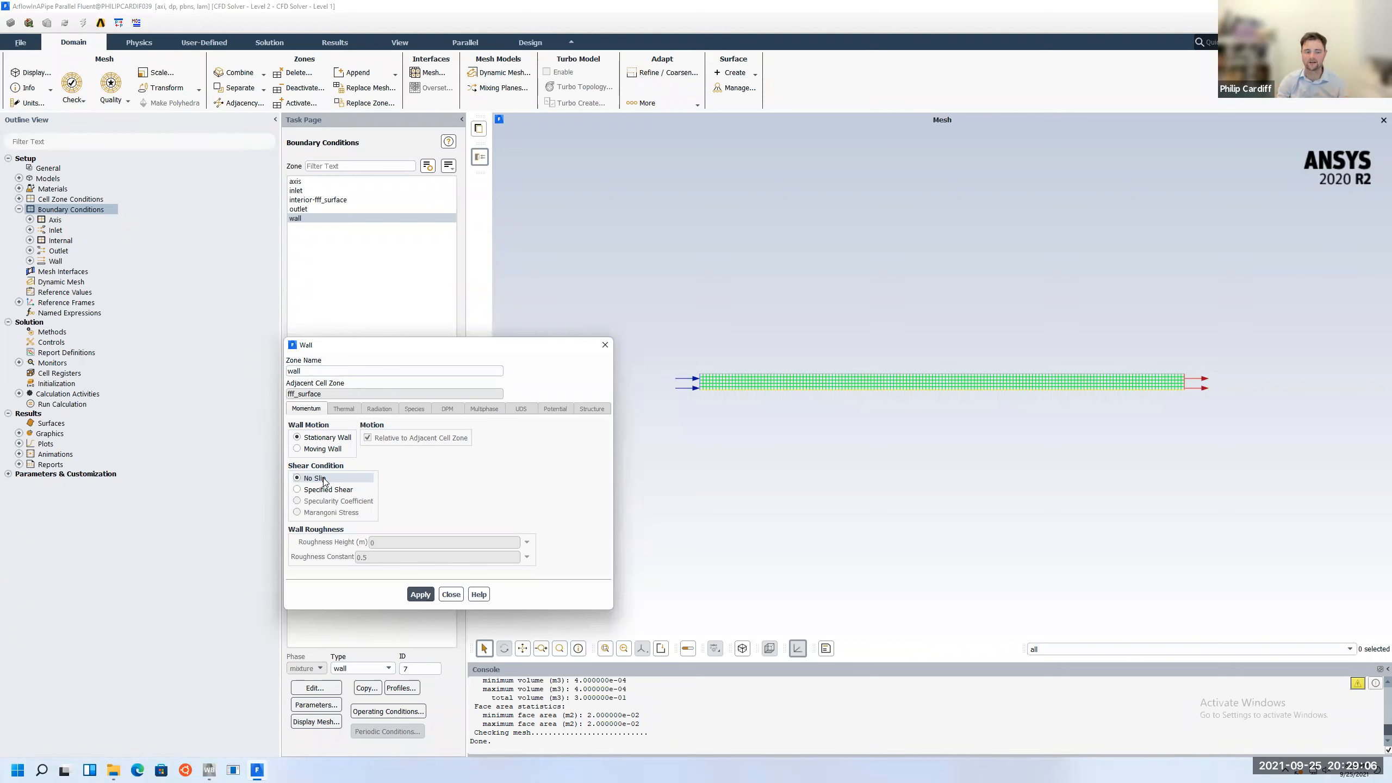
{"action": "left_click", "coordinate": [322, 492]}
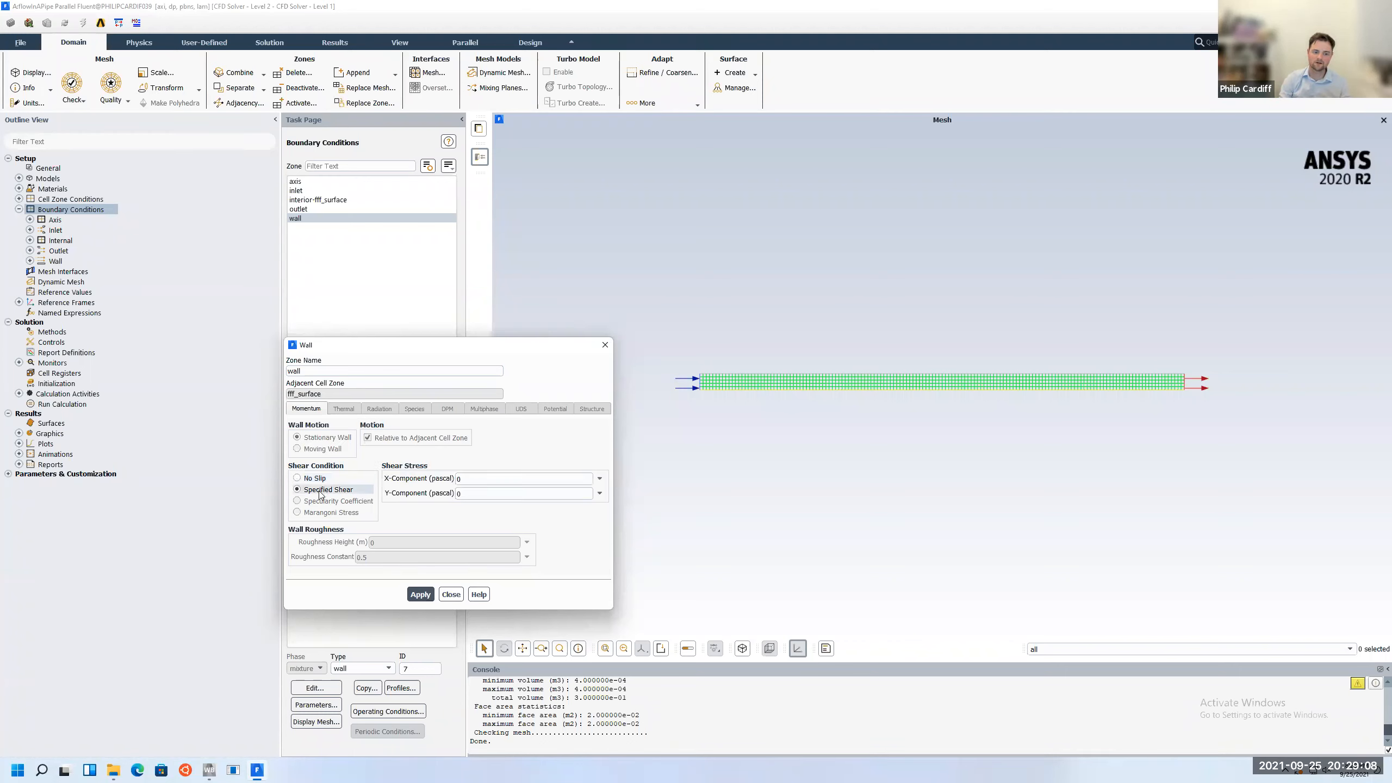
{"action": "left_click", "coordinate": [482, 478]}
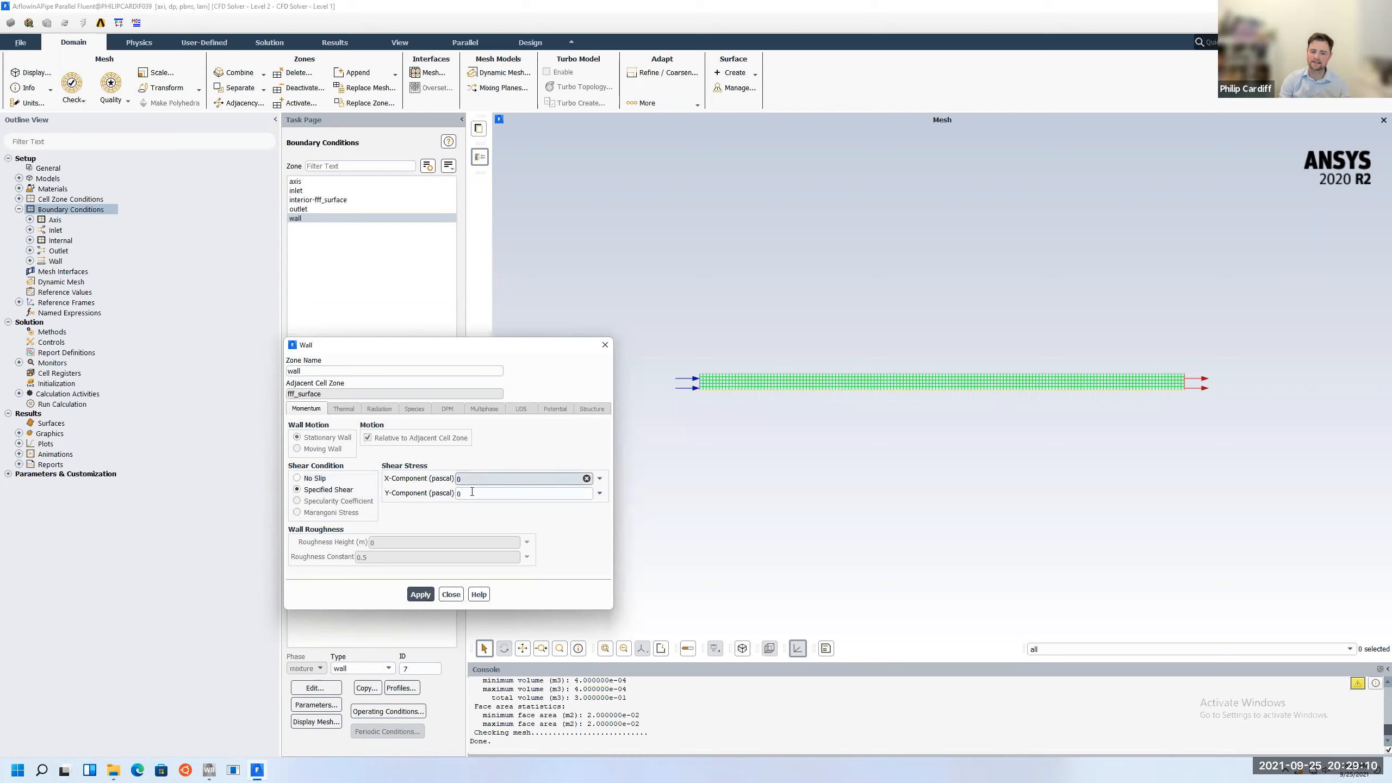
{"action": "left_click", "coordinate": [472, 492]}
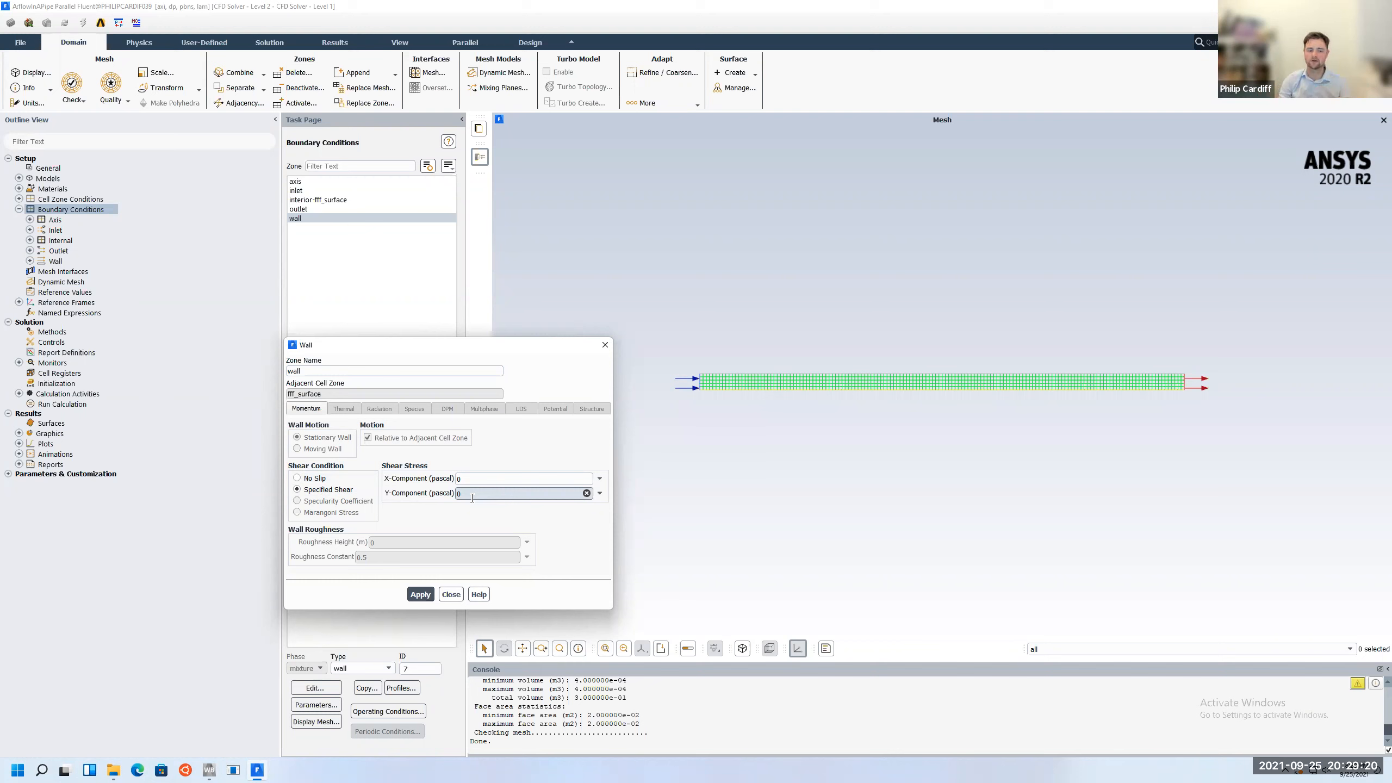
{"action": "left_click", "coordinate": [341, 493]}
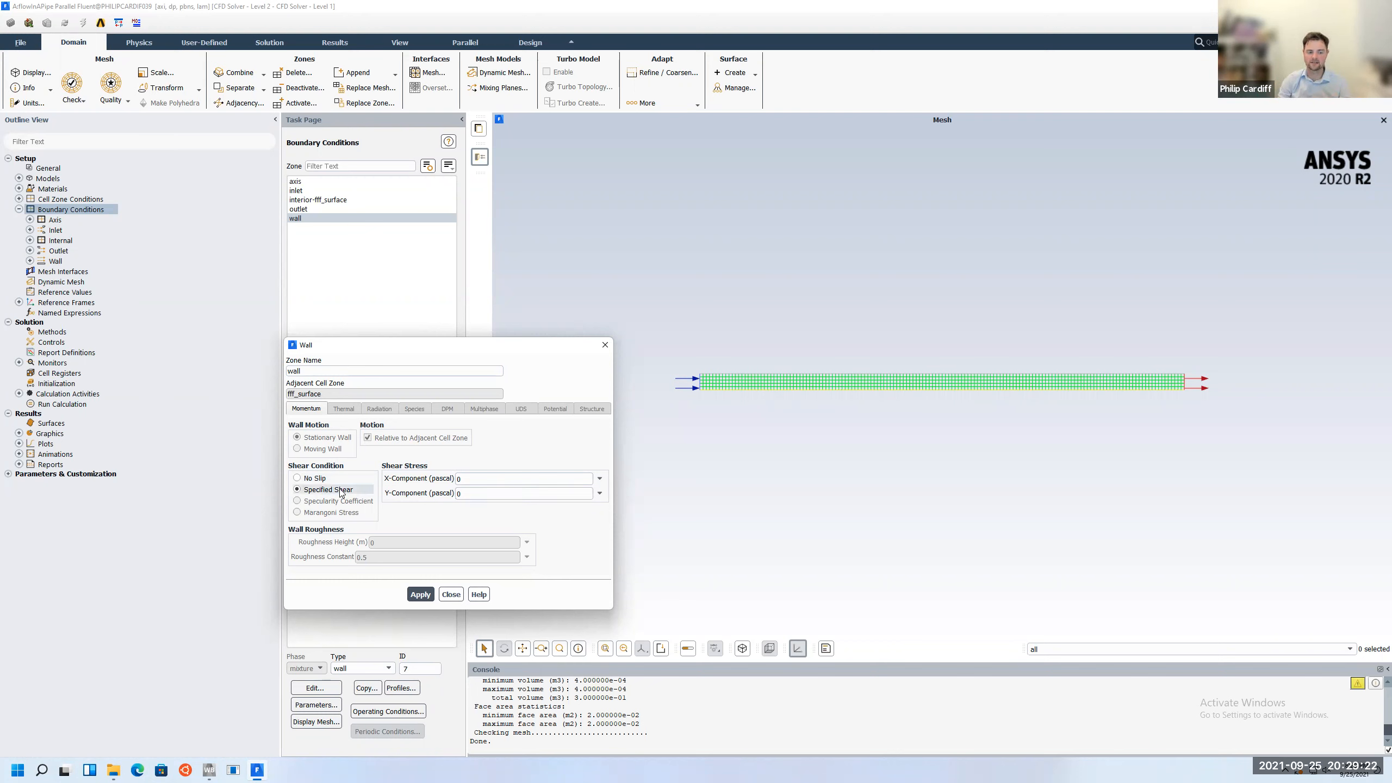
{"action": "left_click", "coordinate": [315, 478]}
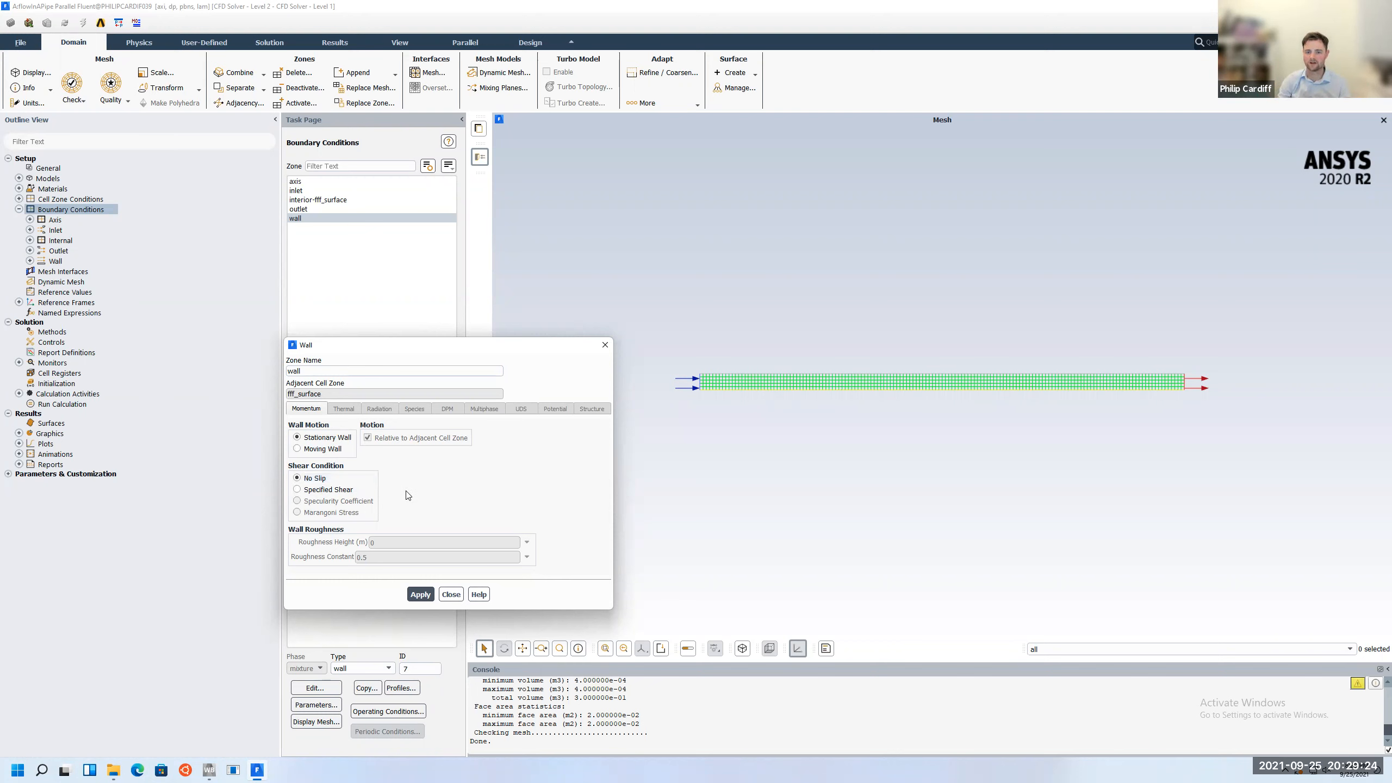
{"action": "left_click", "coordinate": [422, 592]}
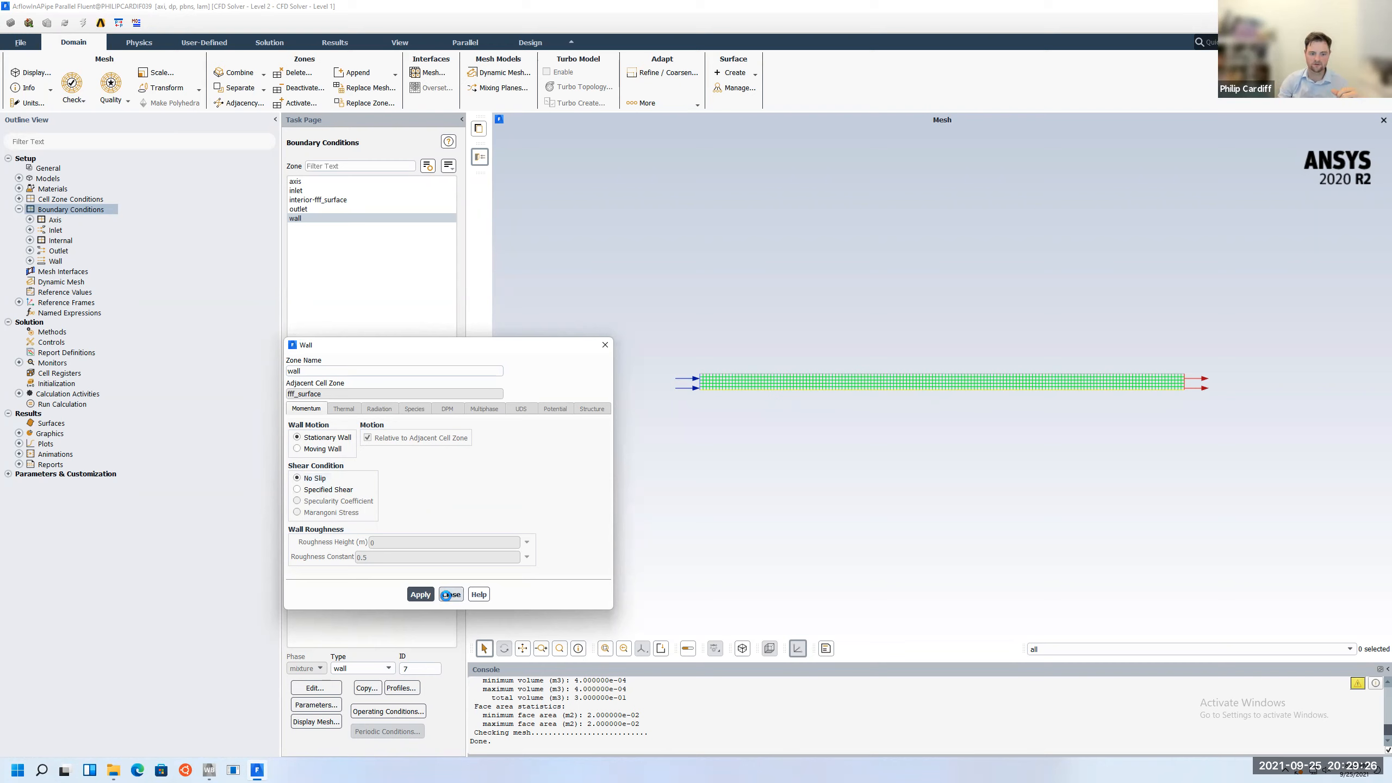
{"action": "left_click", "coordinate": [451, 594]}
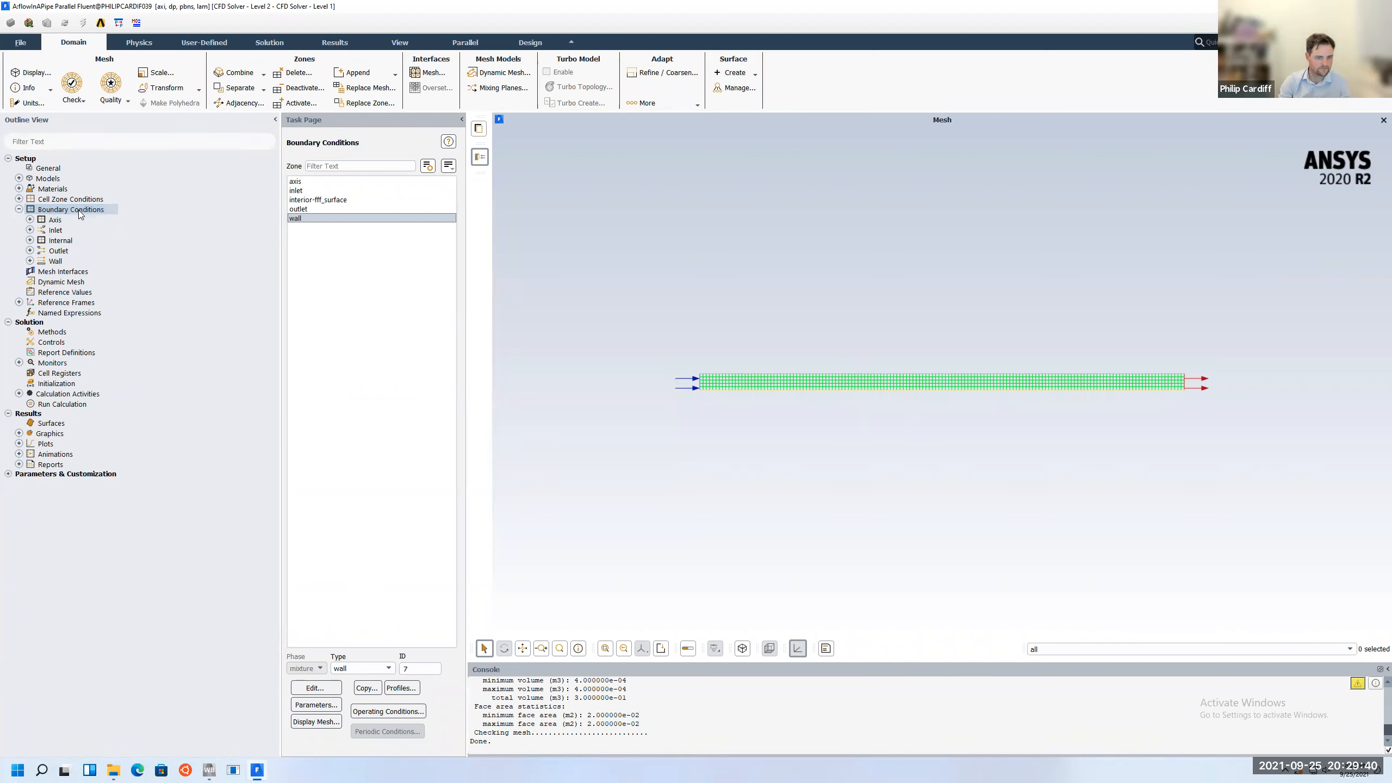
Review the reference values in the case setup
{"action": "left_click", "coordinate": [19, 209]}
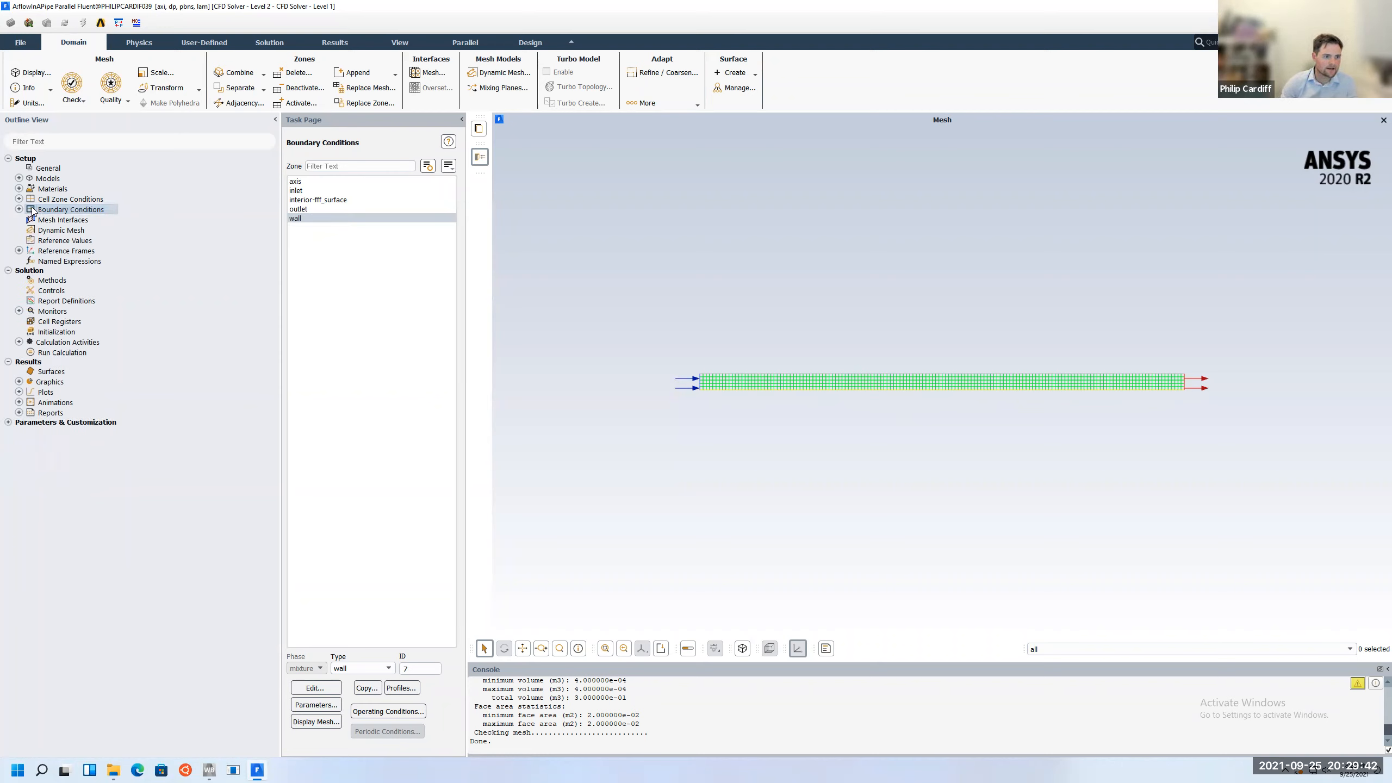
{"action": "left_click", "coordinate": [65, 241]}
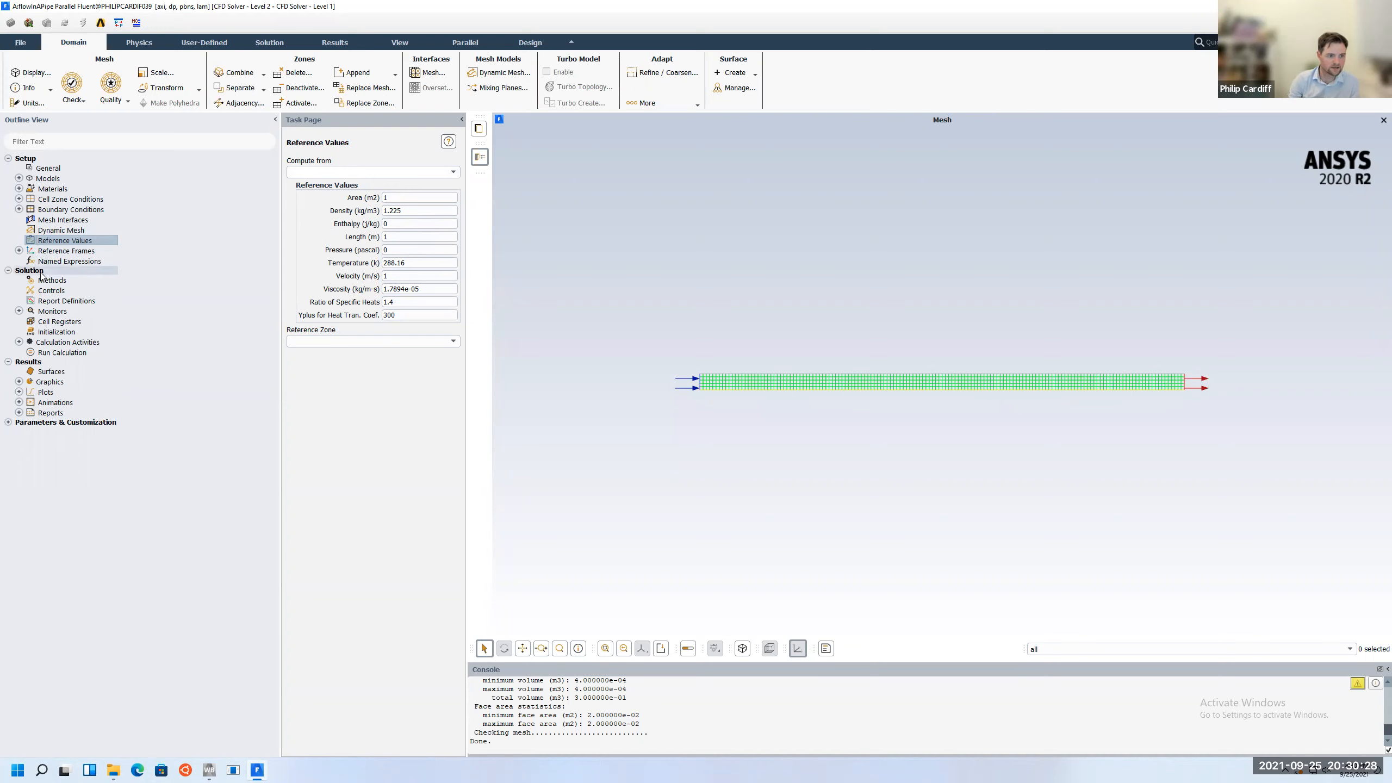
{"action": "left_click", "coordinate": [8, 158]}
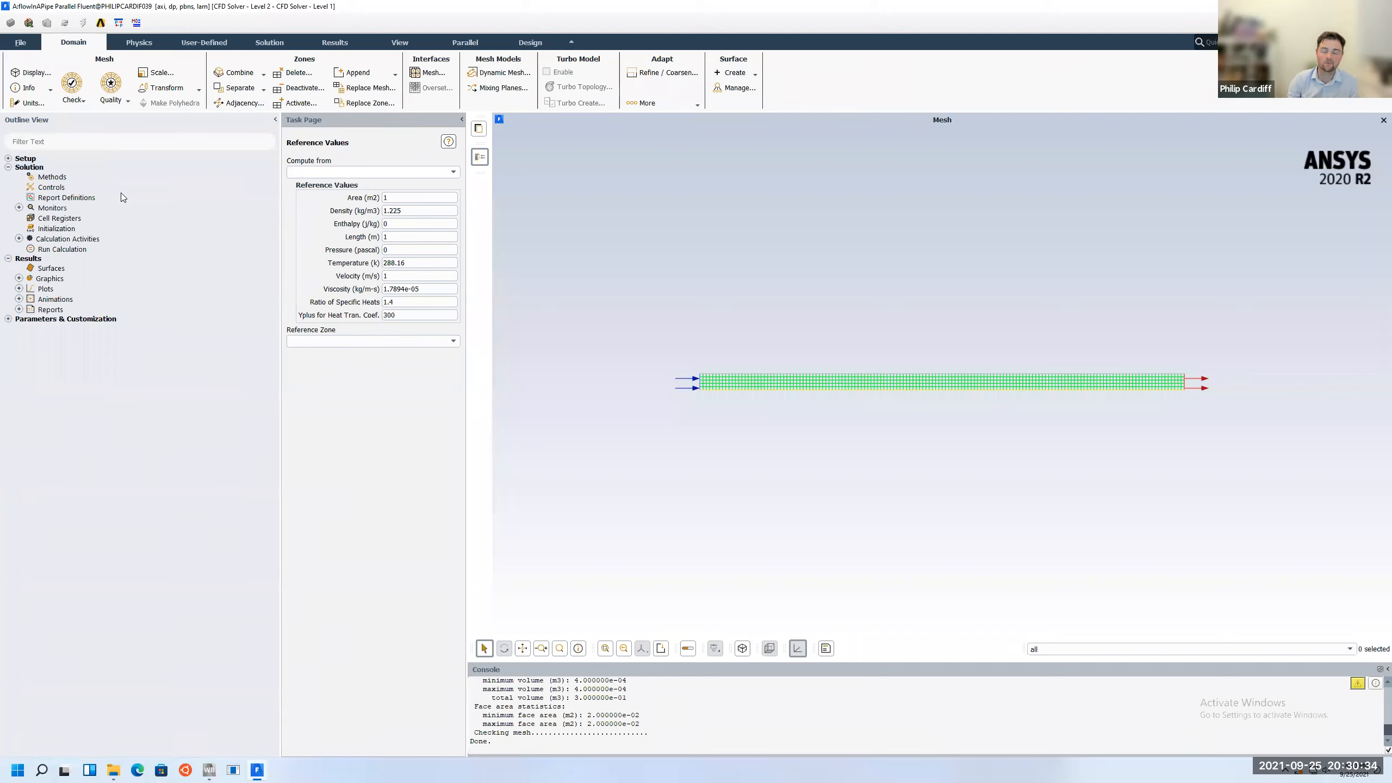
Select the Coupled scheme for pressure-velocity coupling in the solution methods
{"action": "double_click", "coordinate": [25, 167]}
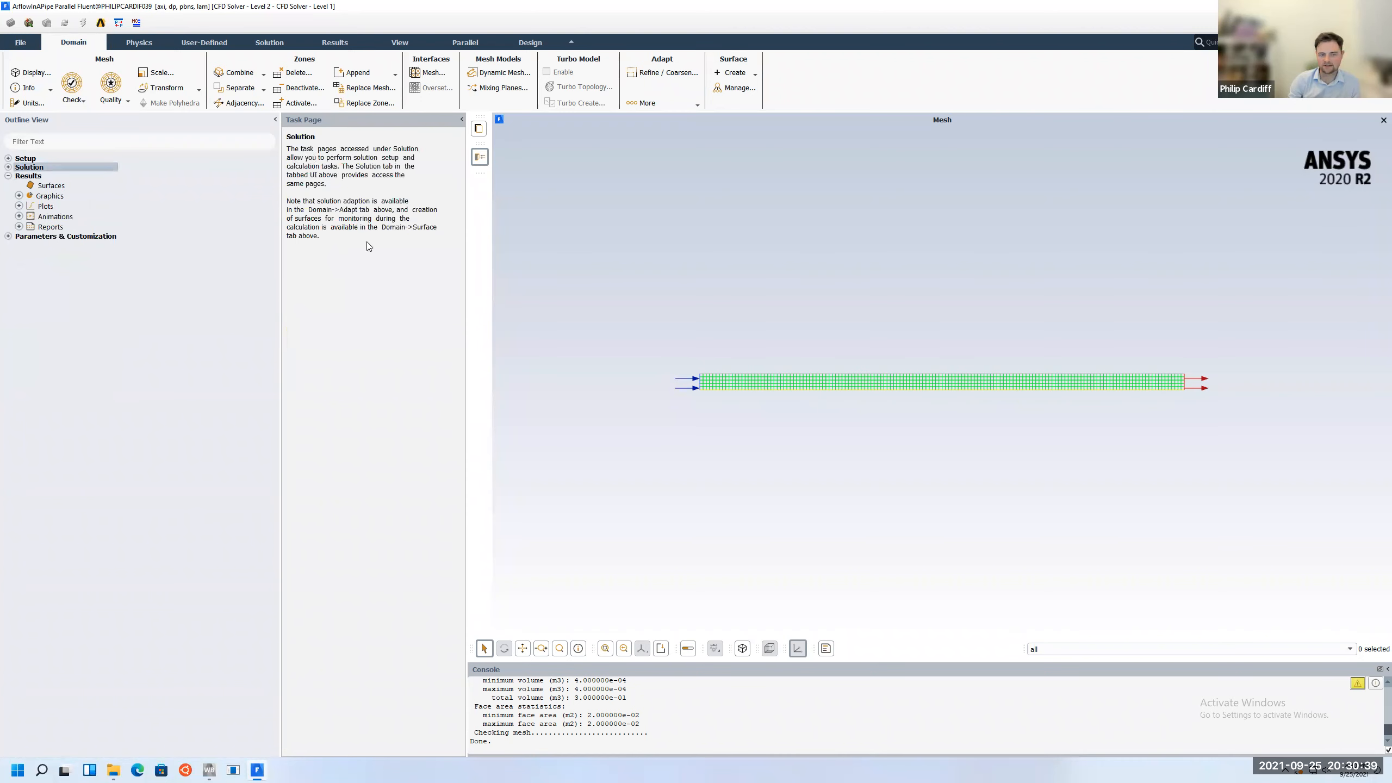
{"action": "double_click", "coordinate": [17, 170]}
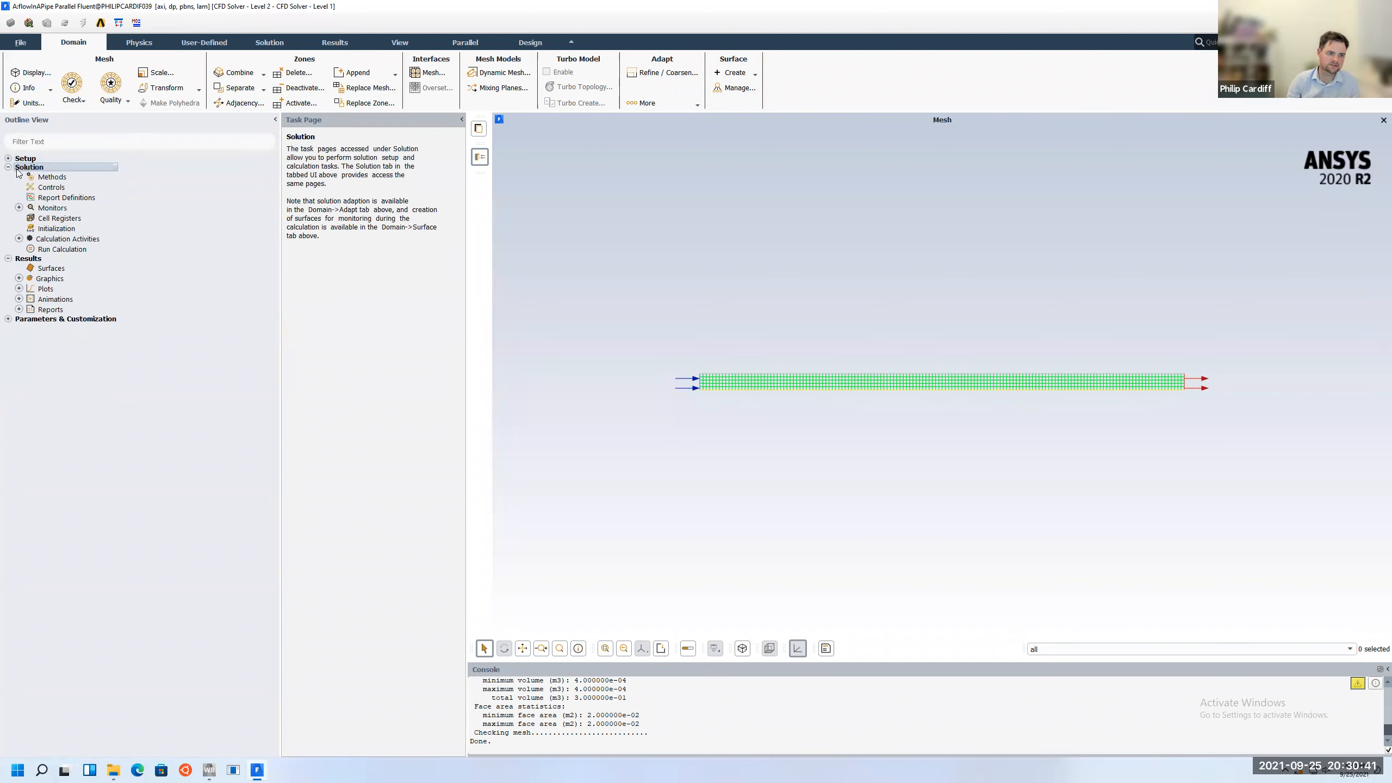
{"action": "double_click", "coordinate": [45, 177]}
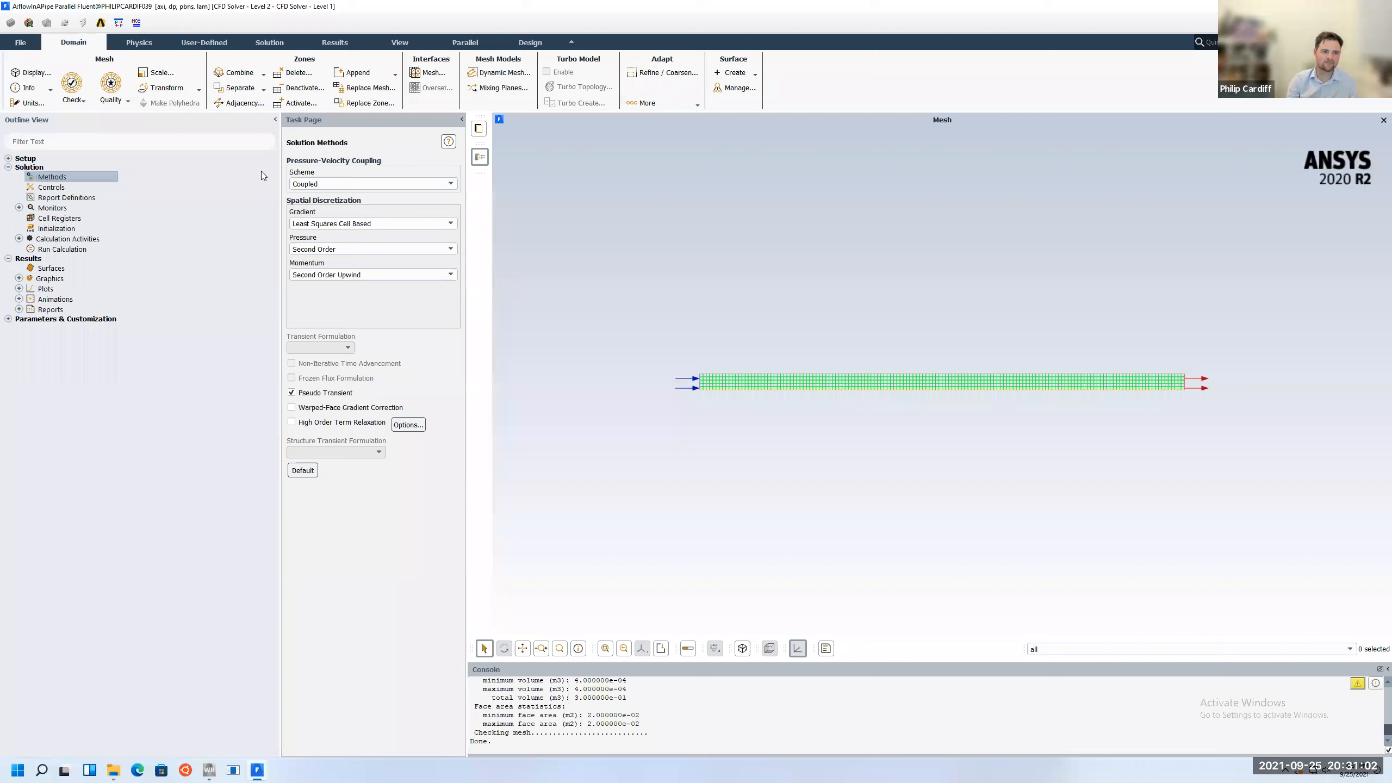
{"action": "left_click", "coordinate": [346, 186]}
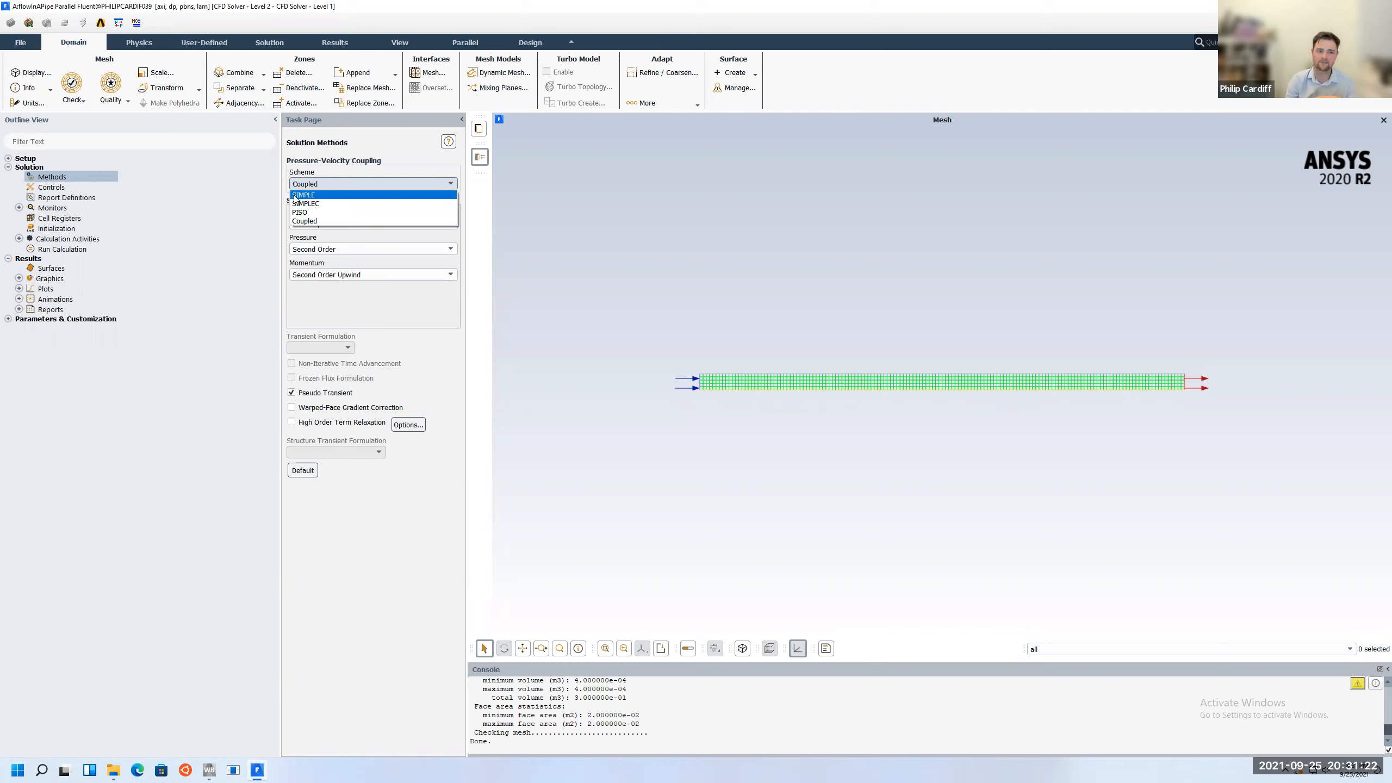
{"action": "left_click", "coordinate": [307, 220]}
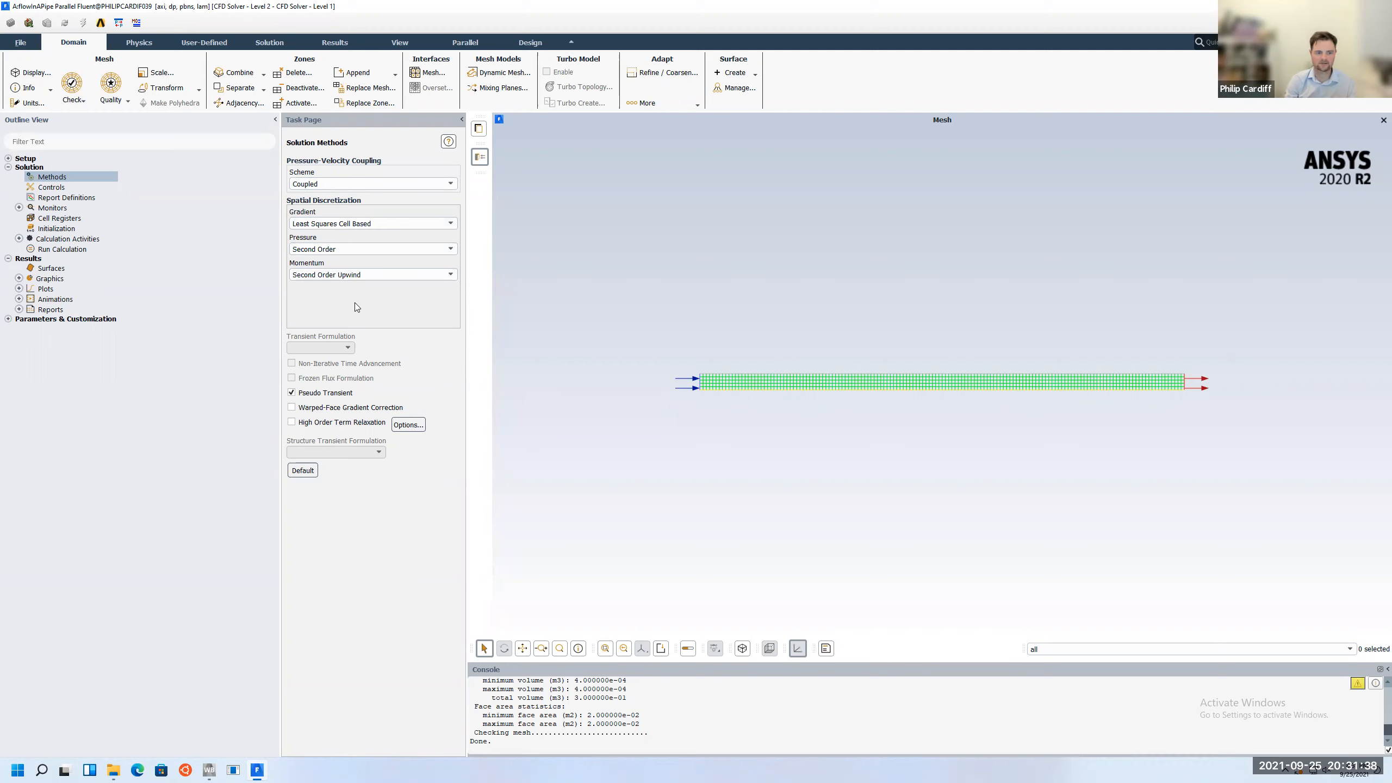
Review the relaxation factors in the solution controls and accept the absolute convergence criteria of the residual monitors
{"action": "left_click", "coordinate": [58, 189]}
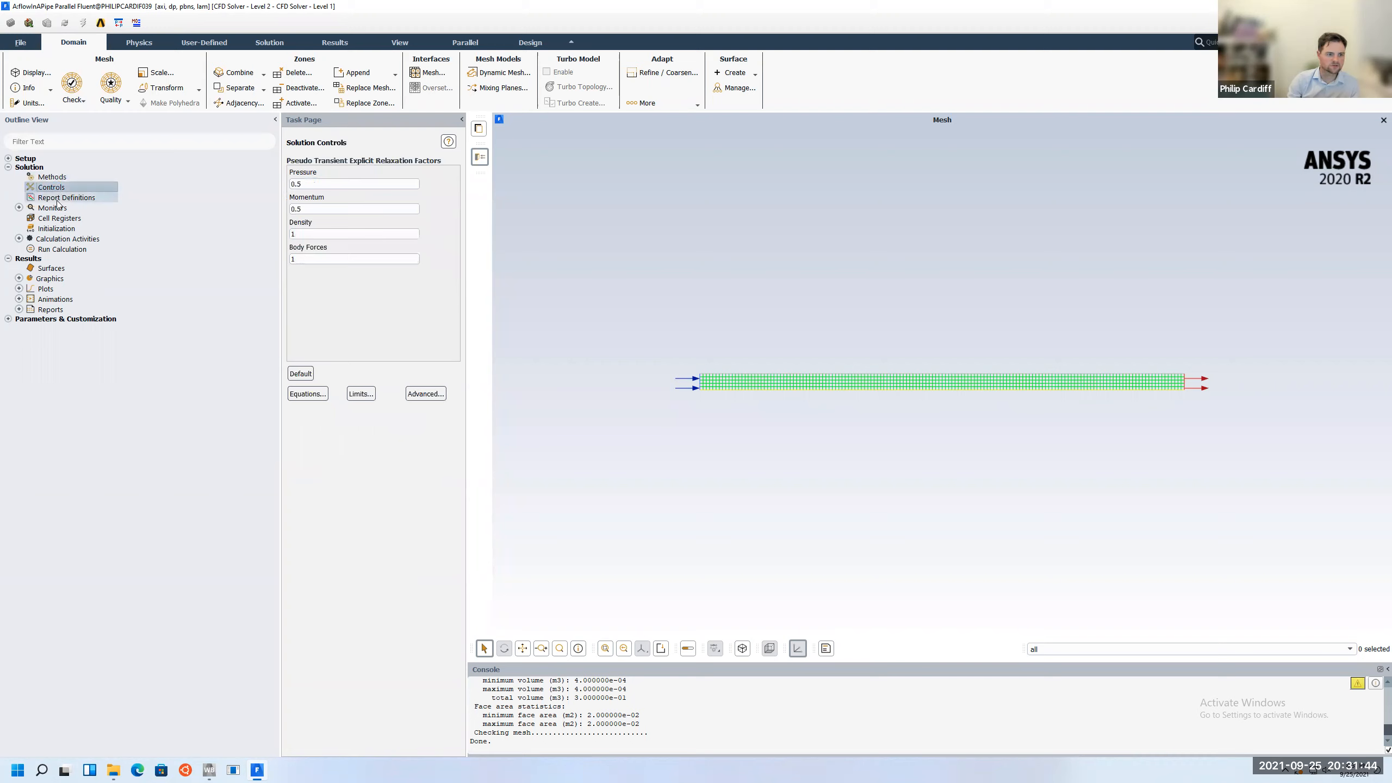
{"action": "left_click", "coordinate": [42, 210]}
{"action": "double_click", "coordinate": [42, 211]}
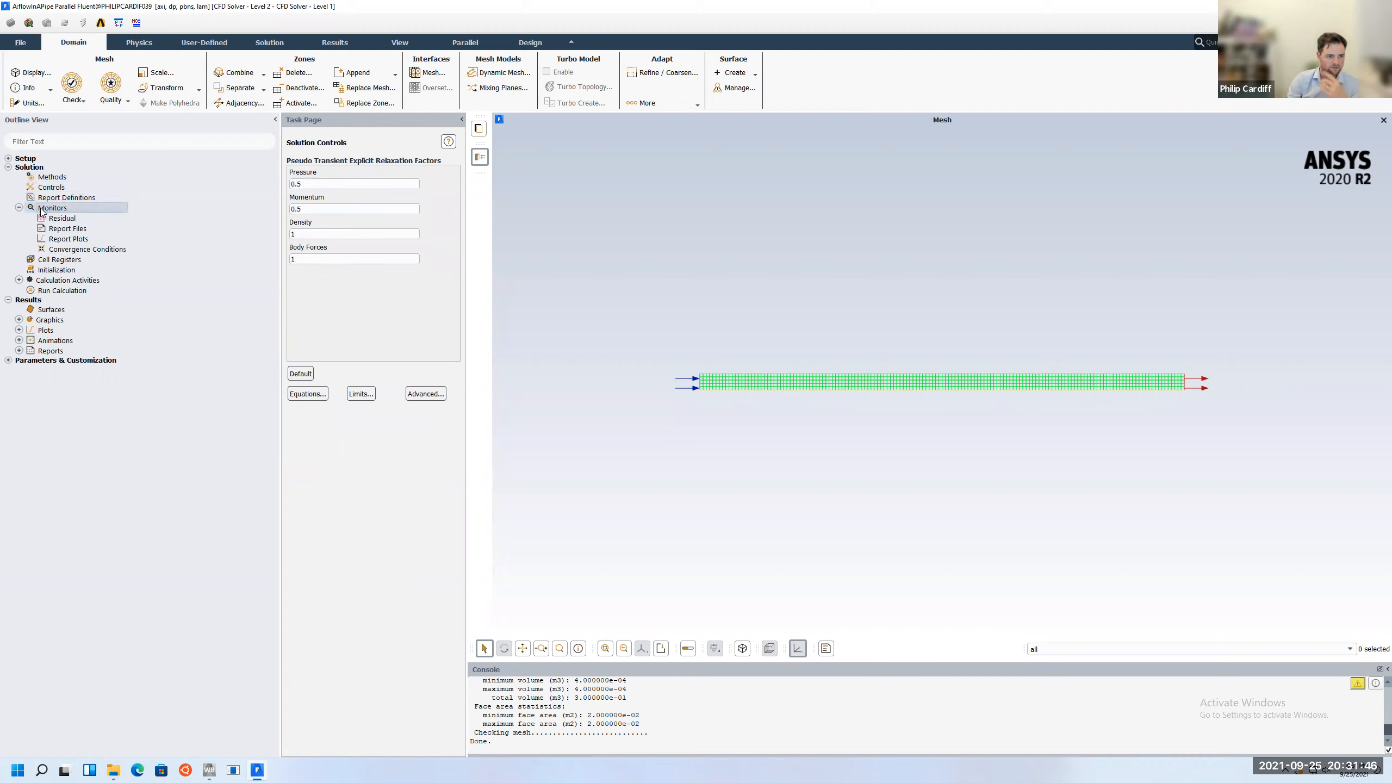
{"action": "double_click", "coordinate": [61, 218]}
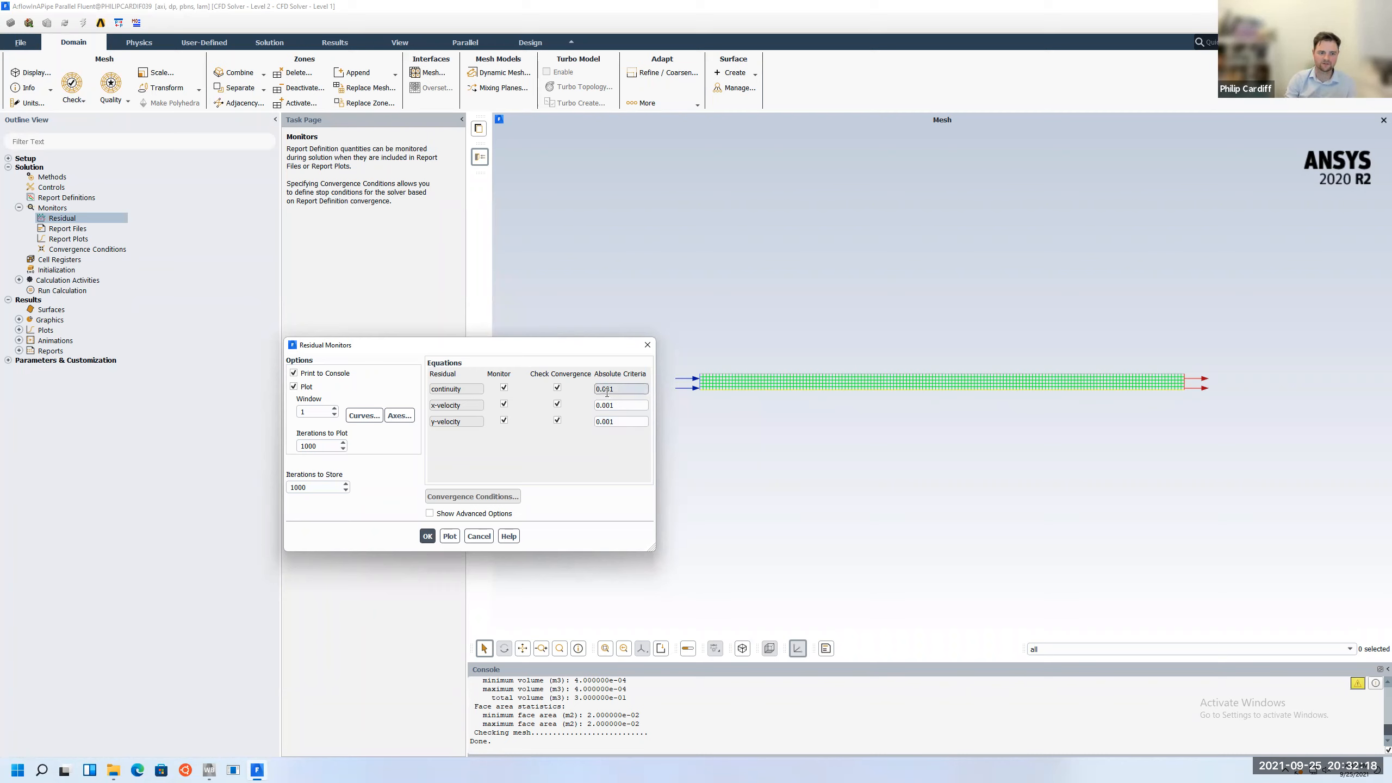
{"action": "left_click", "coordinate": [427, 536]}
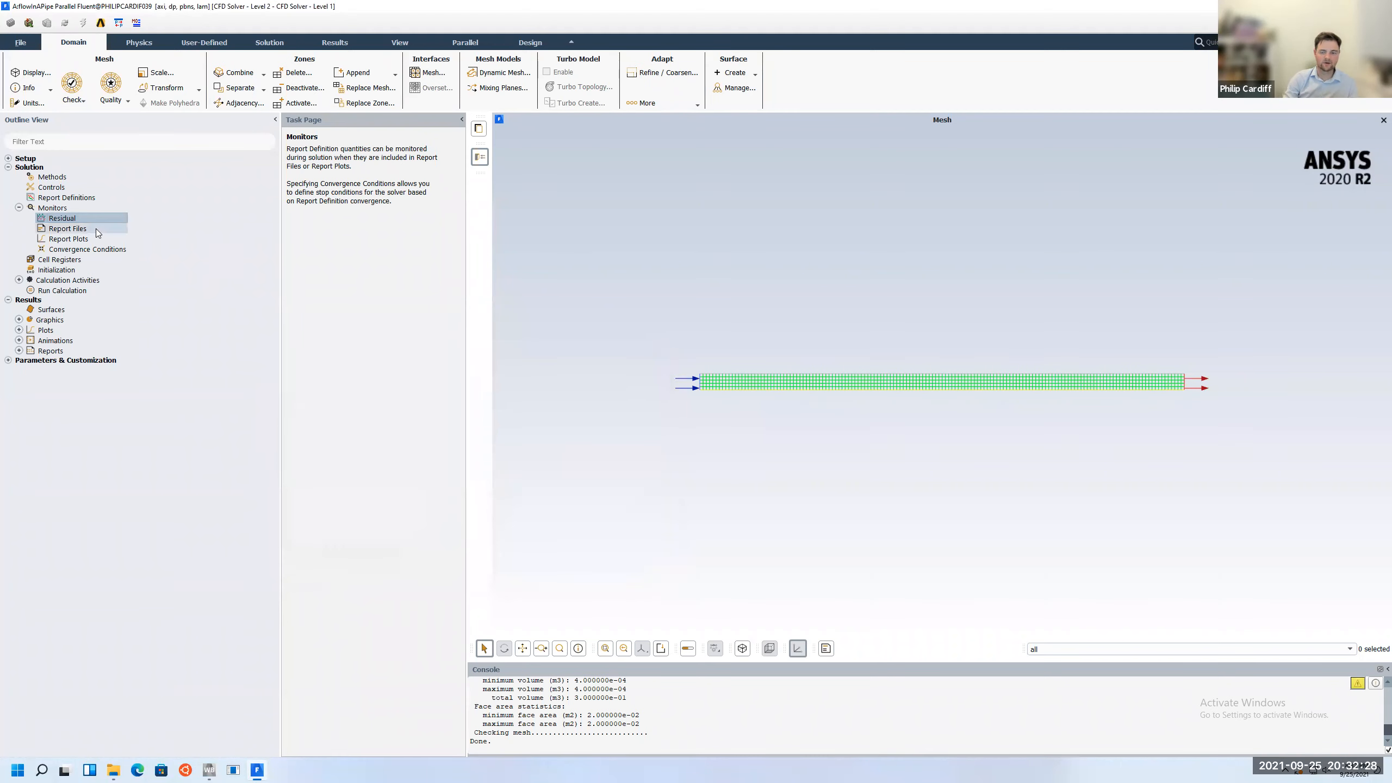
{"action": "left_click", "coordinate": [19, 208]}
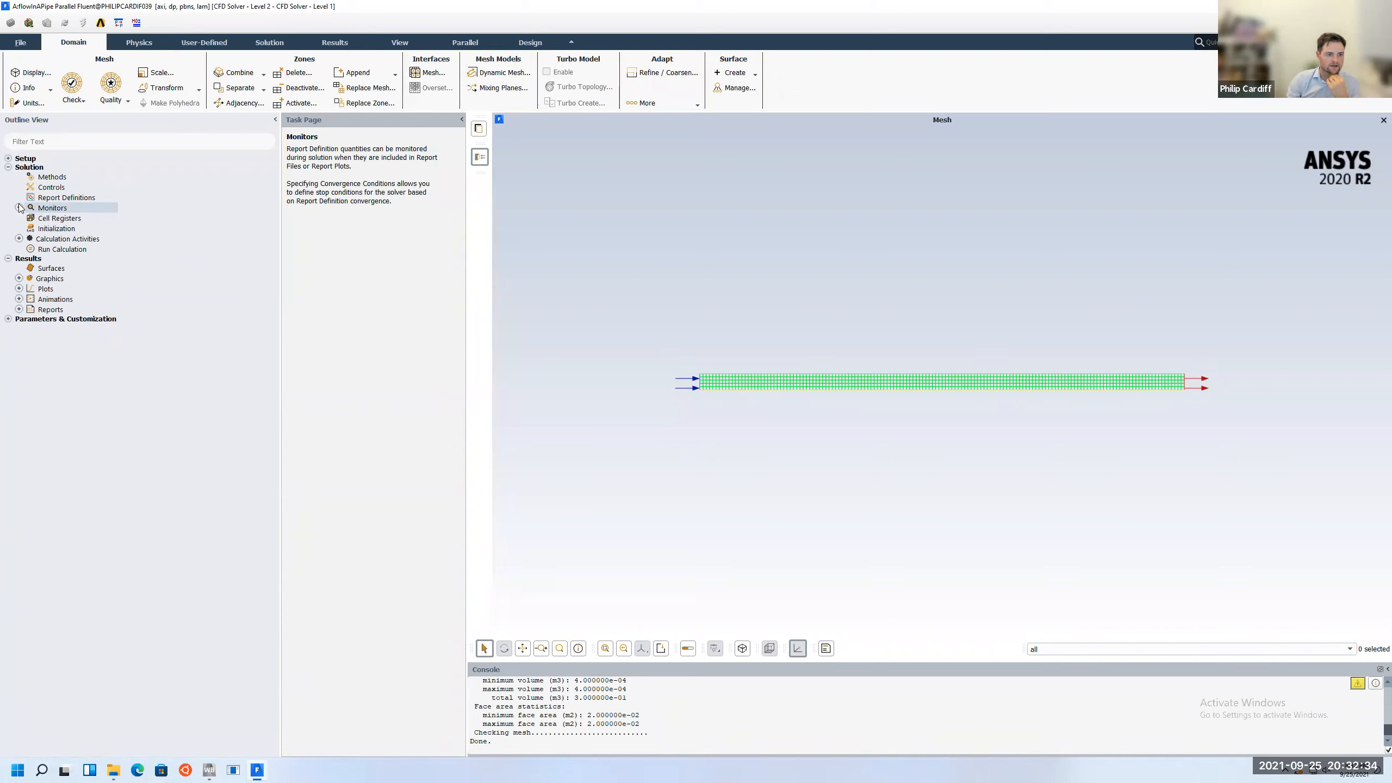
Initialize the solution with Standard Initialization, and reinitialize it with Hybrid Initialization
{"action": "left_click", "coordinate": [50, 229]}
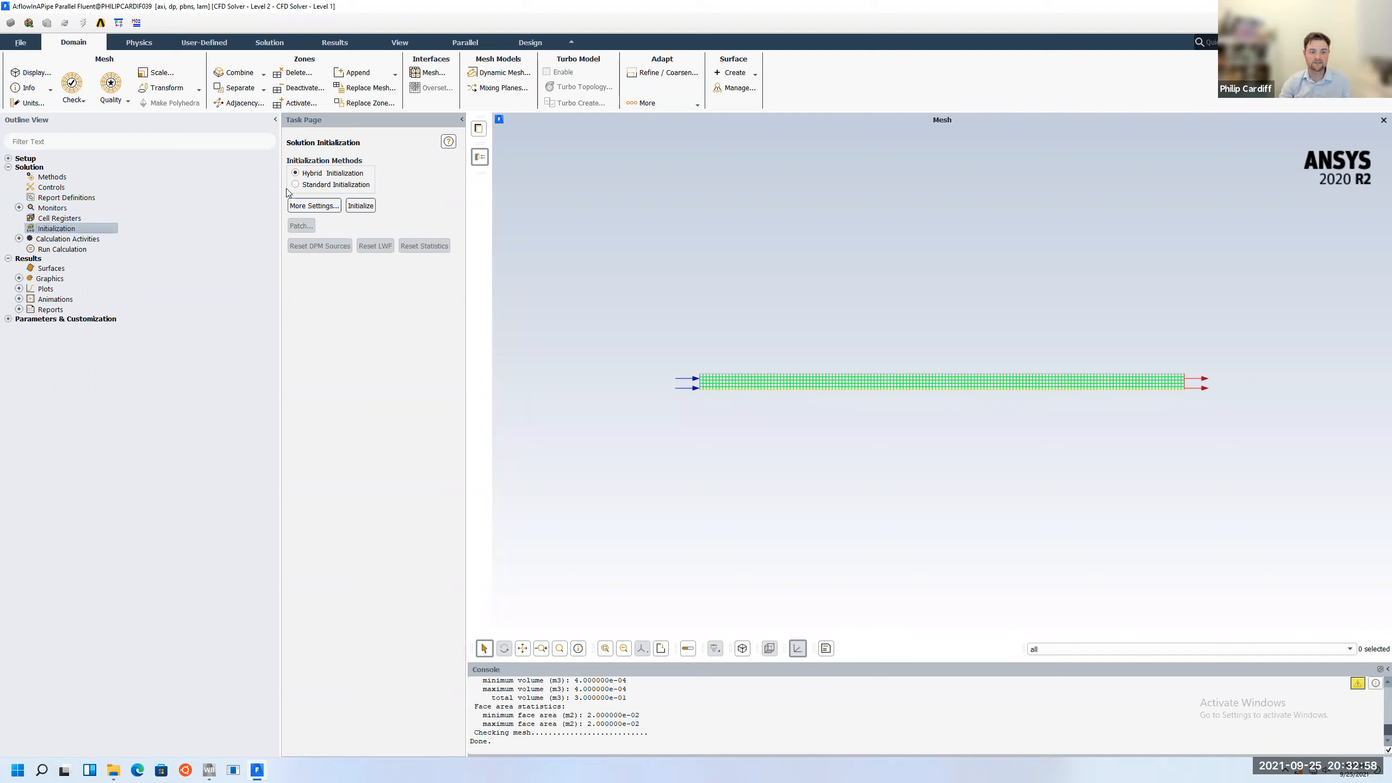
{"action": "left_click", "coordinate": [316, 185]}
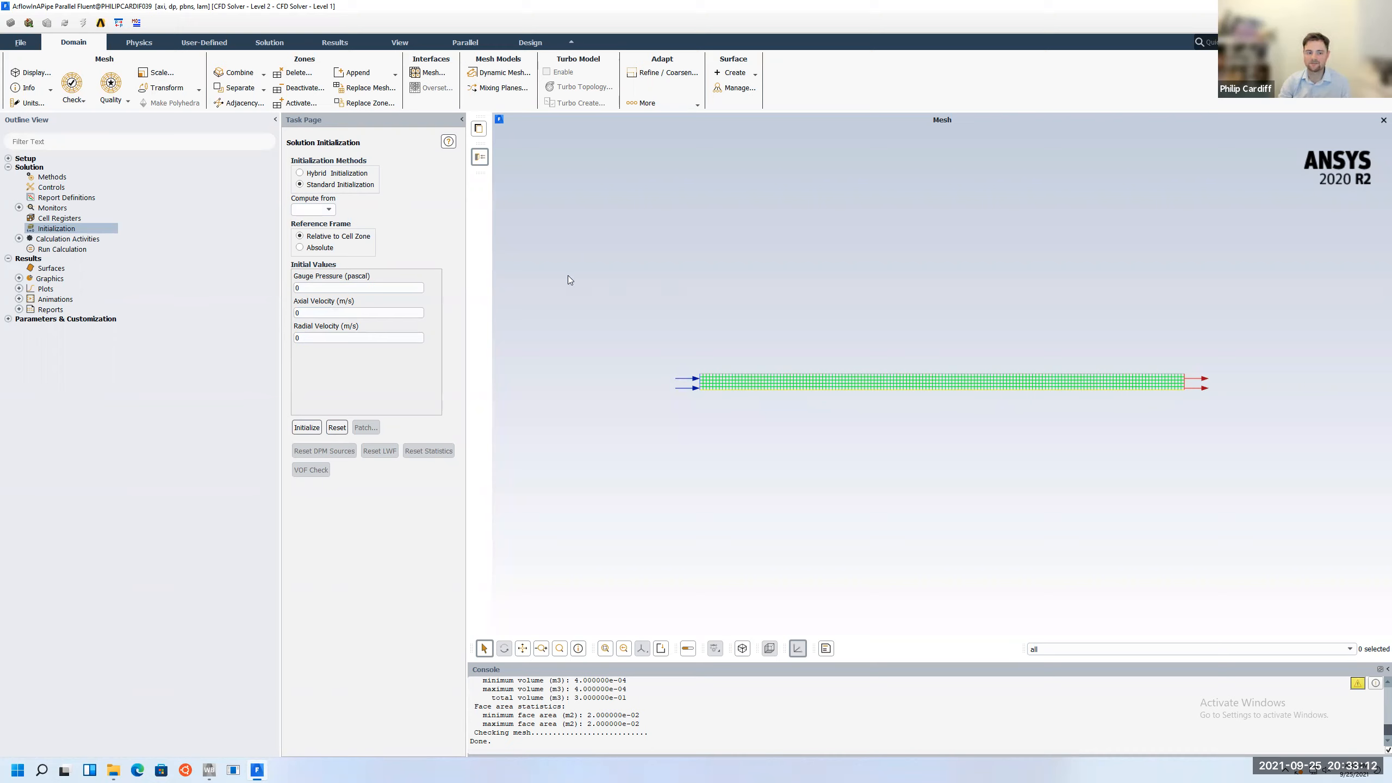
{"action": "left_click", "coordinate": [317, 427]}
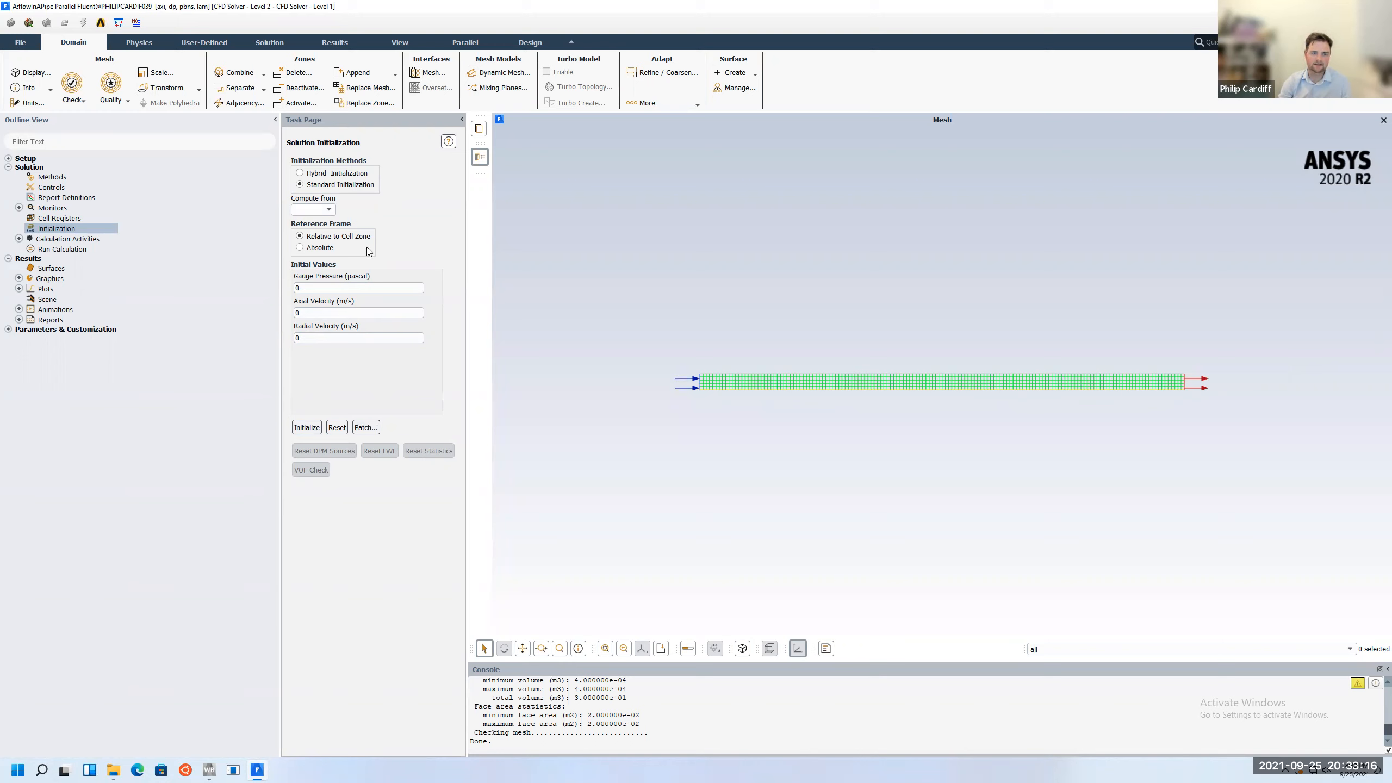
{"action": "left_click", "coordinate": [313, 173]}
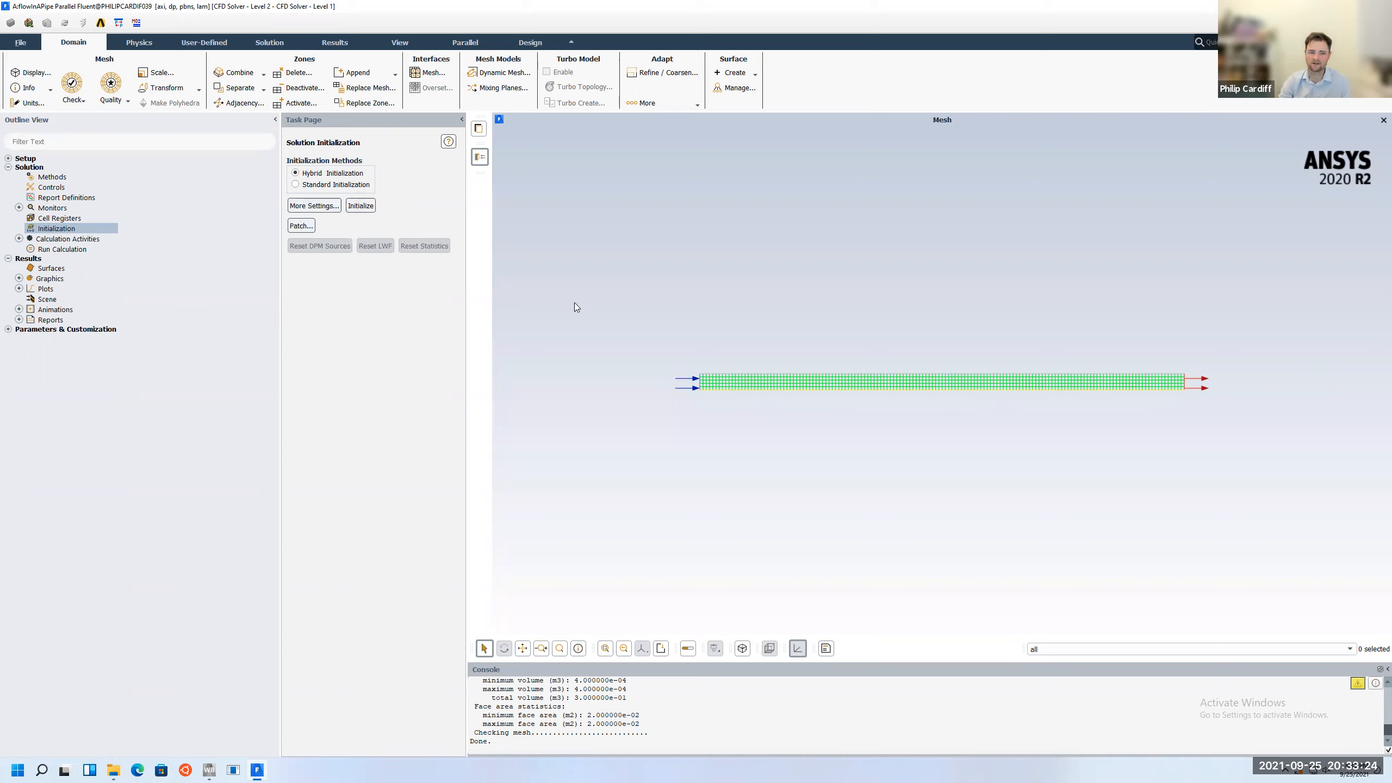
{"action": "left_click", "coordinate": [356, 206]}
{"action": "left_click", "coordinate": [745, 402]}
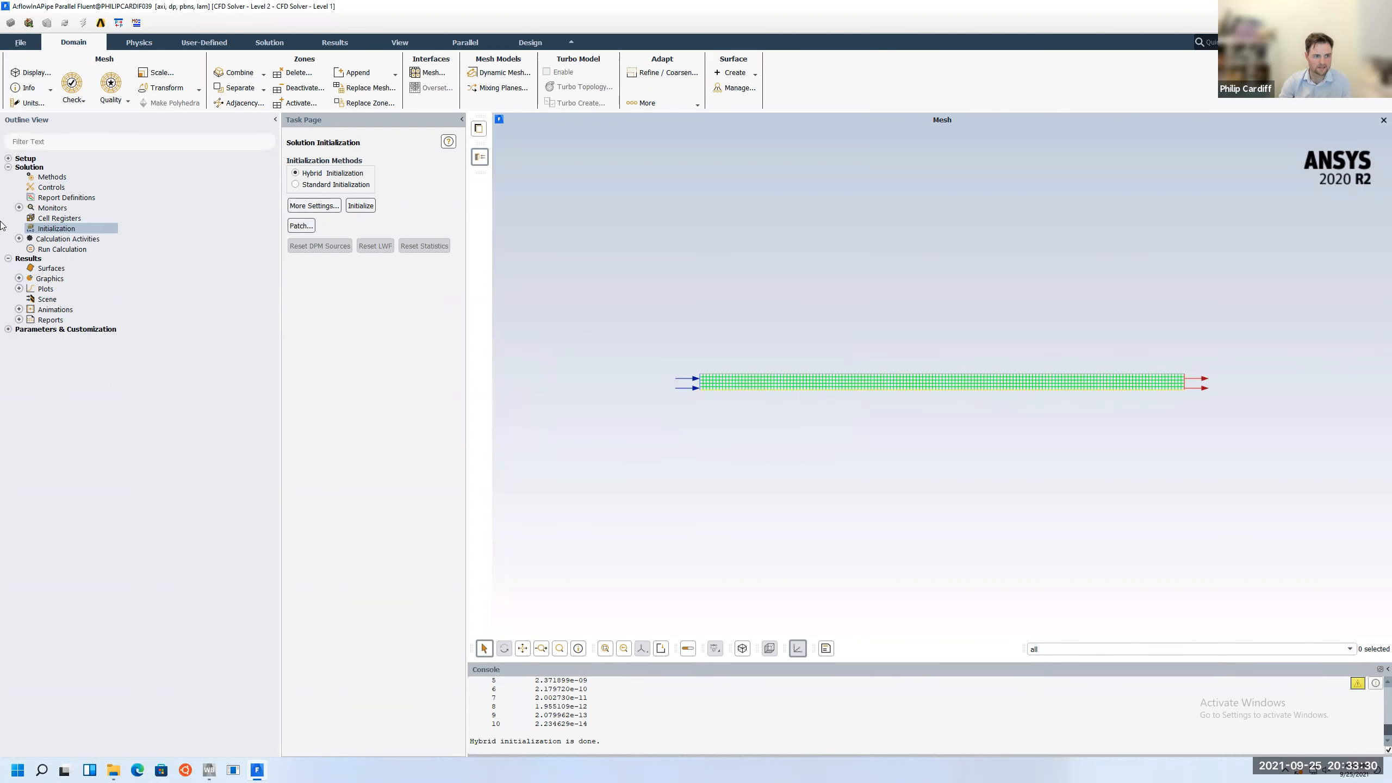
Run the case check for the calculation and set the number of iterations to 1000
{"action": "double_click", "coordinate": [42, 241]}
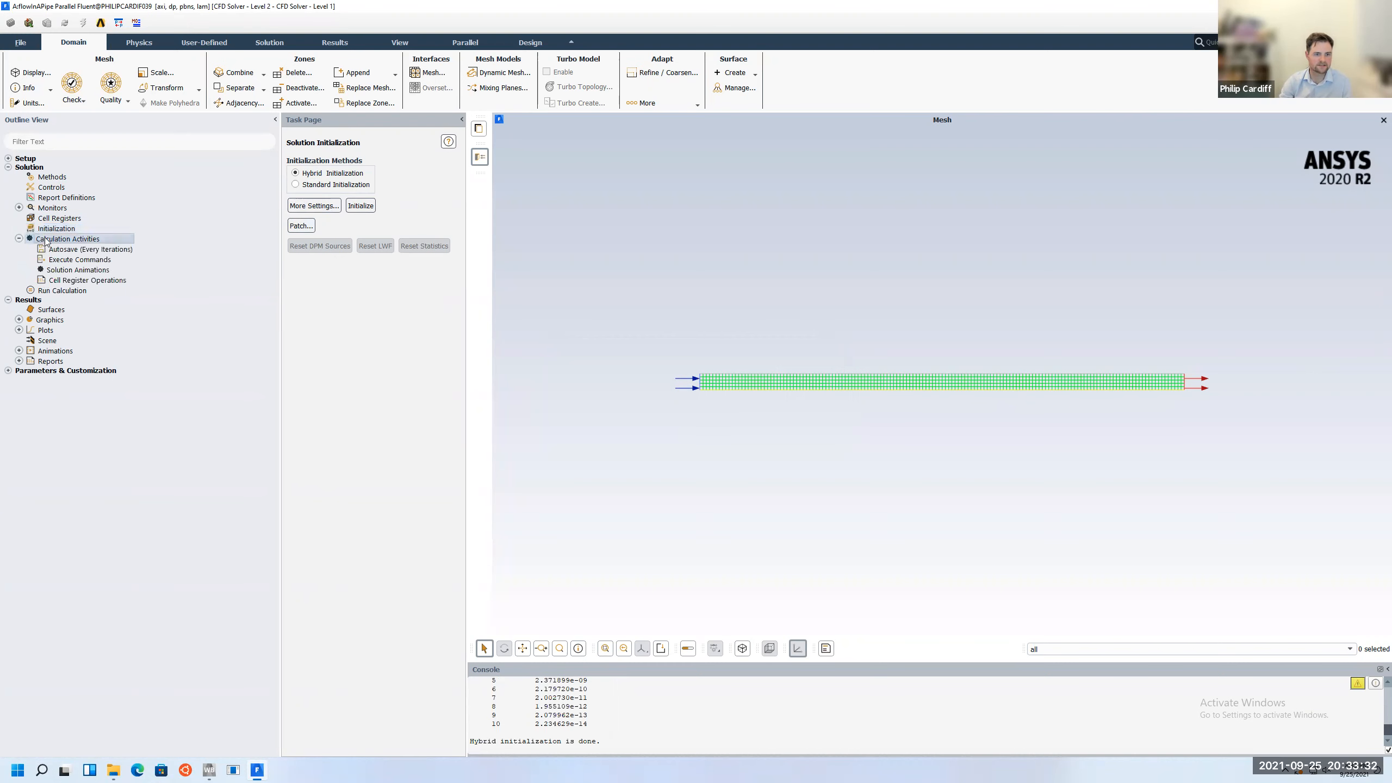
{"action": "left_click", "coordinate": [19, 238]}
{"action": "left_click", "coordinate": [62, 250]}
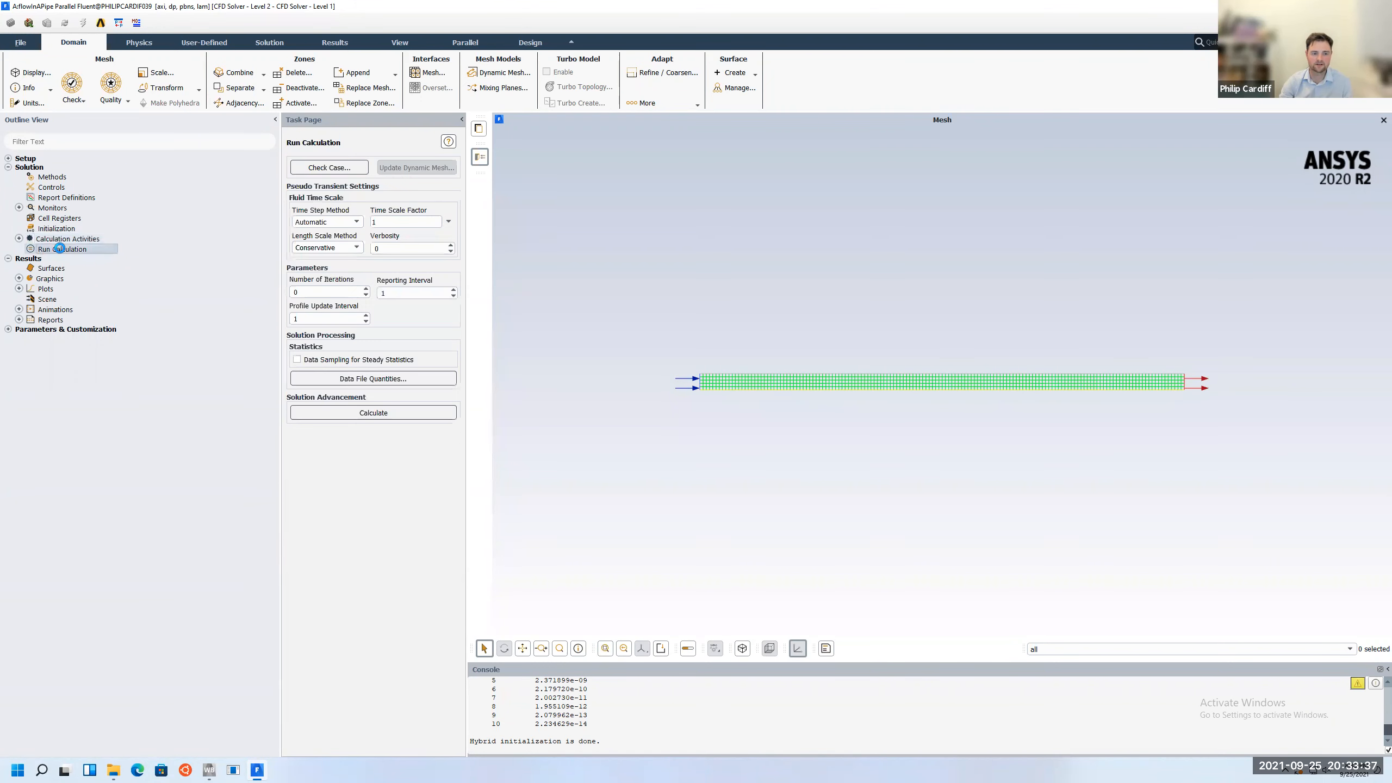
{"action": "left_click", "coordinate": [310, 167]}
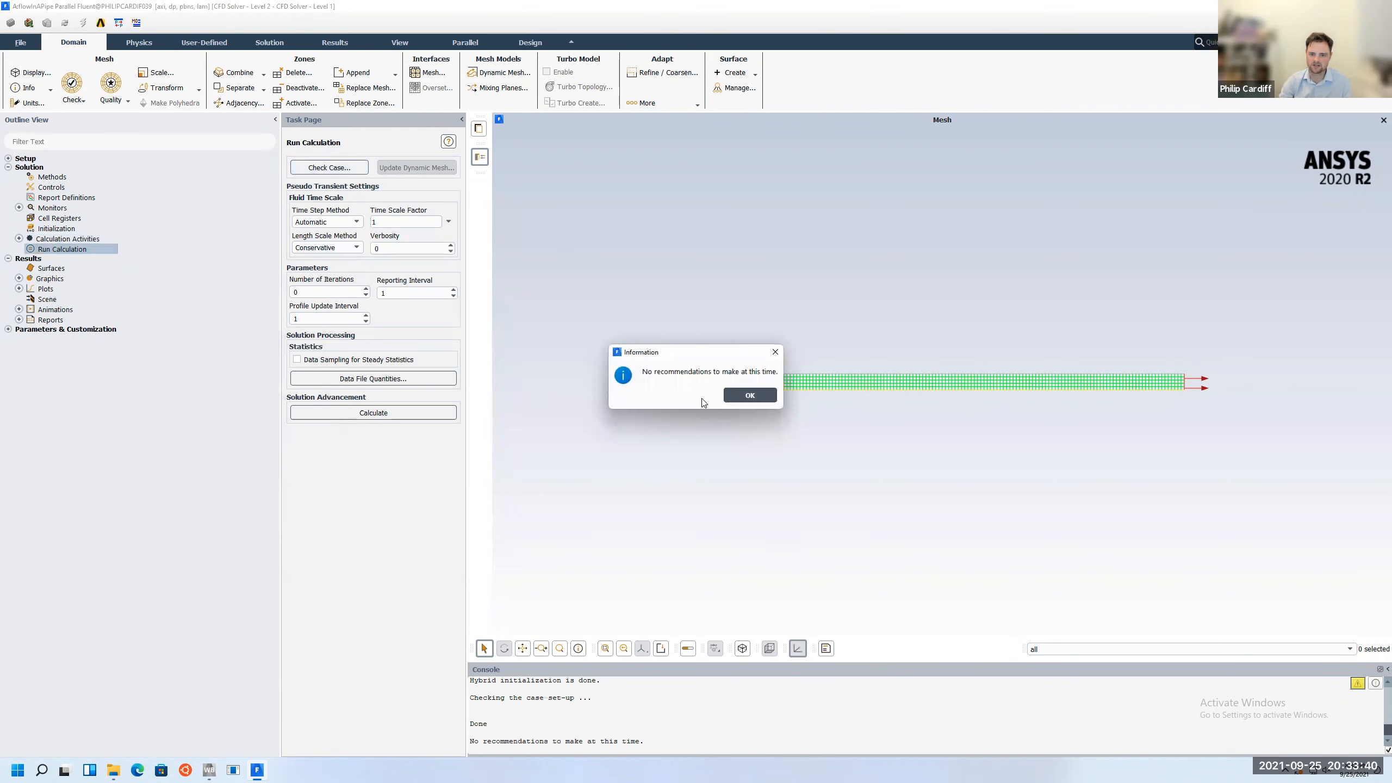
{"action": "left_click", "coordinate": [749, 395]}
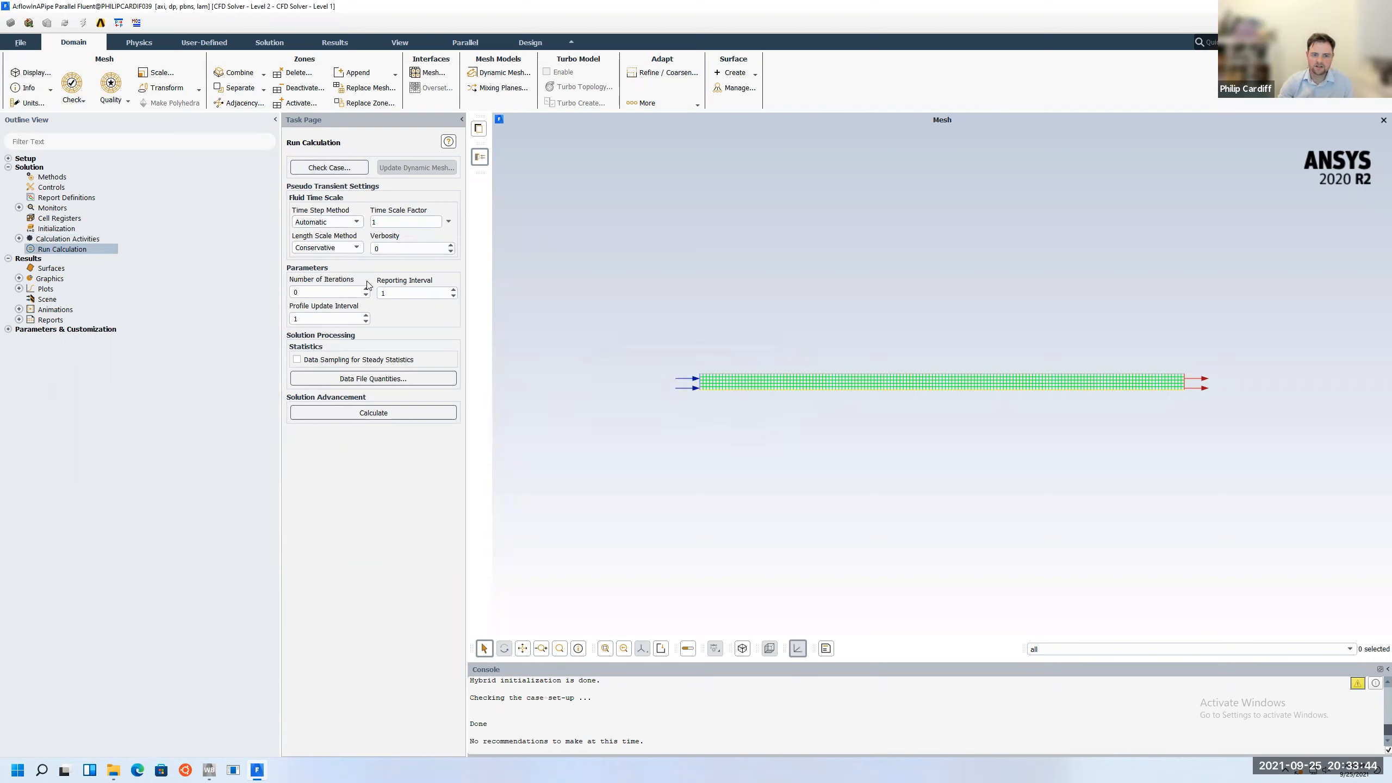
{"action": "left_click", "coordinate": [334, 290]}
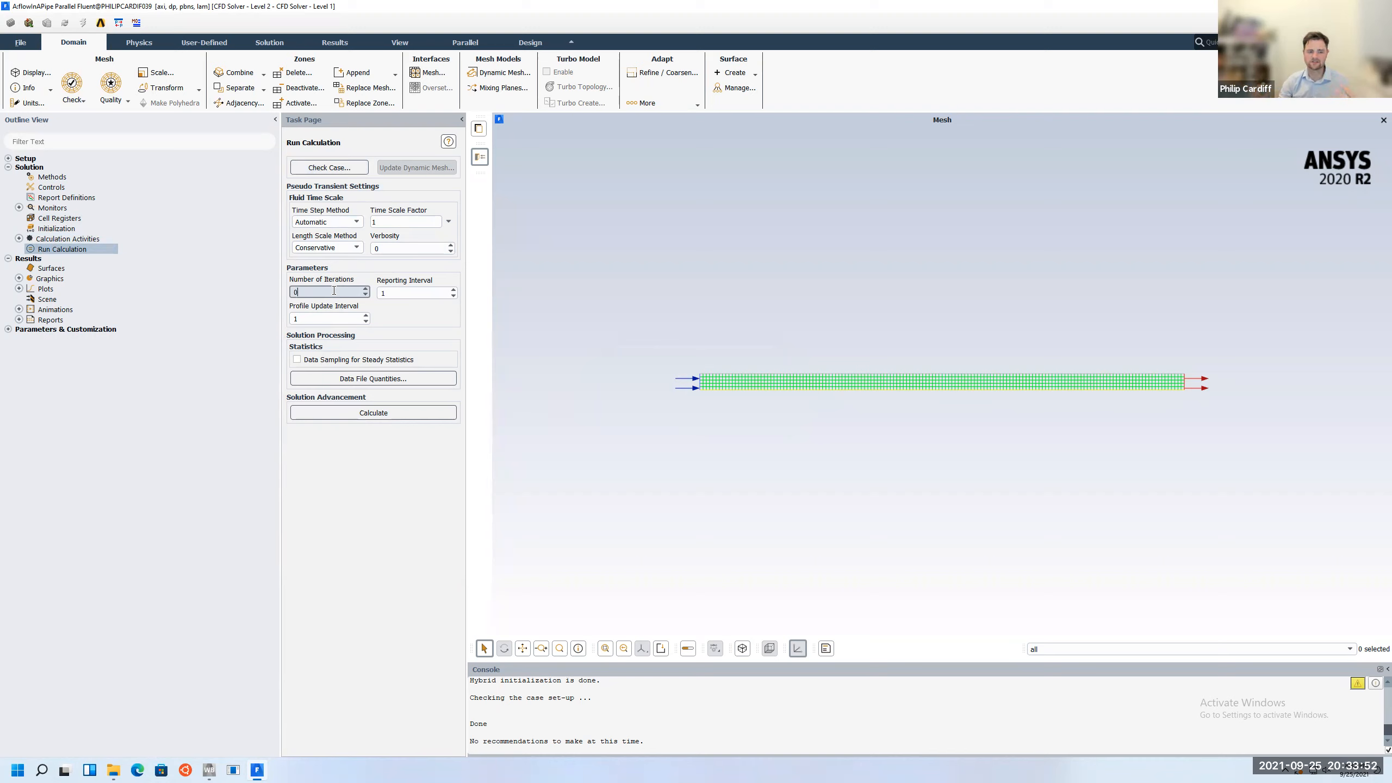
{"action": "type", "text": "1000"}
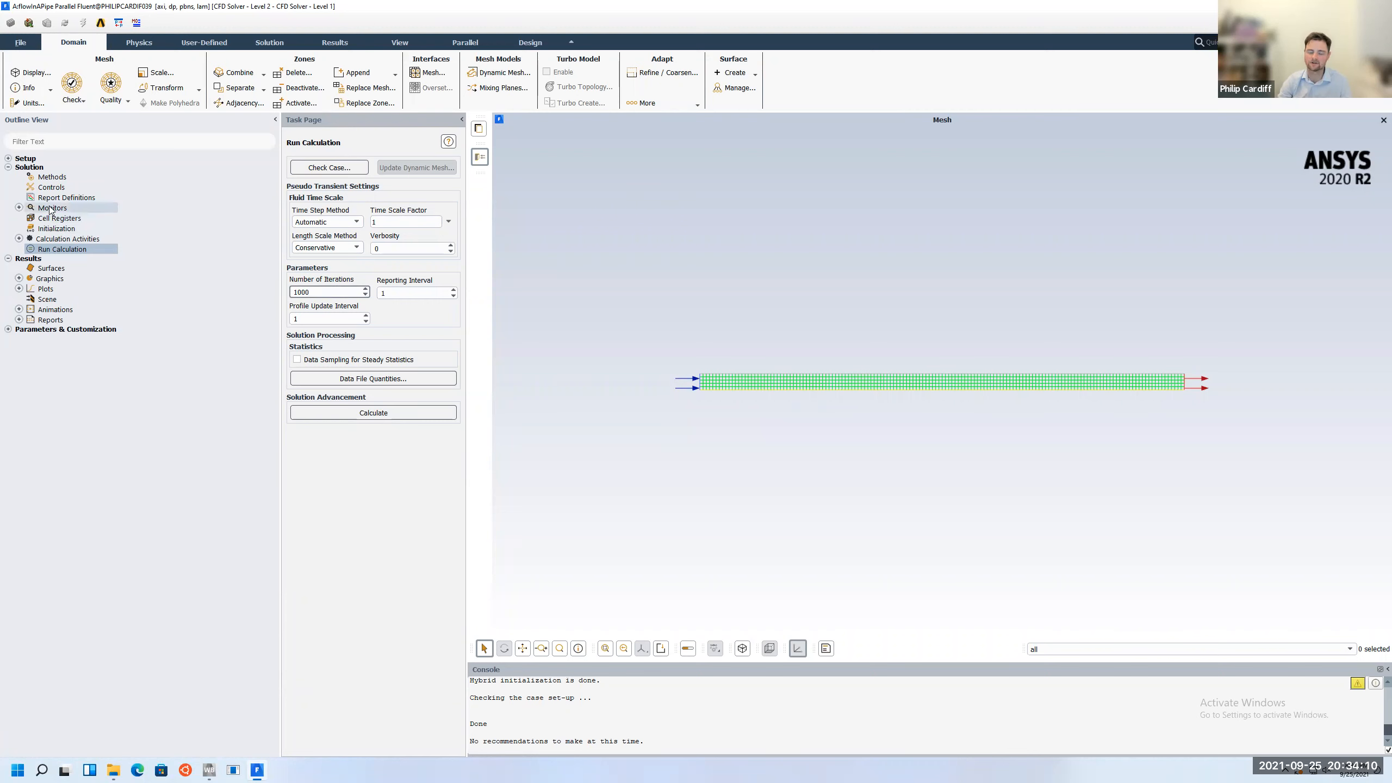
Run the calculation and check the convergence output in the console
{"action": "left_click", "coordinate": [370, 412]}
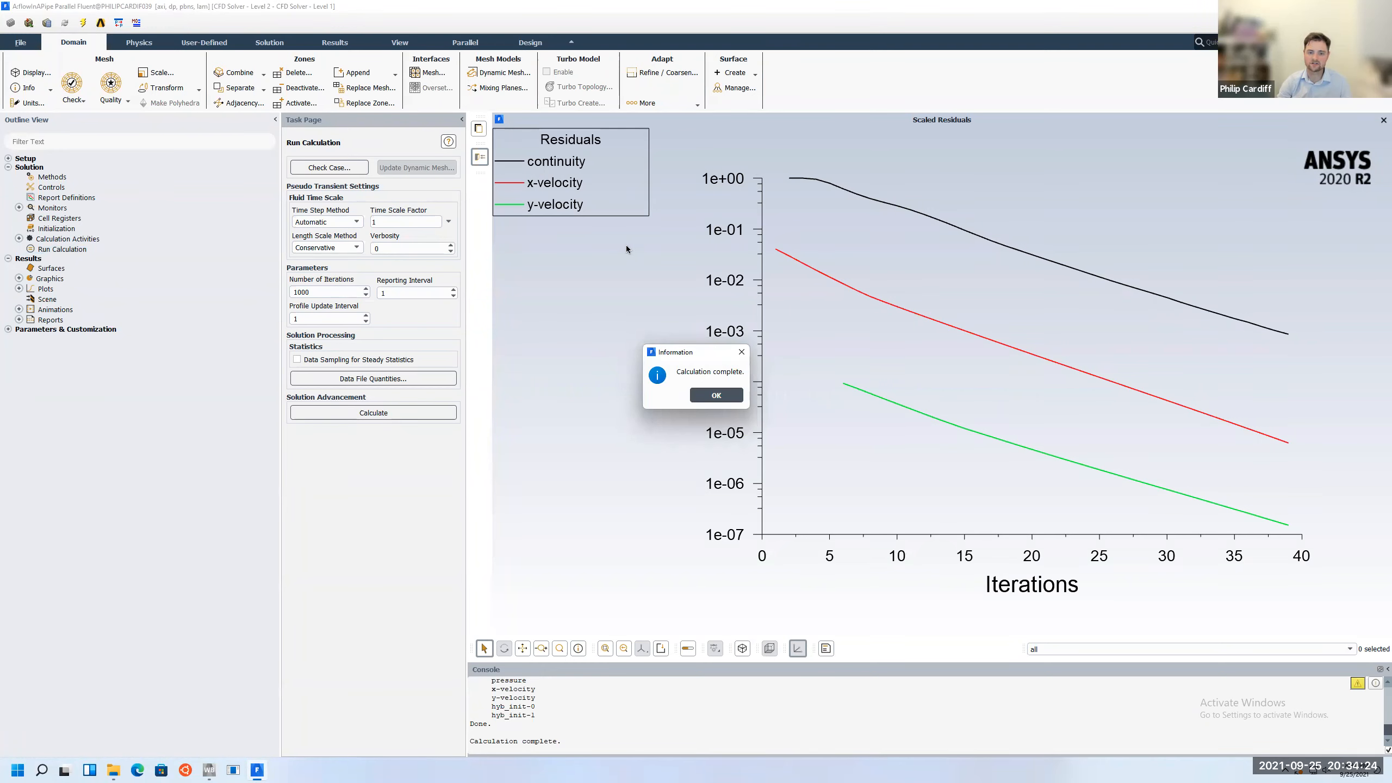
{"action": "left_click", "coordinate": [716, 395]}
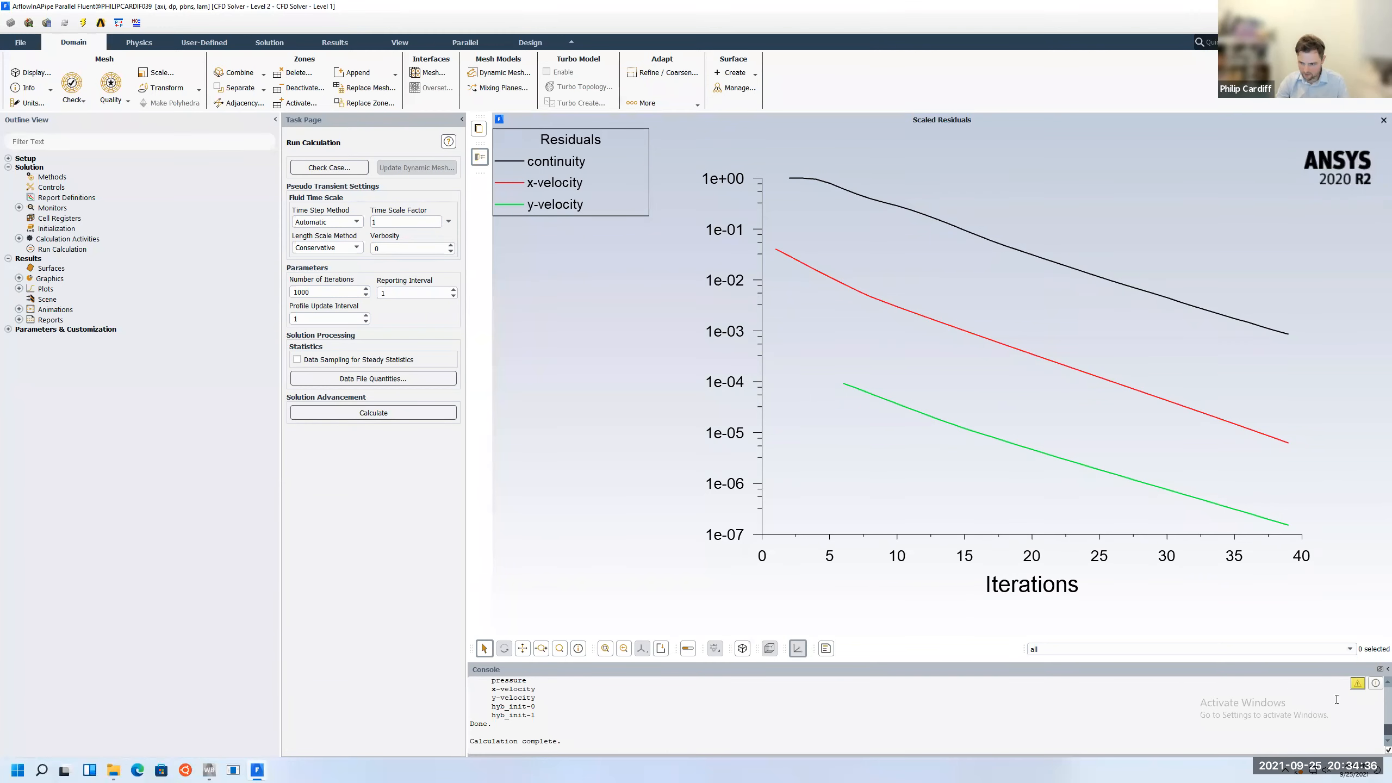
{"action": "scroll", "coordinate": [1375, 686], "scroll_direction": "up", "scroll_amount": 2}
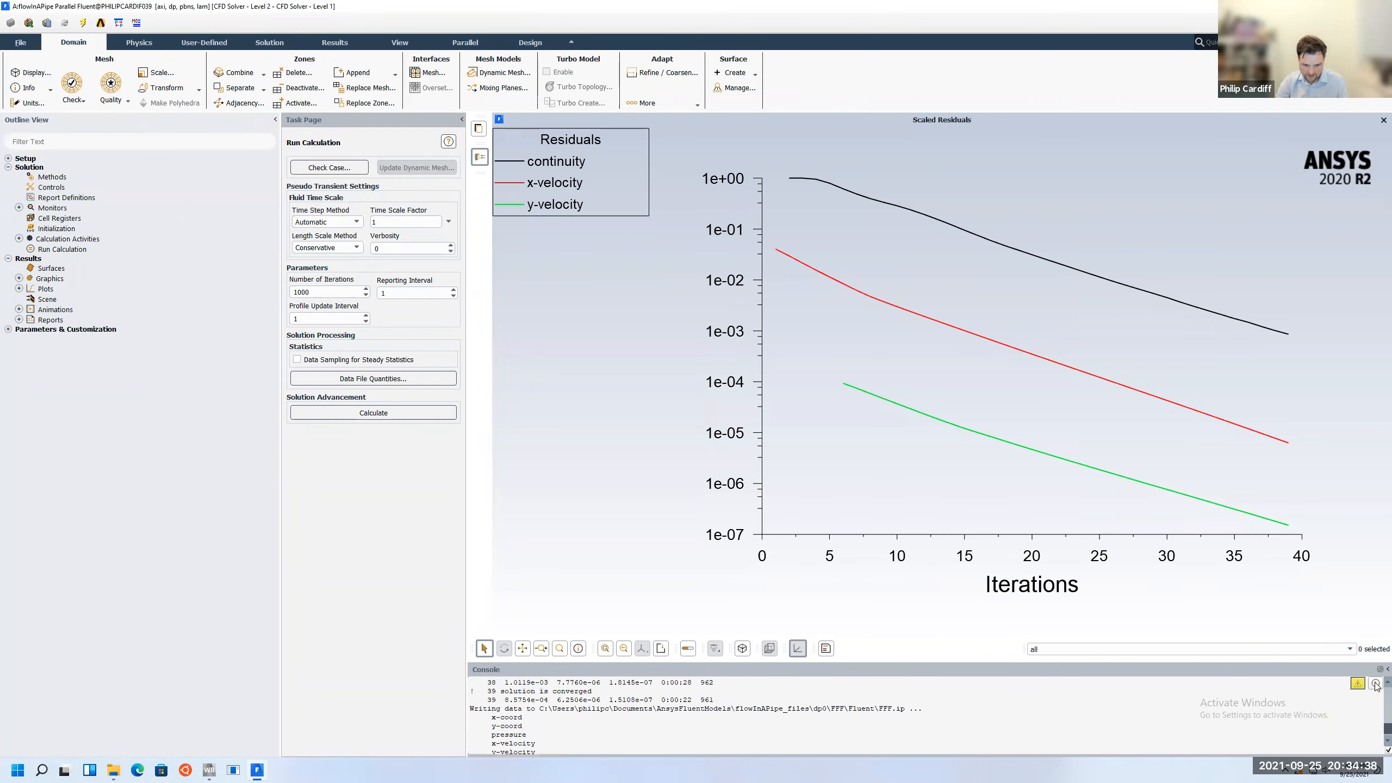
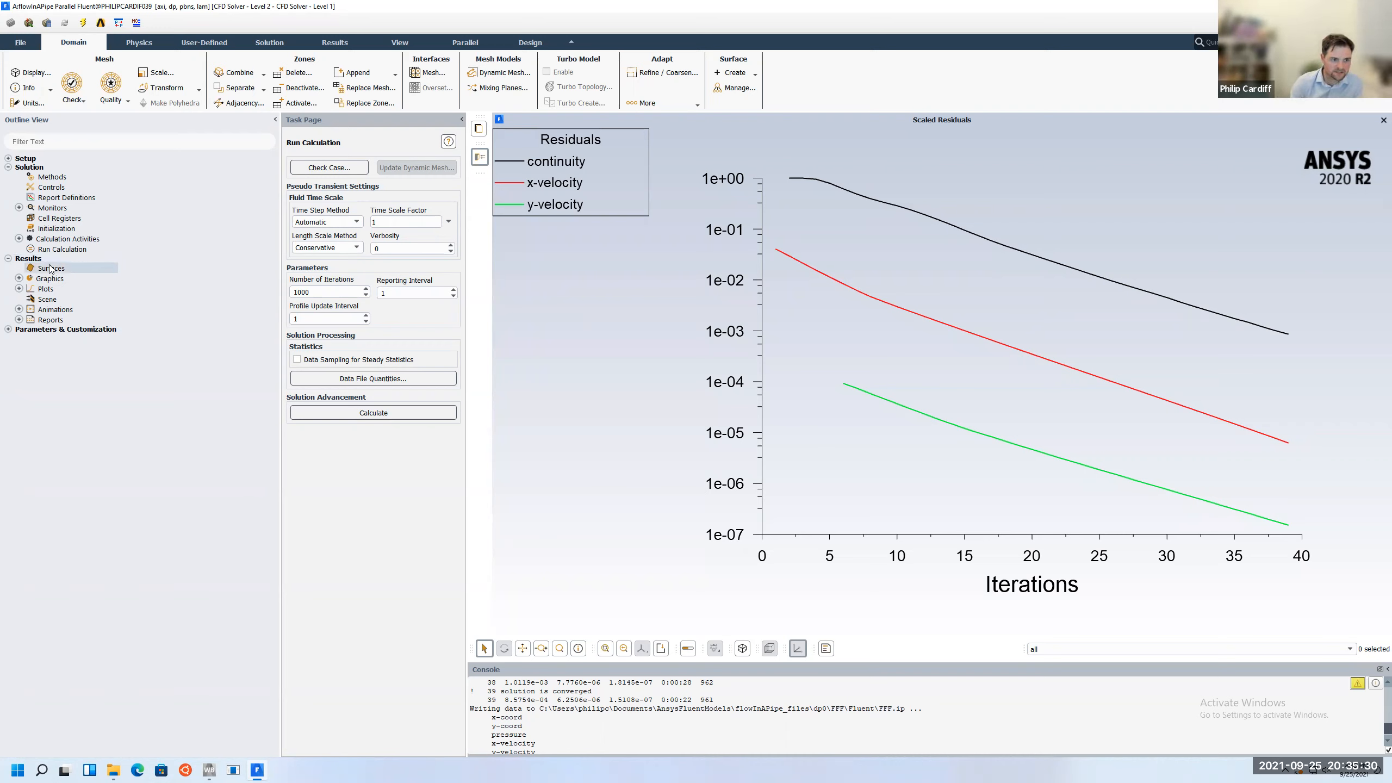
Create and display a filled contour plot of static pressure over the pipe
{"action": "left_click", "coordinate": [18, 278]}
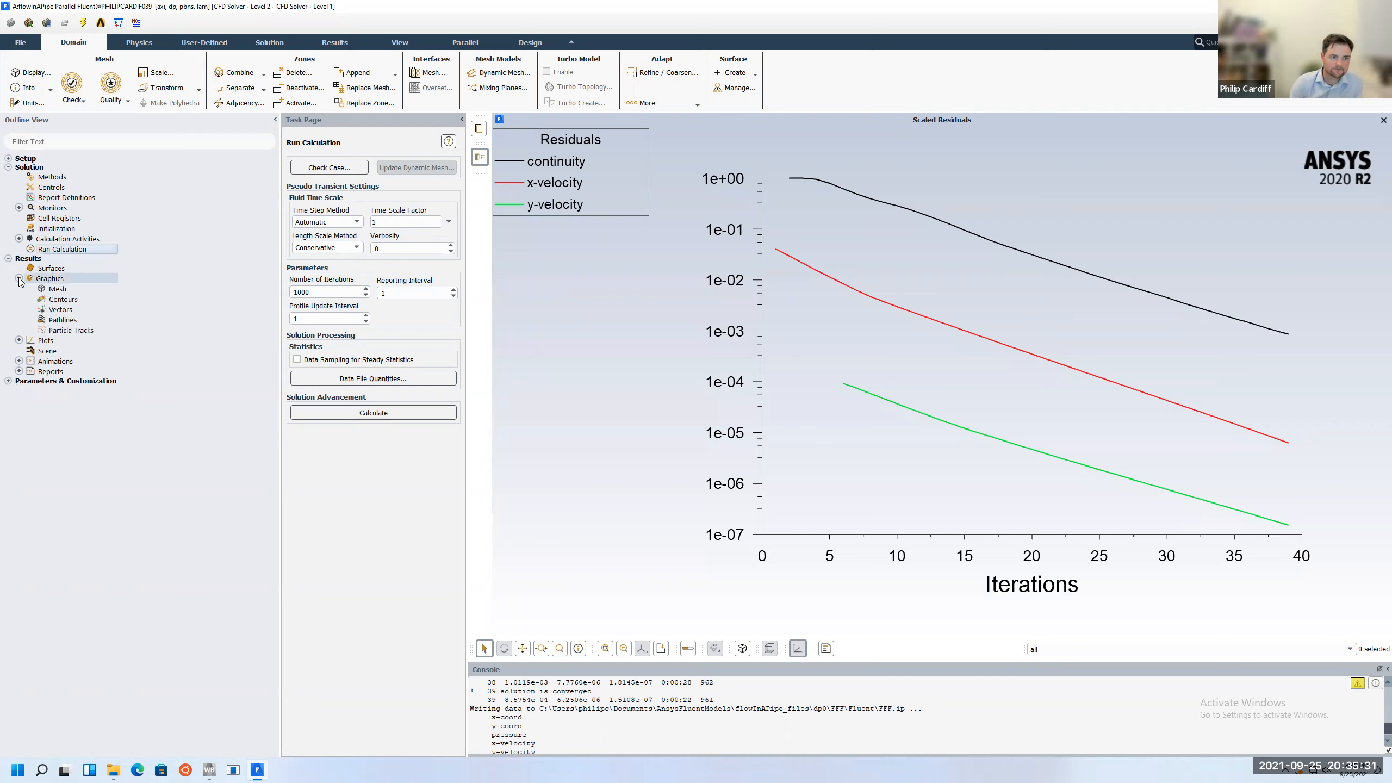
{"action": "left_click", "coordinate": [63, 302]}
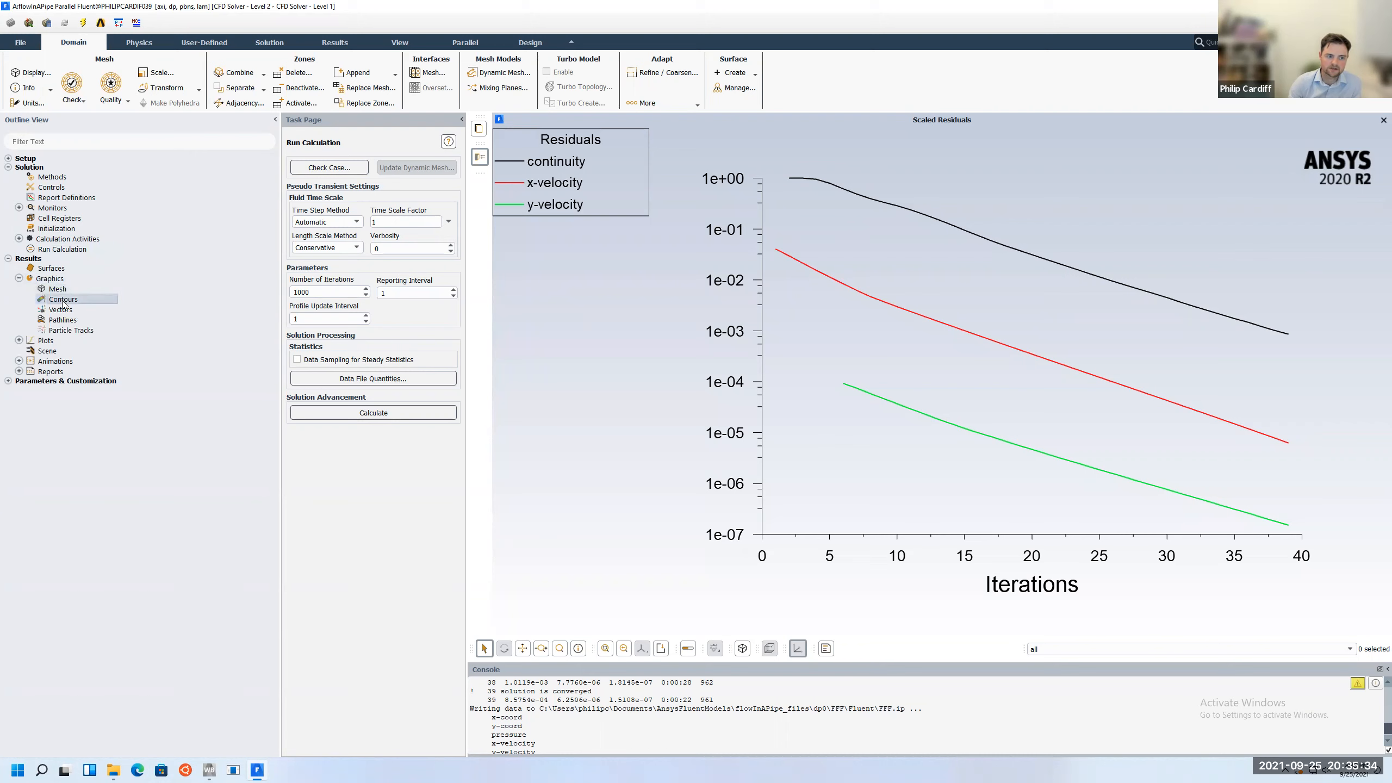
{"action": "double_click", "coordinate": [63, 302]}
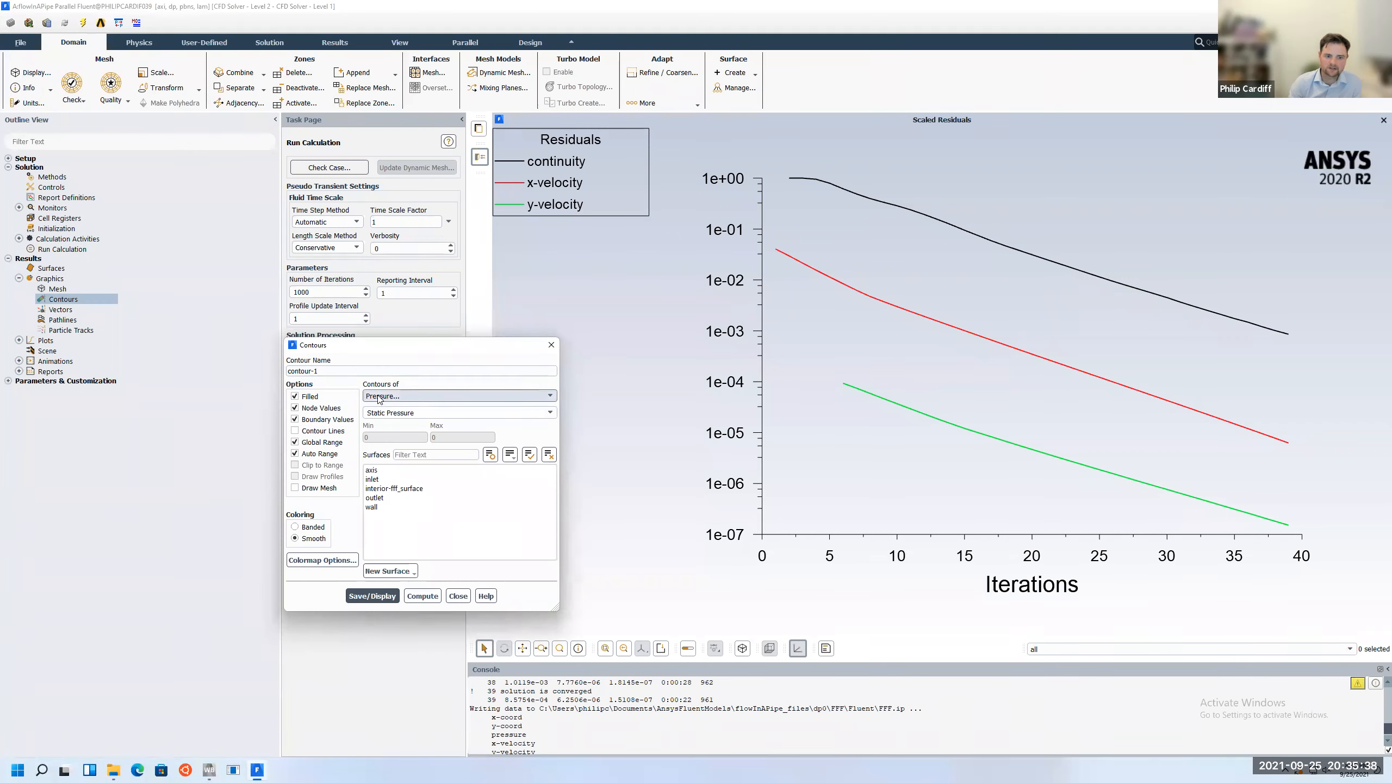
{"action": "left_click", "coordinate": [373, 596]}
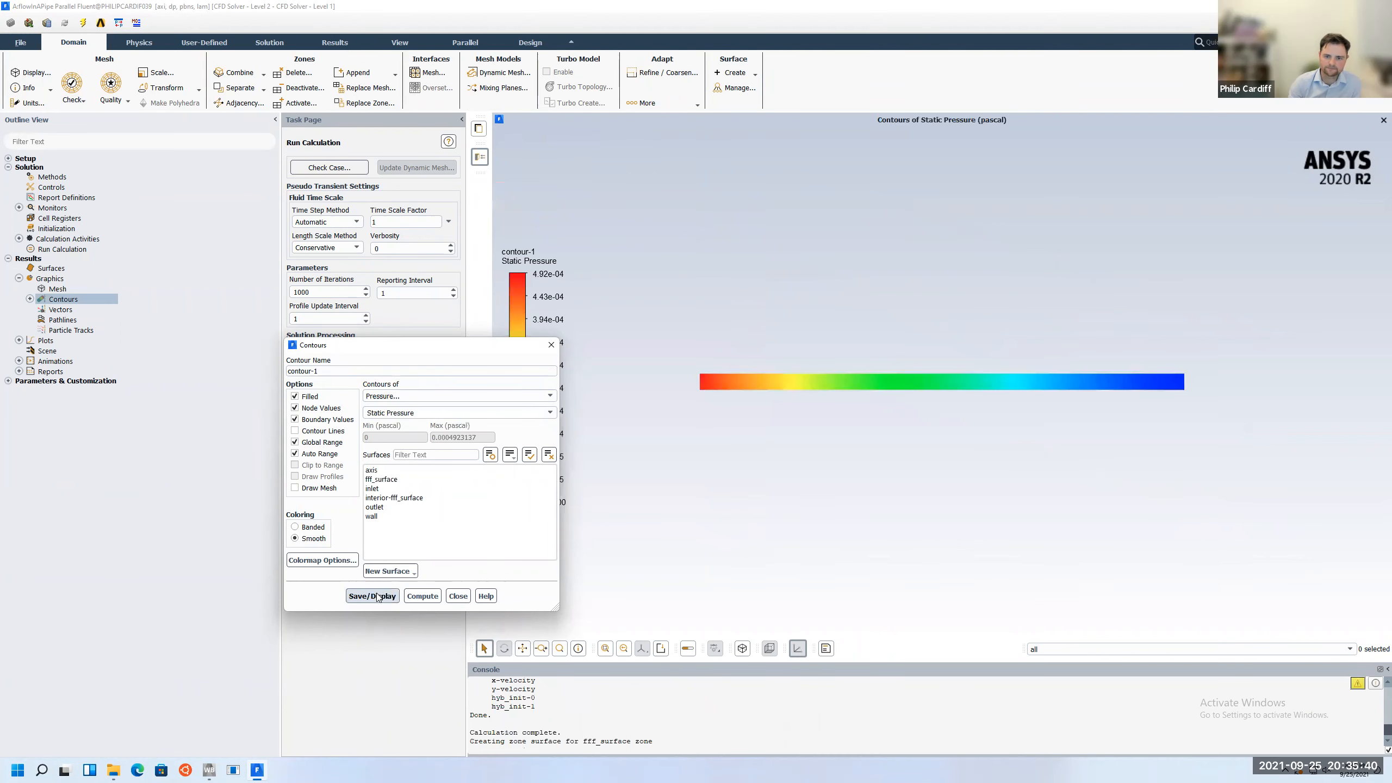
{"action": "left_click_drag", "start_coordinate": [443, 355], "coordinate": [301, 361]}
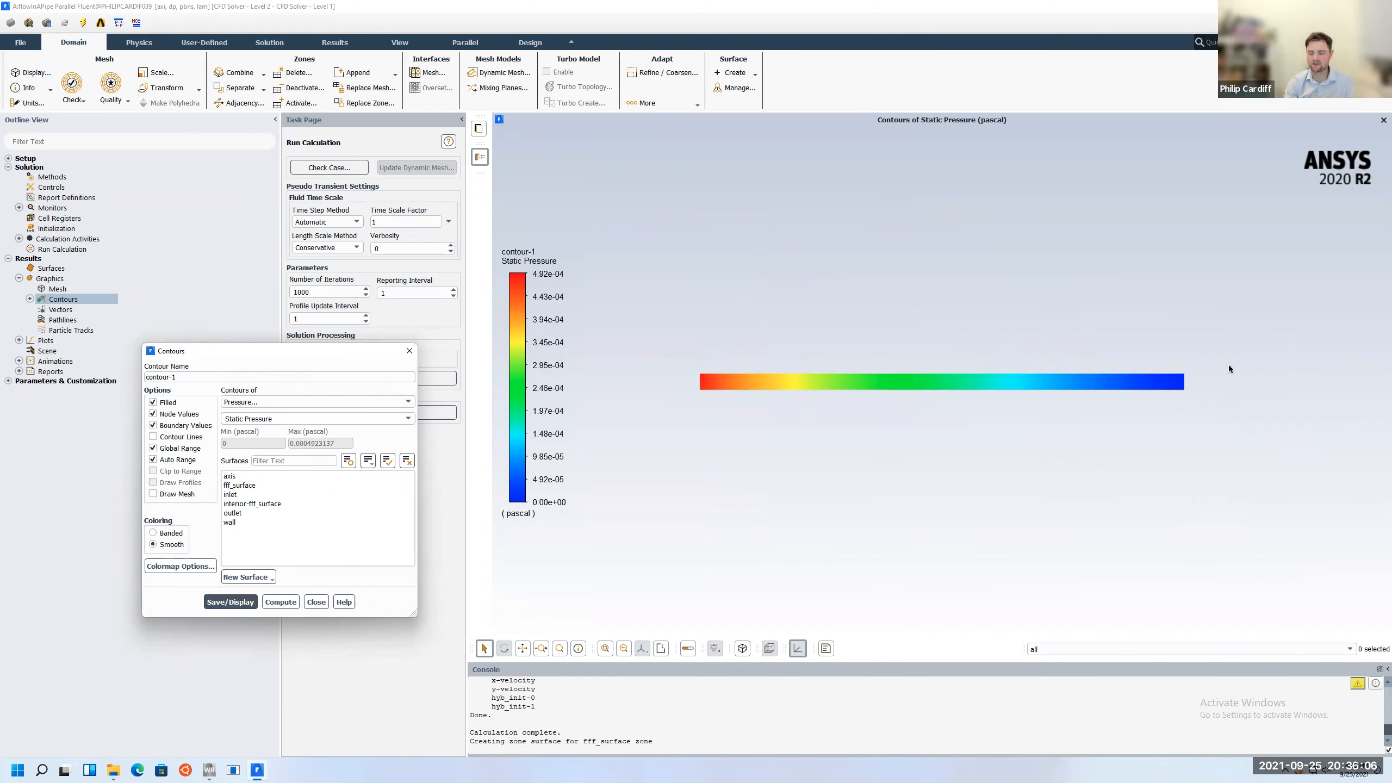
Redisplay the contour plot with velocity magnitude as the plotted variable and close the contour settings
{"action": "left_click", "coordinate": [298, 402]}
{"action": "left_click", "coordinate": [234, 414]}
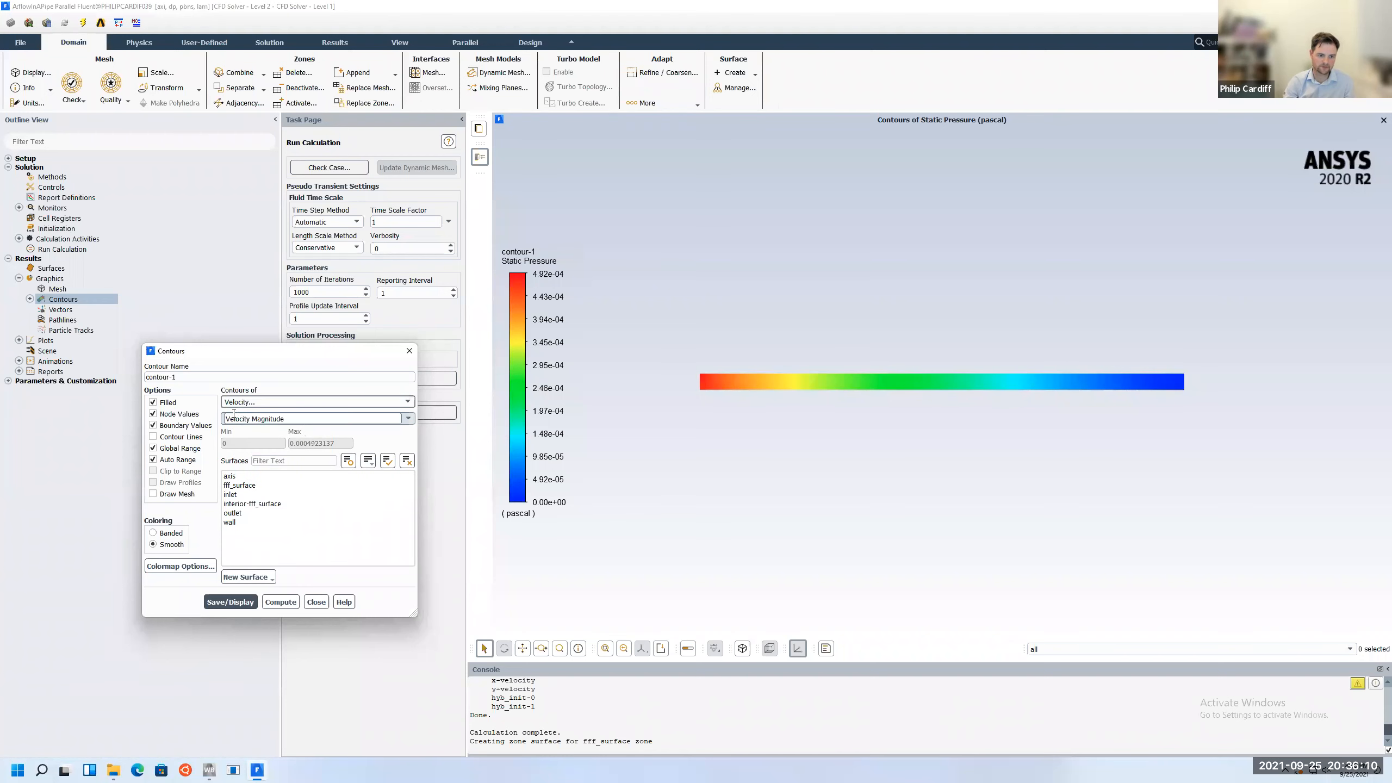
{"action": "left_click", "coordinate": [230, 602]}
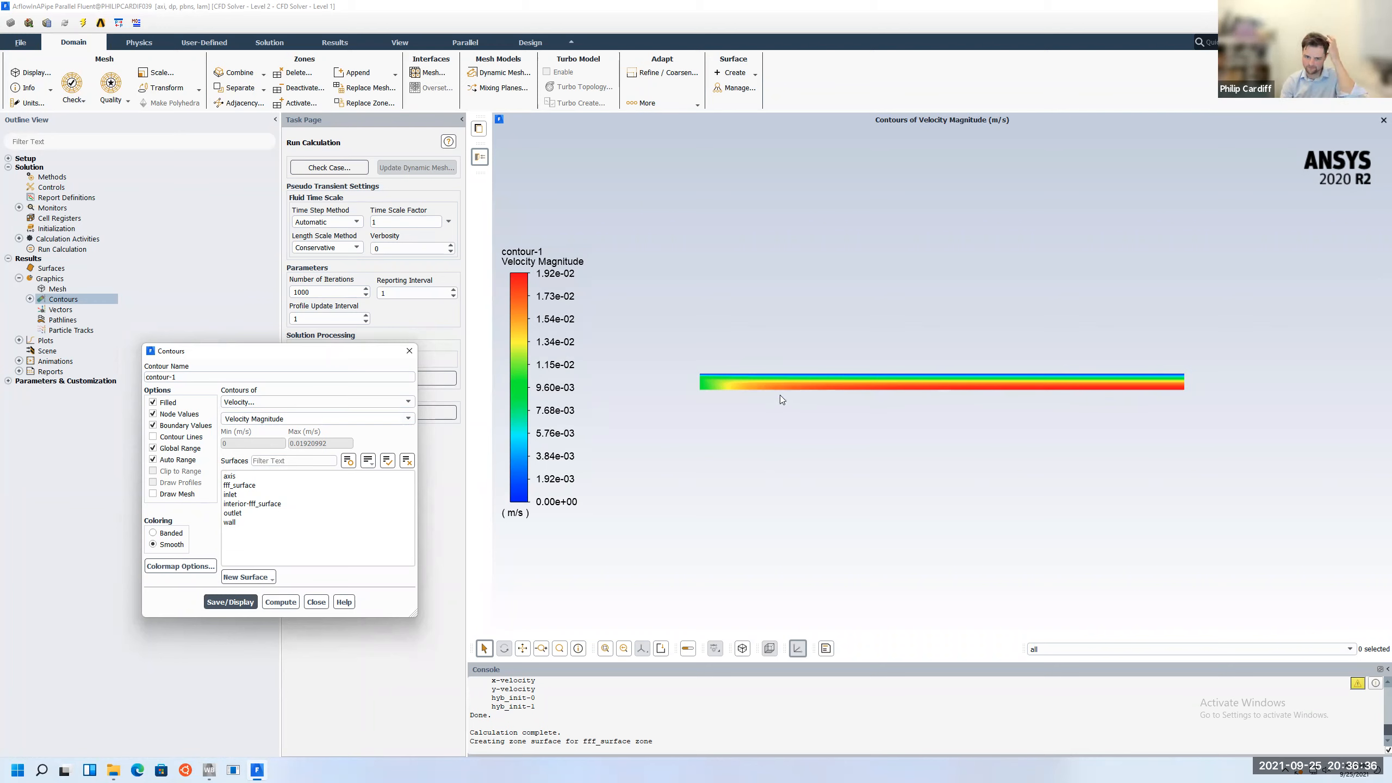
{"action": "left_click", "coordinate": [405, 352]}
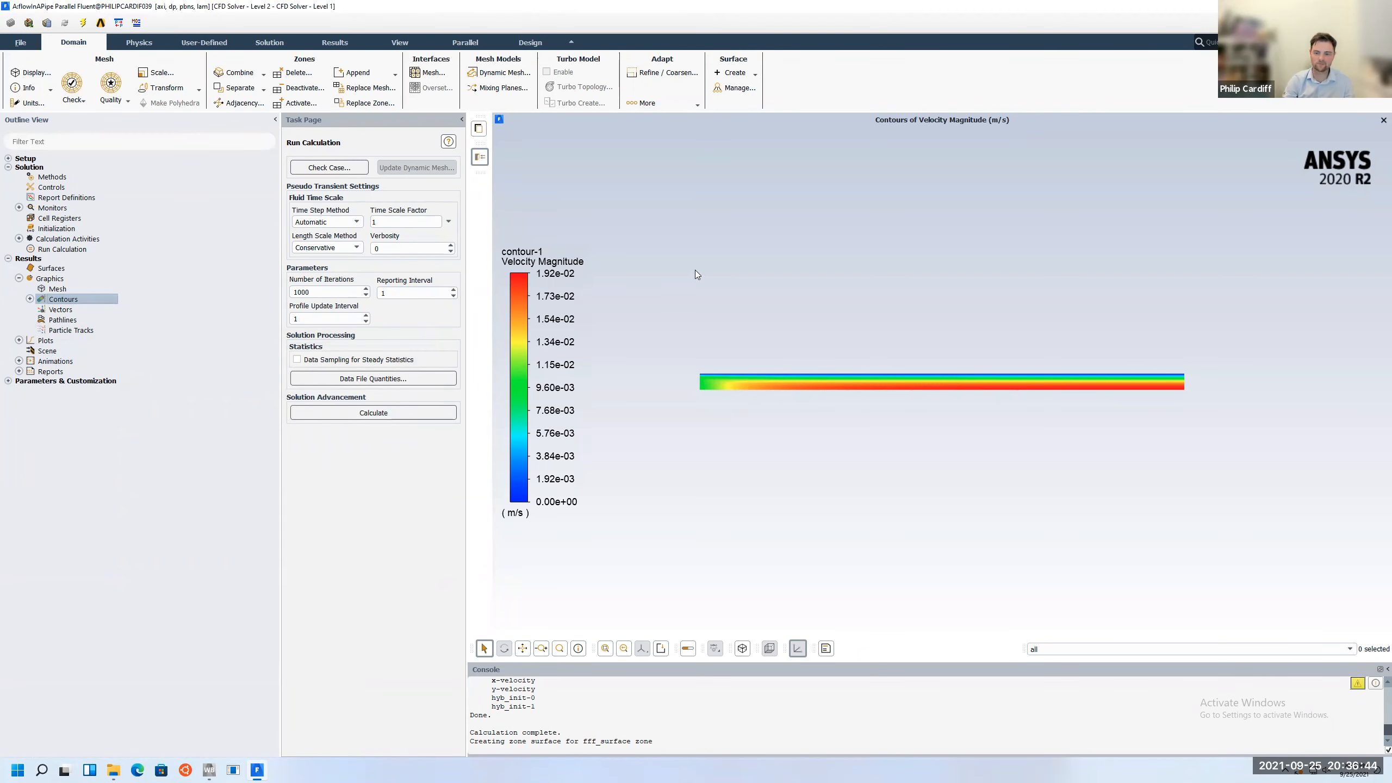
Quit Fluent, using the settings changes for the current calculation only
{"action": "left_click", "coordinate": [1378, 6]}
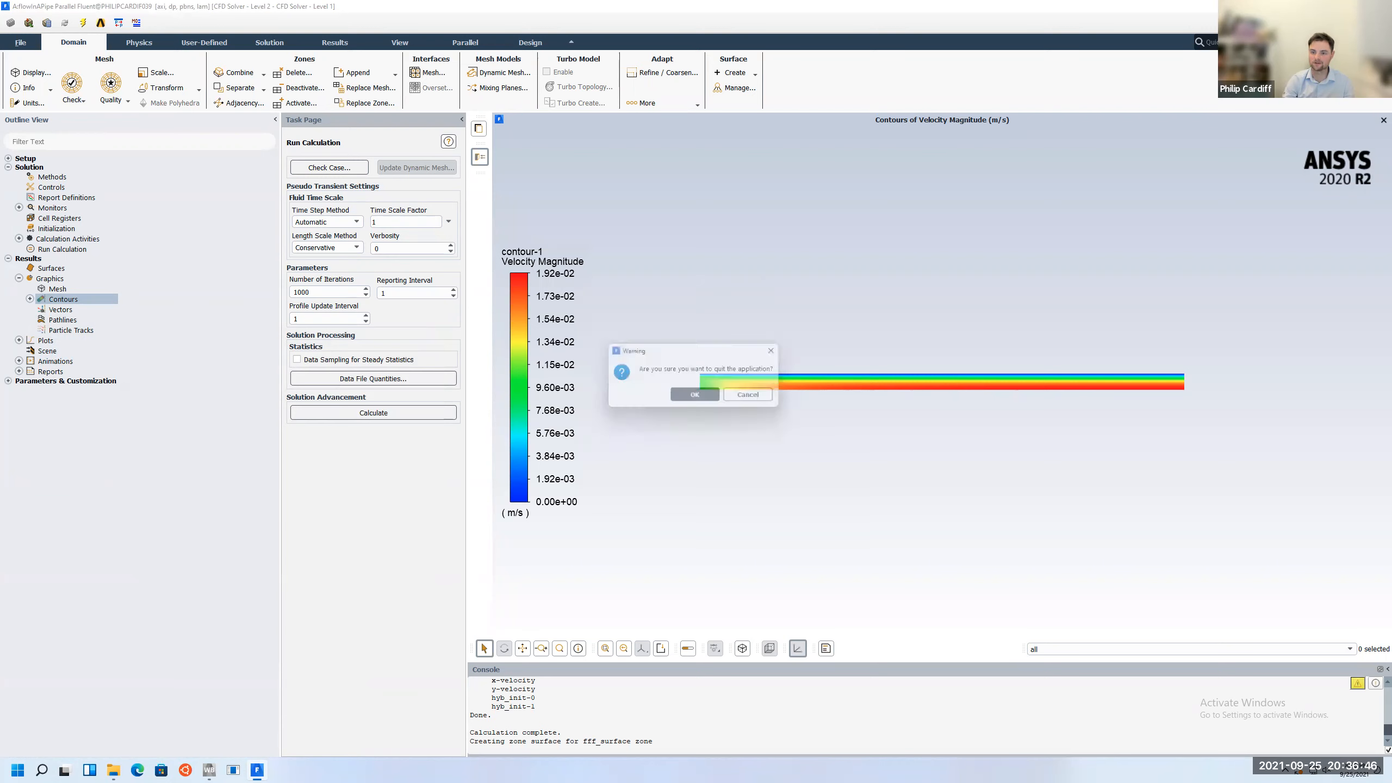
{"action": "left_click", "coordinate": [711, 401]}
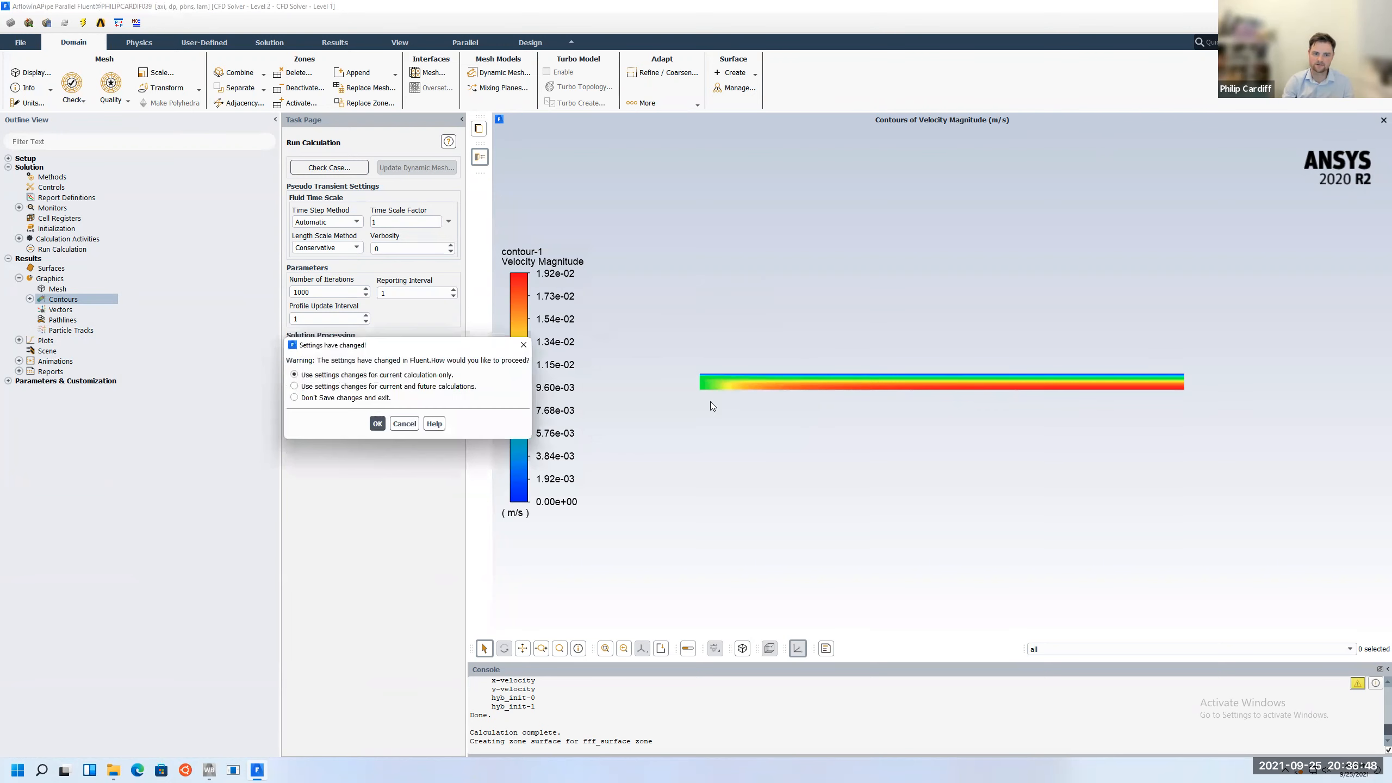
{"action": "left_click", "coordinate": [376, 424]}
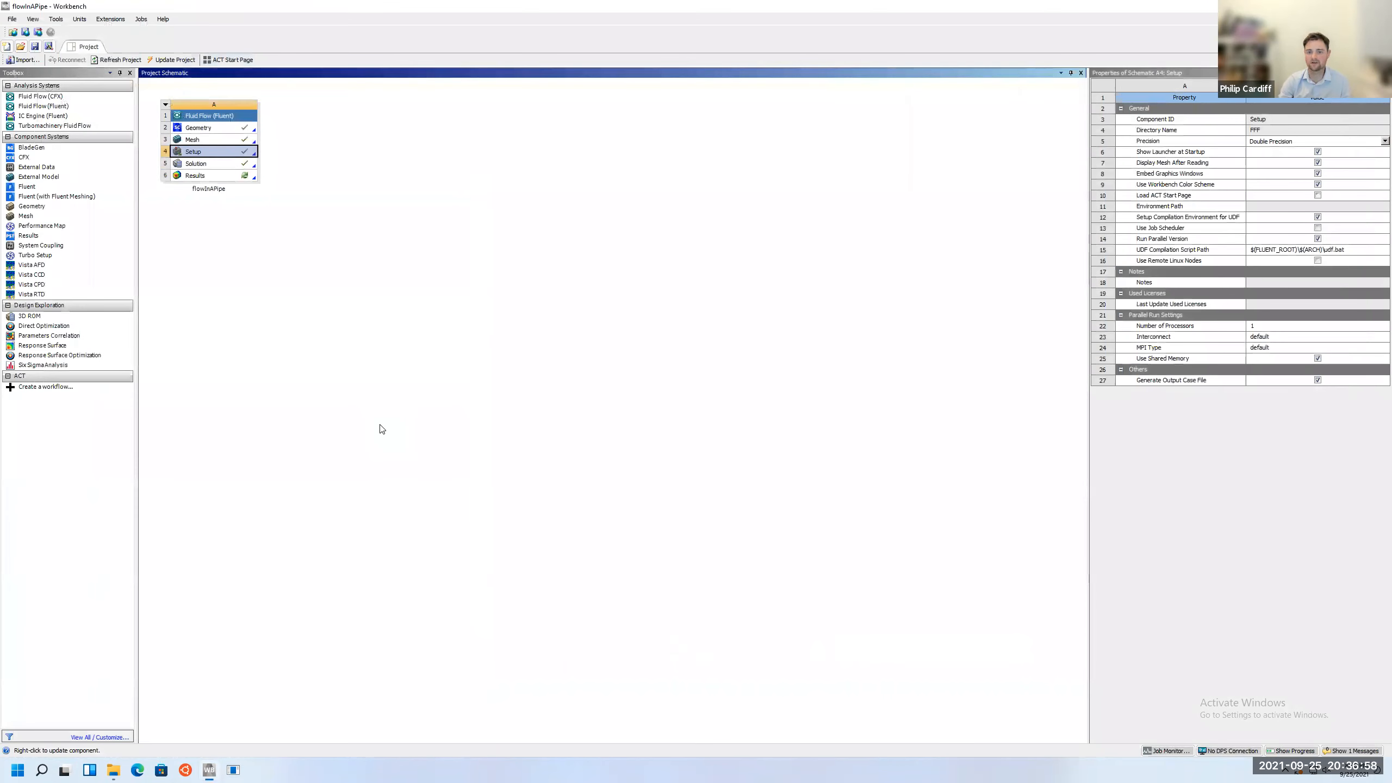
Open the Results component of the flowInAPipe system in CFD-Post
{"action": "left_click", "coordinate": [318, 197]}
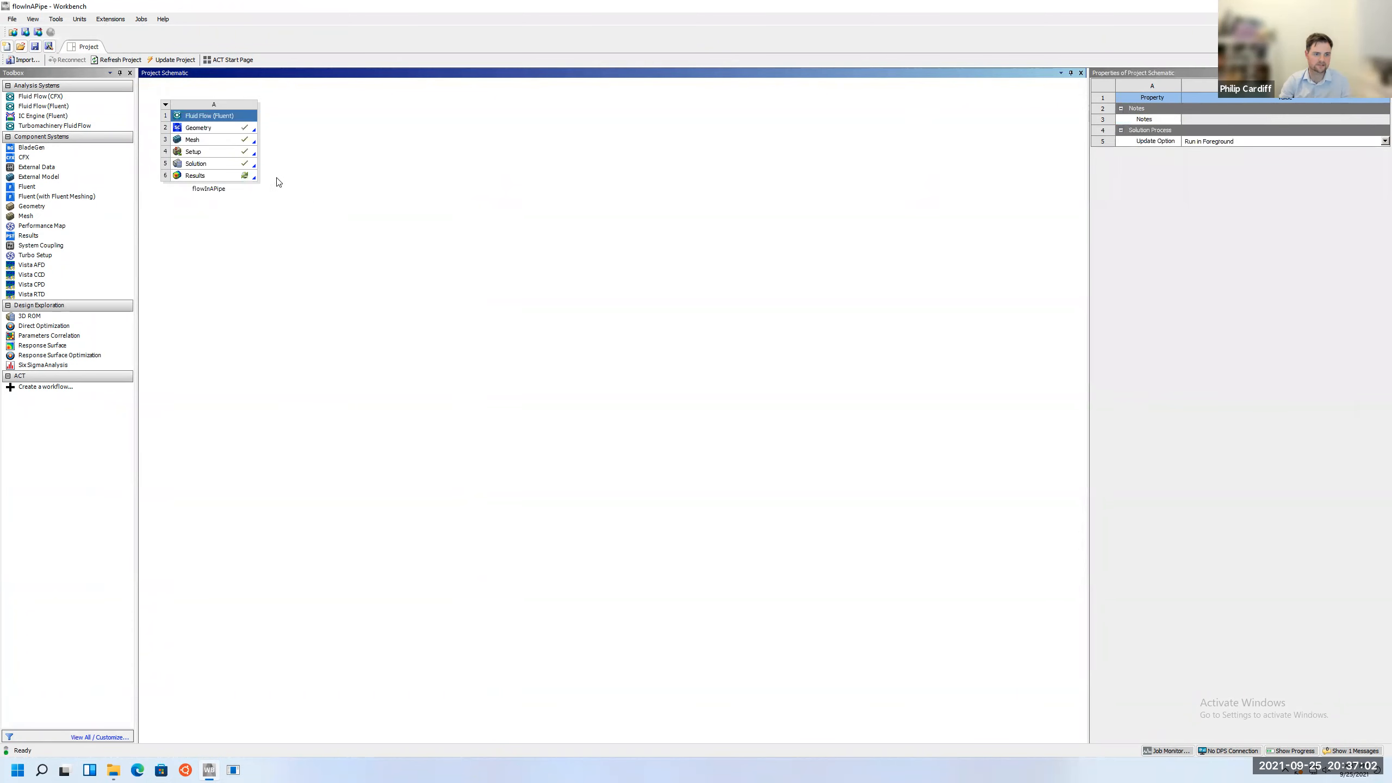
{"action": "double_click", "coordinate": [192, 152]}
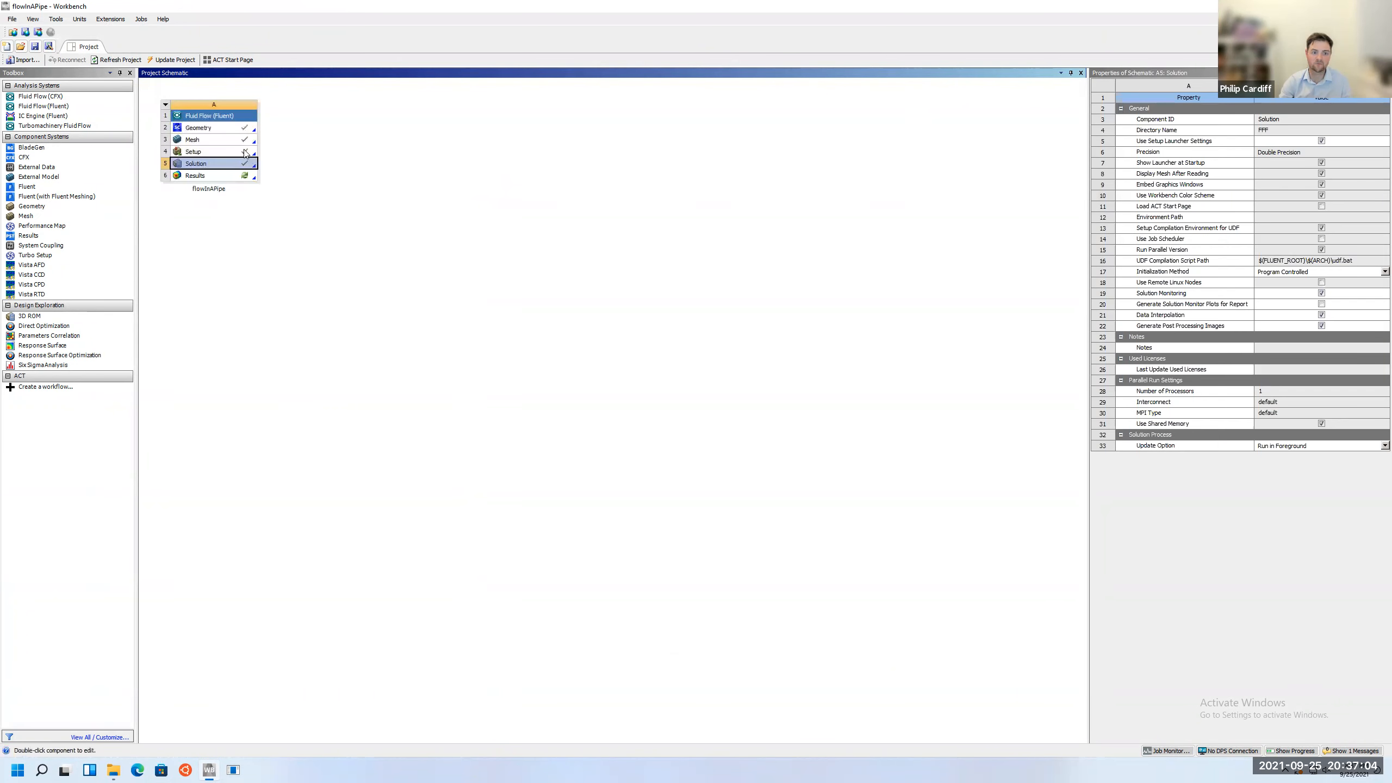
{"action": "left_click", "coordinate": [202, 176]}
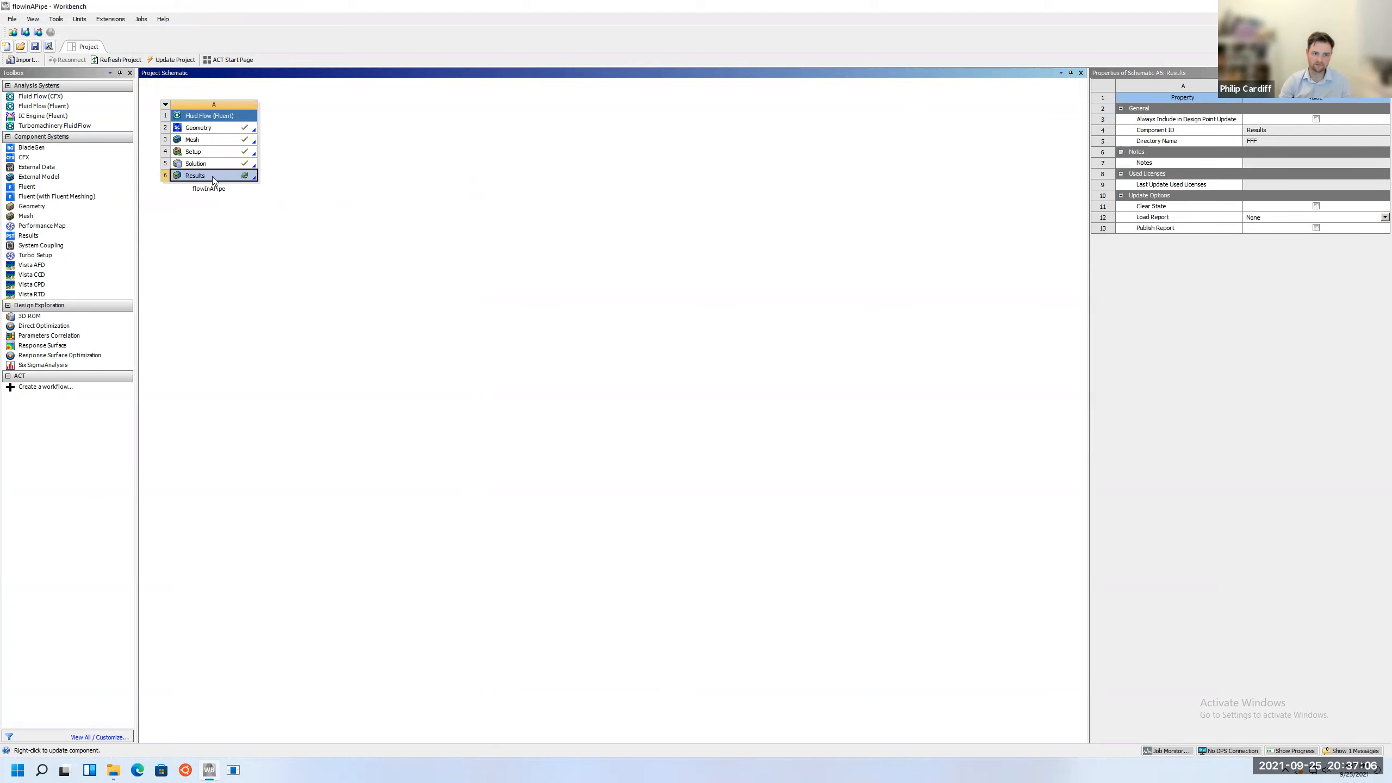
{"action": "double_click", "coordinate": [214, 180]}
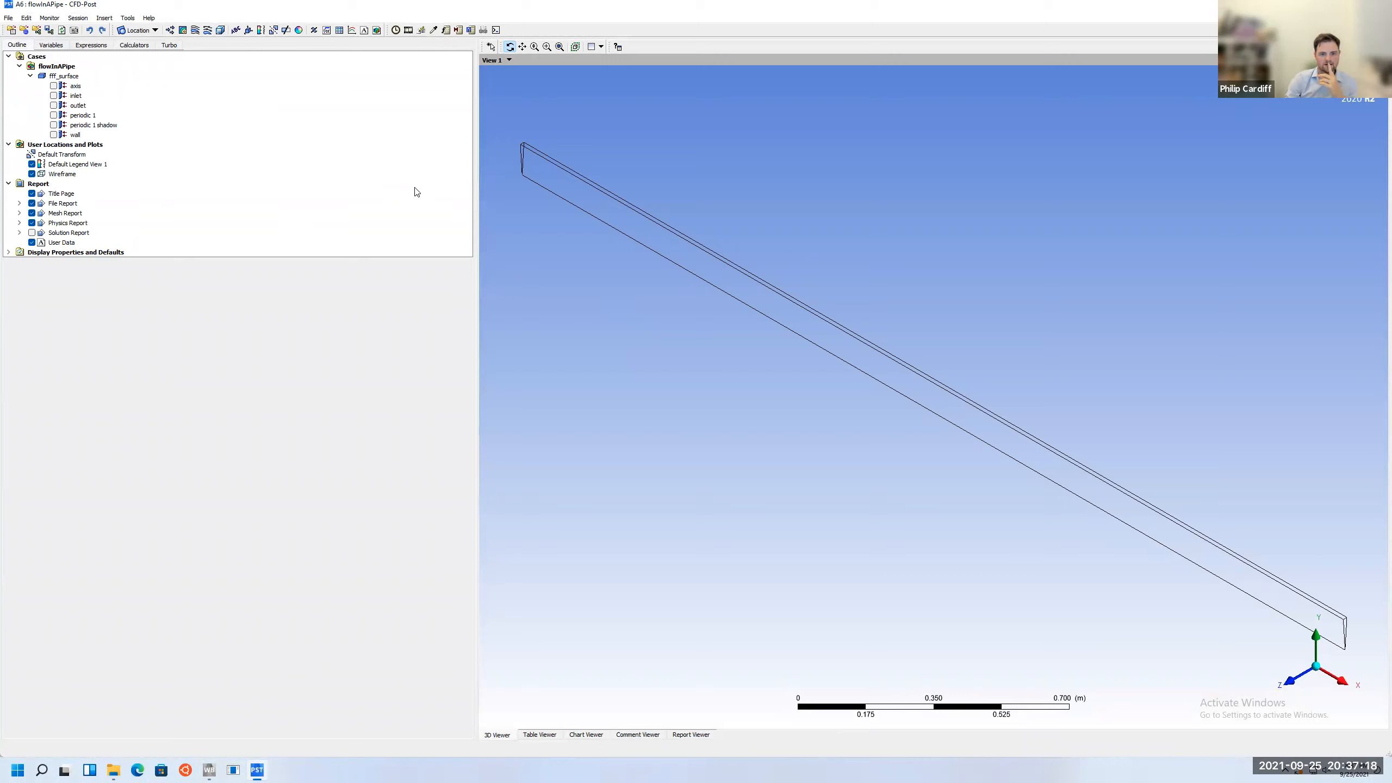
Insert a pressure contour named Contour 1 on the periodic 1 location and show it in the XY plane
{"action": "left_click", "coordinate": [102, 17]}
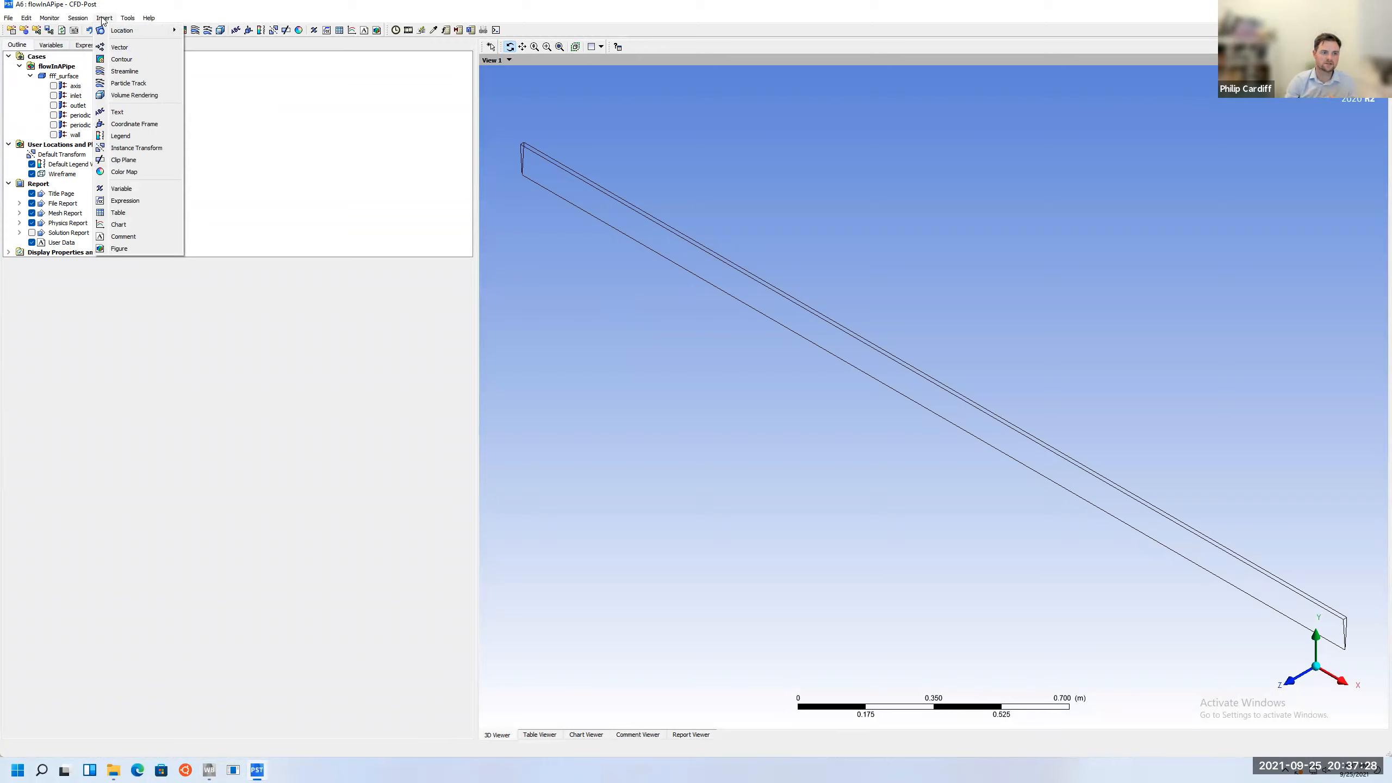
{"action": "left_click", "coordinate": [121, 59]}
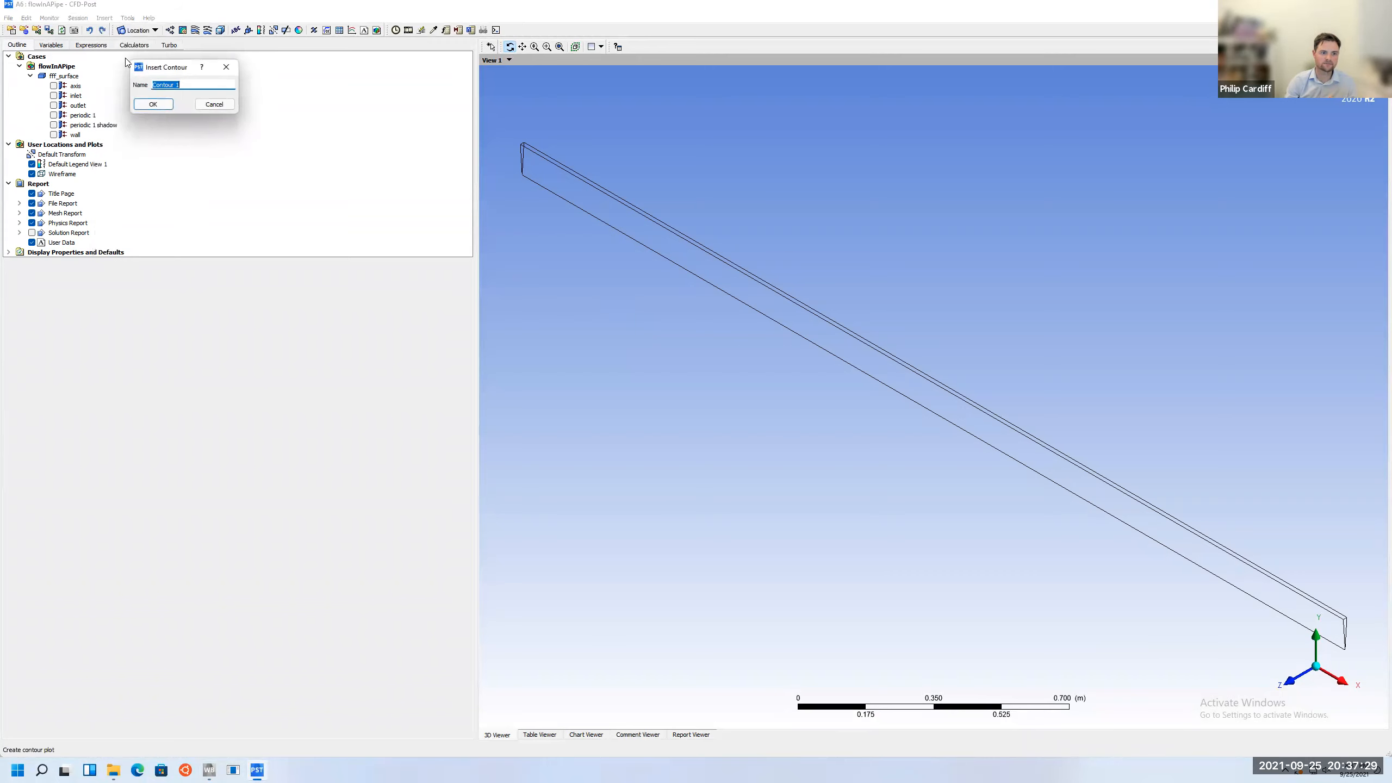
{"action": "left_click", "coordinate": [162, 106]}
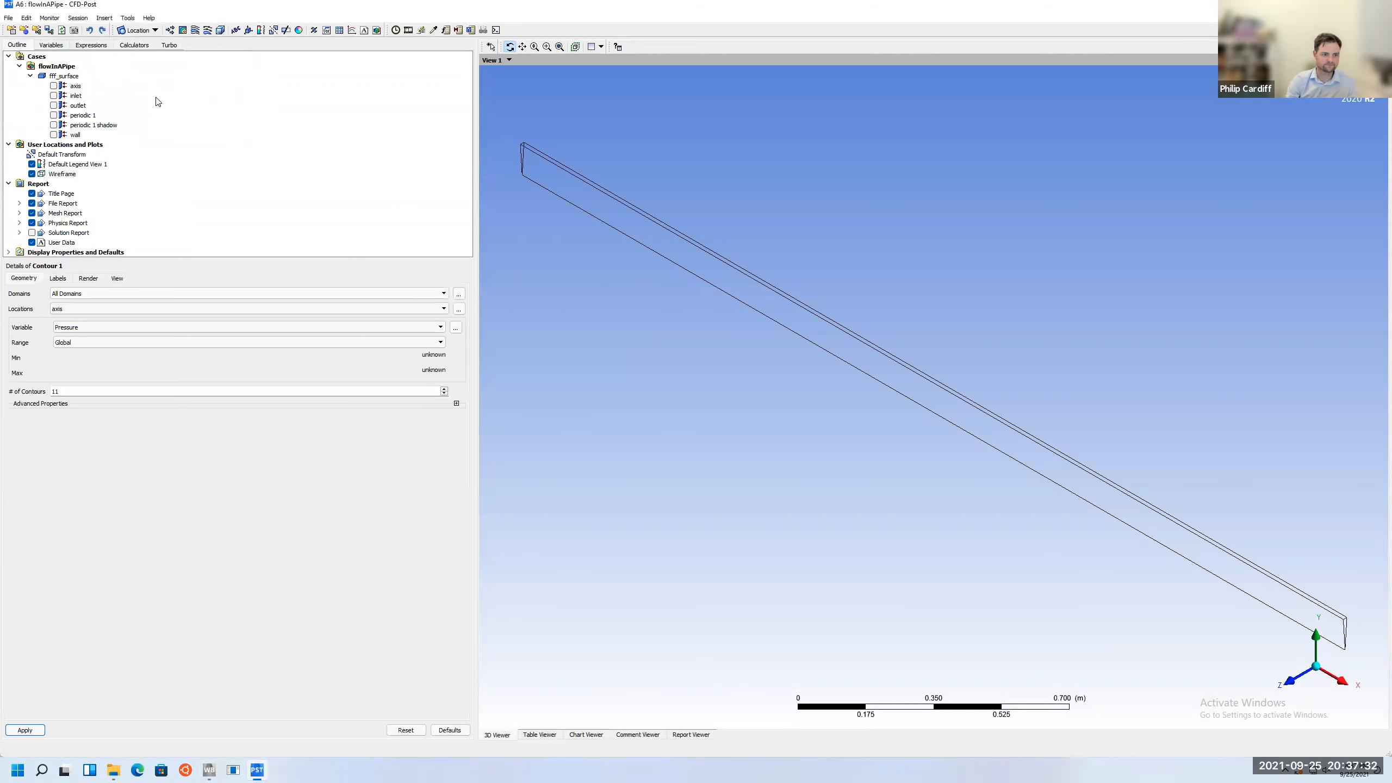
{"action": "left_click", "coordinate": [119, 309]}
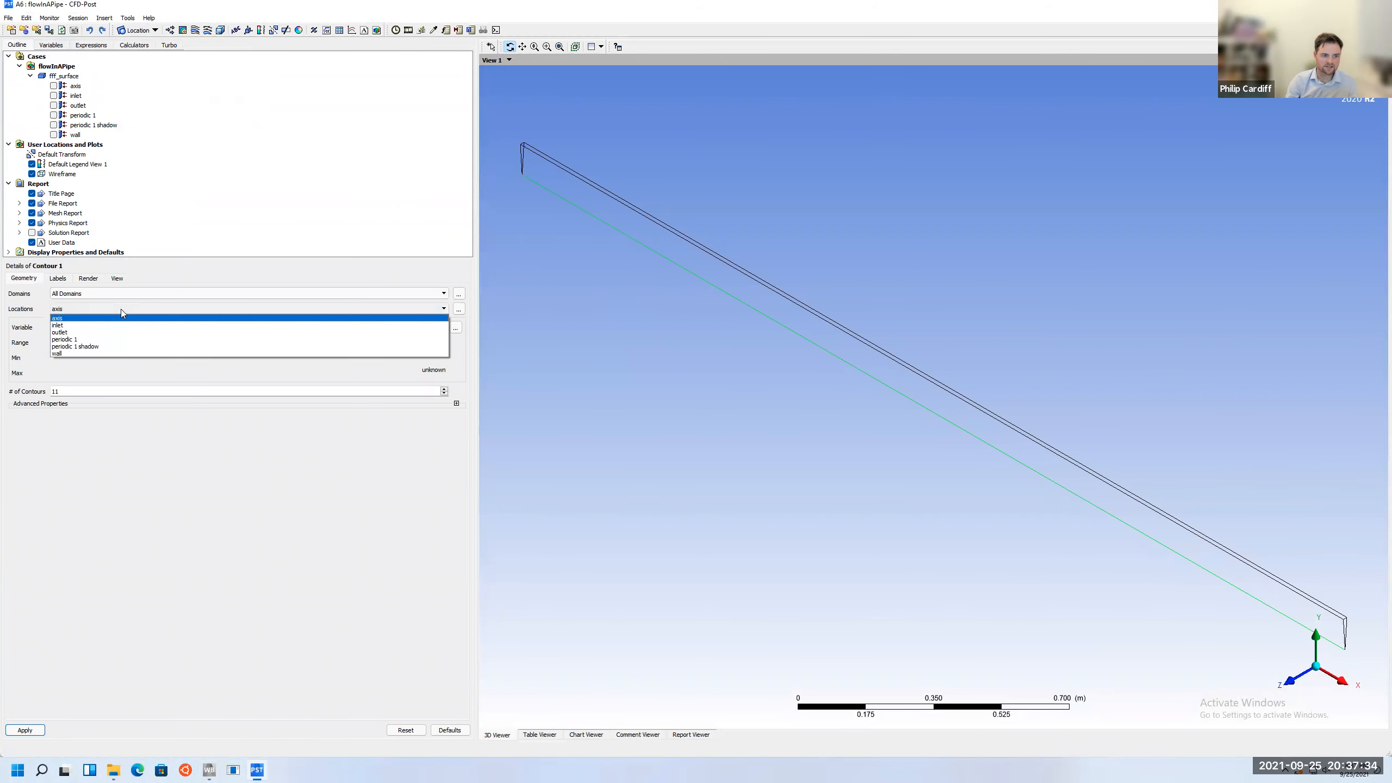
{"action": "left_click", "coordinate": [90, 340]}
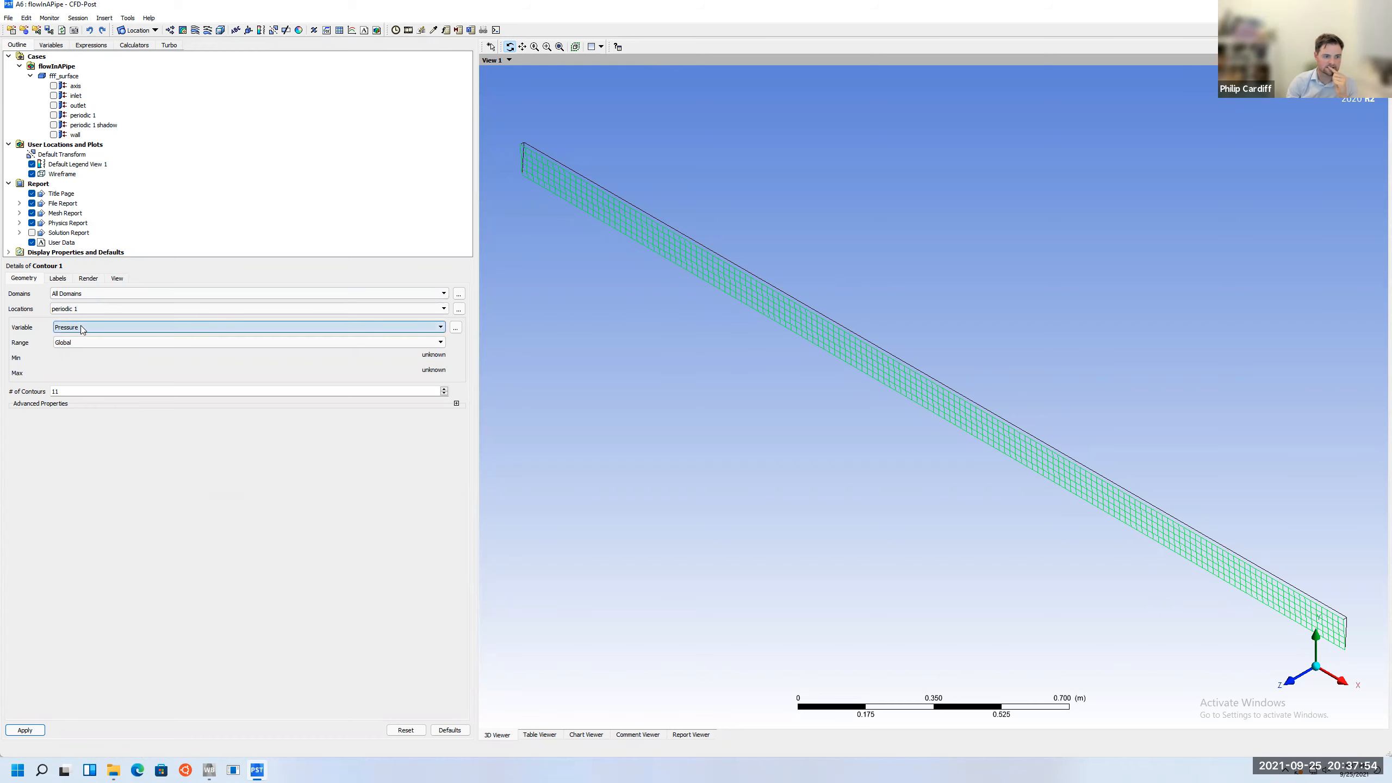
{"action": "left_click", "coordinate": [26, 728]}
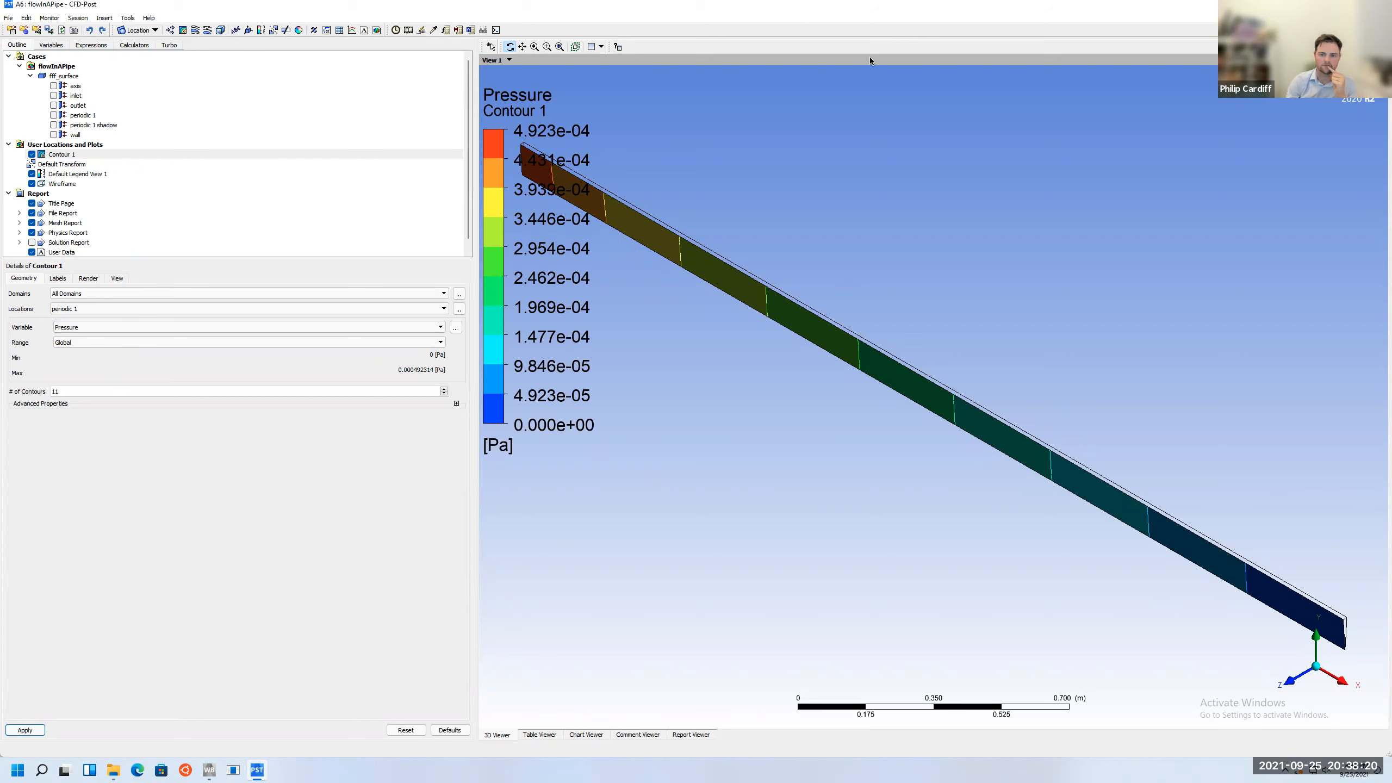
{"action": "left_click", "coordinate": [1283, 686]}
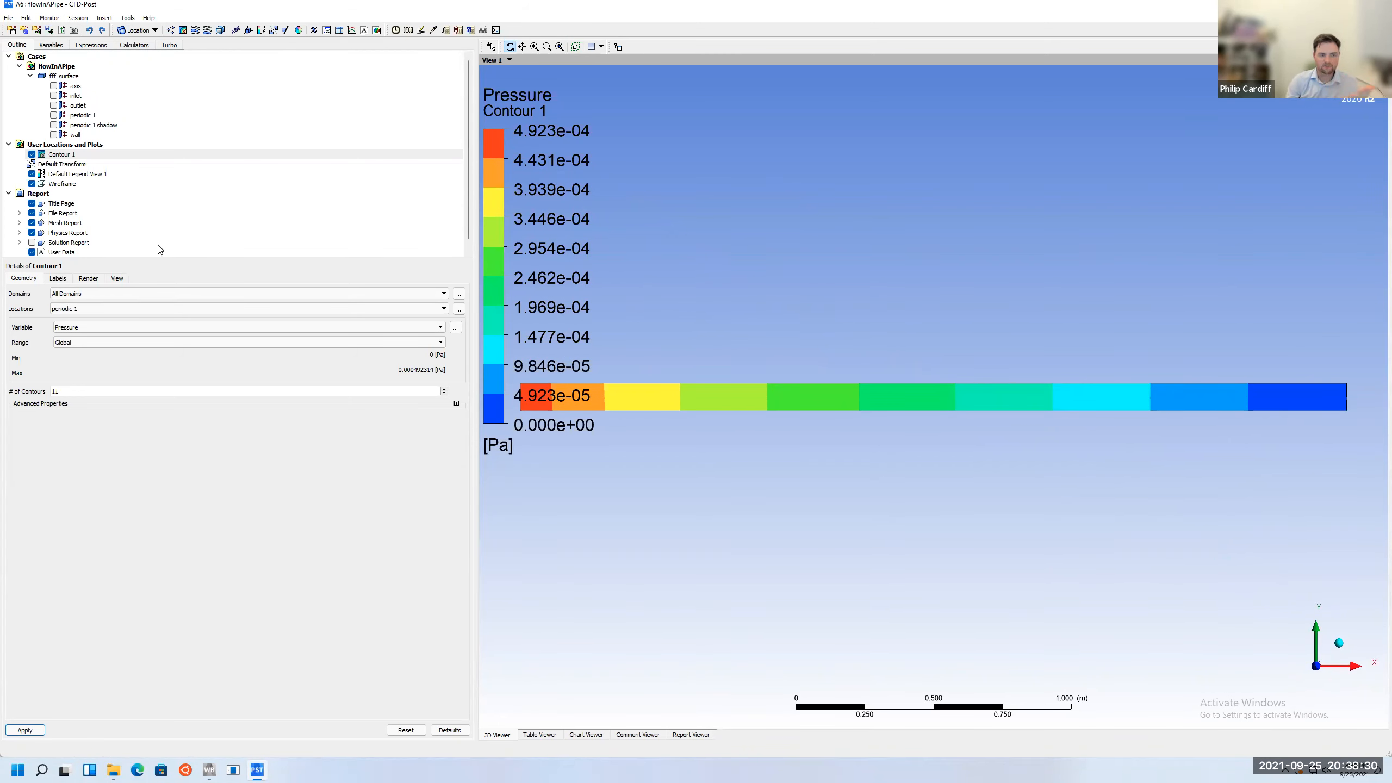
Set the variable of Contour 1 to Velocity and update the plot
{"action": "left_click", "coordinate": [82, 327]}
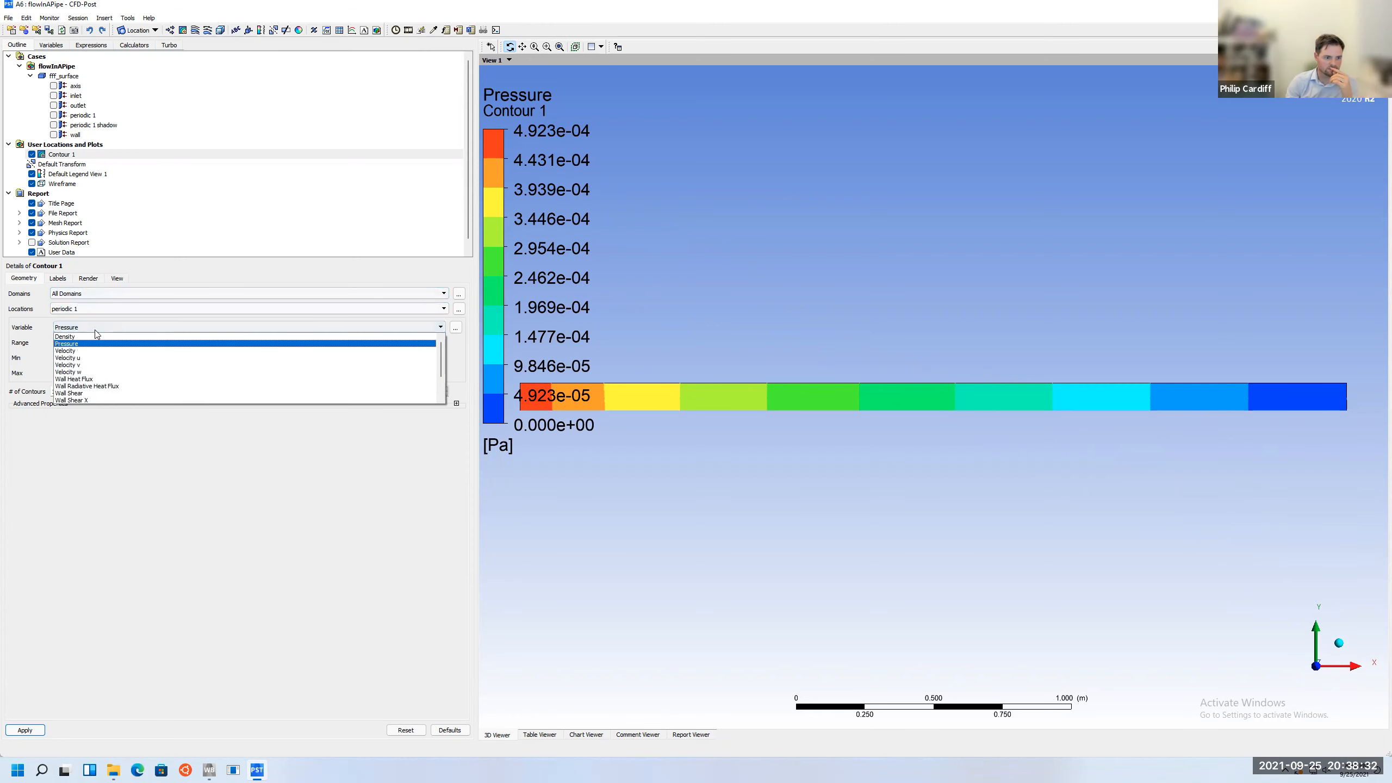
{"action": "left_click", "coordinate": [84, 353]}
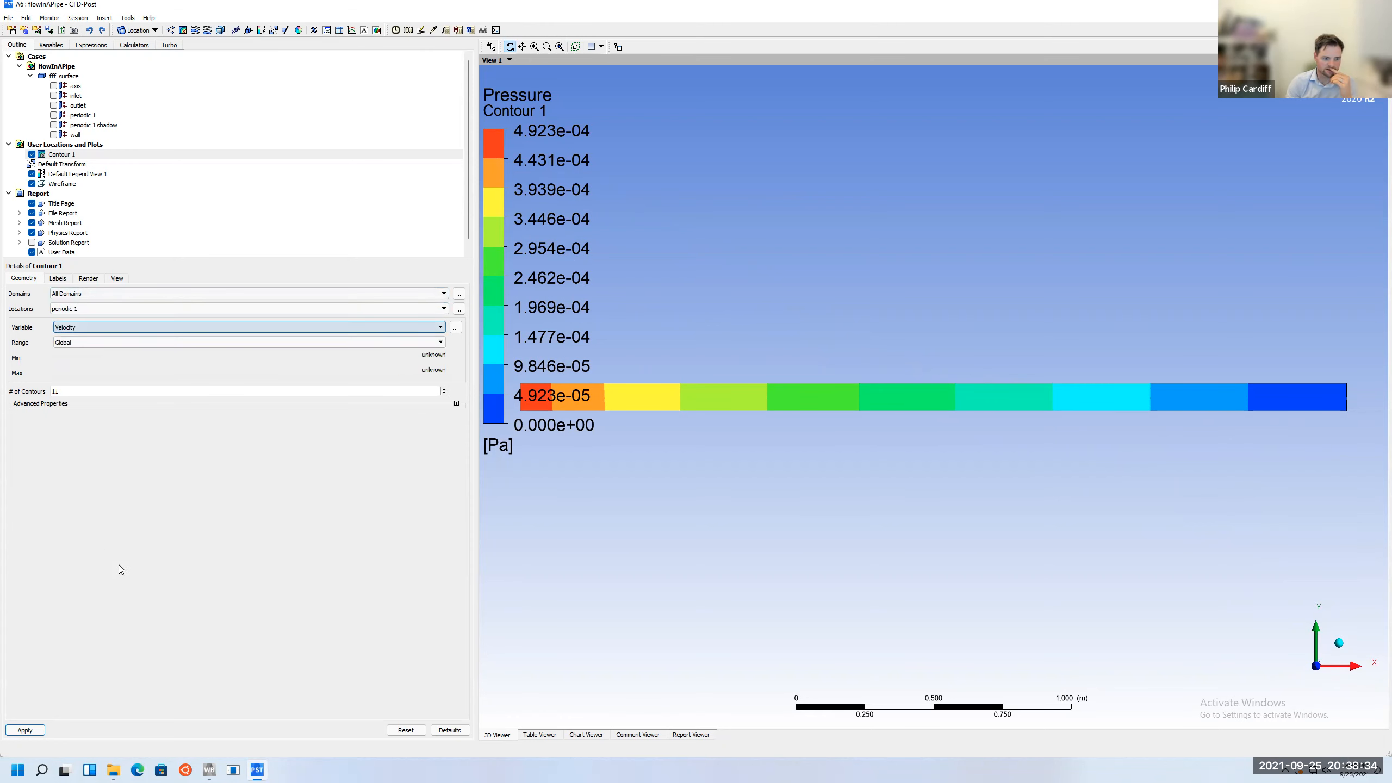
{"action": "left_click", "coordinate": [30, 730]}
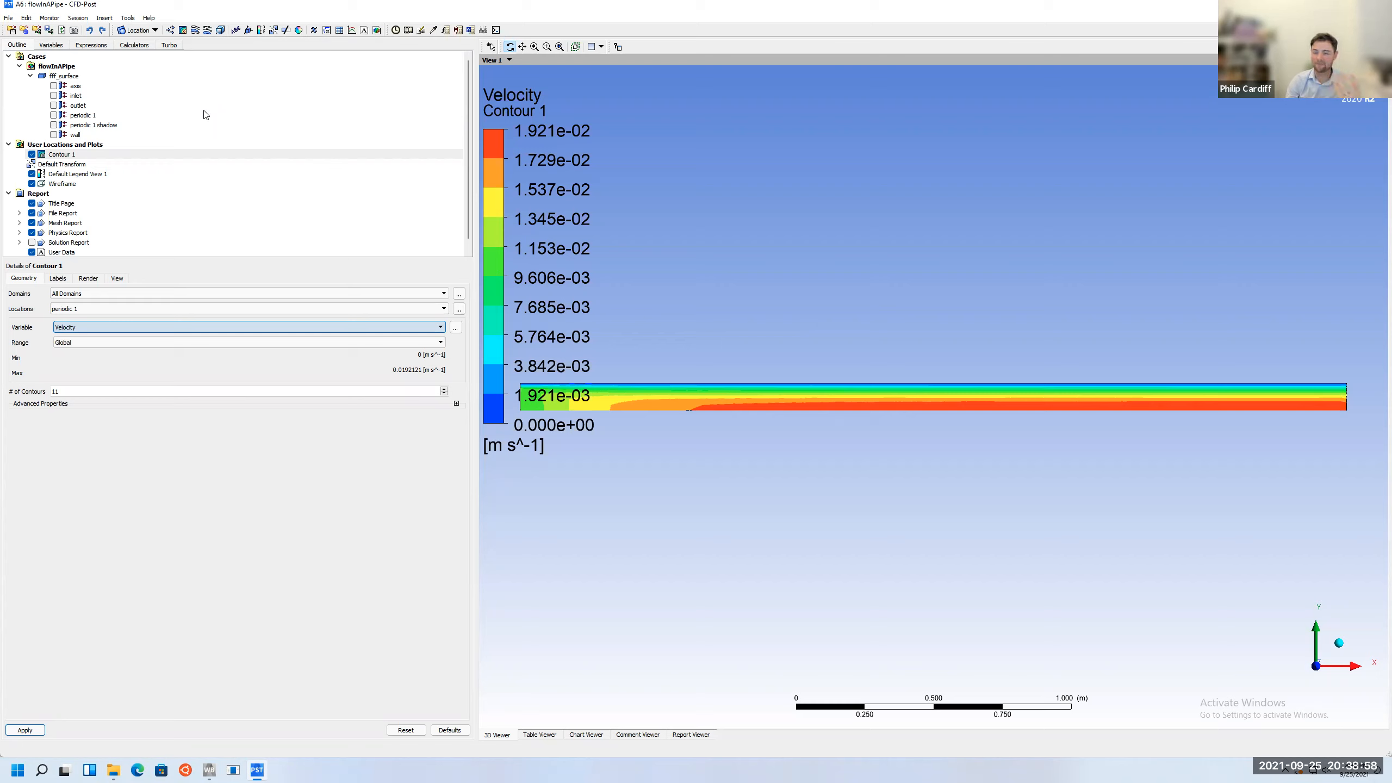
Insert a two-point sample line from (0.1, 0, 0) to (0.1, 0.1, 0) with 20 samples
{"action": "left_click", "coordinate": [104, 18]}
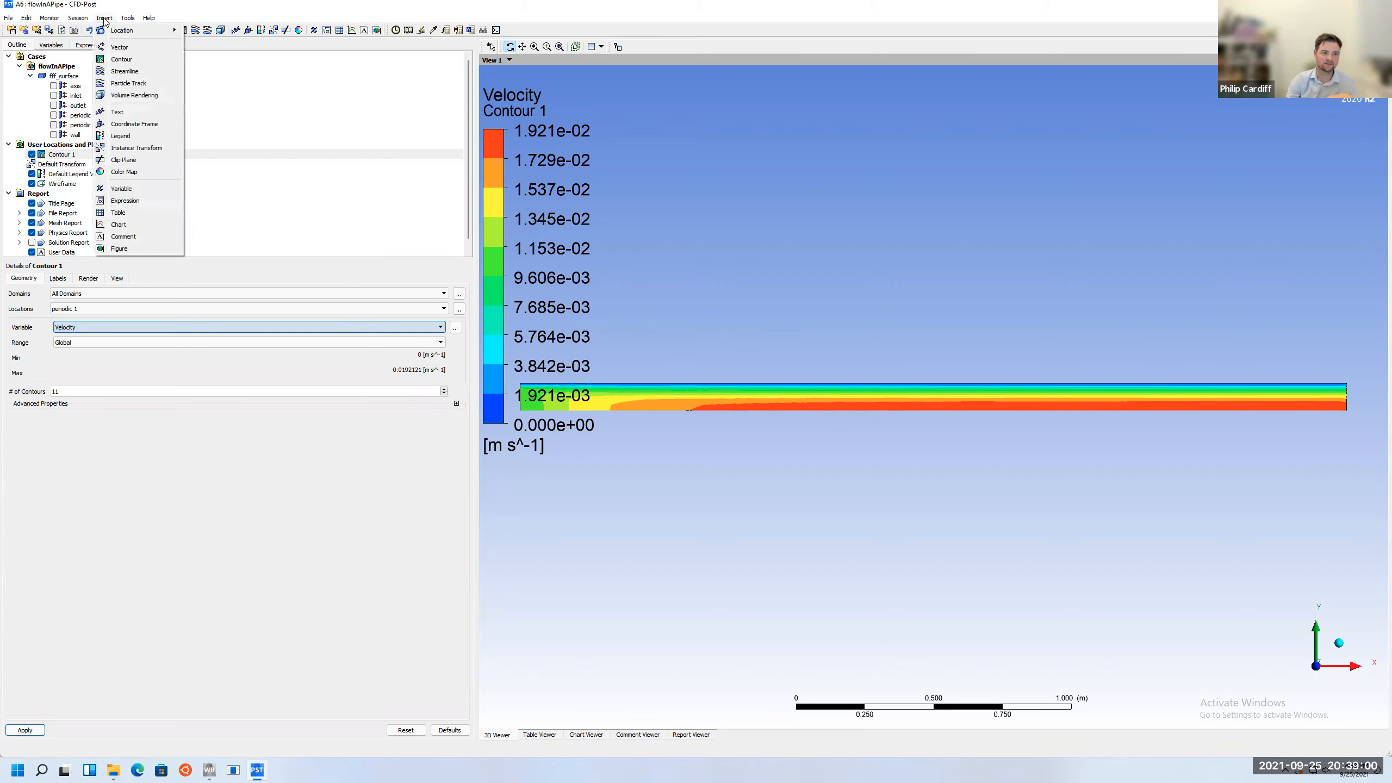
{"action": "mouse_move", "coordinate": [119, 31]}
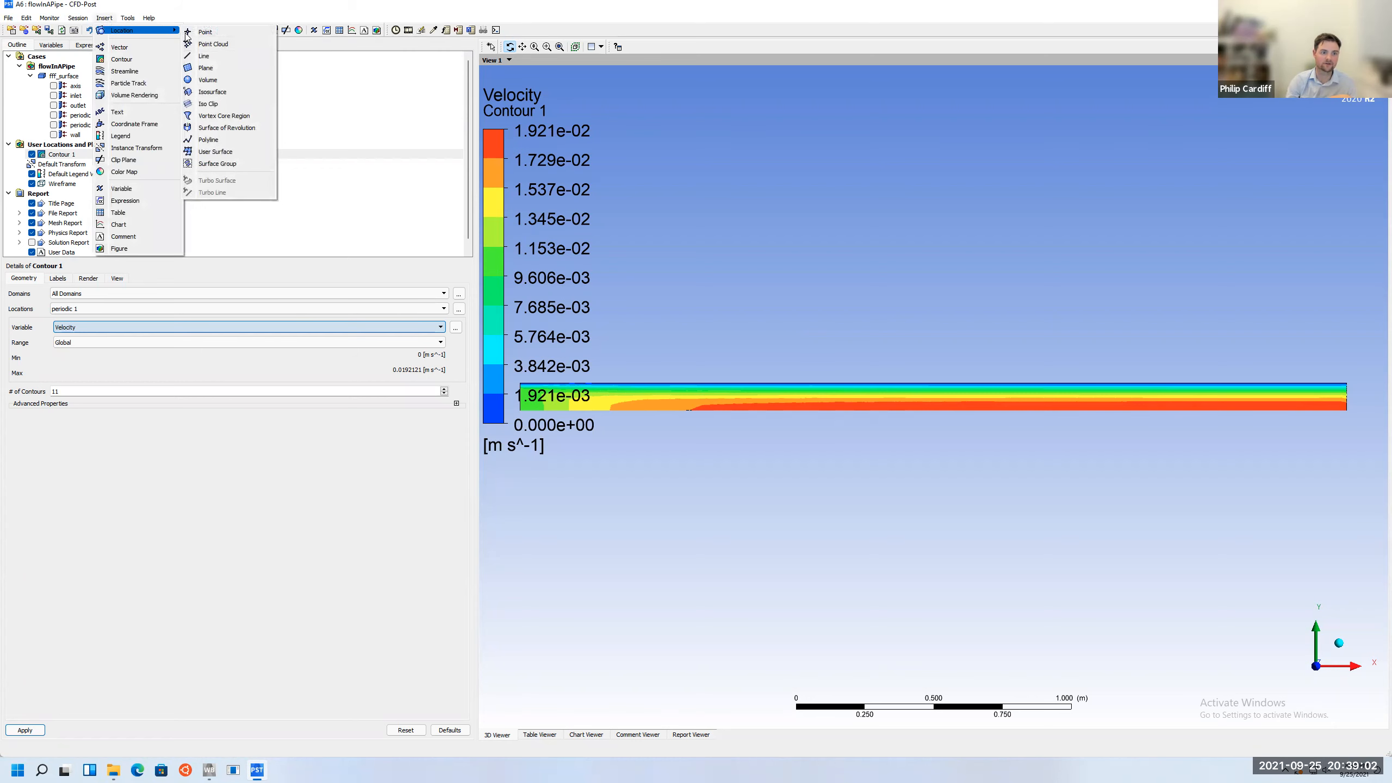
{"action": "left_click", "coordinate": [204, 56]}
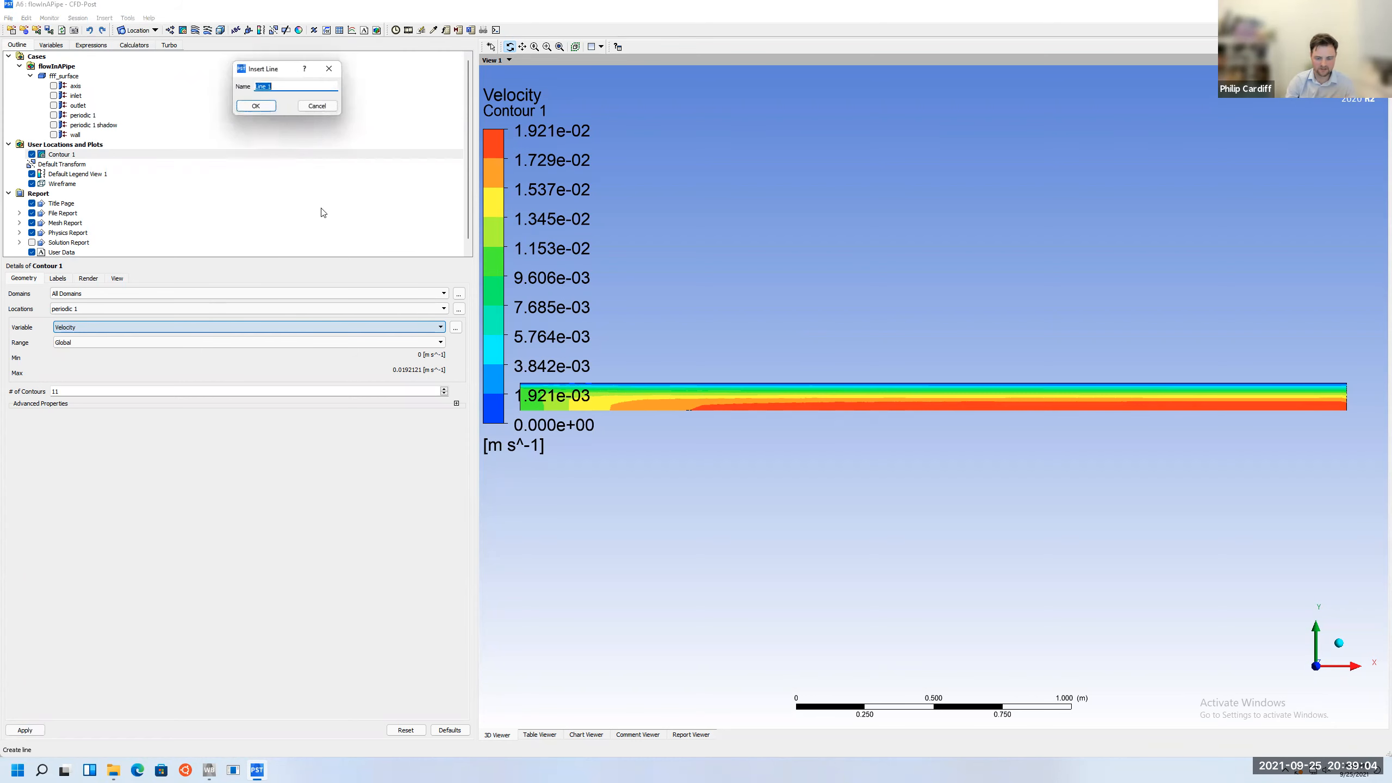
{"action": "left_click", "coordinate": [256, 106]}
{"action": "left_click", "coordinate": [83, 333]}
{"action": "type", "text": ".1"}
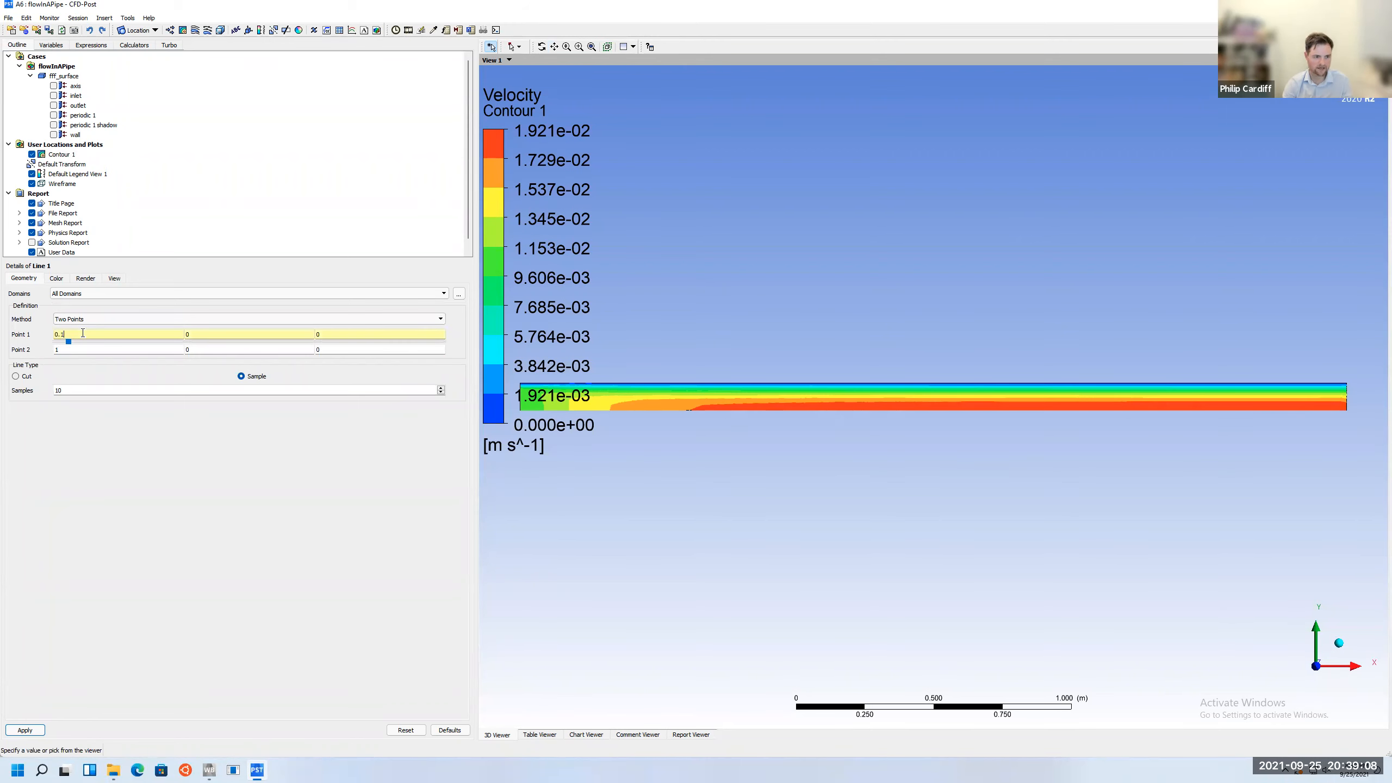
{"action": "key", "text": "Tab"}
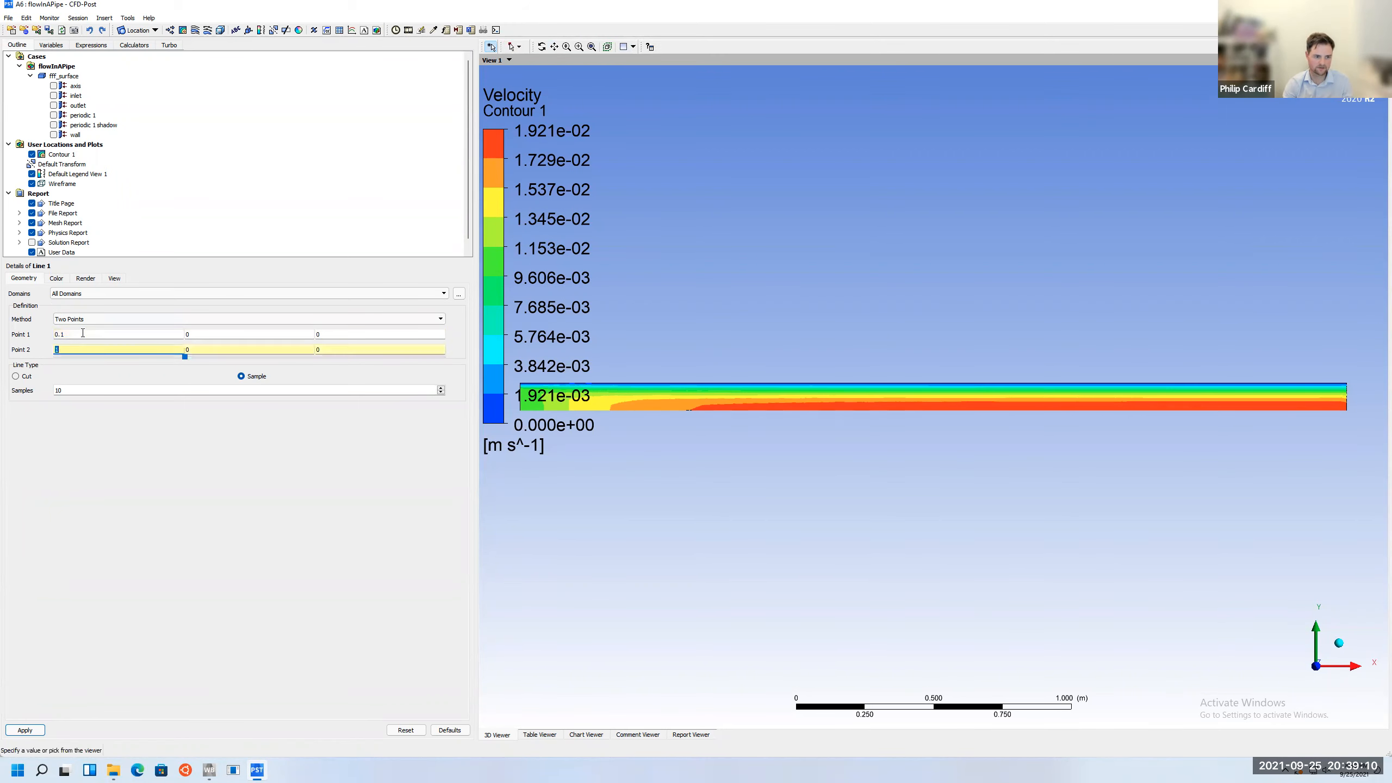
{"action": "type", "text": "0.1"}
{"action": "key", "text": "Tab"}
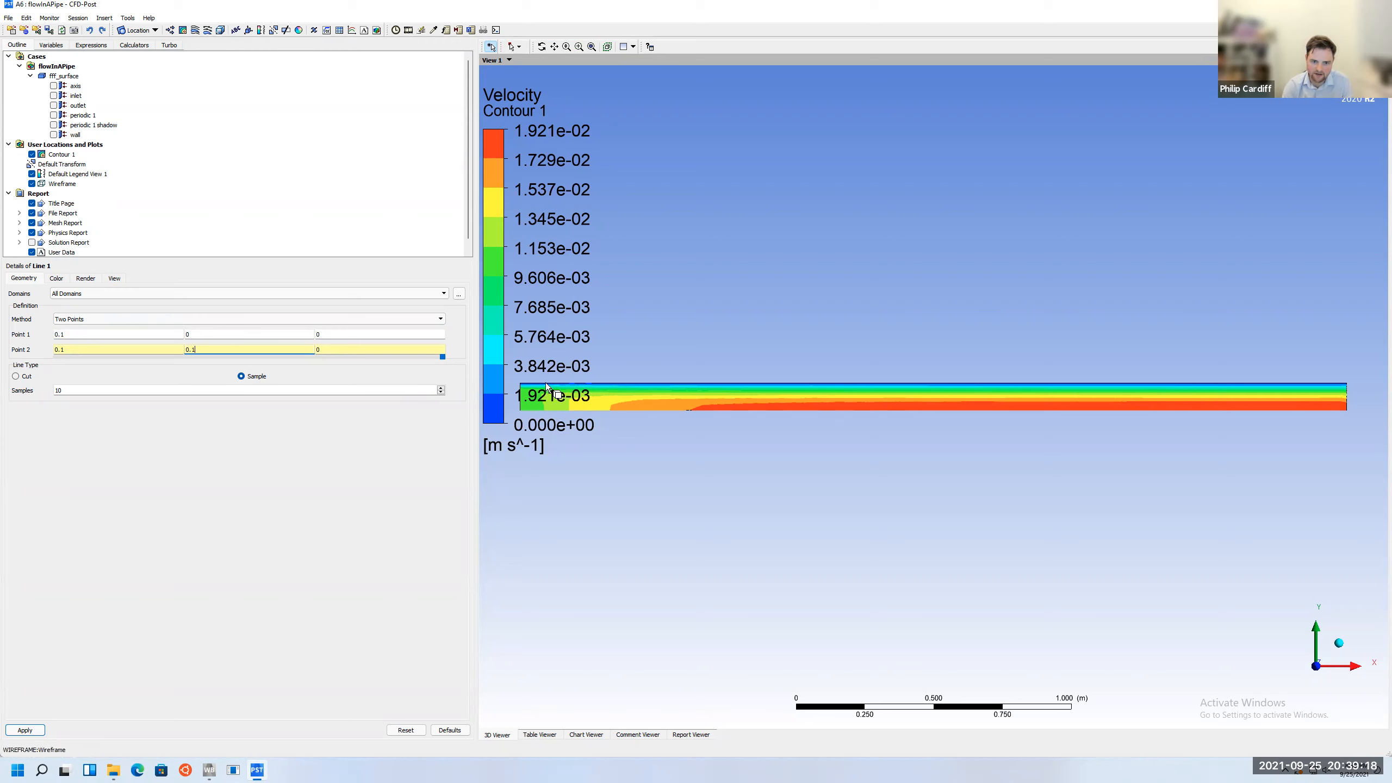
{"action": "left_click_drag", "start_coordinate": [77, 391], "coordinate": [55, 390]}
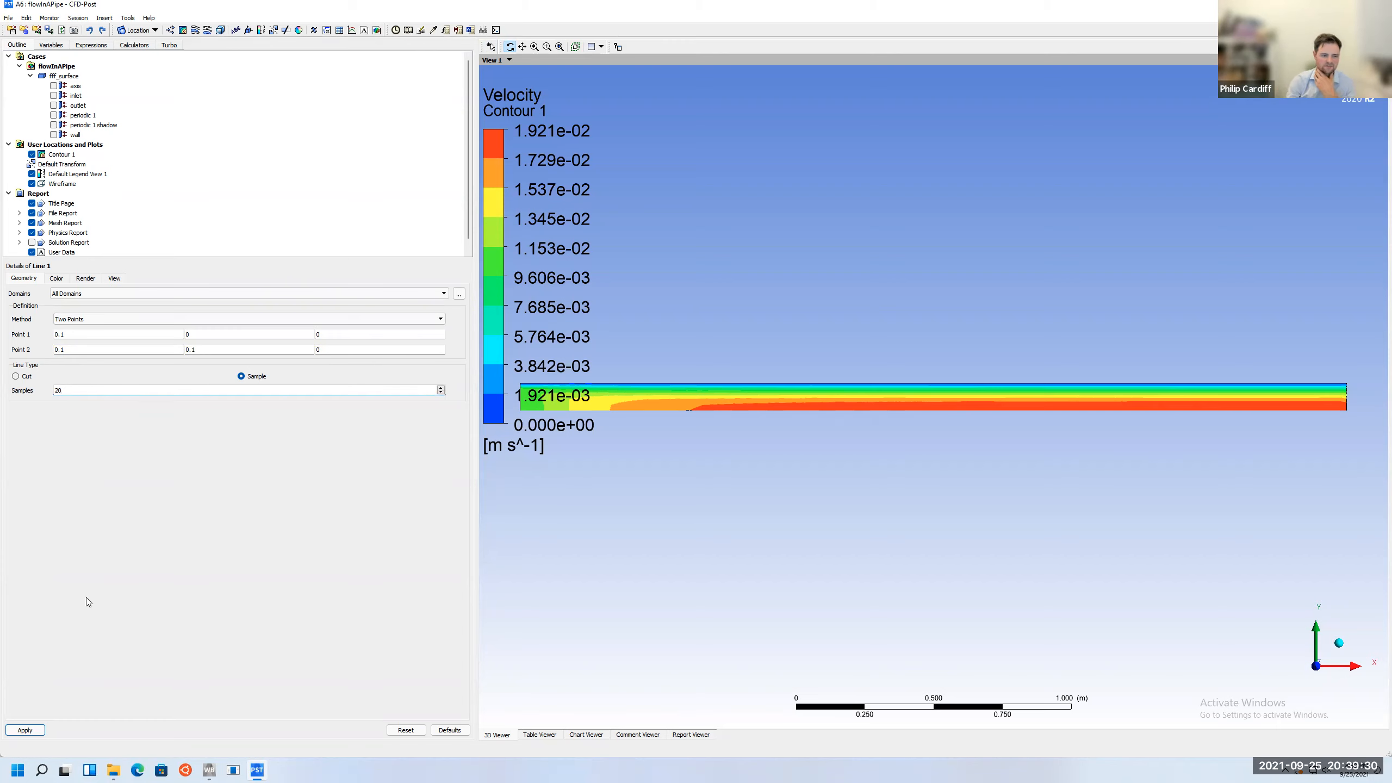
{"action": "left_click", "coordinate": [27, 731]}
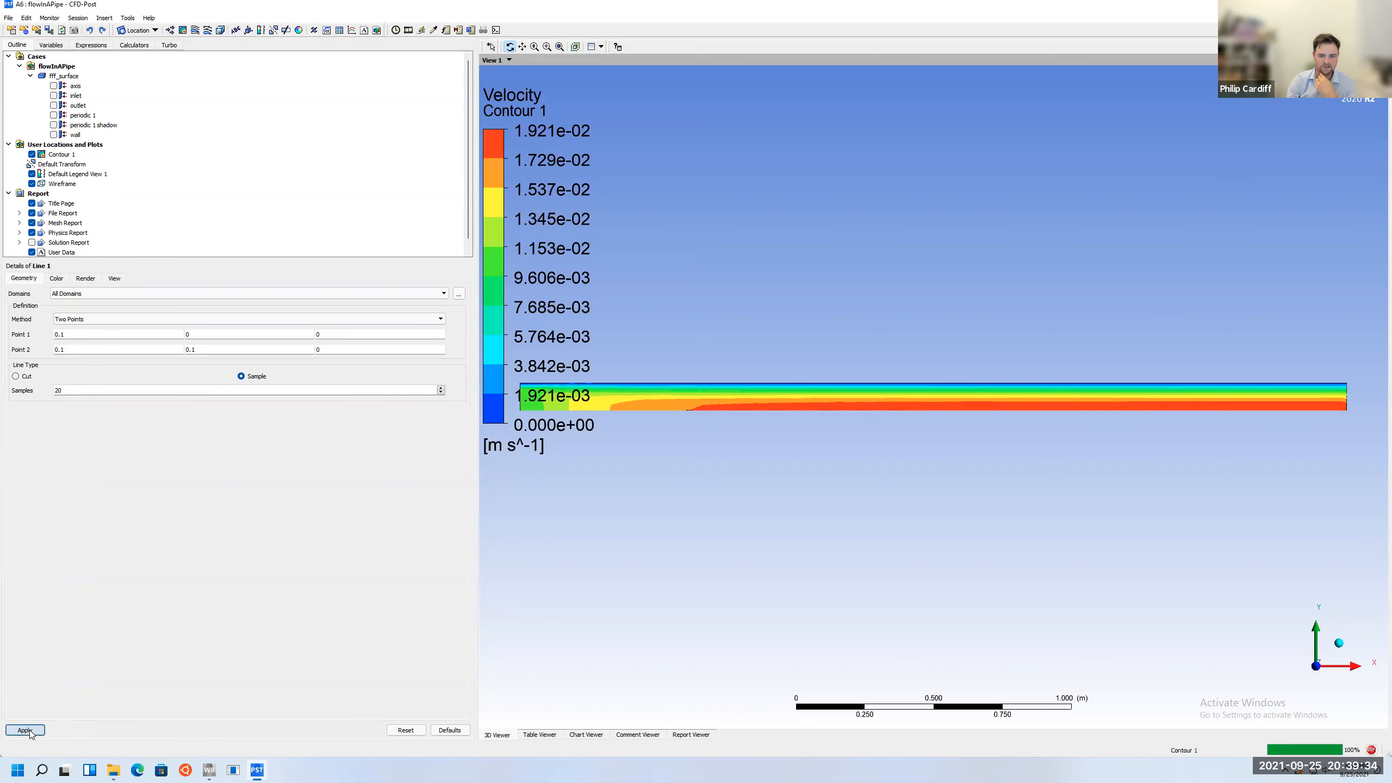
Insert a second line and define its end points as (3, 0, 0) and (3, 0.1, 0)
{"action": "left_click", "coordinate": [105, 18]}
{"action": "mouse_move", "coordinate": [122, 30]}
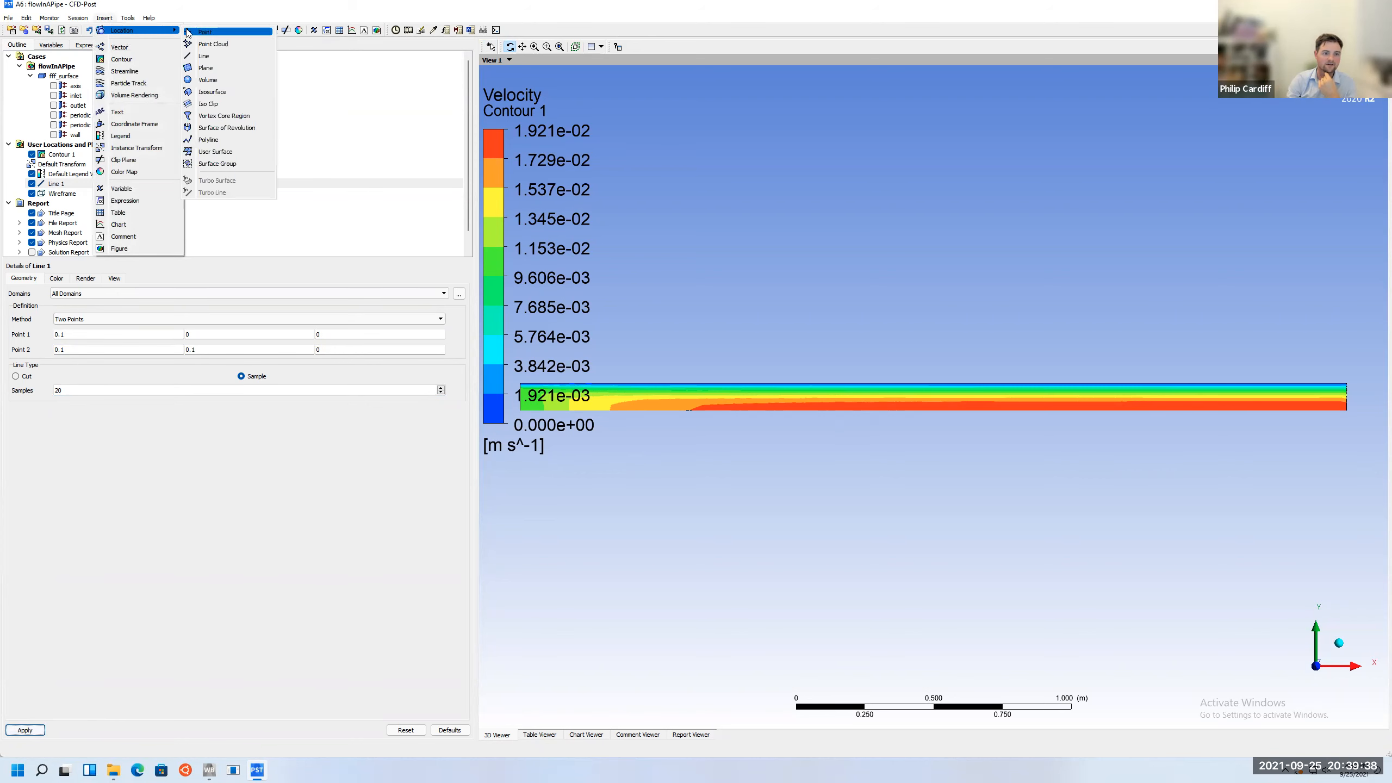
{"action": "left_click", "coordinate": [207, 54]}
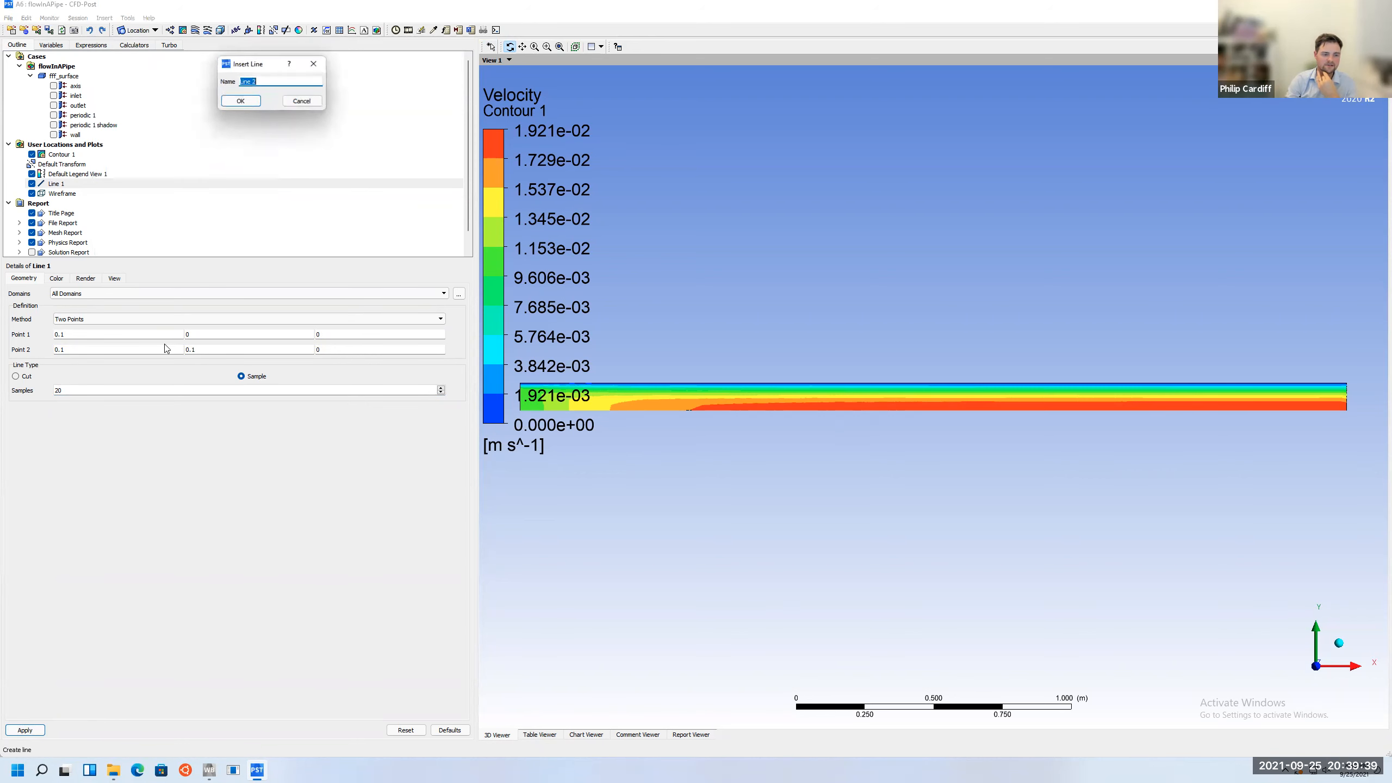
{"action": "left_click", "coordinate": [240, 101]}
{"action": "left_click", "coordinate": [72, 334]}
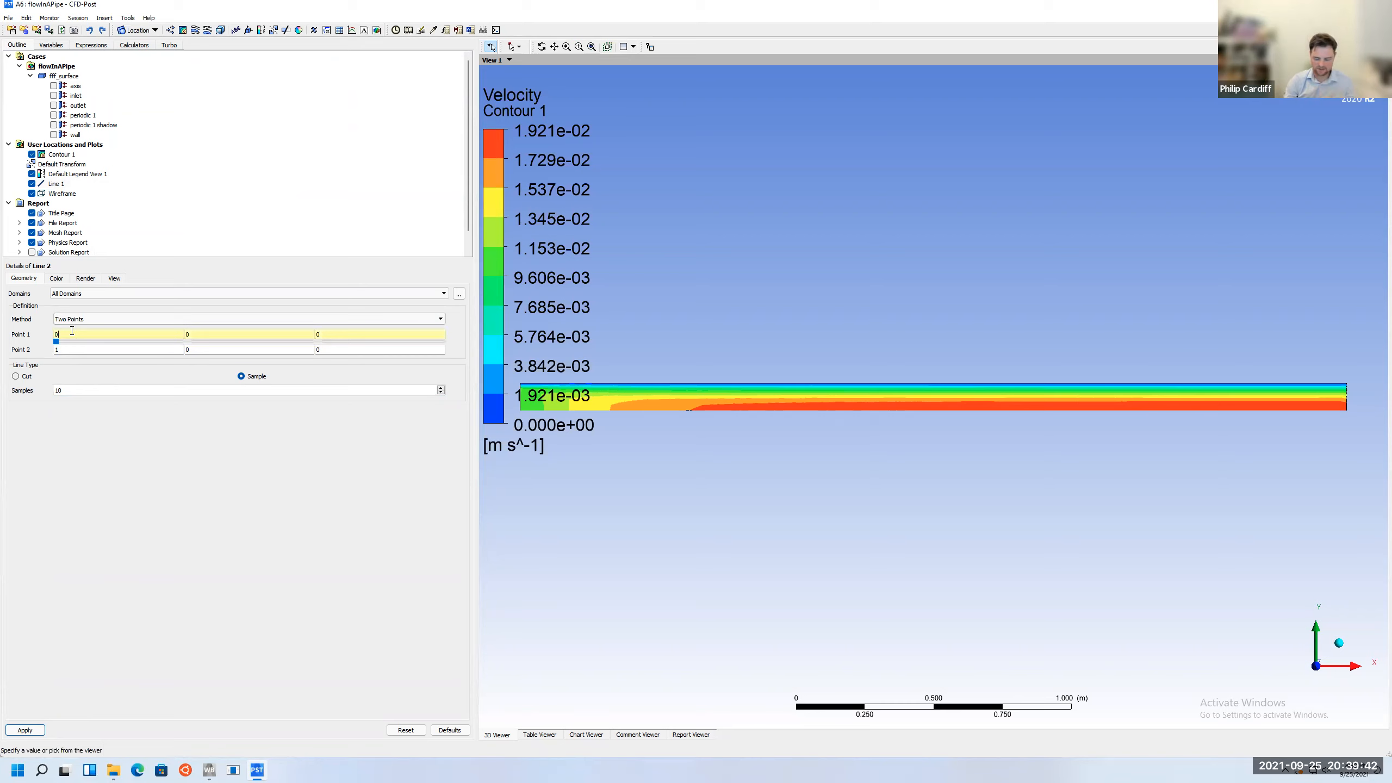
{"action": "key", "text": "BackSpace"}
{"action": "type", "text": "3"}
{"action": "key", "text": "Tab"}
{"action": "key", "text": "Tab"}
{"action": "key", "text": "Tab"}
{"action": "type", "text": "4"}
{"action": "key", "text": "BackSpace"}
{"action": "type", "text": "3"}
{"action": "key", "text": "Tab"}
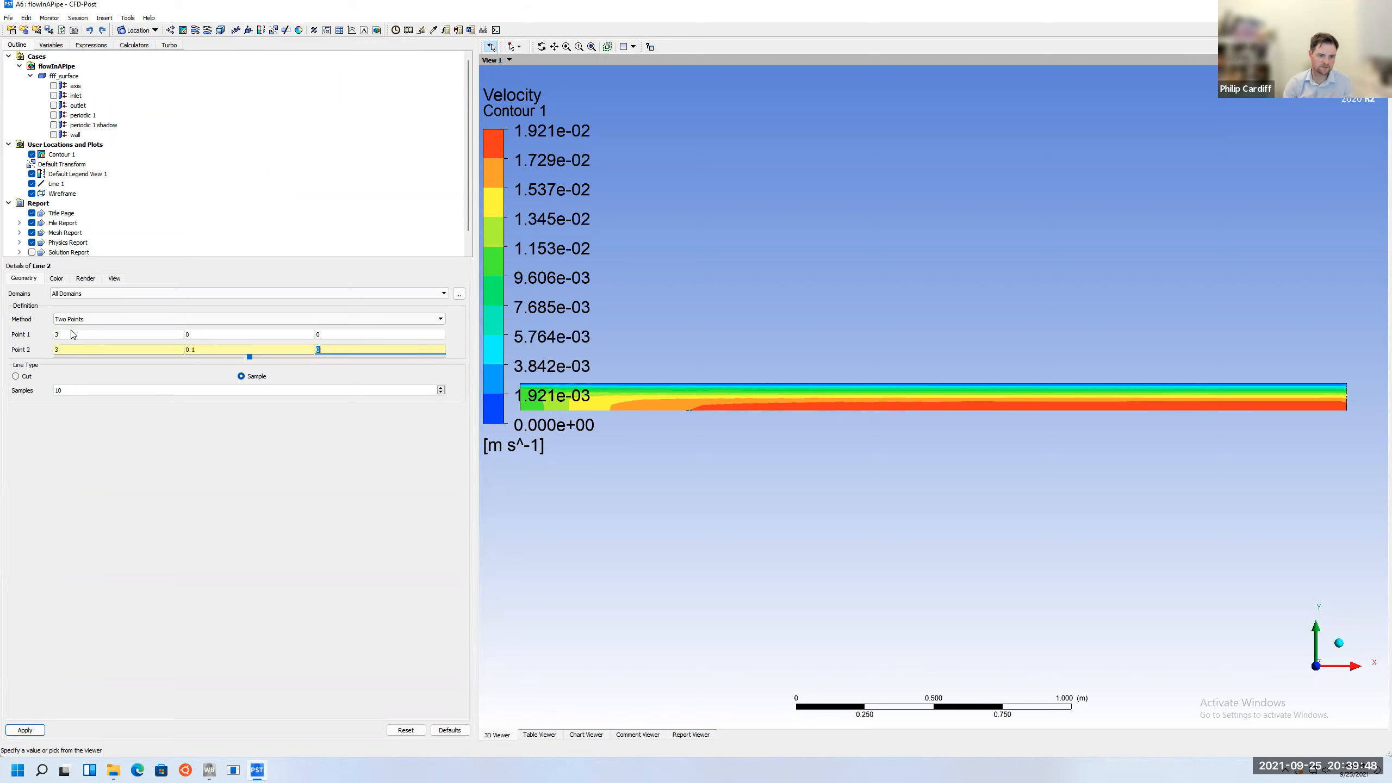
Set the number of samples on Line 2 to 20 and apply the line definition
{"action": "double_click", "coordinate": [57, 389]}
{"action": "key", "text": "BackSpace"}
{"action": "type", "text": "20"}
{"action": "left_click", "coordinate": [25, 729]}
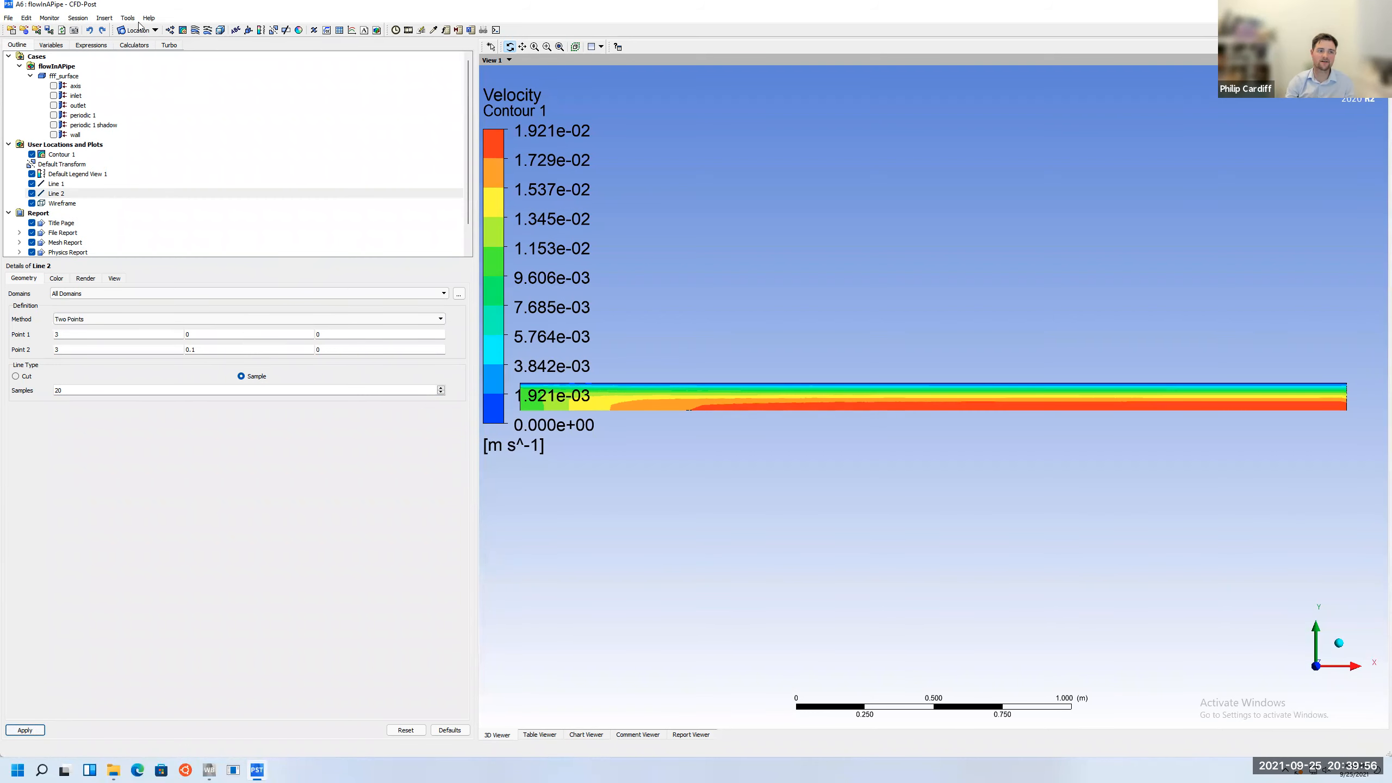
Insert a new XY line chart with the default name and collapse the Report branch of the outline
{"action": "left_click", "coordinate": [103, 18]}
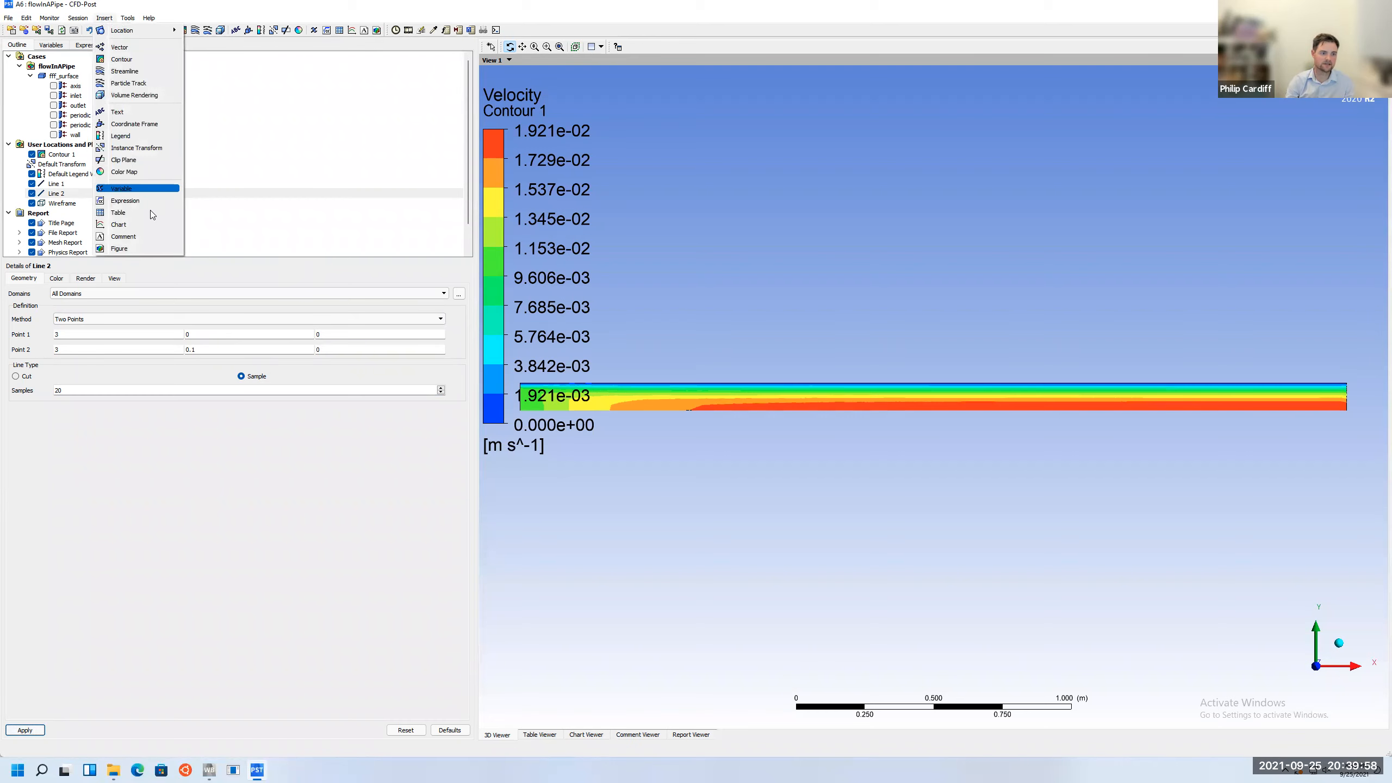
{"action": "left_click", "coordinate": [137, 225]}
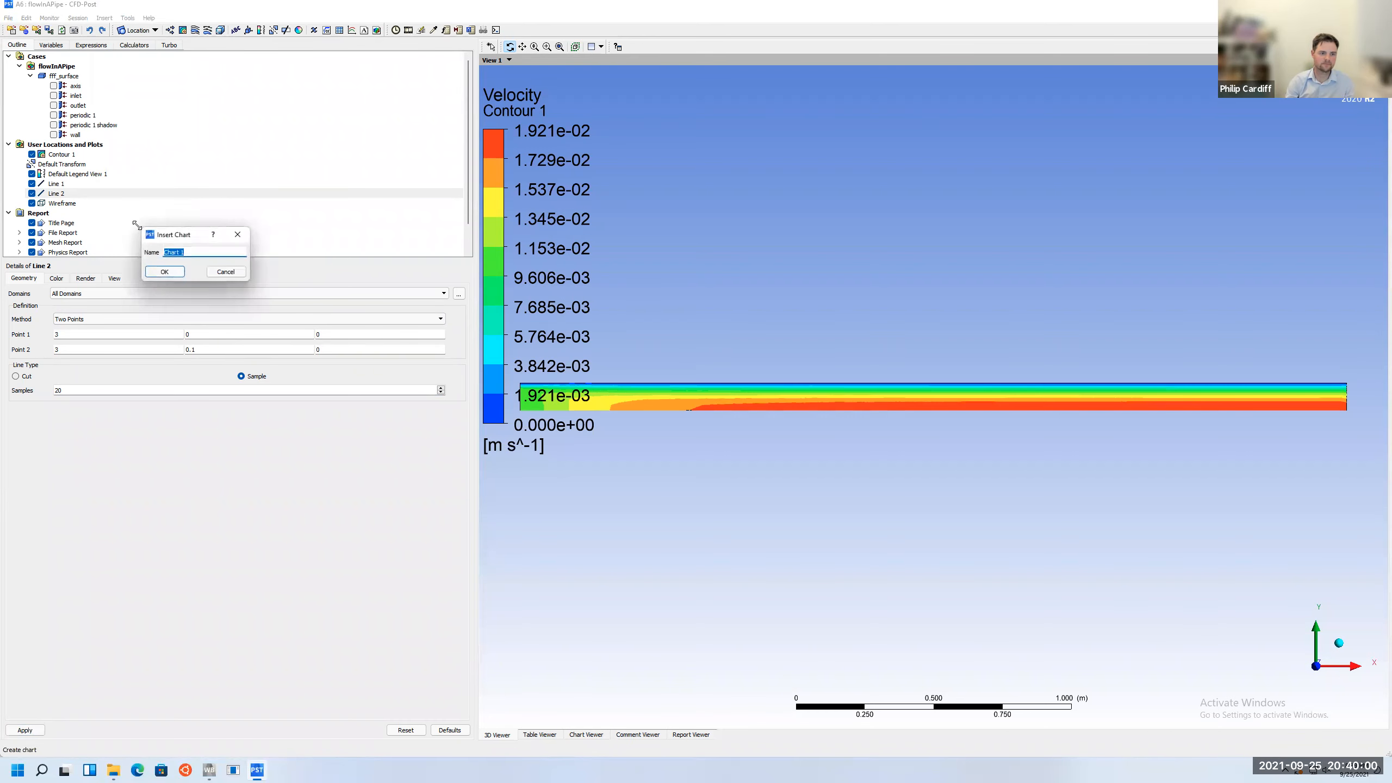
{"action": "left_click", "coordinate": [164, 271]}
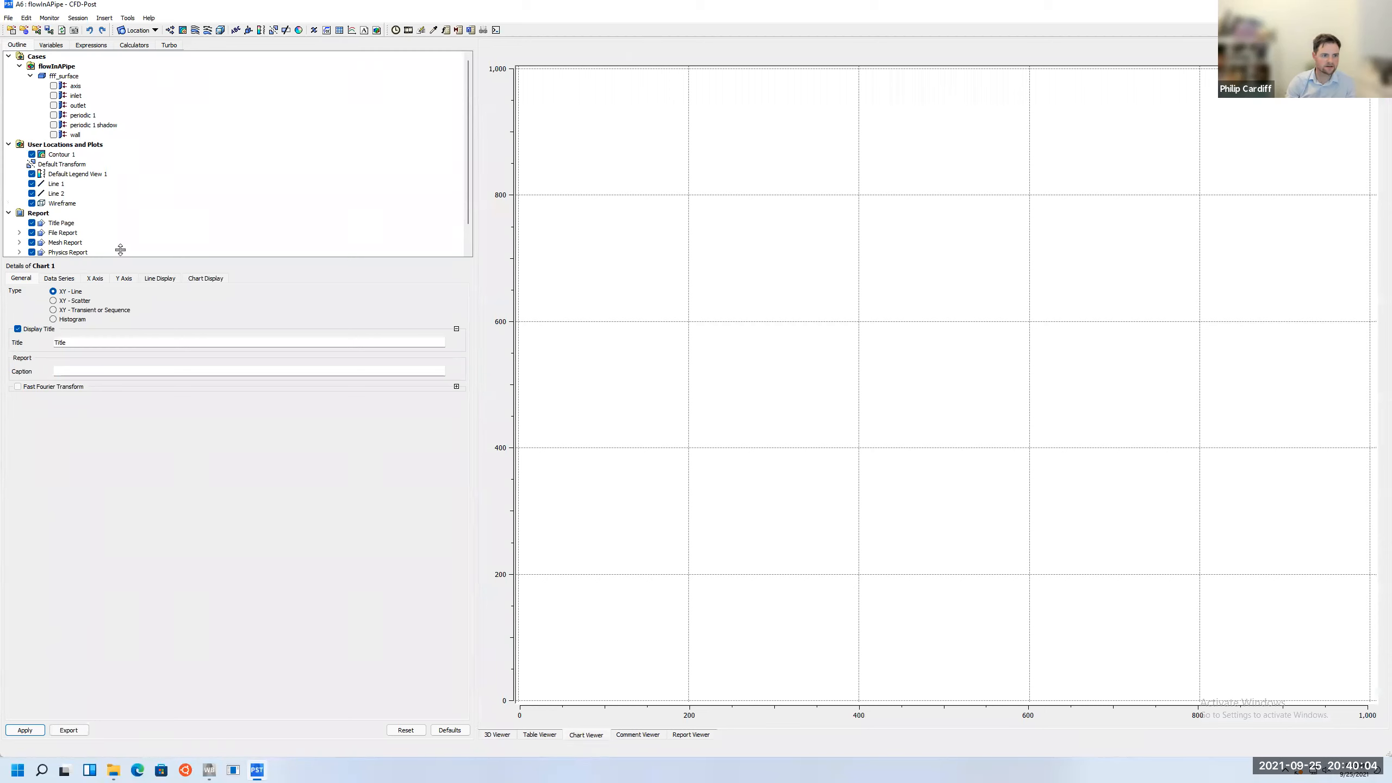
{"action": "scroll", "coordinate": [57, 219], "scroll_direction": "down", "scroll_amount": 1}
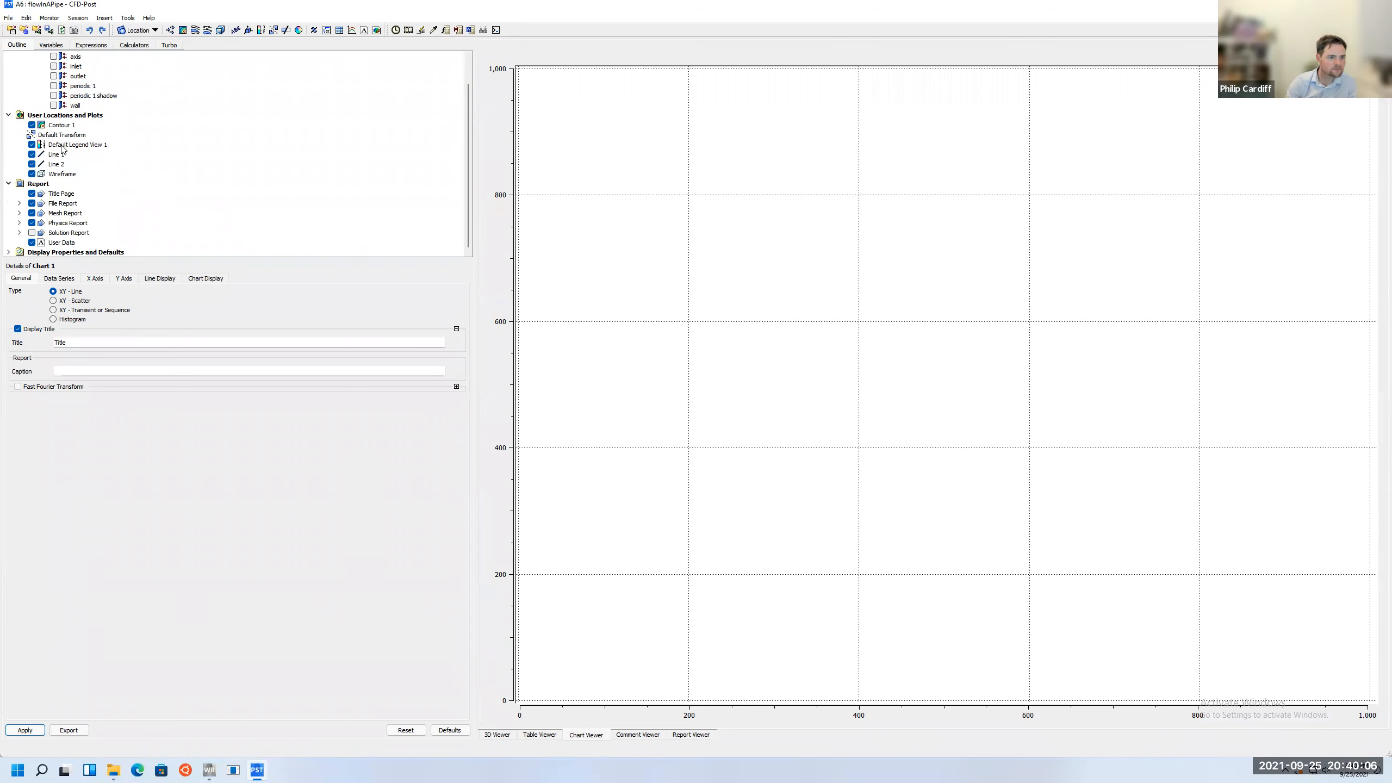
{"action": "scroll", "coordinate": [101, 160], "scroll_direction": "up", "scroll_amount": 1}
{"action": "scroll", "coordinate": [102, 161], "scroll_direction": "down", "scroll_amount": 1}
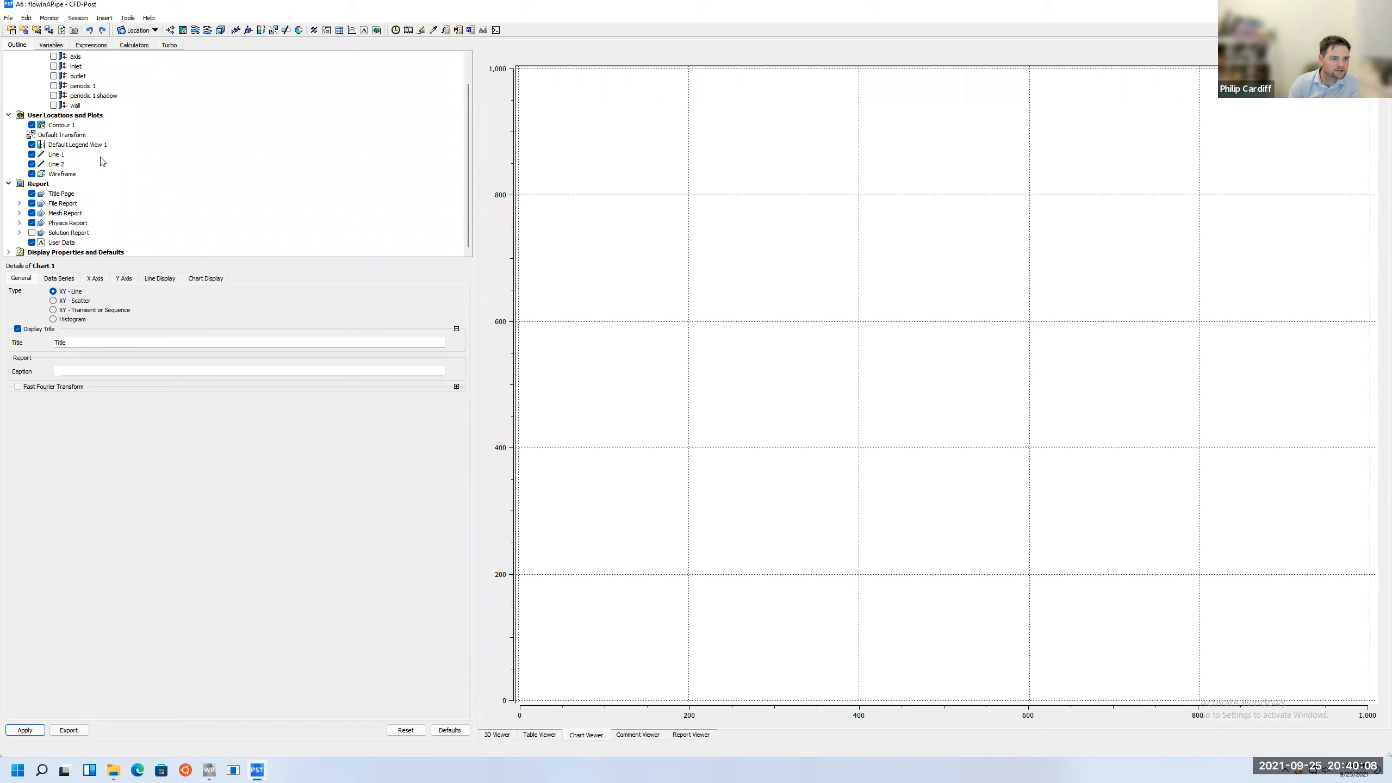
{"action": "scroll", "coordinate": [66, 227], "scroll_direction": "down", "scroll_amount": 1}
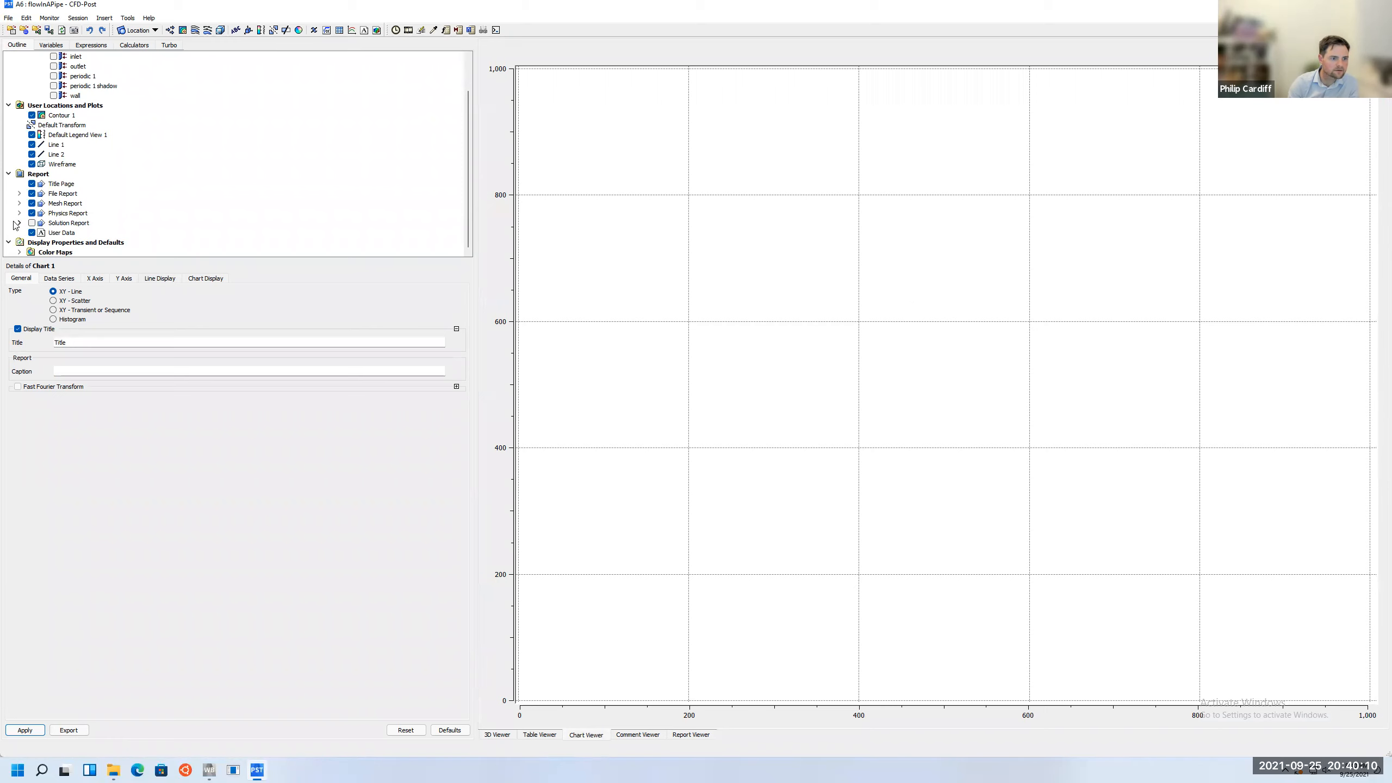
{"action": "left_click", "coordinate": [9, 174]}
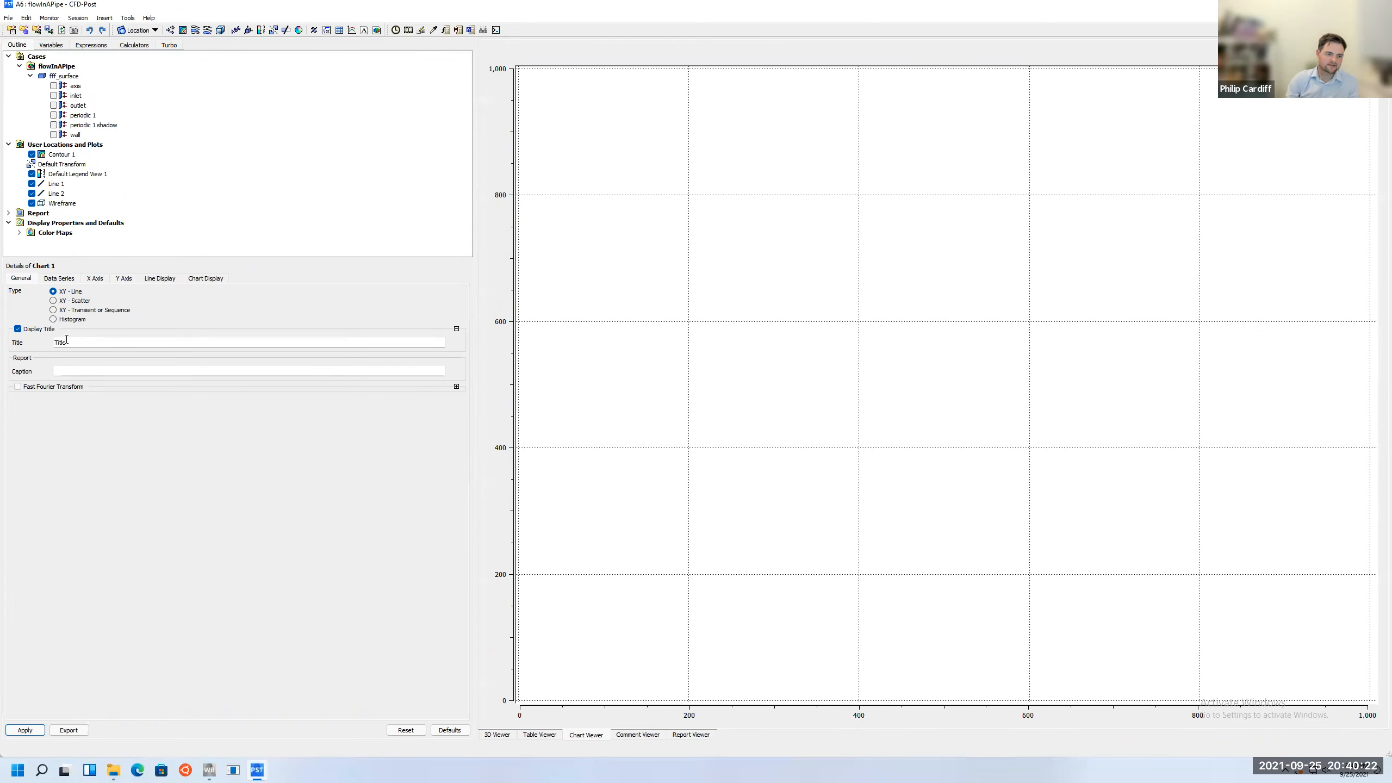
Set the data source location of Series 1 in the chart to Line 1
{"action": "left_click", "coordinate": [59, 278]}
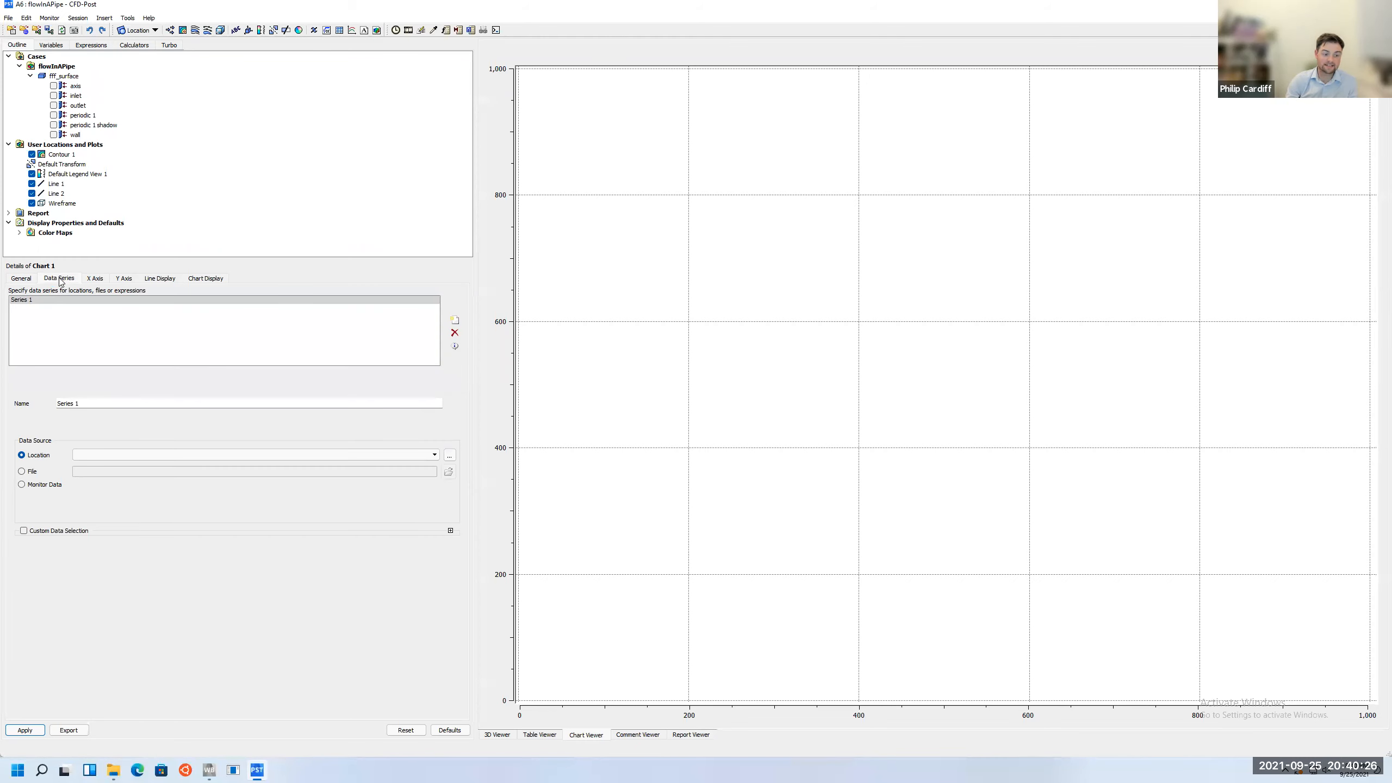
{"action": "left_click", "coordinate": [136, 455]}
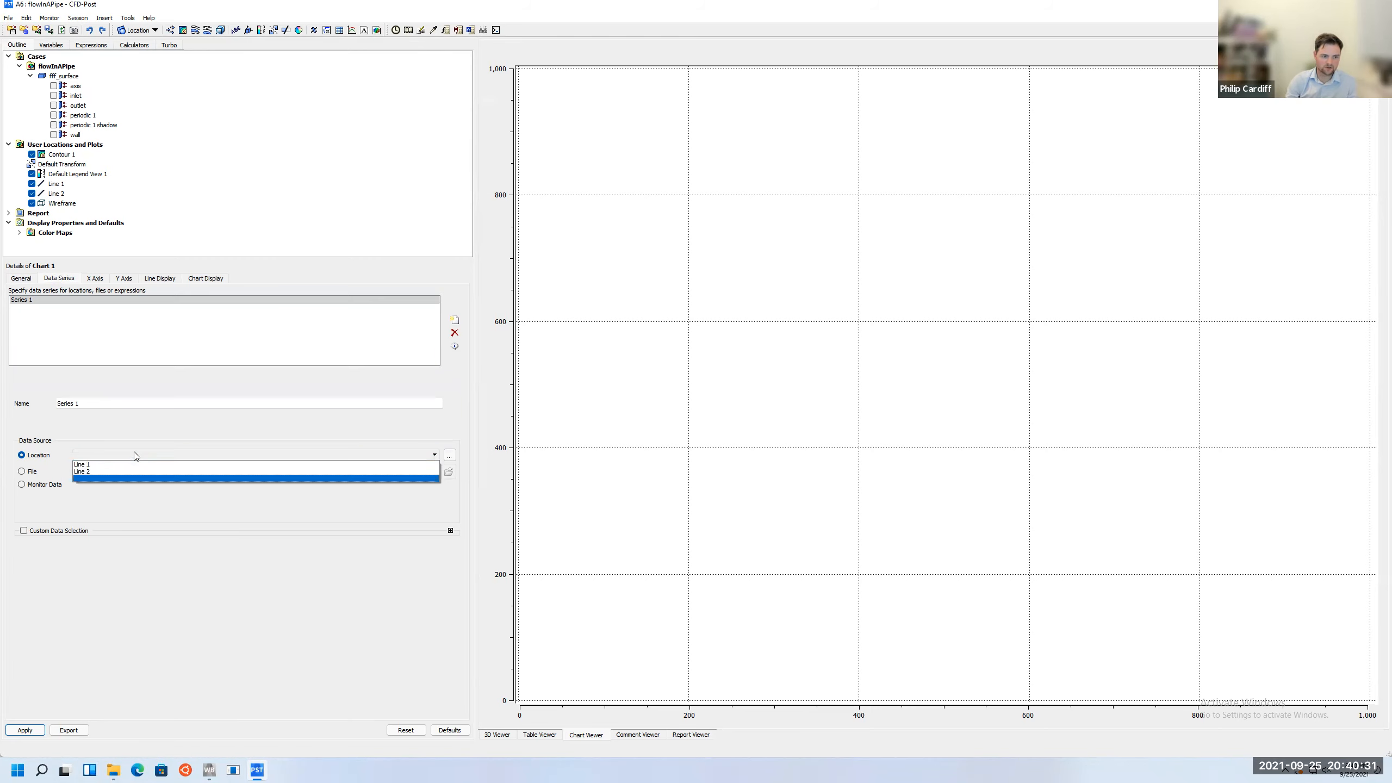
{"action": "left_click", "coordinate": [98, 465]}
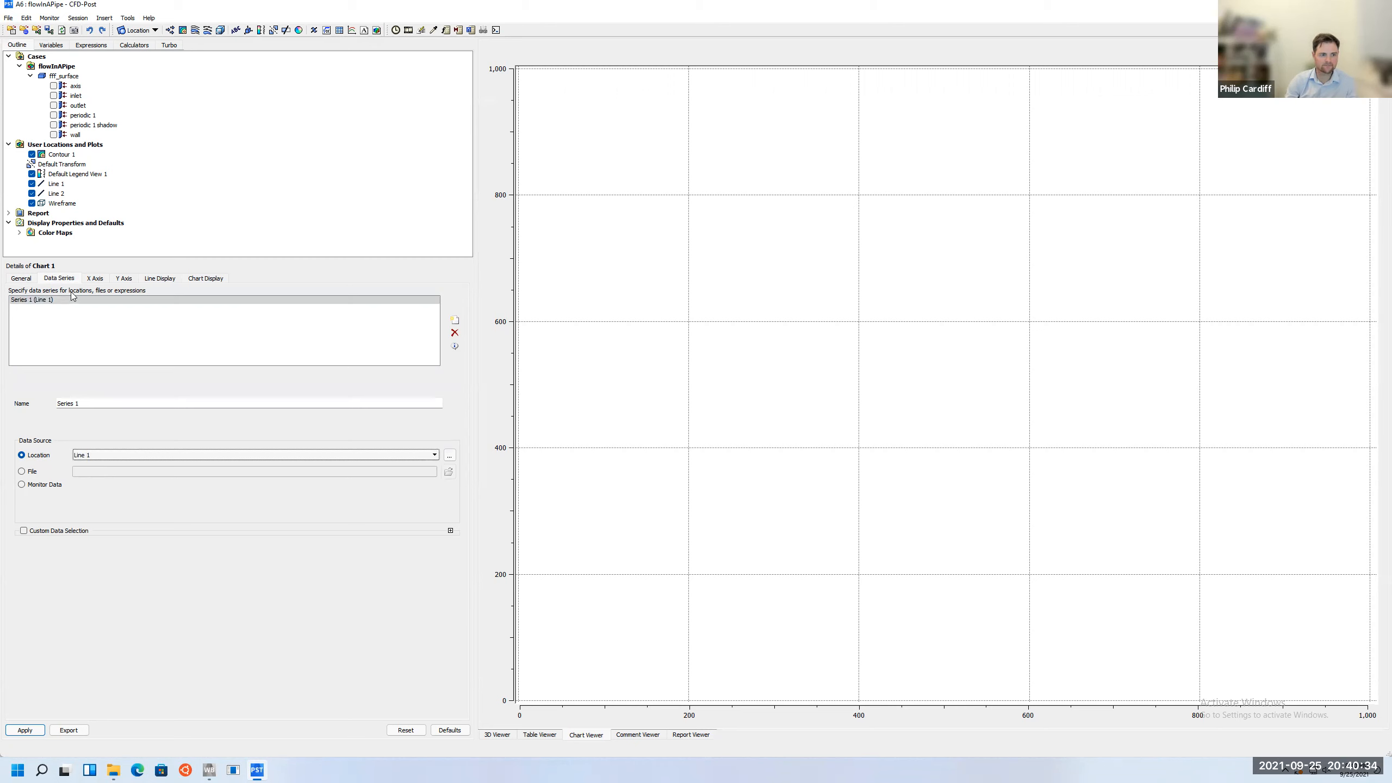
Plot Velocity u on the chart's X axis against the Y coordinate on its Y axis
{"action": "left_click", "coordinate": [94, 278]}
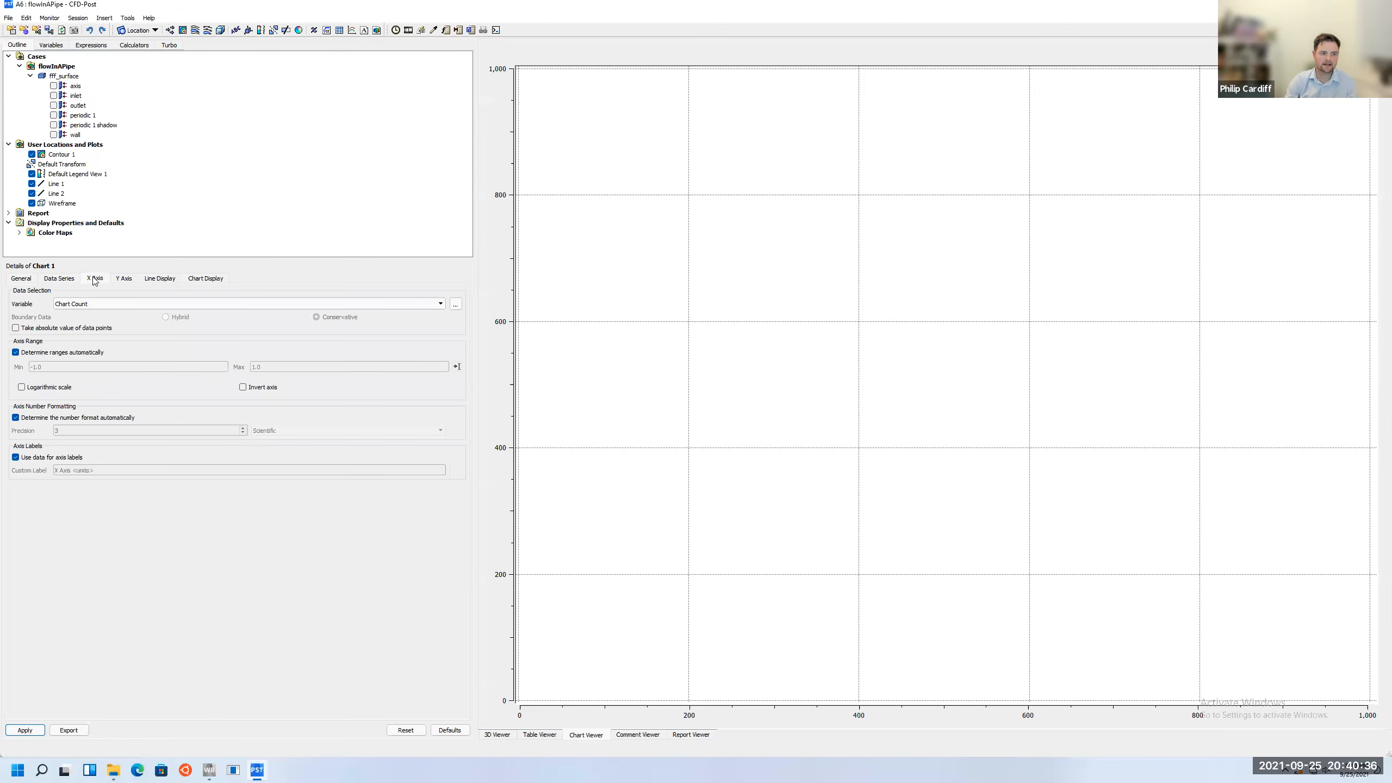
{"action": "left_click", "coordinate": [84, 305]}
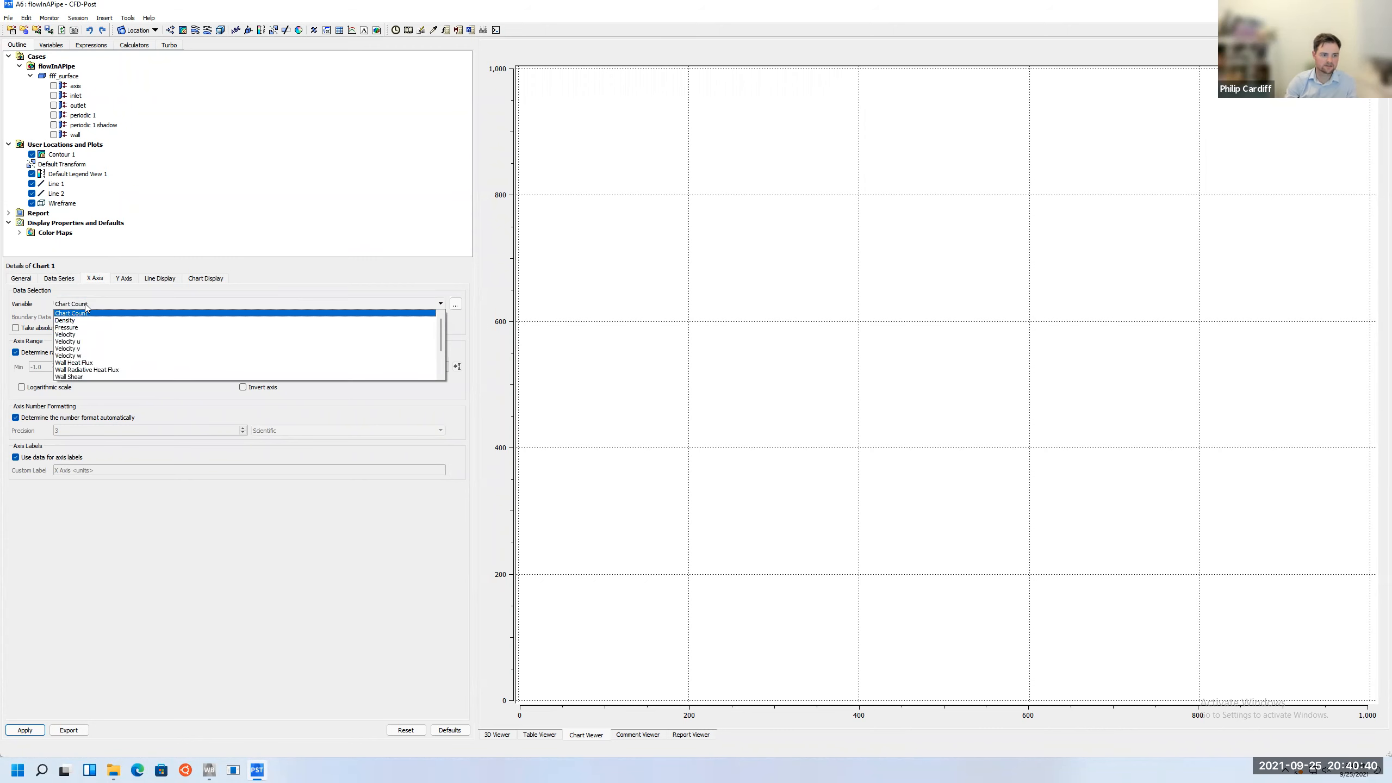
{"action": "left_click", "coordinate": [80, 342]}
{"action": "left_click", "coordinate": [120, 279]}
{"action": "left_click", "coordinate": [113, 306]}
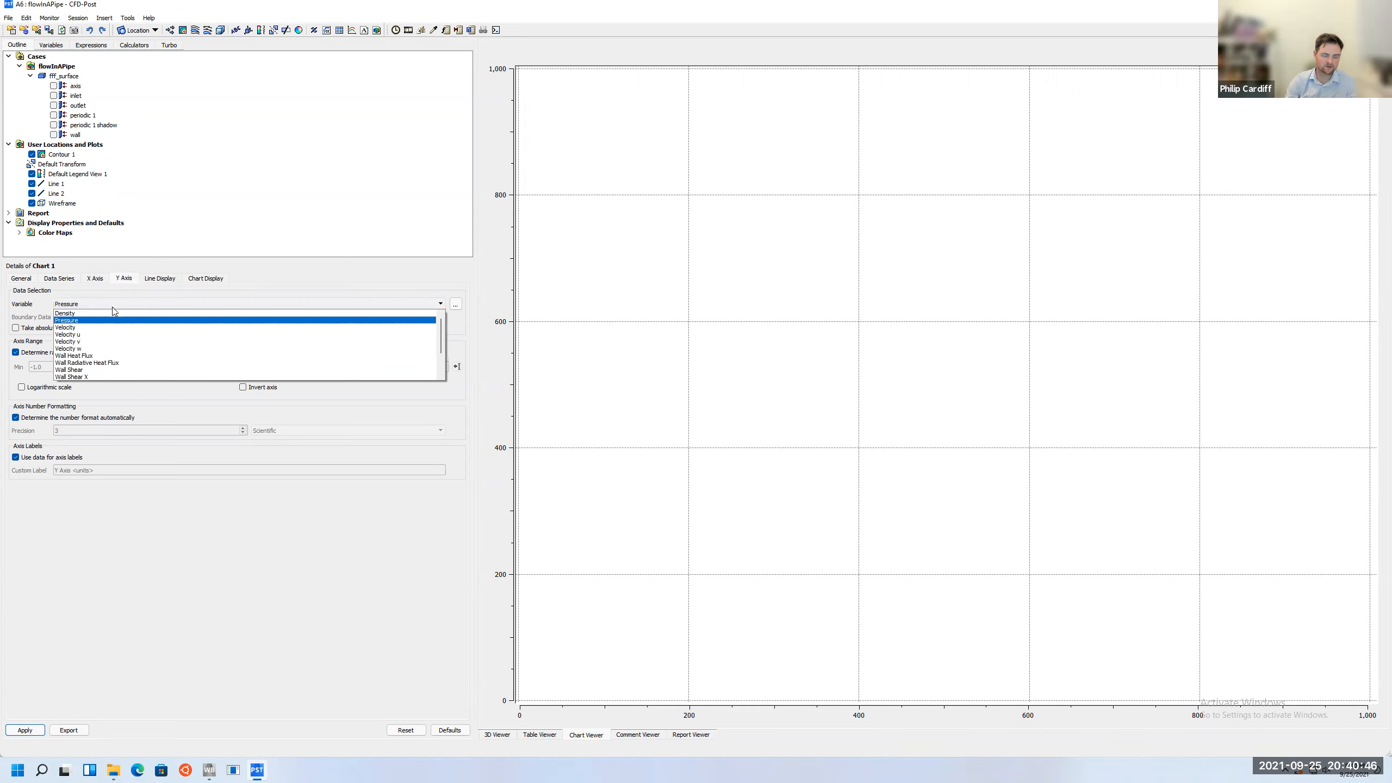
{"action": "scroll", "coordinate": [82, 350], "scroll_direction": "down", "scroll_amount": 2}
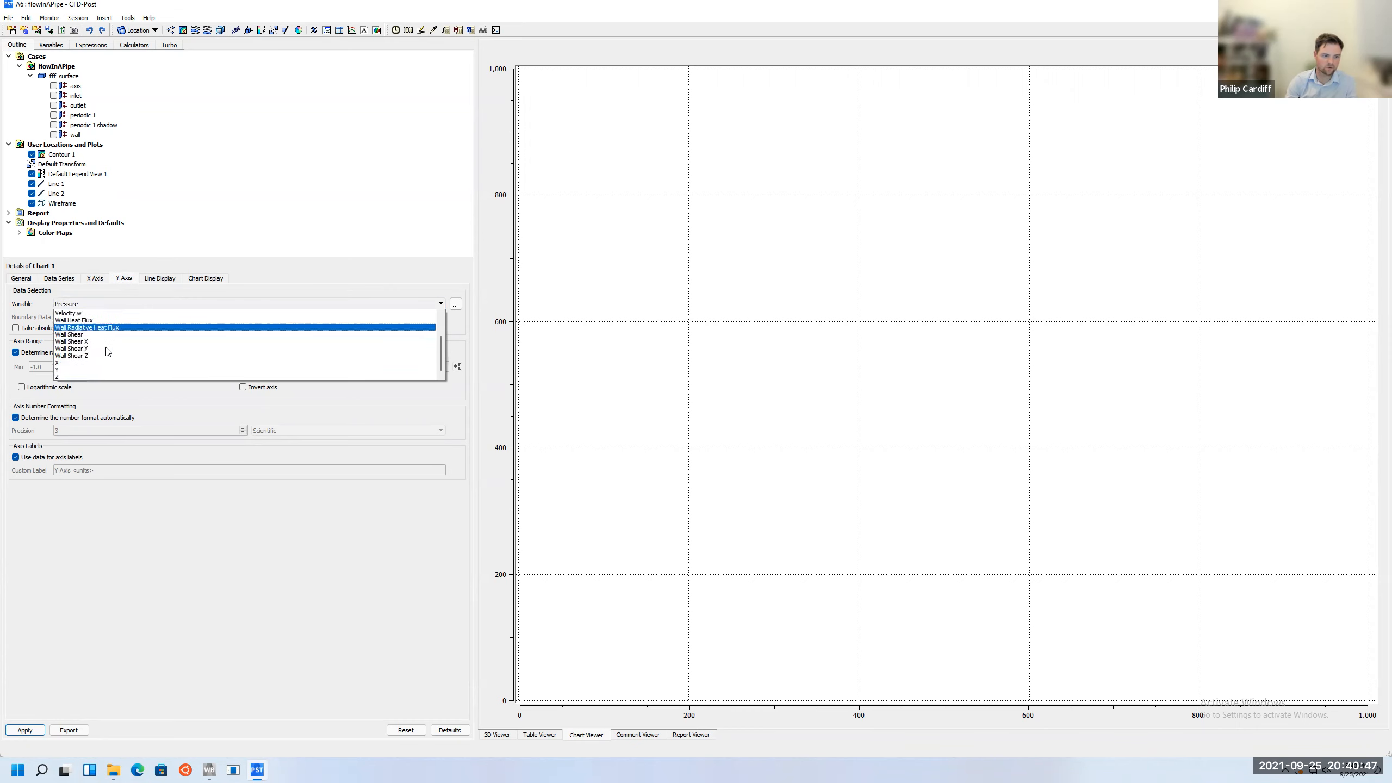
{"action": "left_click", "coordinate": [80, 370]}
{"action": "left_click", "coordinate": [24, 730]}
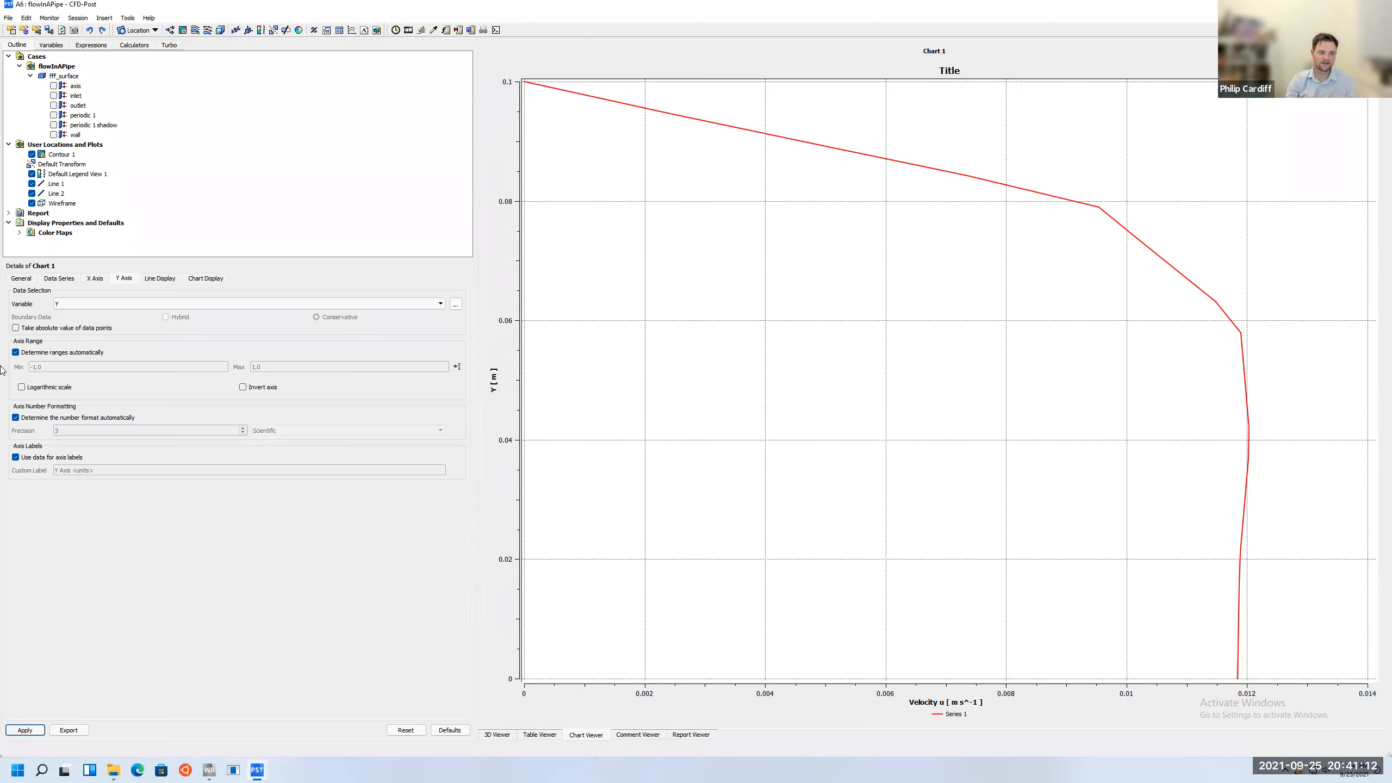
Add a second data series located on Line 2, check the axis variables and update the chart
{"action": "left_click", "coordinate": [61, 279]}
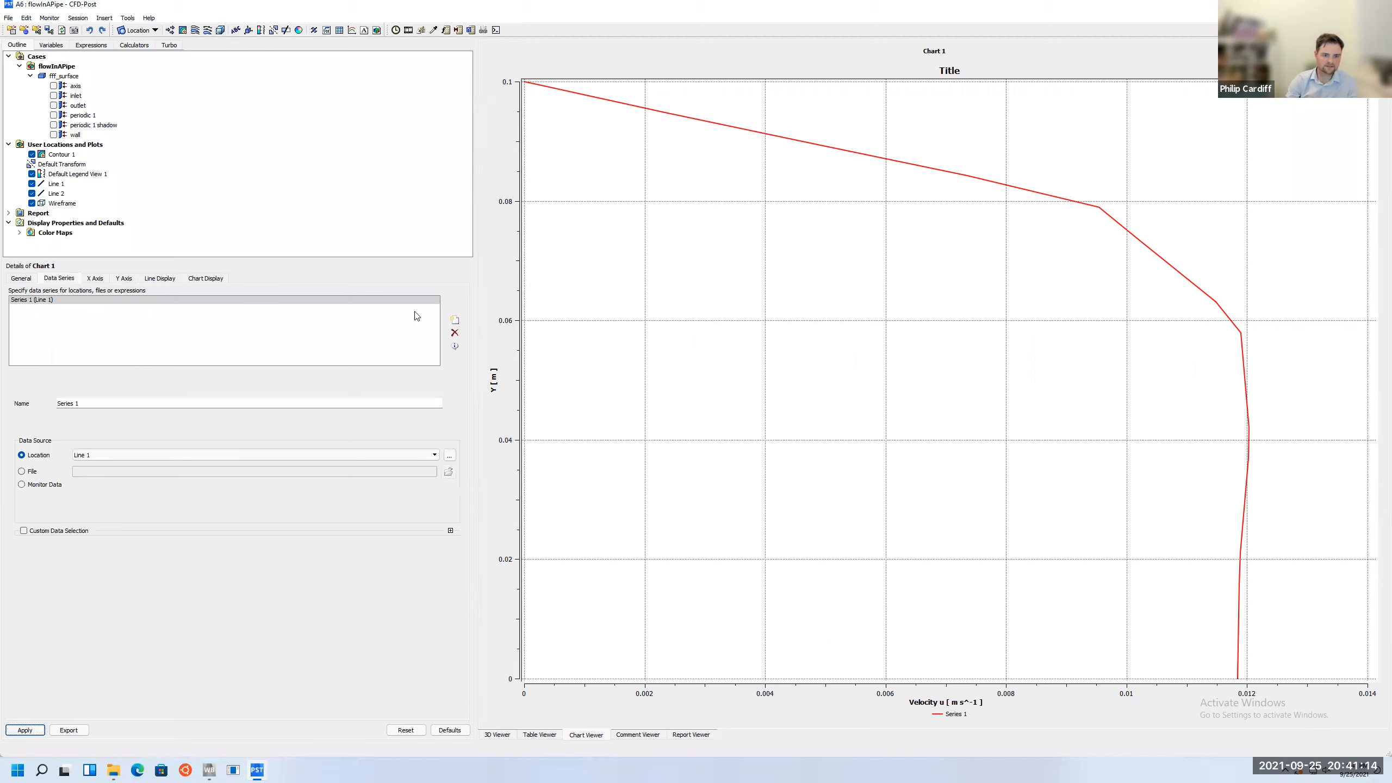
{"action": "left_click", "coordinate": [456, 322]}
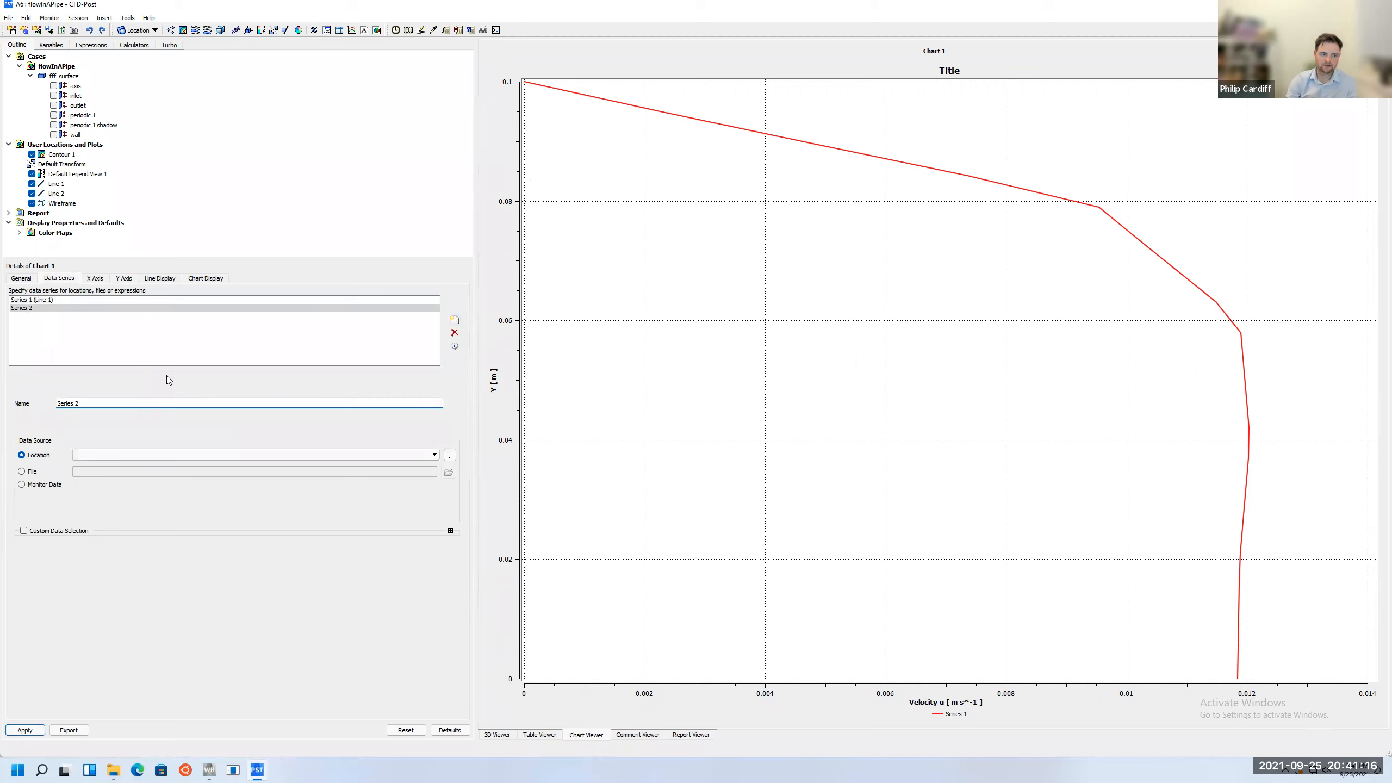
{"action": "left_click", "coordinate": [91, 455]}
{"action": "left_click", "coordinate": [87, 471]}
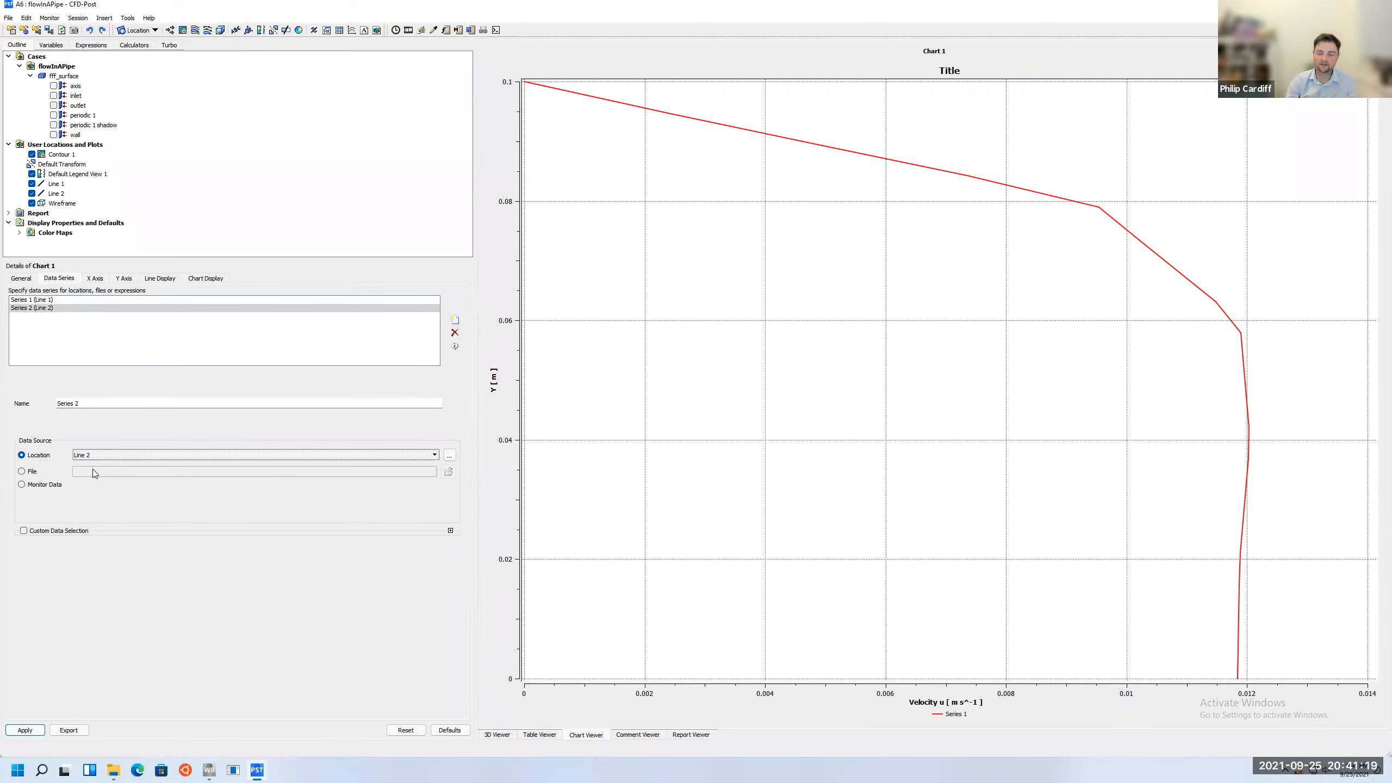
{"action": "left_click", "coordinate": [94, 280]}
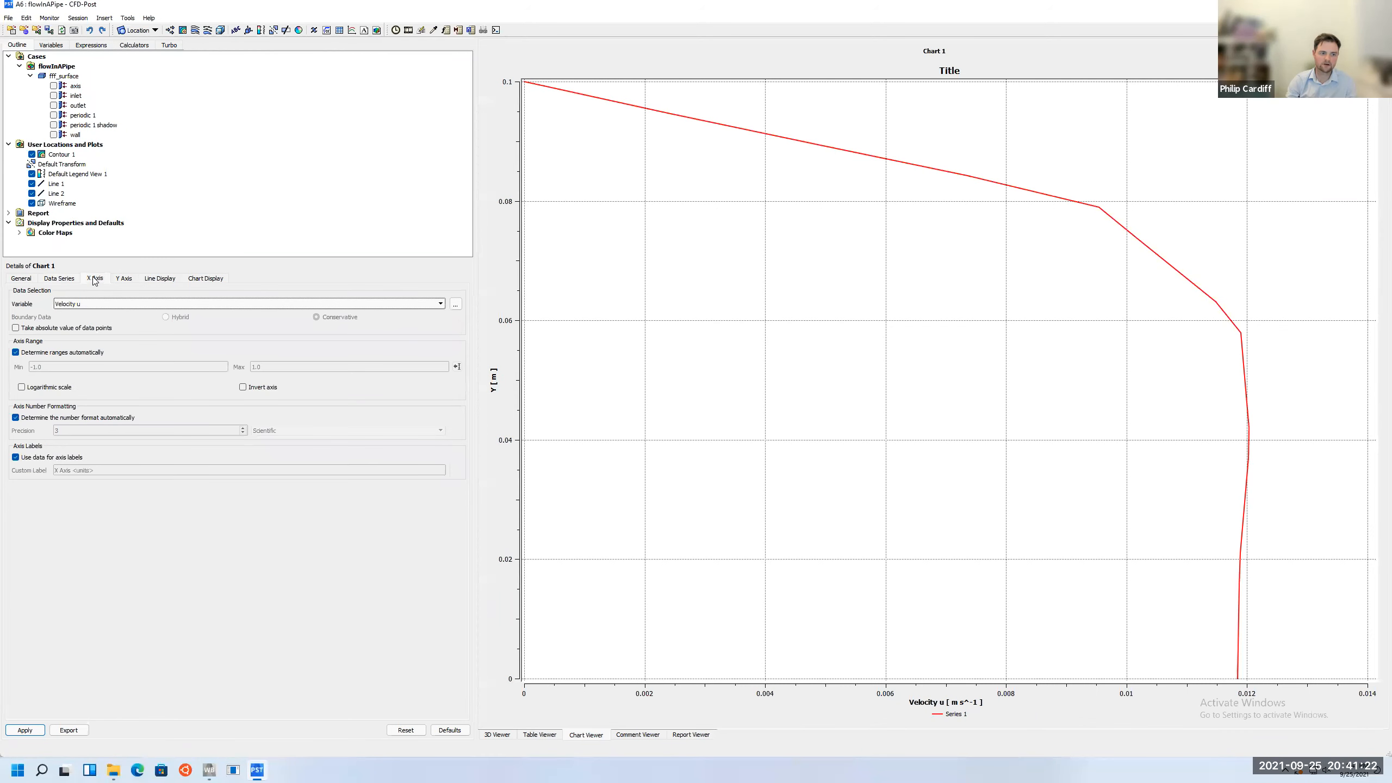
{"action": "left_click", "coordinate": [126, 279]}
{"action": "left_click", "coordinate": [99, 279]}
{"action": "left_click", "coordinate": [128, 279]}
{"action": "left_click", "coordinate": [25, 730]}
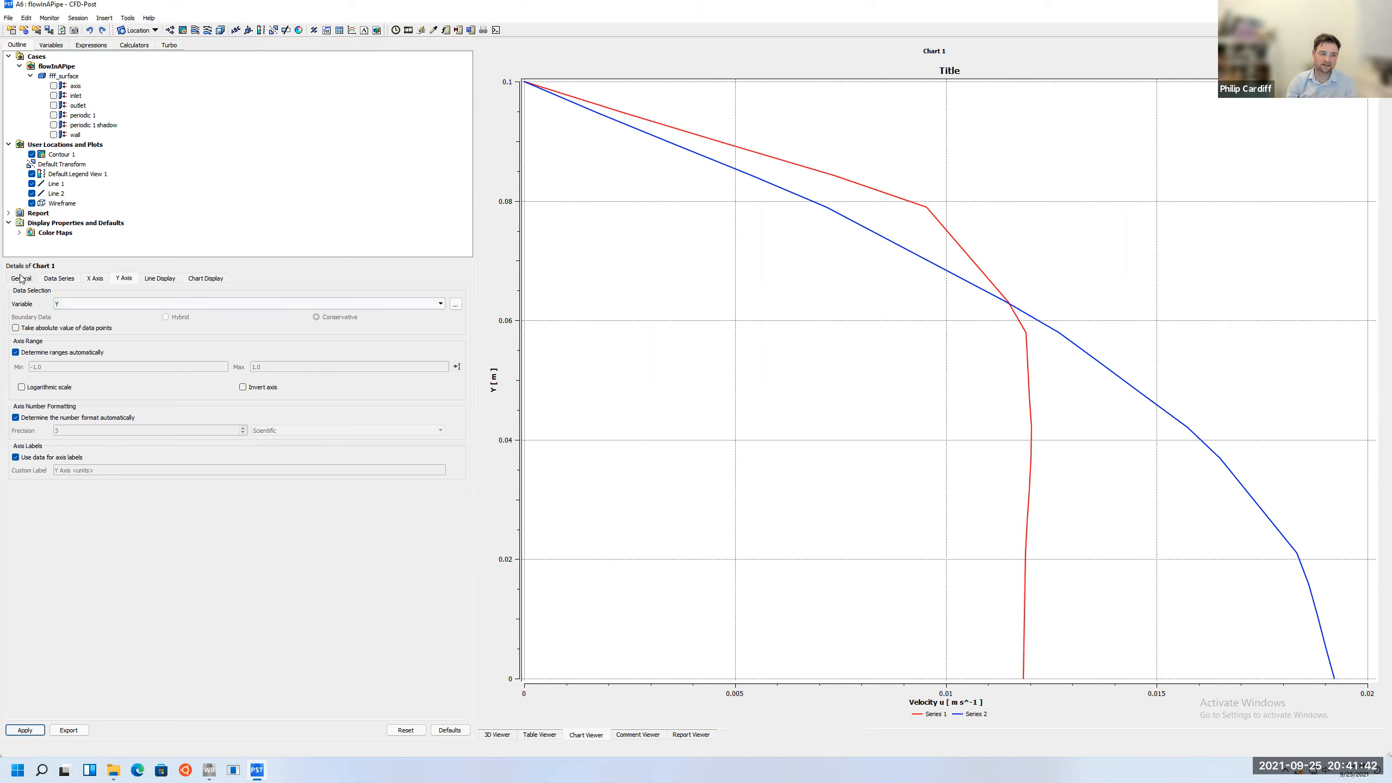
Add a third data series to the chart and name it Analytical
{"action": "left_click", "coordinate": [57, 278]}
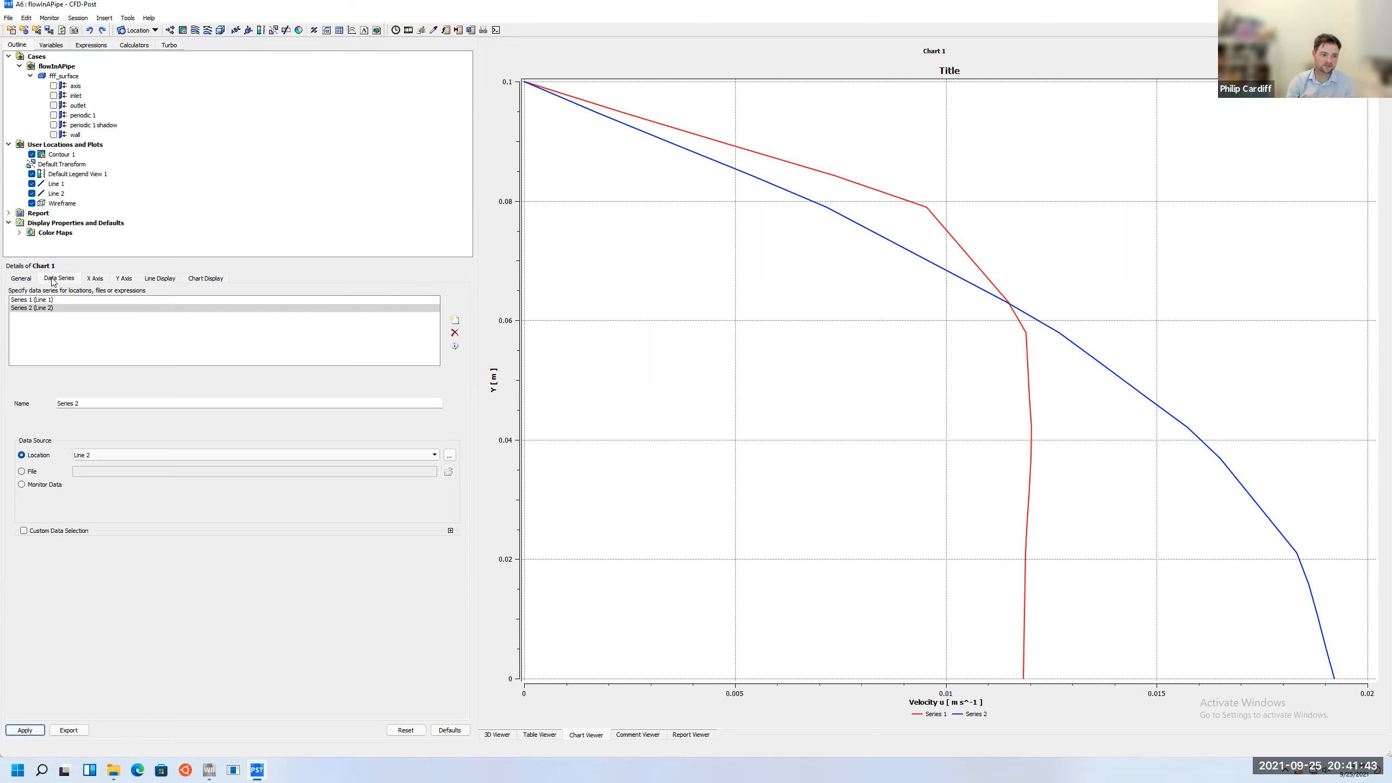
{"action": "left_click", "coordinate": [455, 320]}
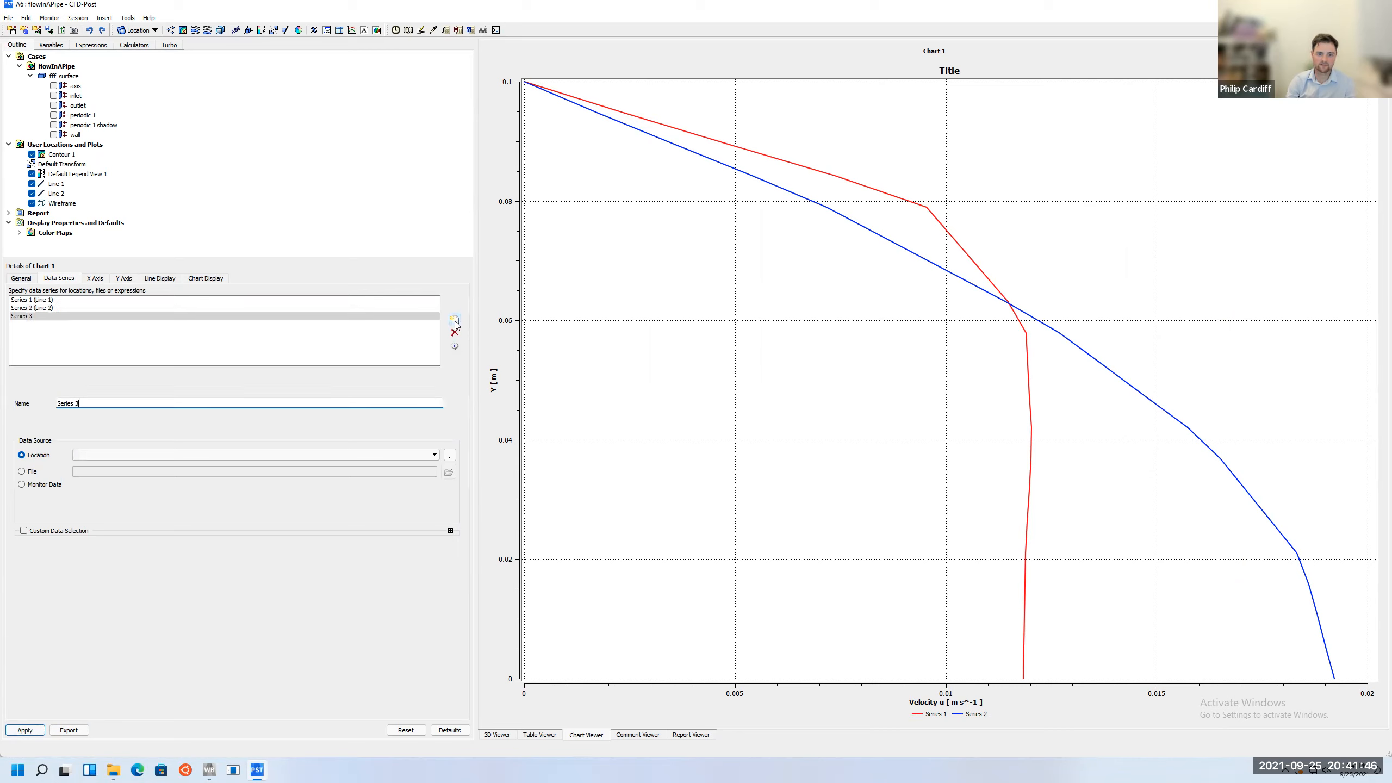
{"action": "left_click_drag", "start_coordinate": [87, 403], "coordinate": [47, 404]}
{"action": "type", "text": "Analytical"}
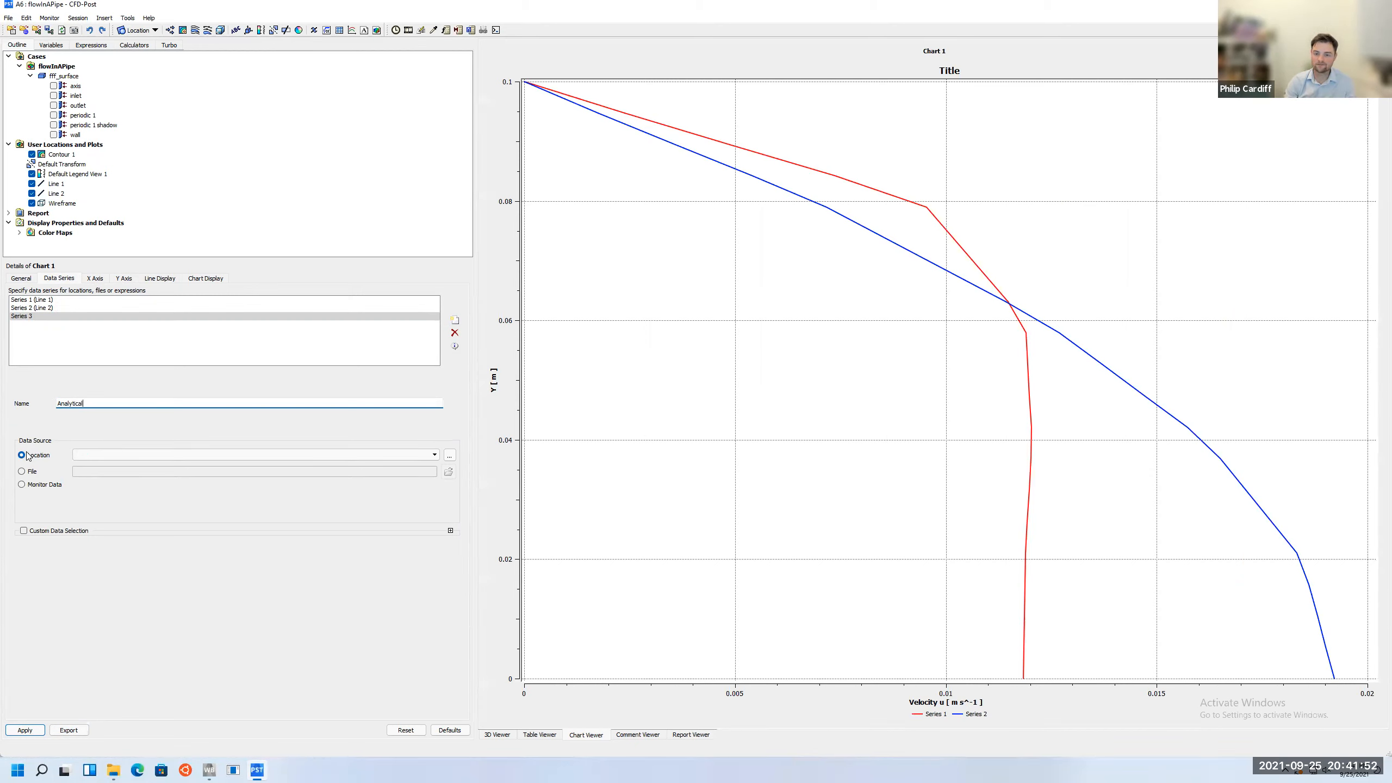
Load laminarPipeFlowAnalyticalVelocityProfile.csv from the Desktop folder as the Analytical series' file data source and update the chart
{"action": "left_click", "coordinate": [24, 471]}
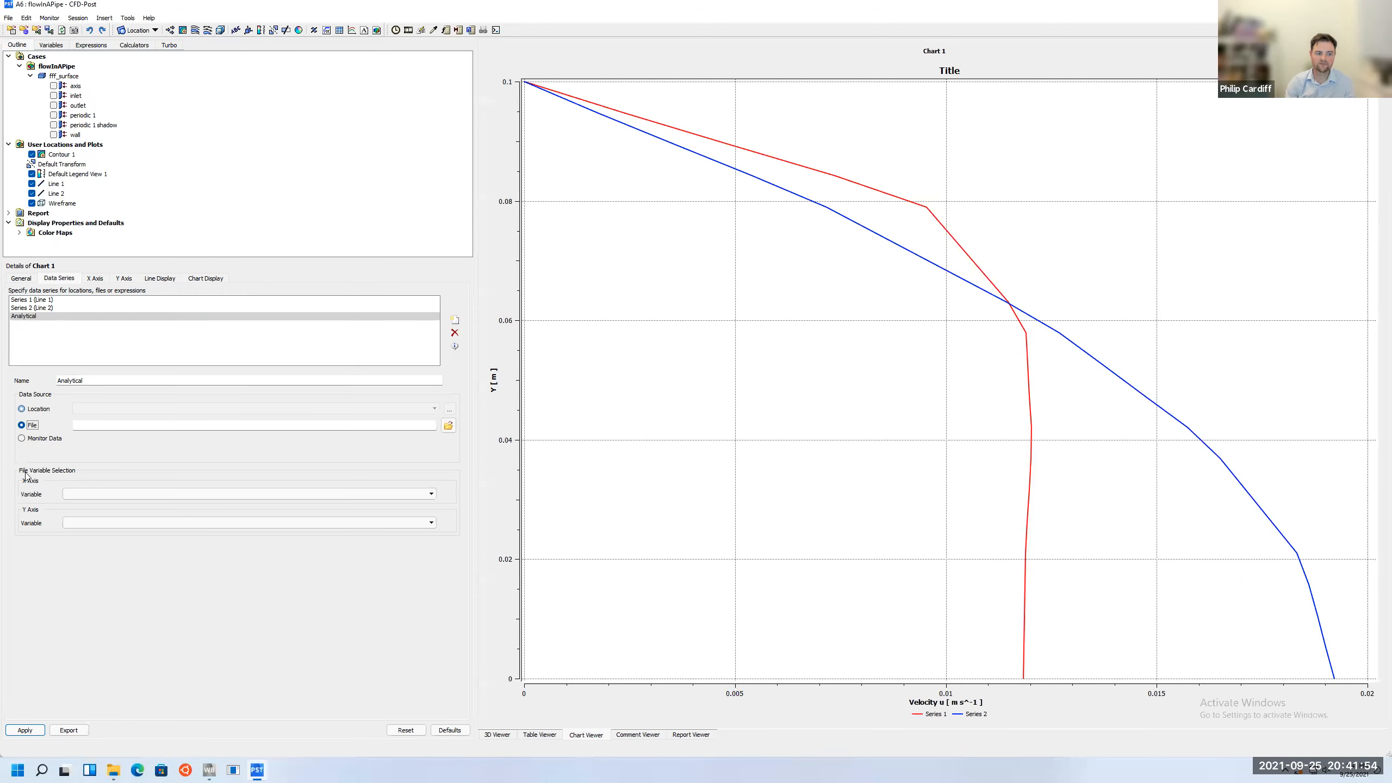
{"action": "left_click", "coordinate": [448, 426]}
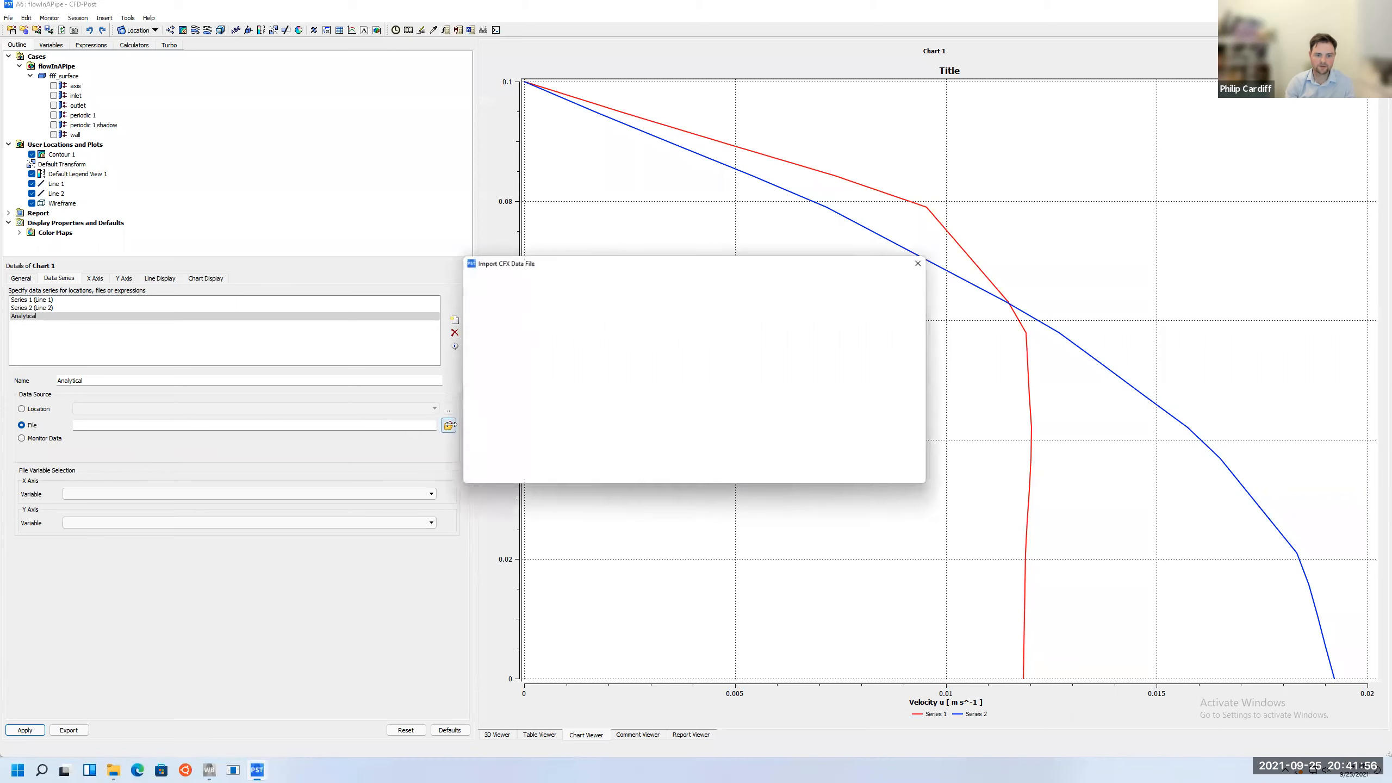
{"action": "left_click", "coordinate": [486, 312]}
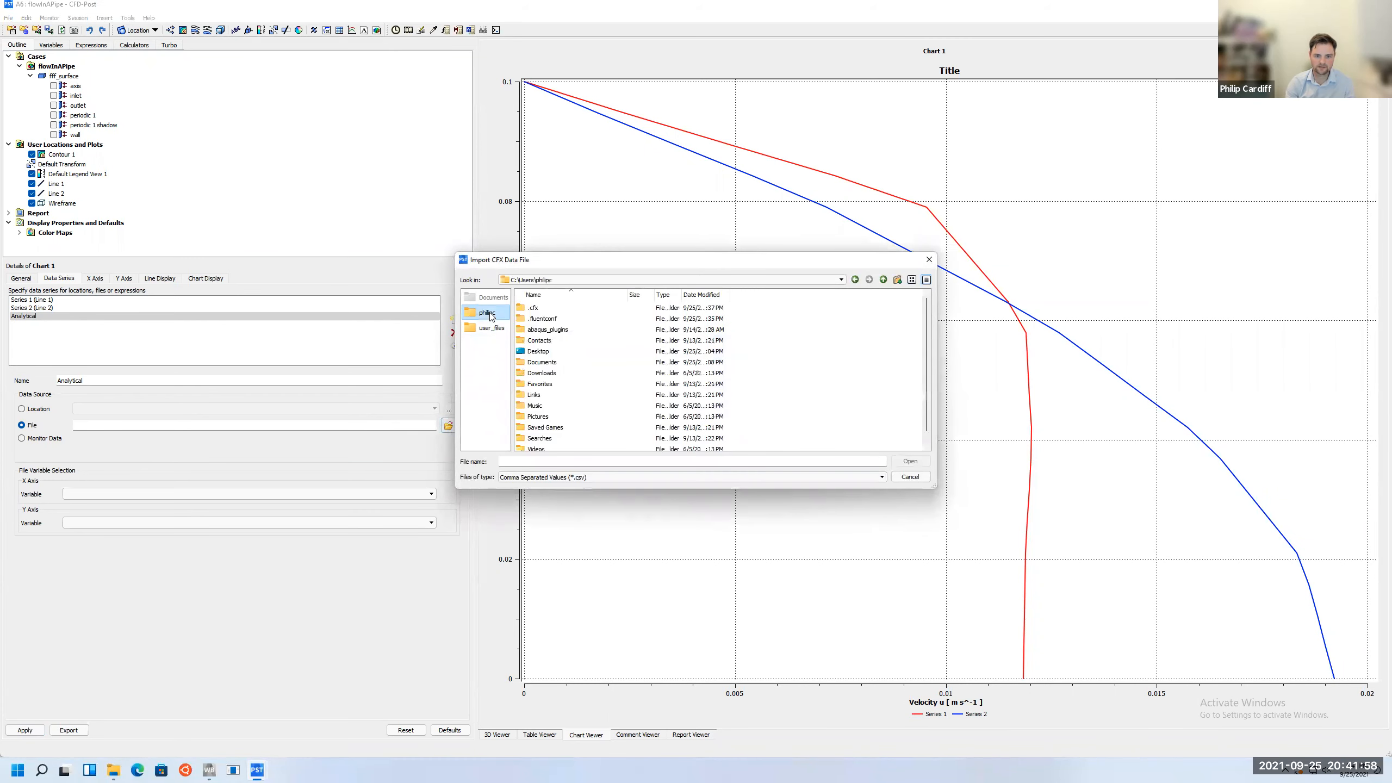
{"action": "left_click", "coordinate": [543, 351]}
{"action": "double_click", "coordinate": [547, 352]}
{"action": "left_click", "coordinate": [563, 310]}
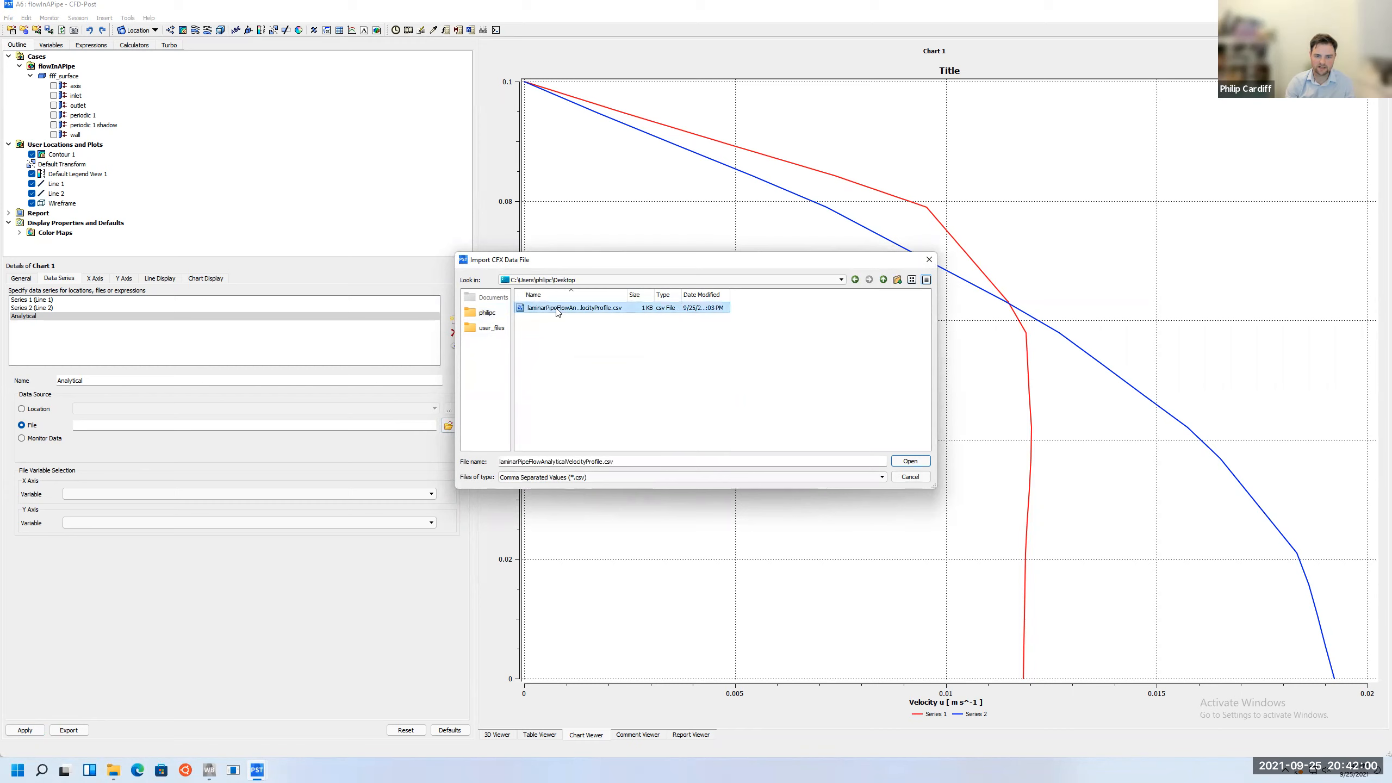
{"action": "left_click", "coordinate": [919, 464]}
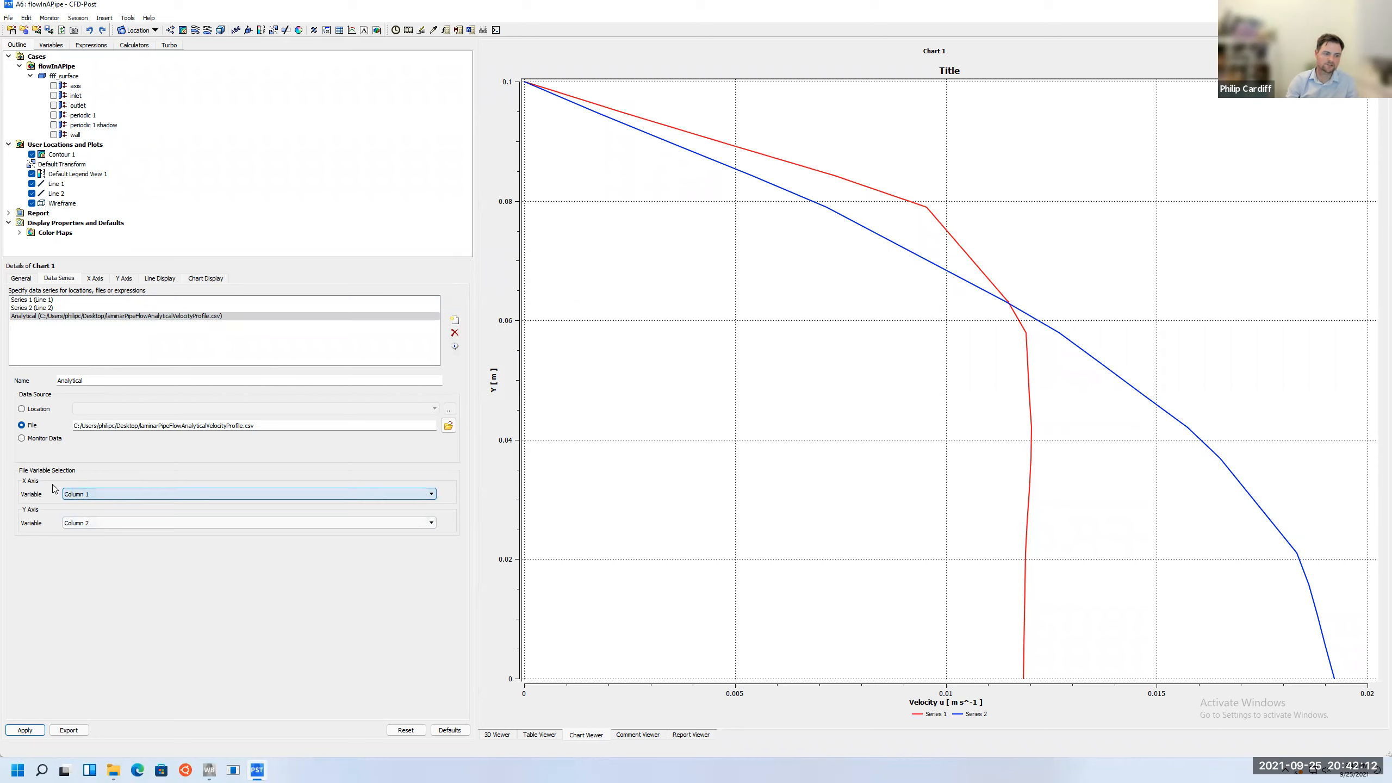
{"action": "left_click", "coordinate": [31, 731]}
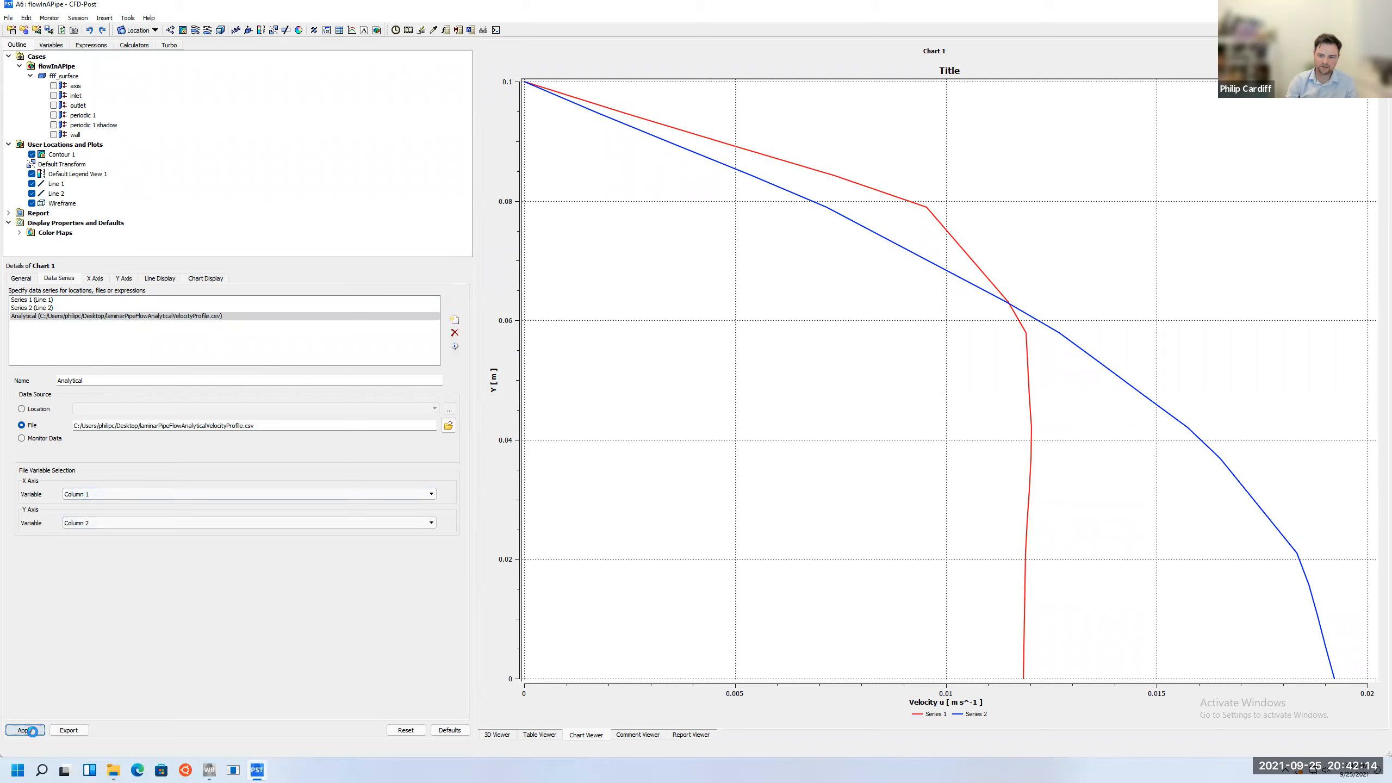